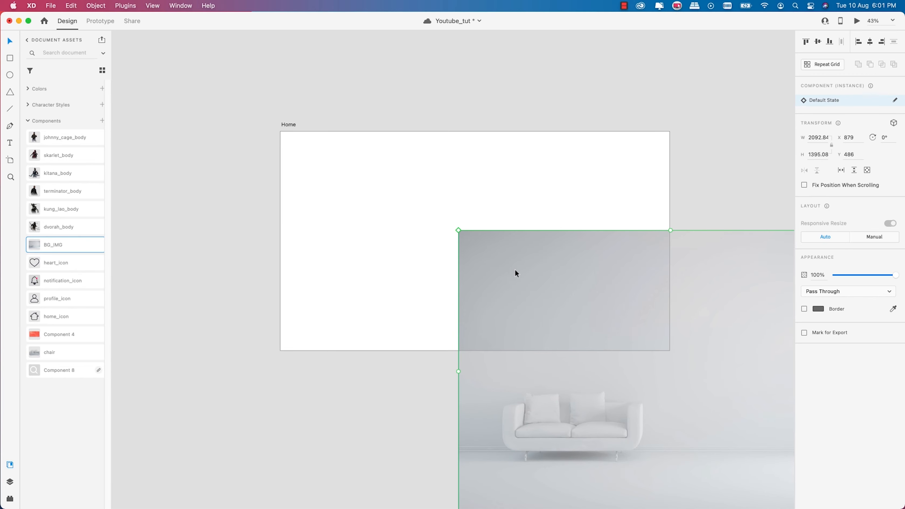
Move the BG_IMG background component over the Home artboard so that it covers the whole artboard
left_click_drag(549, 291, 356, 173)
scroll(381, 230, "down", 2)
scroll(381, 234, "down", 2)
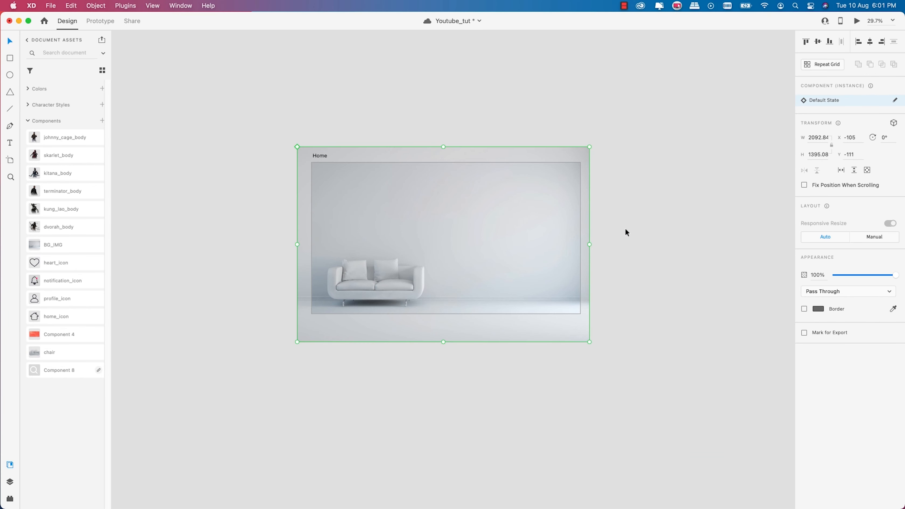
scroll(431, 250, "right", 3)
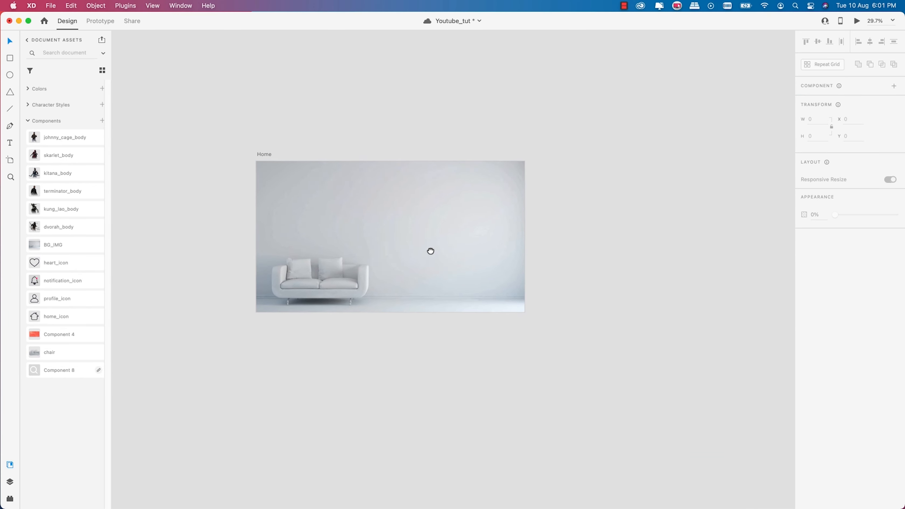
Center the background image horizontally and vertically on the Home artboard
left_click(870, 42)
left_click(818, 42)
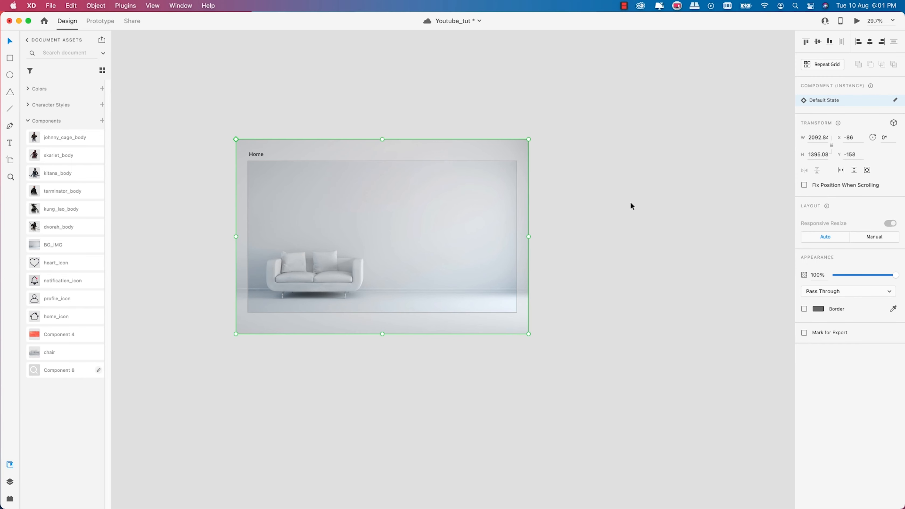
scroll(483, 283, "up", 1)
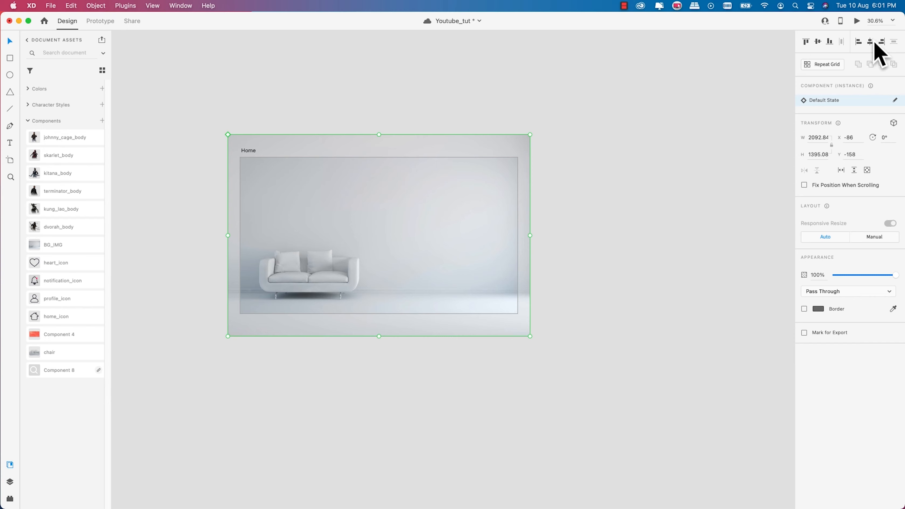
scroll(413, 256, "up", 1)
scroll(413, 255, "up", 3)
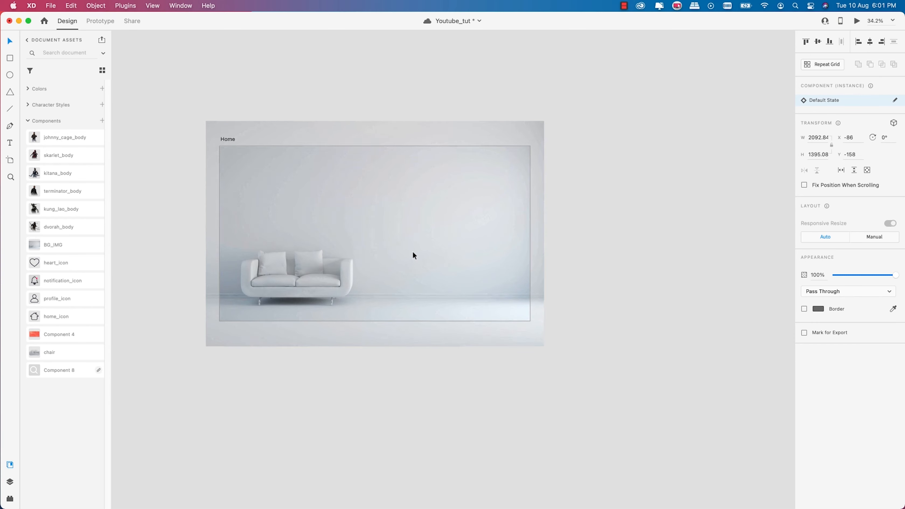
left_click_drag(367, 254, 401, 255)
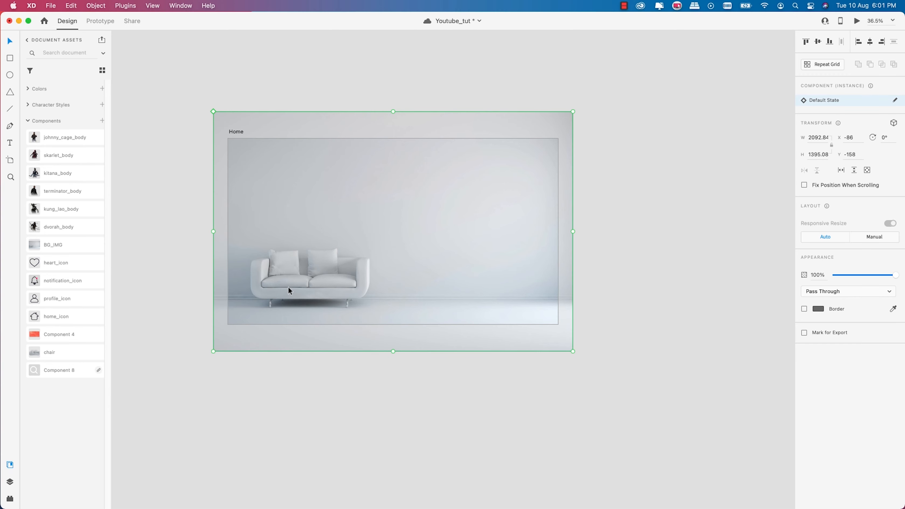
scroll(317, 320, "up", 2)
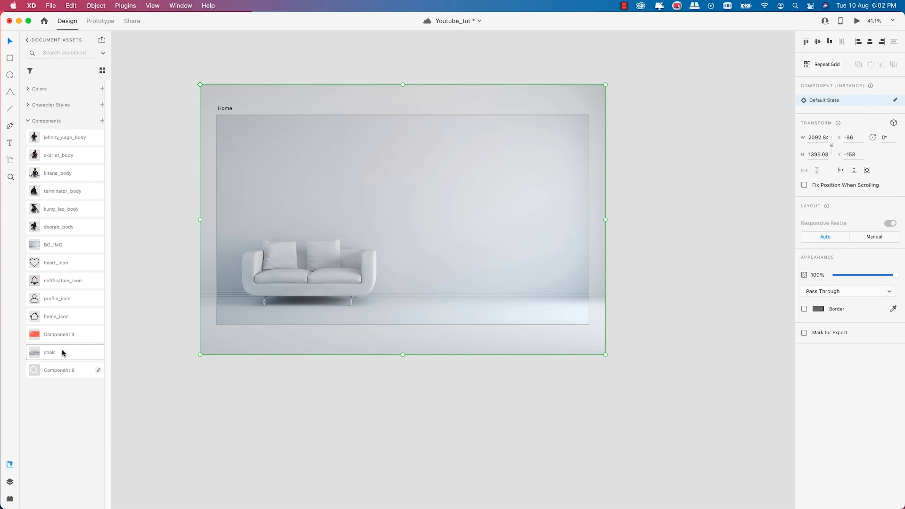
Save the document and place the chair component exactly over the sofa in the background image
key("super+s")
left_click_drag(46, 352, 294, 408)
left_click_drag(367, 453, 315, 284)
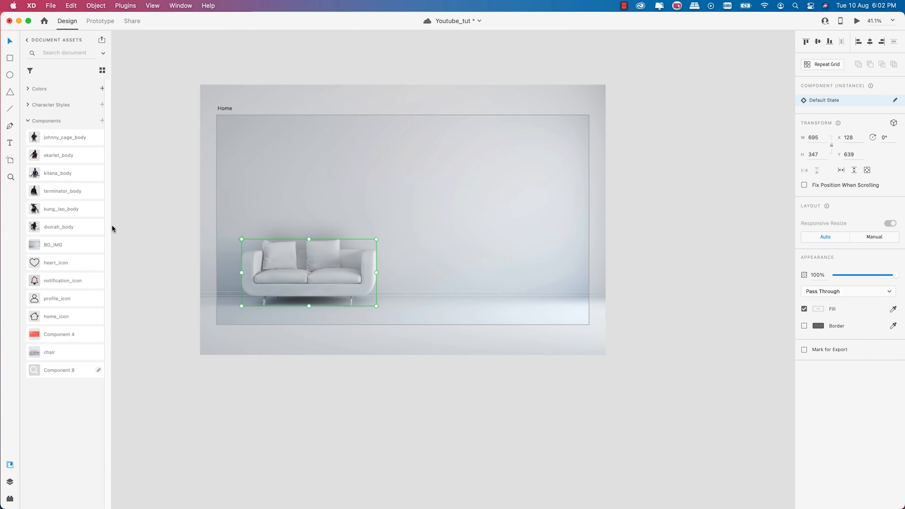
Draw a white rectangle about 1428 × 688 over the sofa, and cut and paste the chair component to stack it in front
left_click(7, 58)
left_click_drag(260, 147, 537, 279)
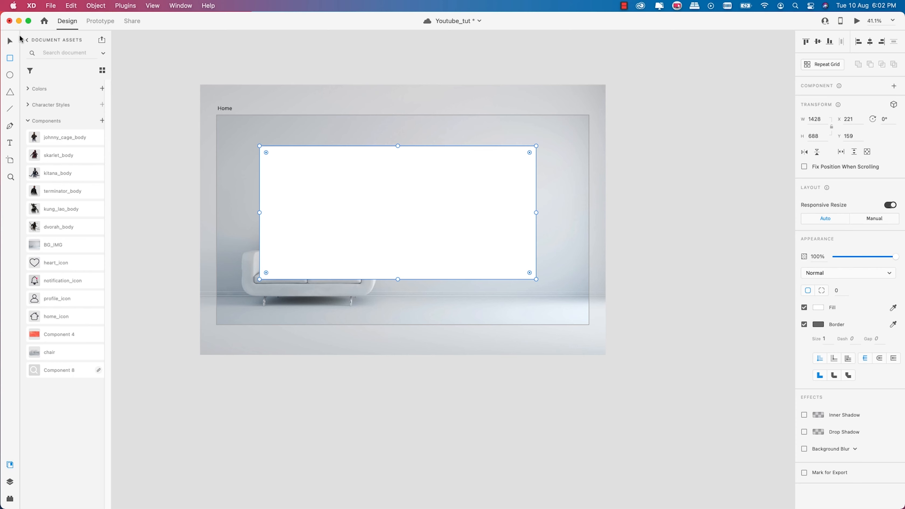
left_click(10, 41)
left_click(299, 287)
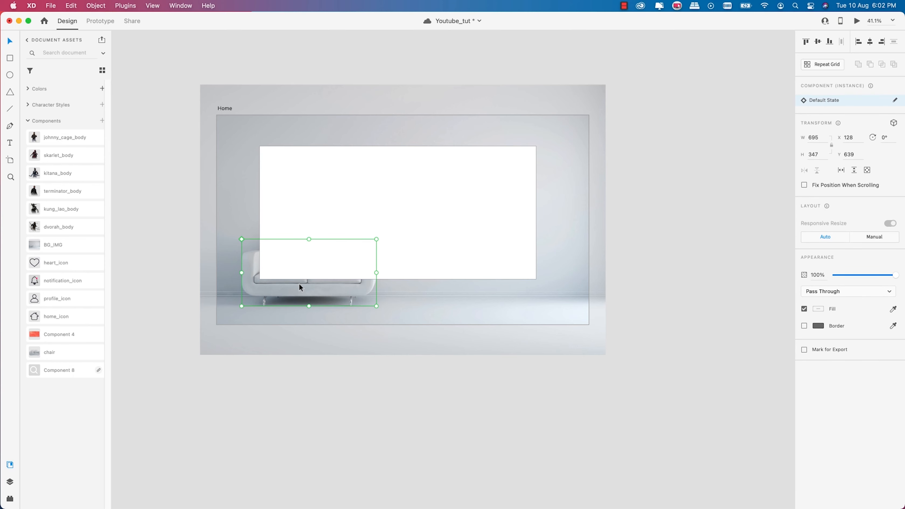
key("super+x")
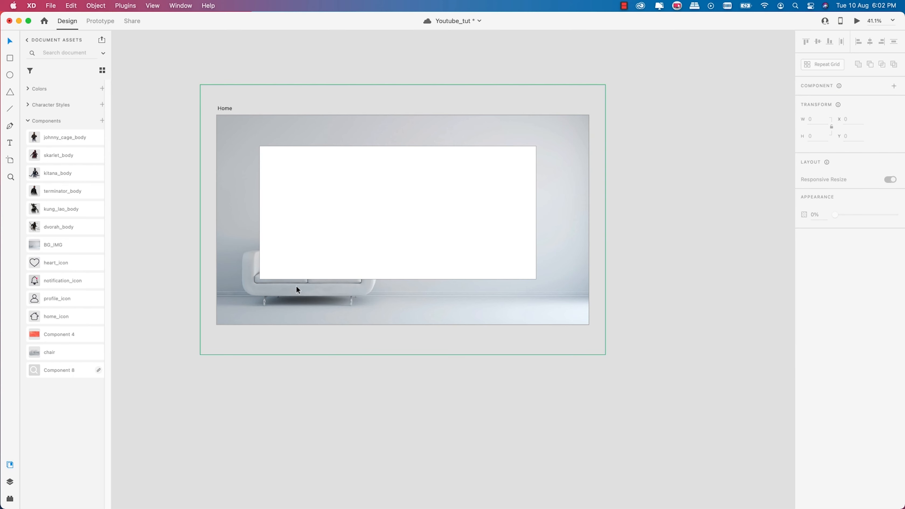
key("super+v")
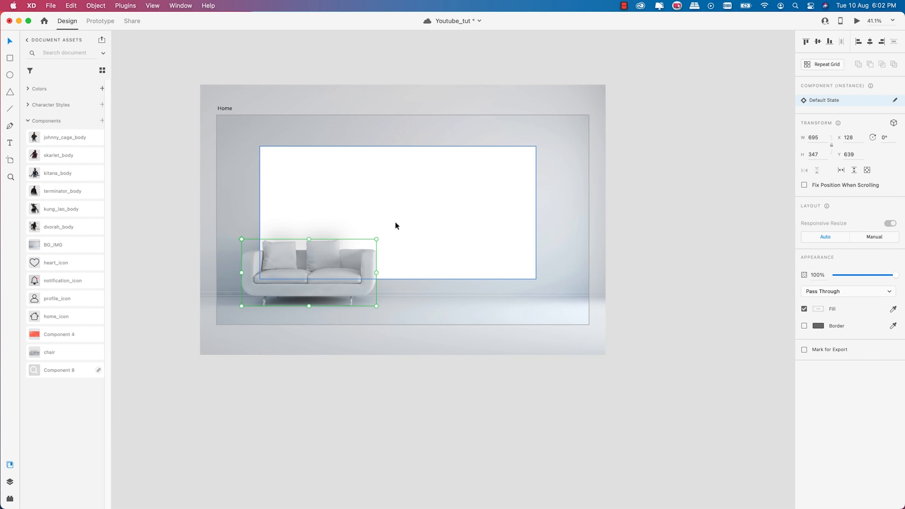
Delete the white rectangle behind the chair
scroll(291, 213, "down", 3)
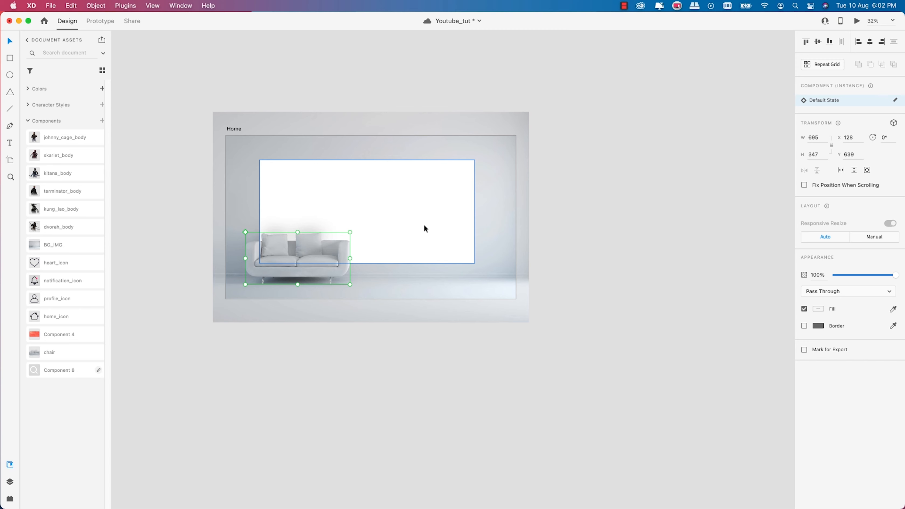
scroll(428, 242, "up", 1)
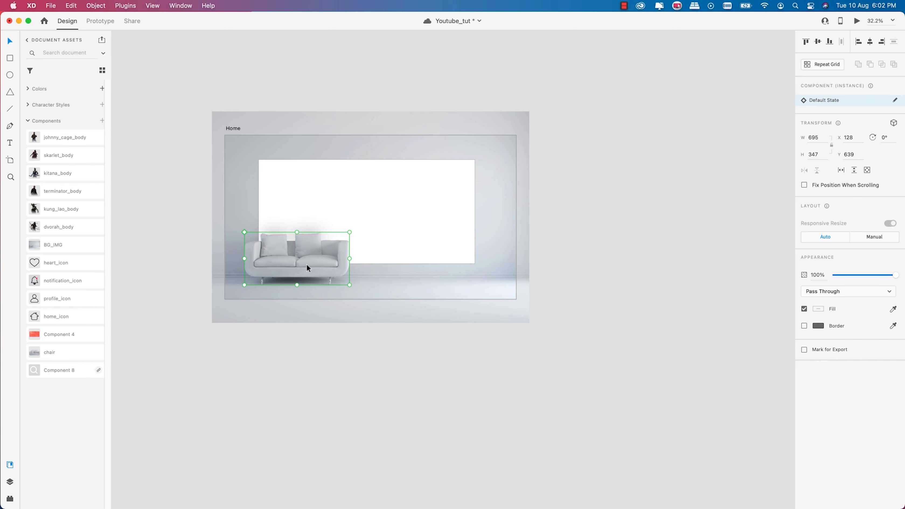
left_click(409, 211)
key("Delete")
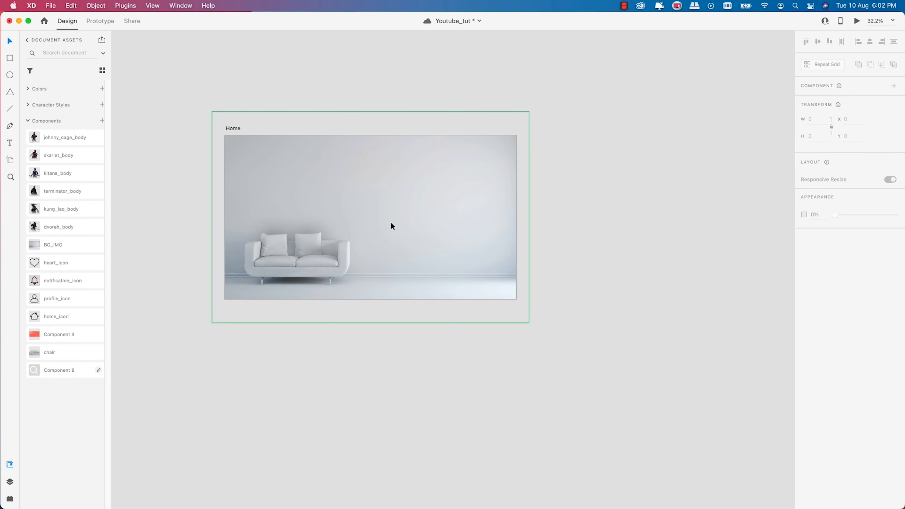
Draw a rectangle on the Home artboard's wall area and set its size to 1550 wide by 693 high
scroll(353, 237, "up", 5)
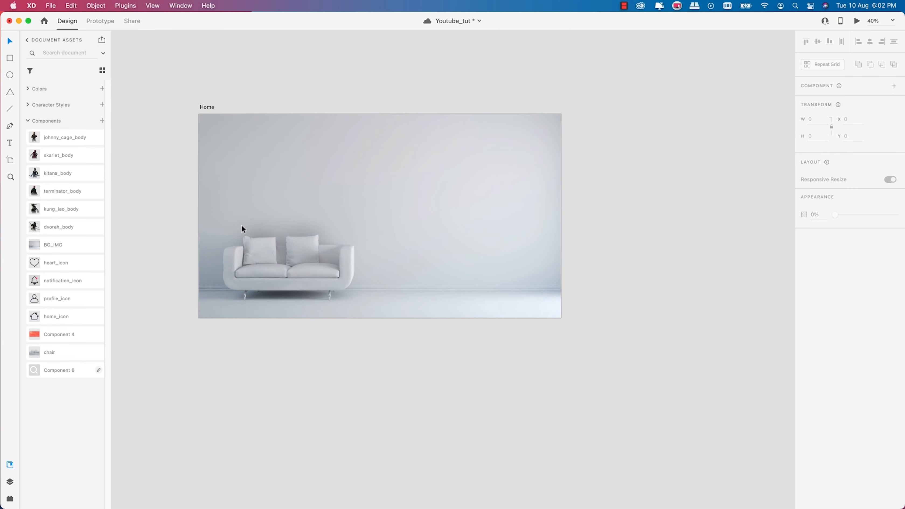
left_click_drag(273, 226, 310, 222)
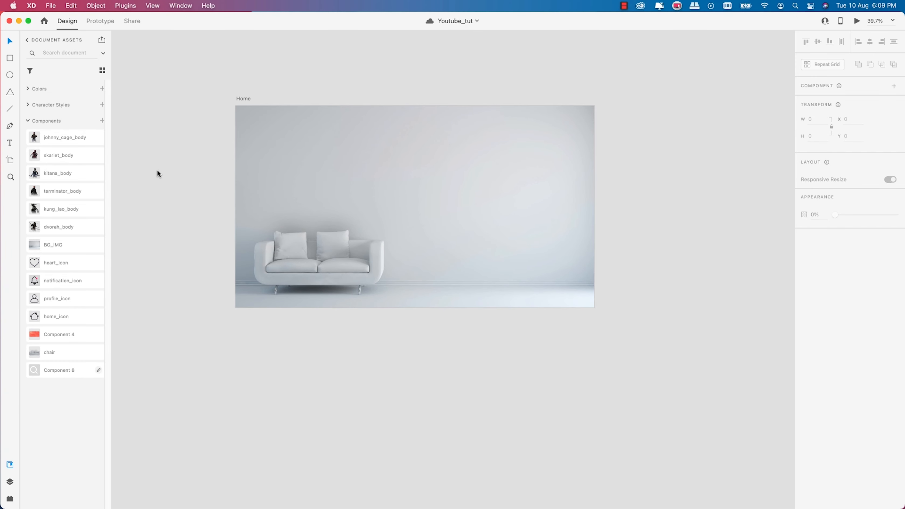
left_click(10, 59)
mouse_move(277, 141)
left_mouse_down()
mouse_move(391, 202)
mouse_move(539, 259)
left_mouse_up()
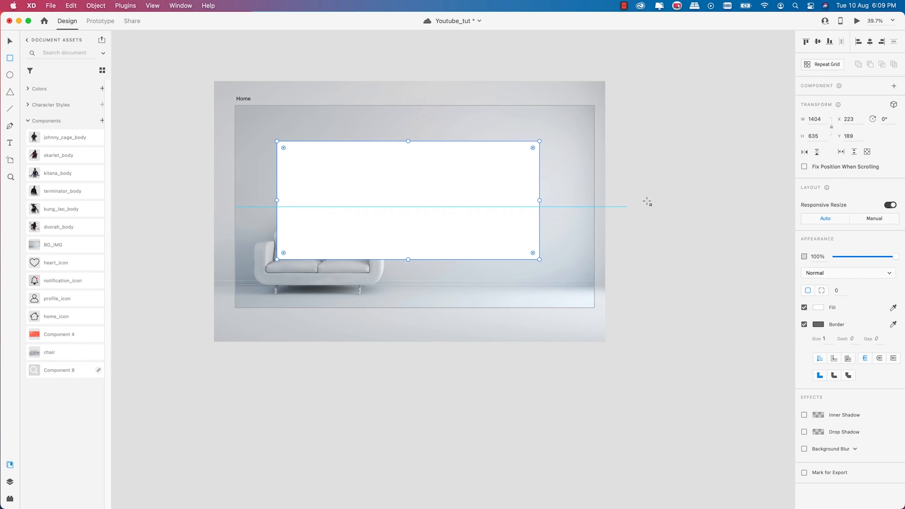
left_click(821, 119)
type("15")
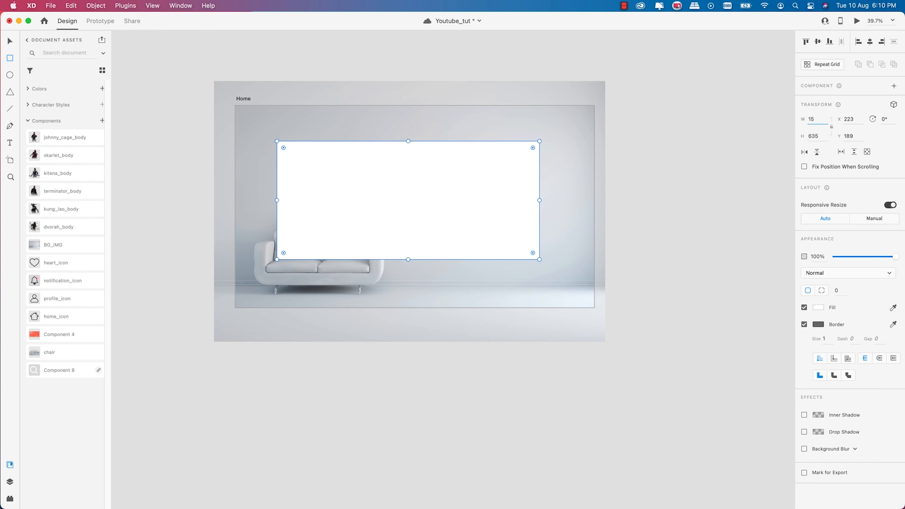
type("50")
left_click(815, 138)
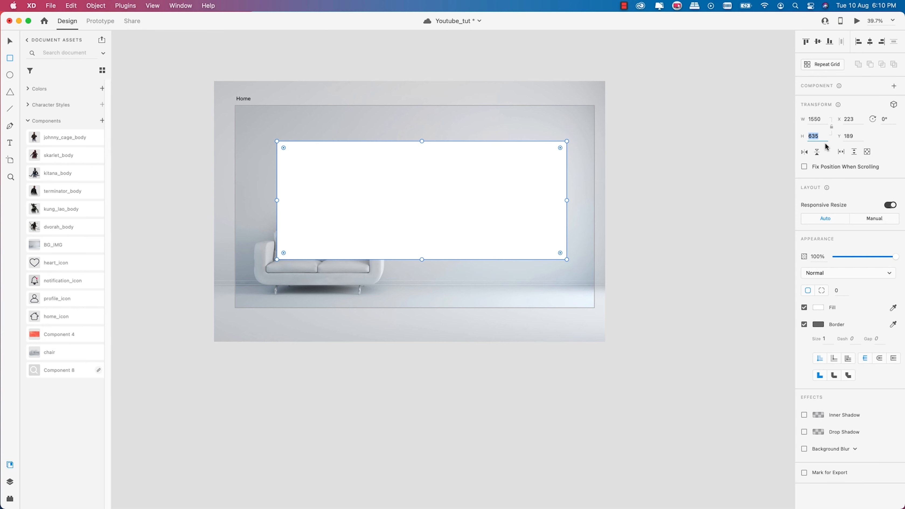
type("693")
key("Tab")
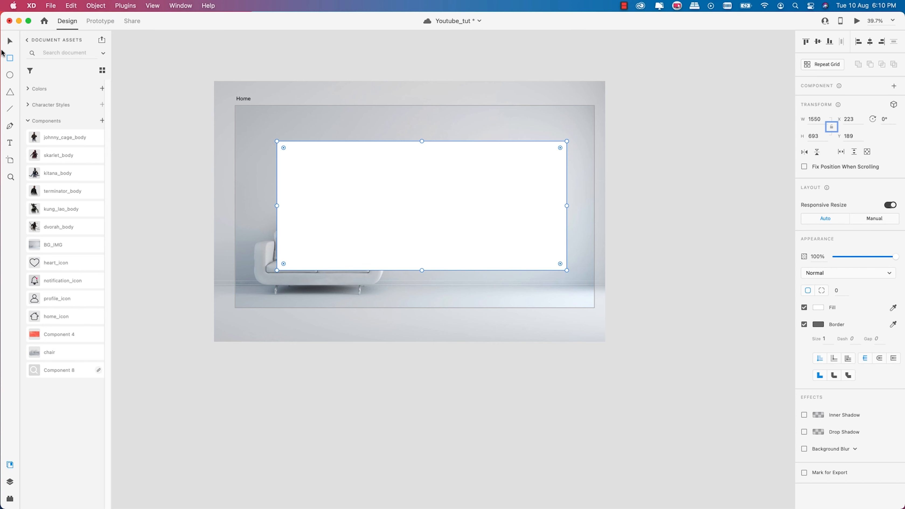
Round the rectangle's corners with a radius of 10 and move it to about X 137, Y 166
left_click(9, 42)
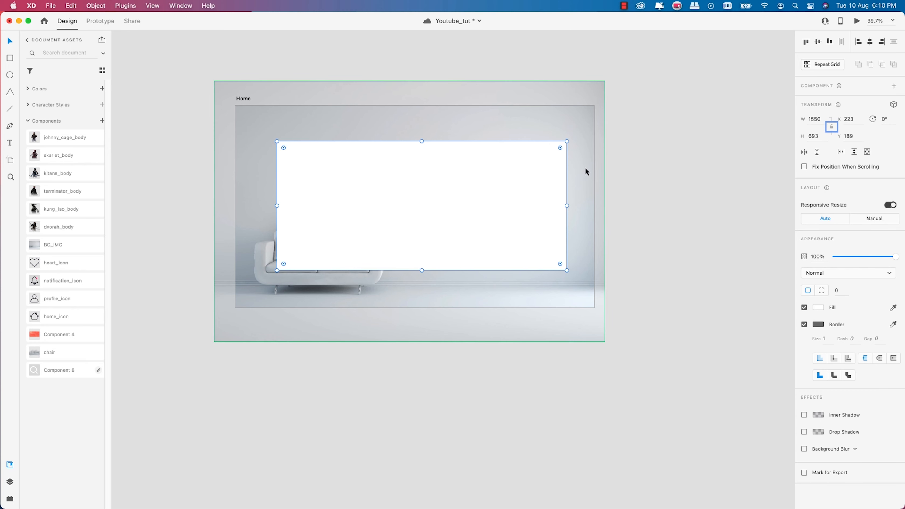
left_click(837, 291)
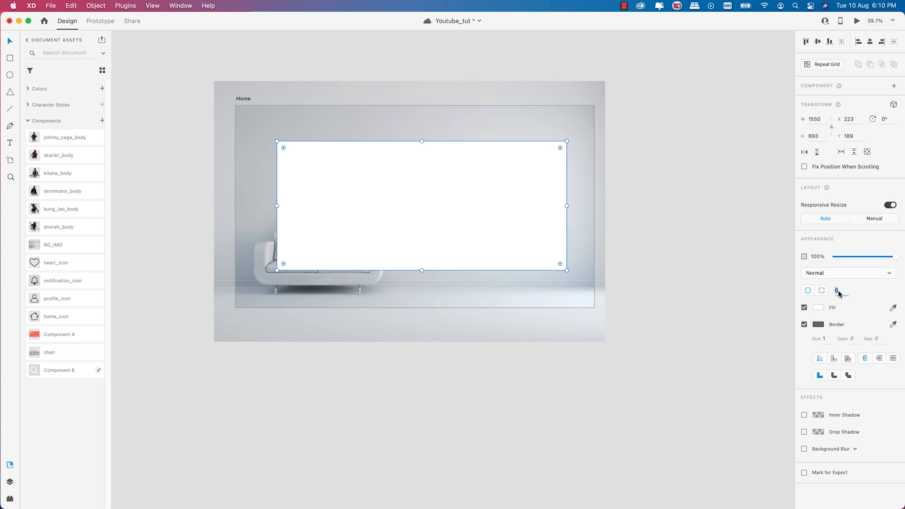
type("10")
key("Return")
left_click_drag(431, 209, 425, 207)
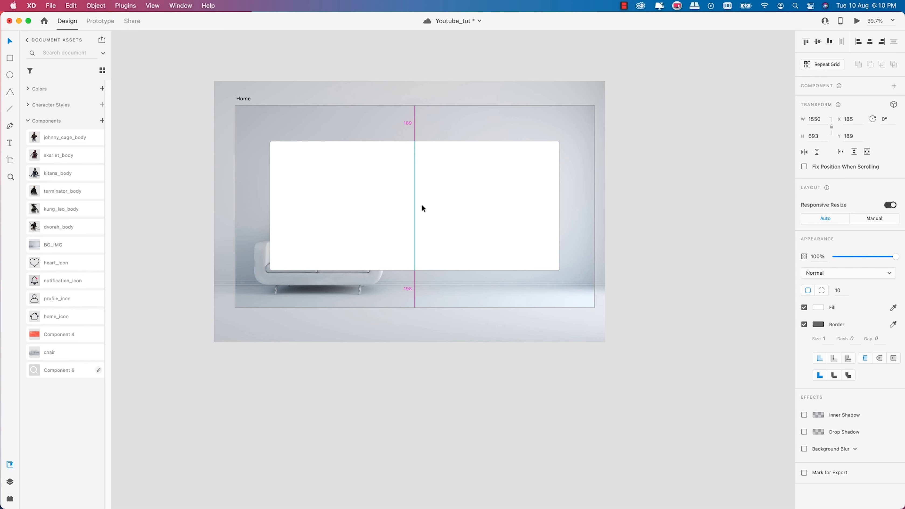
left_click_drag(422, 206, 416, 207)
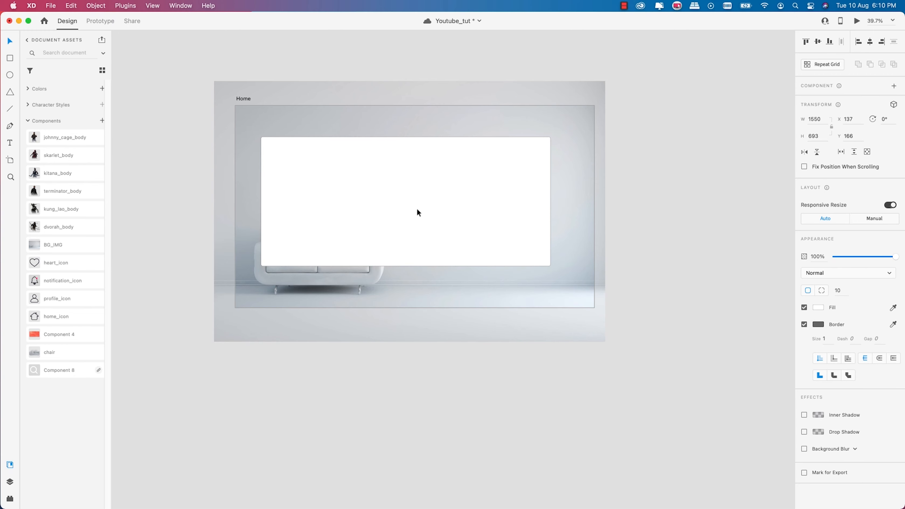
Bring the chair component to the front, above the white rectangle
left_click(357, 273)
right_click(353, 276)
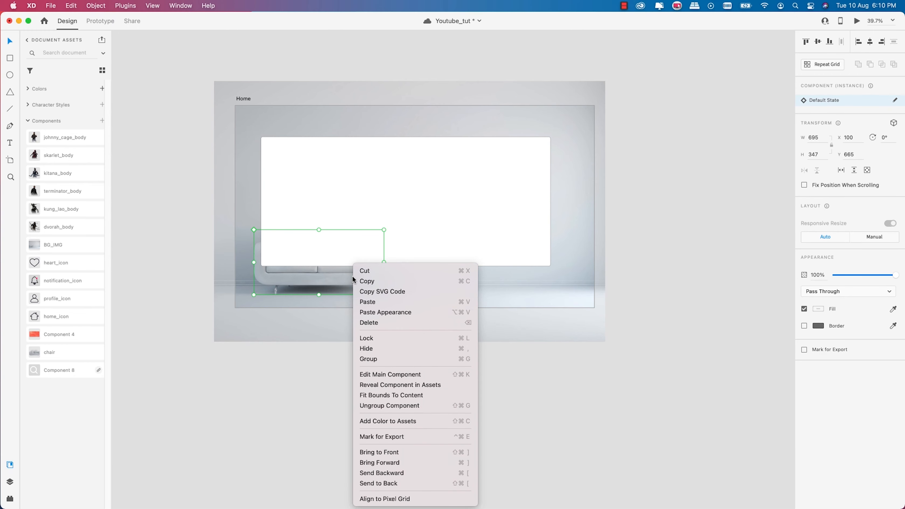
left_click(398, 452)
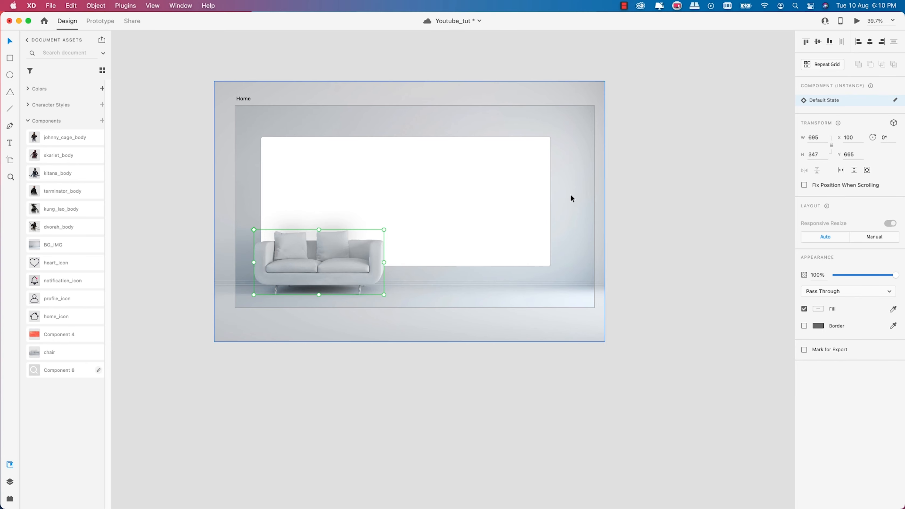
Remove the border from the white rounded rectangle
scroll(546, 190, "up", 1)
left_click(497, 191)
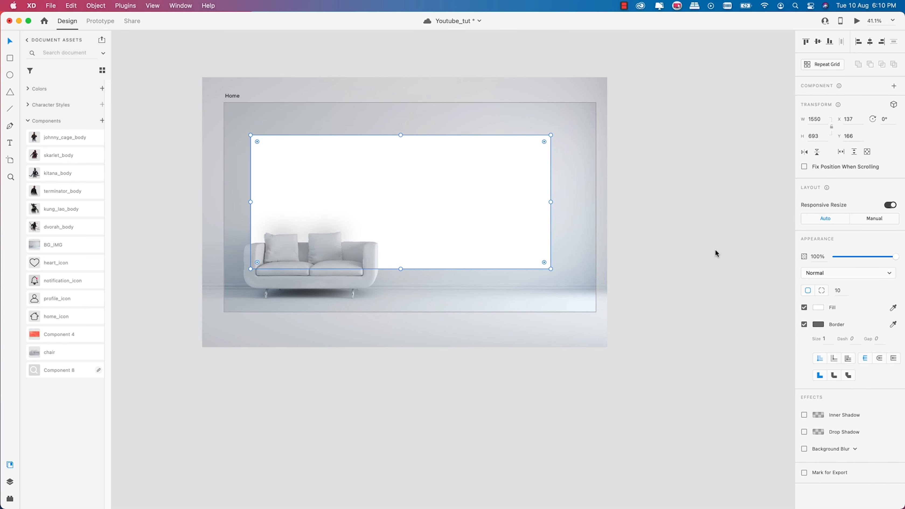
left_click(804, 324)
left_click(648, 179)
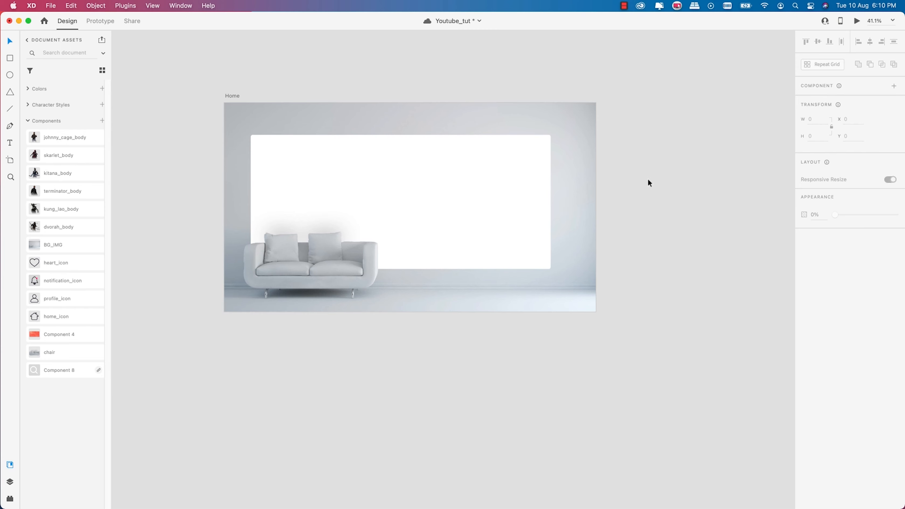
Copy the white rounded rectangle and paste a duplicate in the same position on top
left_click(488, 183)
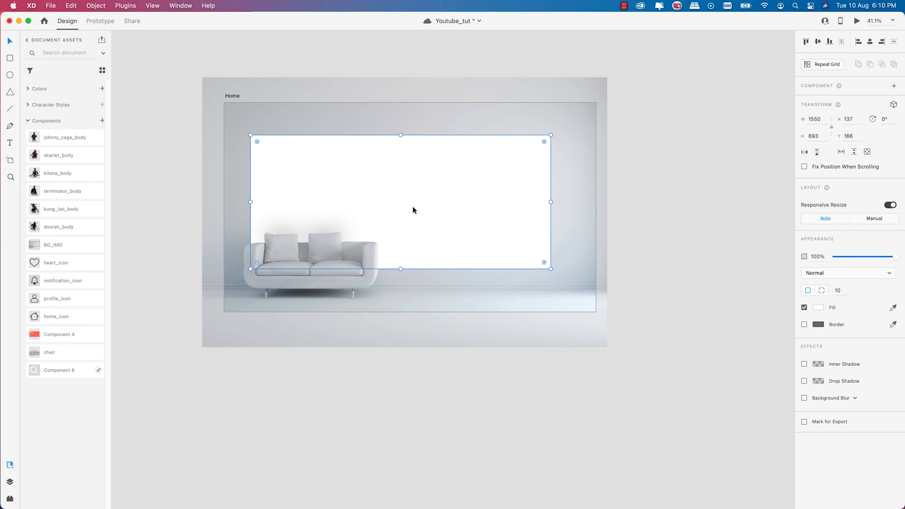
left_click_drag(385, 210, 400, 198)
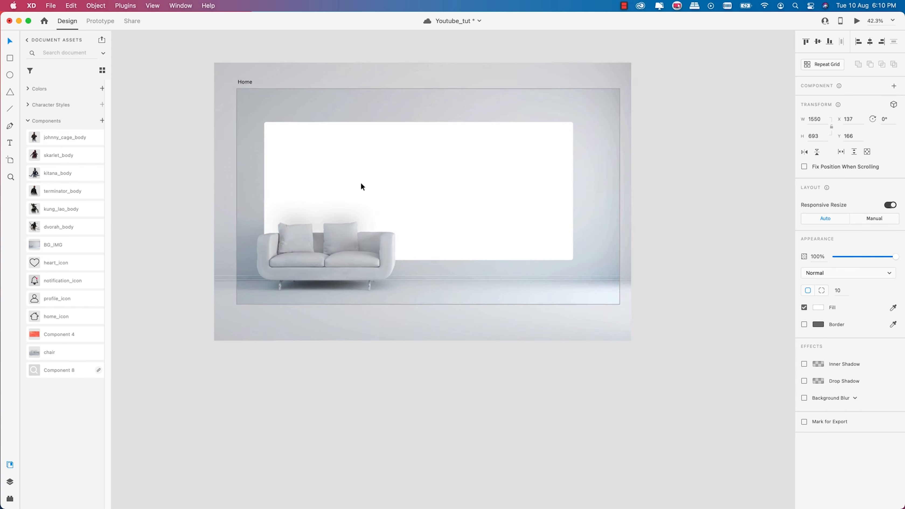
scroll(360, 182, "up", 2)
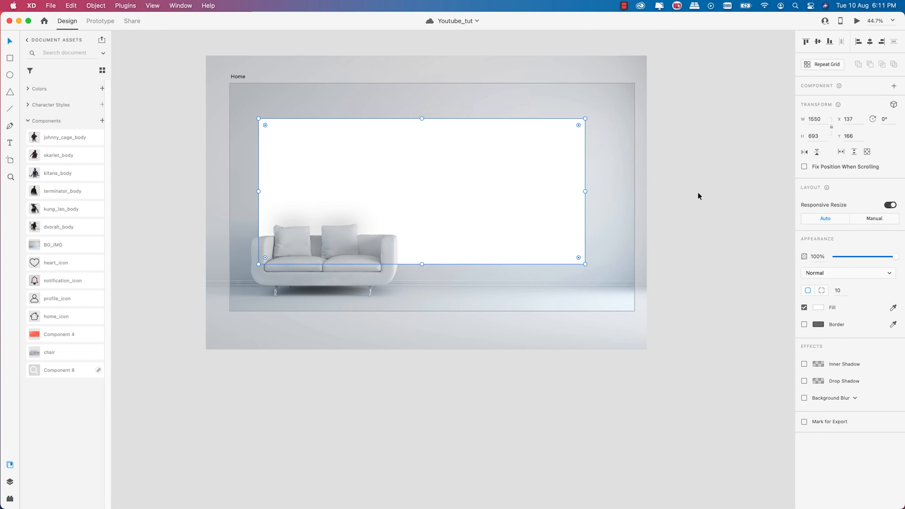
right_click(477, 148)
left_click(490, 164)
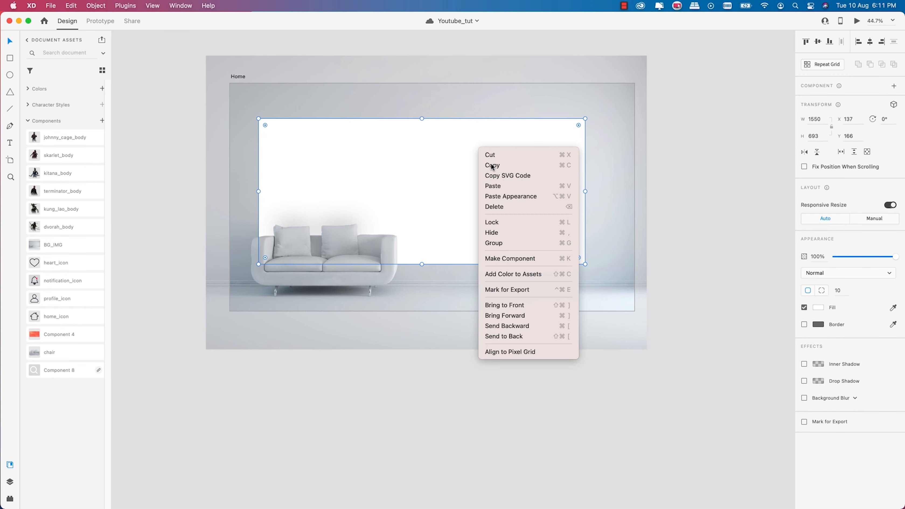
right_click(392, 137)
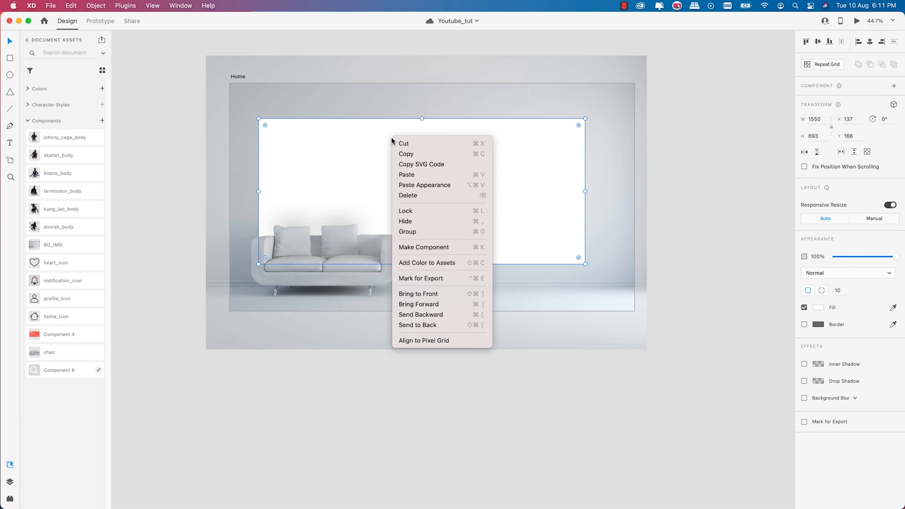
left_click(408, 175)
scroll(332, 150, "up", 3)
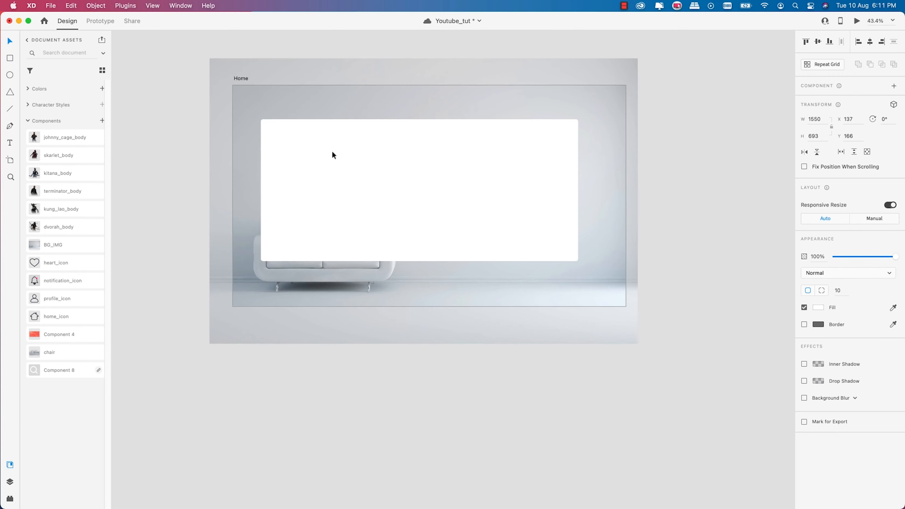
Draw a rectangle about 587 by 852 over the white card's left part, at about X 74, Y 84
scroll(330, 153, "up", 1)
left_click(326, 158)
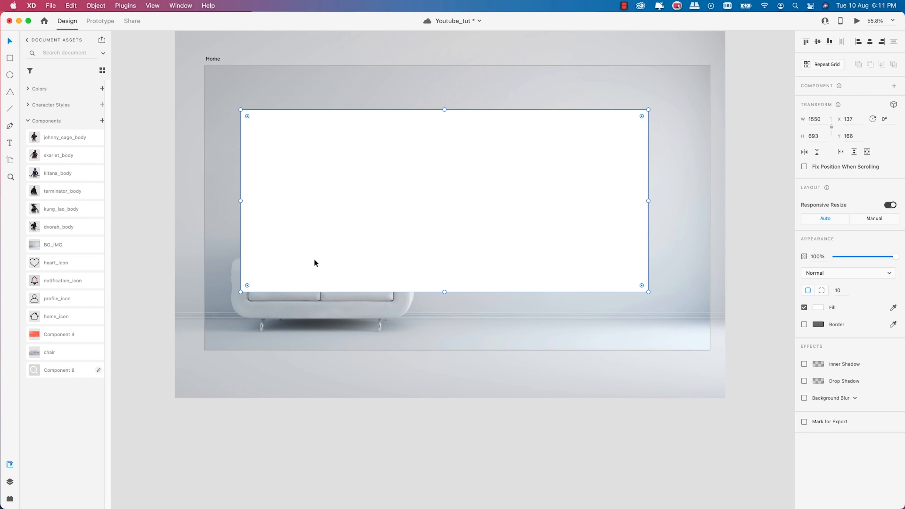
scroll(328, 144, "down", 3)
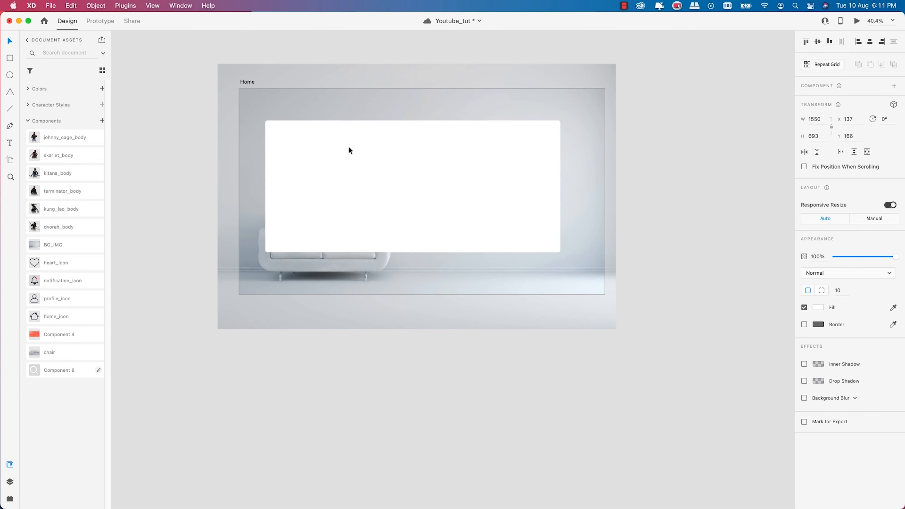
left_click(9, 60)
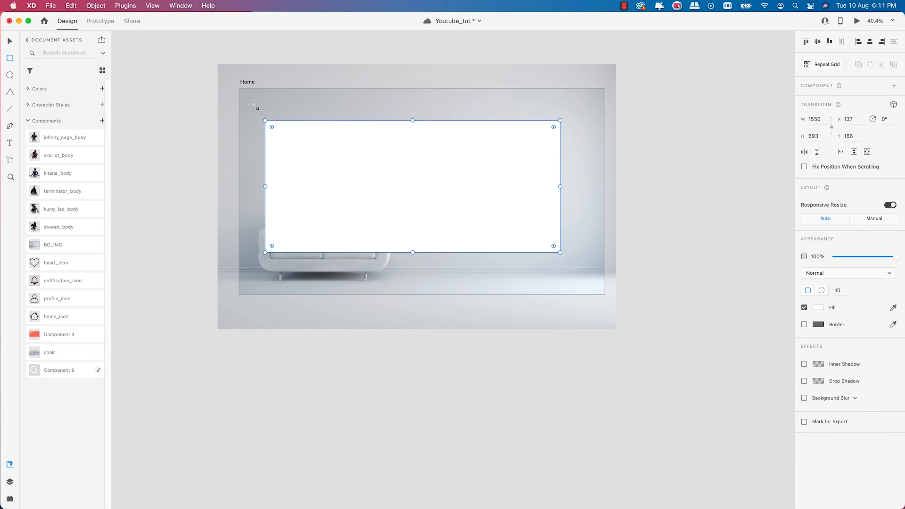
left_click_drag(254, 105, 367, 269)
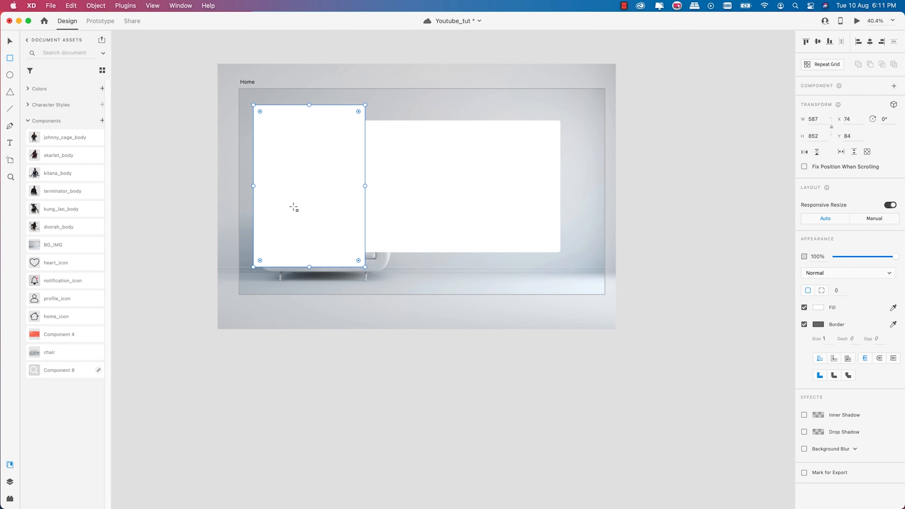
Fill the new rectangle with the saved green gradient #87D853 - #6BB063 and save the document
left_click(31, 90)
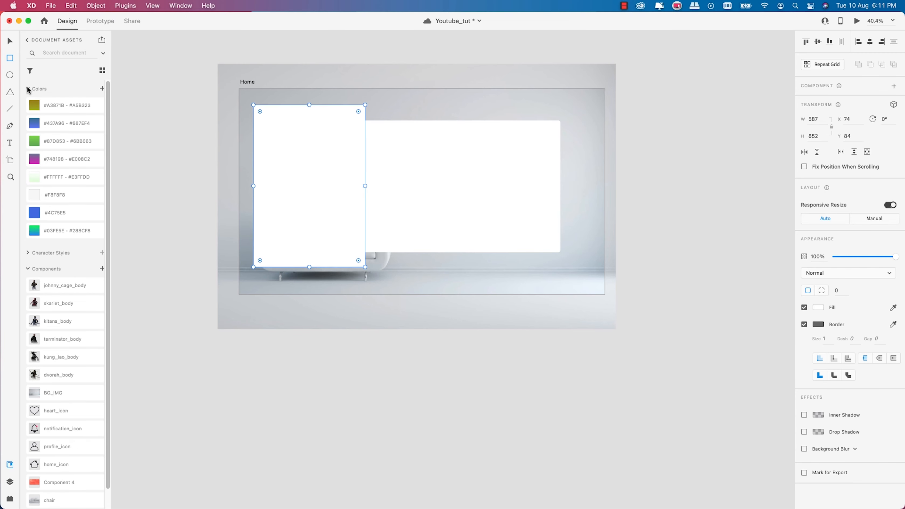
left_click(55, 140)
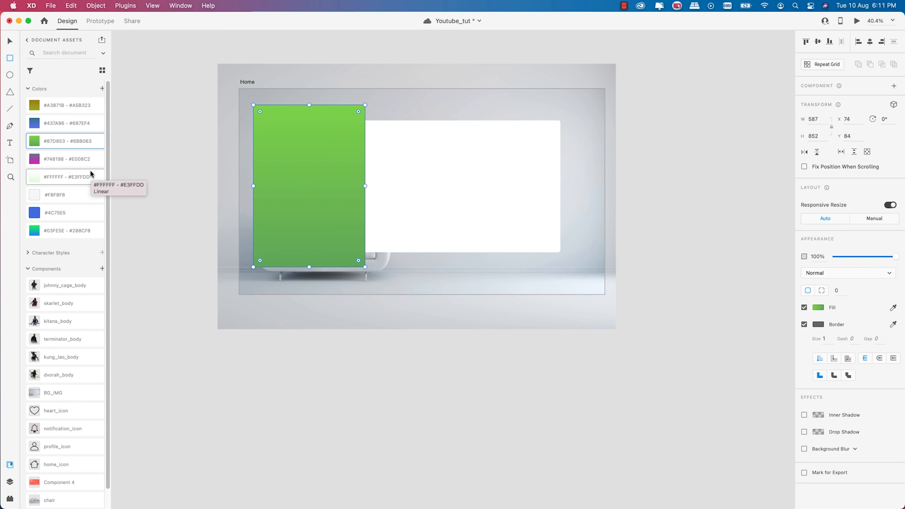
key("super+Tab")
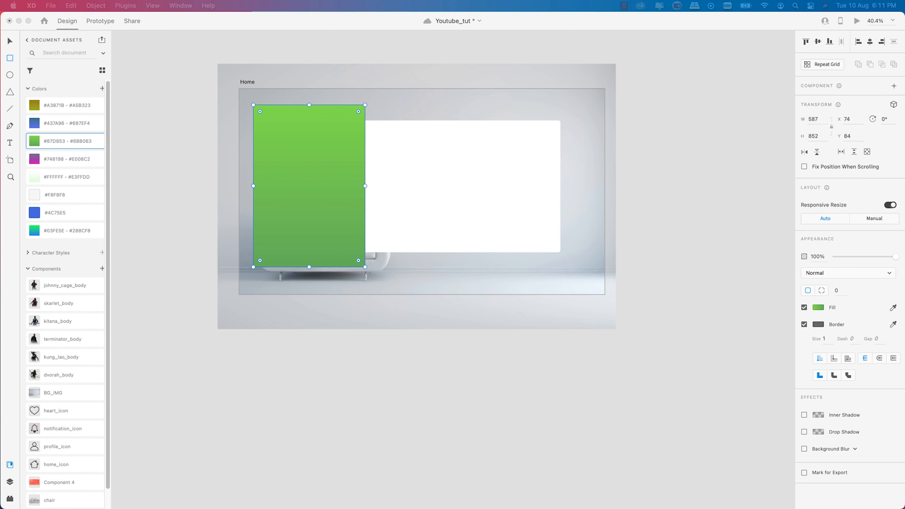
key("super+s")
left_click(10, 41)
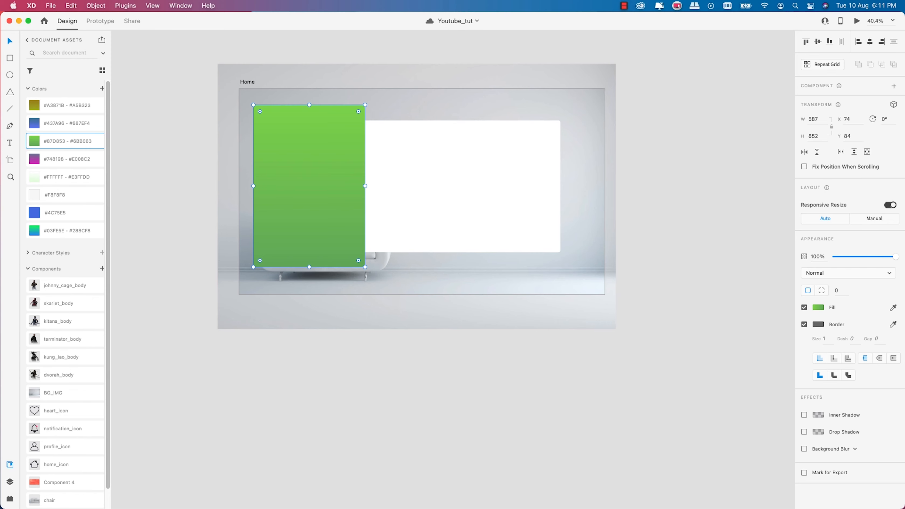
scroll(335, 177, "down", 3)
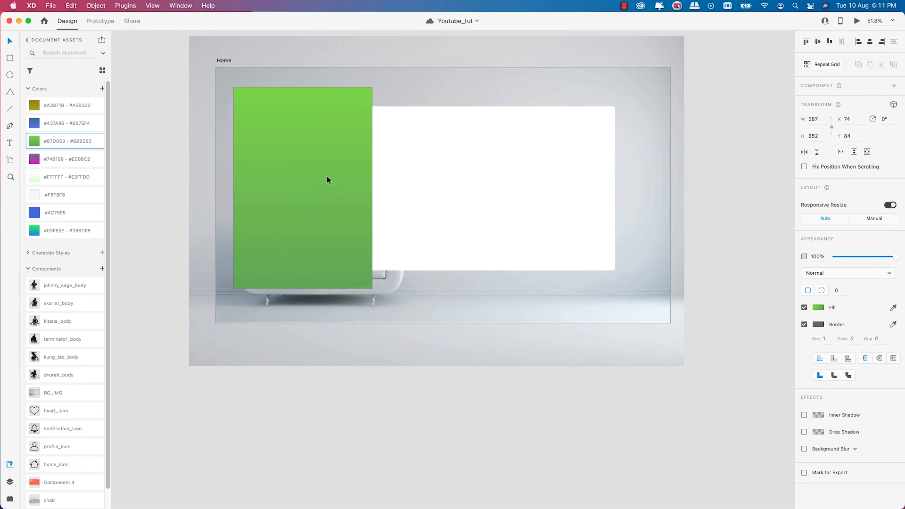
scroll(355, 164, "up", 3)
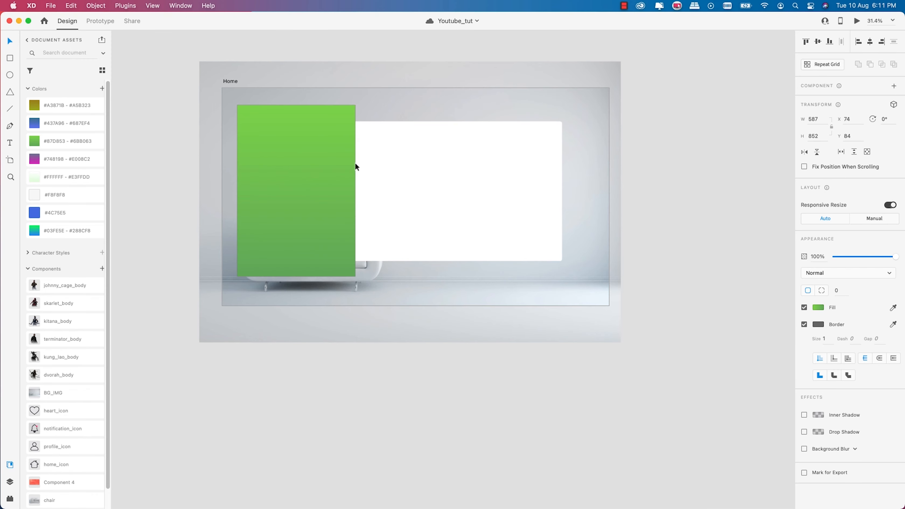
left_click_drag(349, 110, 322, 121)
key("super+z")
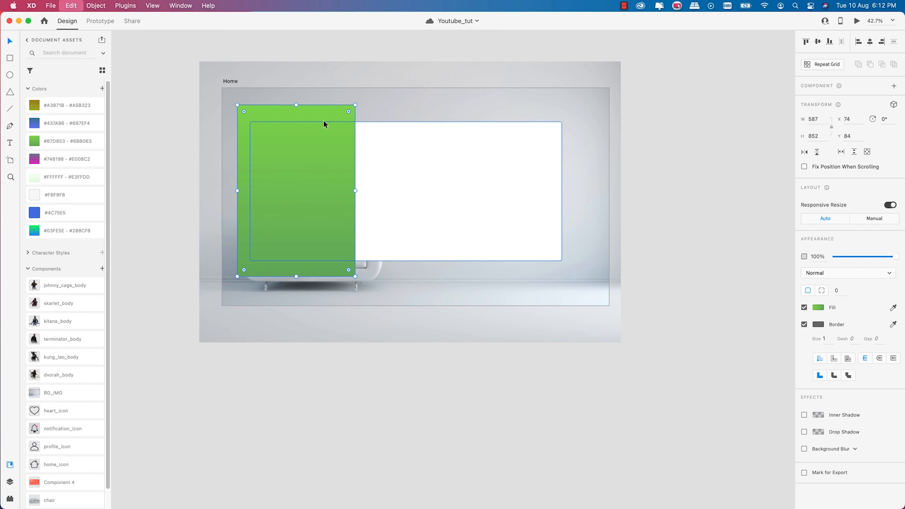
Move the green rectangle down slightly to about Y 87 and remove its border
scroll(325, 144, "up", 1)
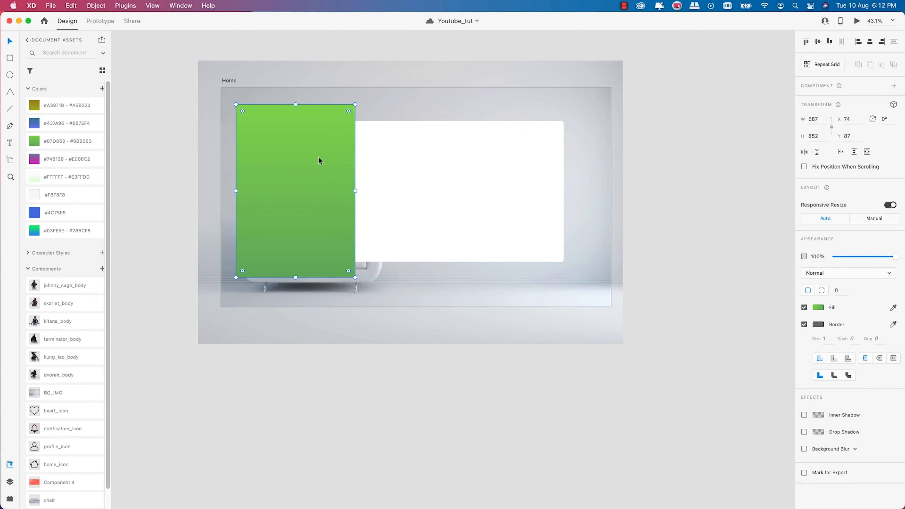
left_click_drag(318, 157, 318, 157)
scroll(351, 171, "up", 2)
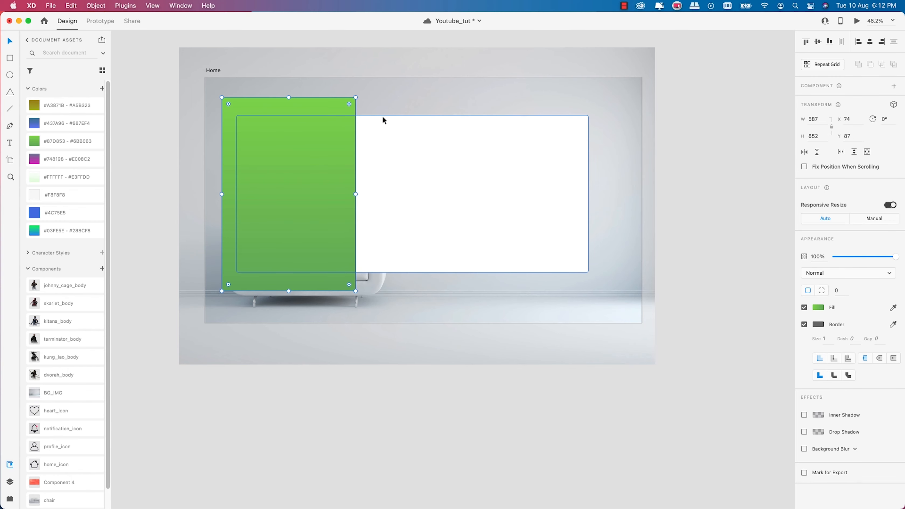
scroll(331, 145, "up", 5)
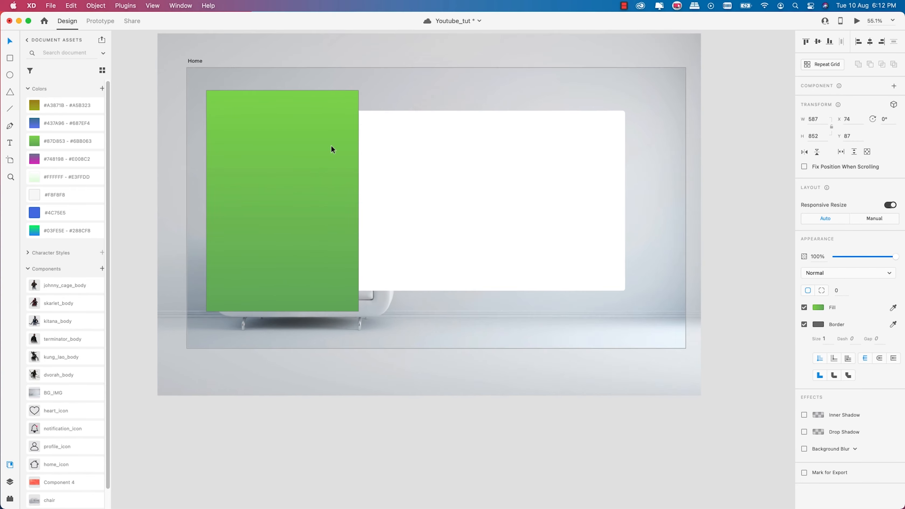
left_click(804, 325)
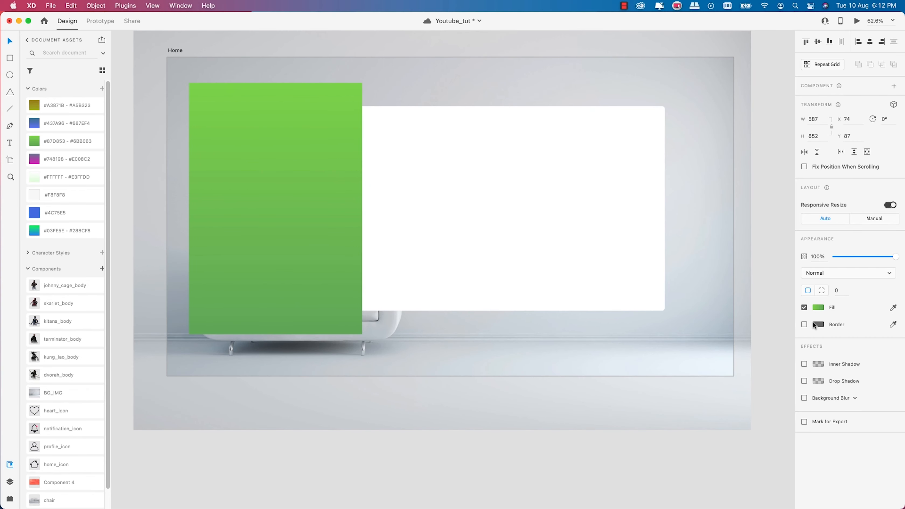
Round only the green rectangle's two right corners with a radius of 300 and shift it to about X 82
left_click(820, 290)
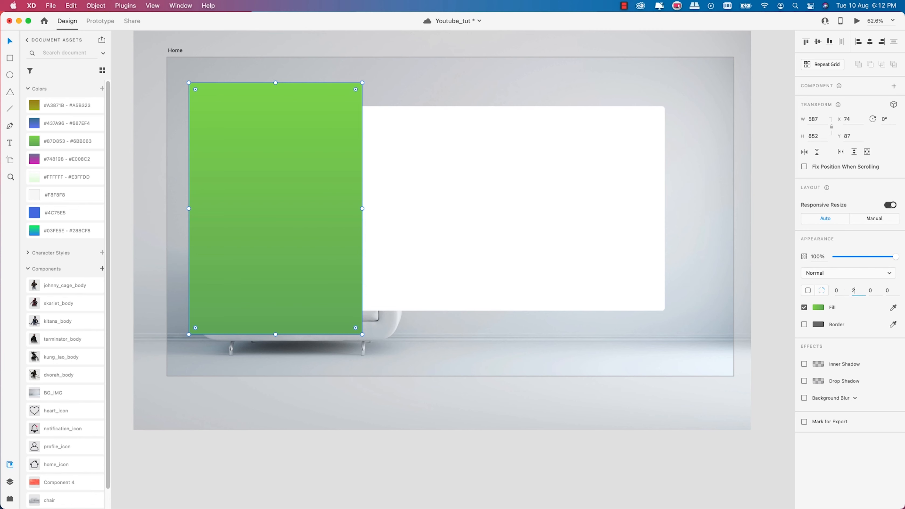
left_click(857, 292)
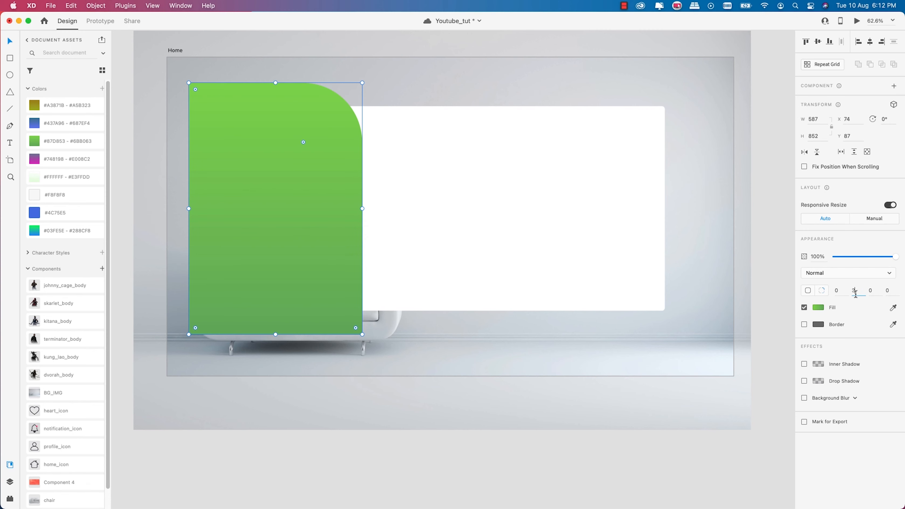
type("300")
key("Tab")
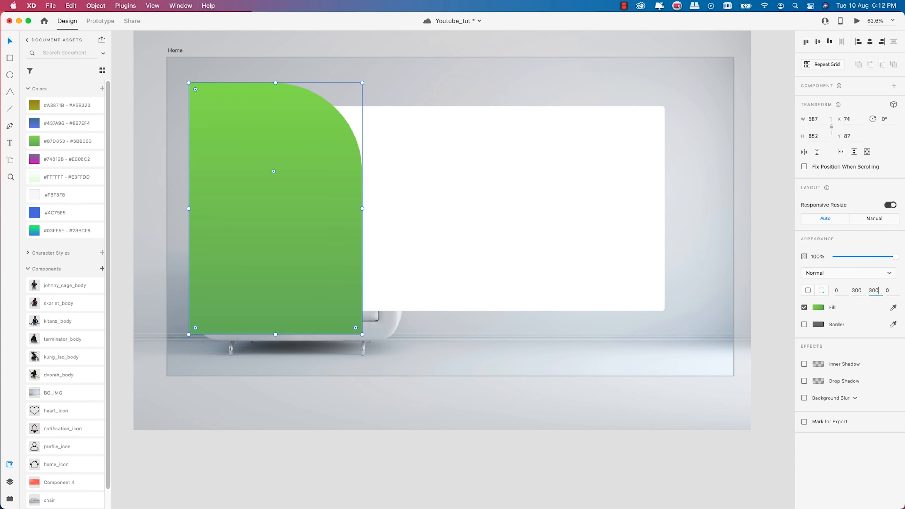
key("Tab")
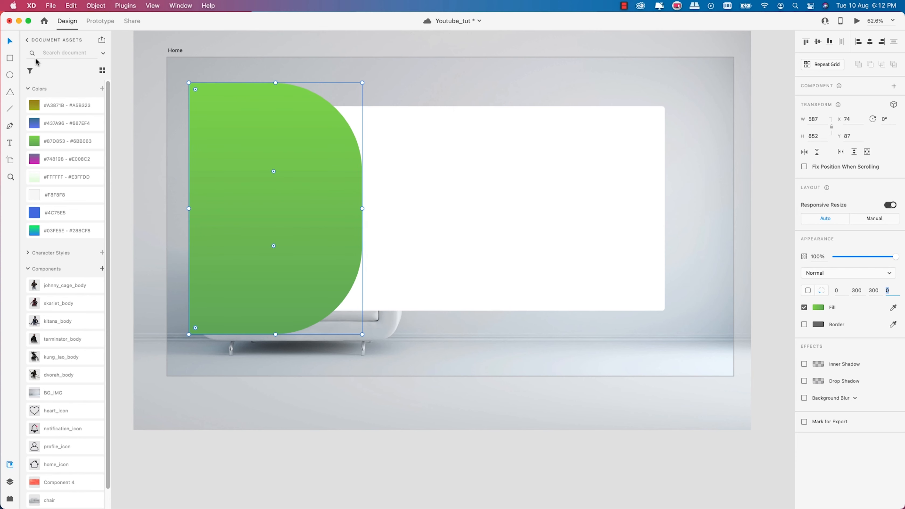
mouse_move(310, 213)
left_mouse_down()
mouse_move(302, 212)
mouse_move(321, 207)
mouse_move(313, 195)
left_mouse_up()
left_click(453, 201)
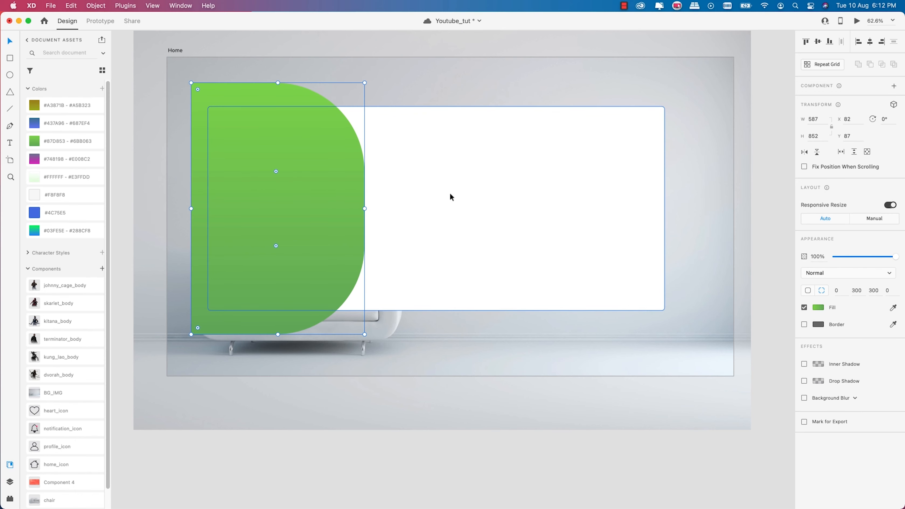
left_click(451, 193, "shift")
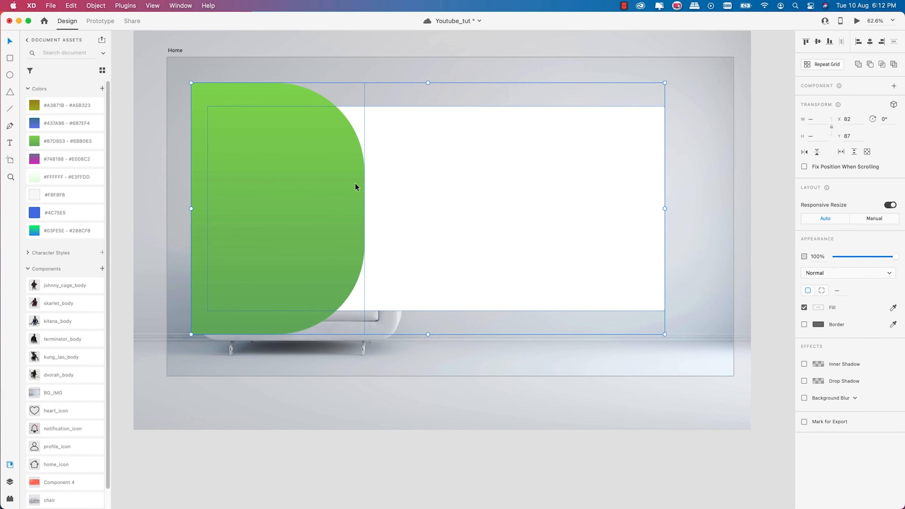
scroll(353, 180, "down", 5)
scroll(438, 181, "up", 1)
mouse_move(395, 179)
left_mouse_down()
mouse_move(424, 214)
mouse_move(384, 224)
mouse_move(410, 213)
mouse_move(424, 183)
mouse_move(406, 168)
left_mouse_up()
key("super+z")
scroll(374, 165, "up", 3)
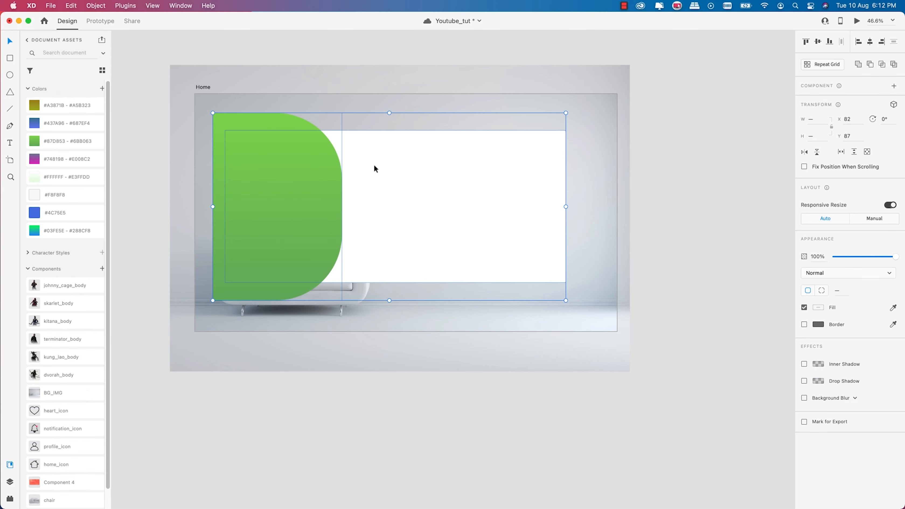
scroll(318, 188, "up", 1)
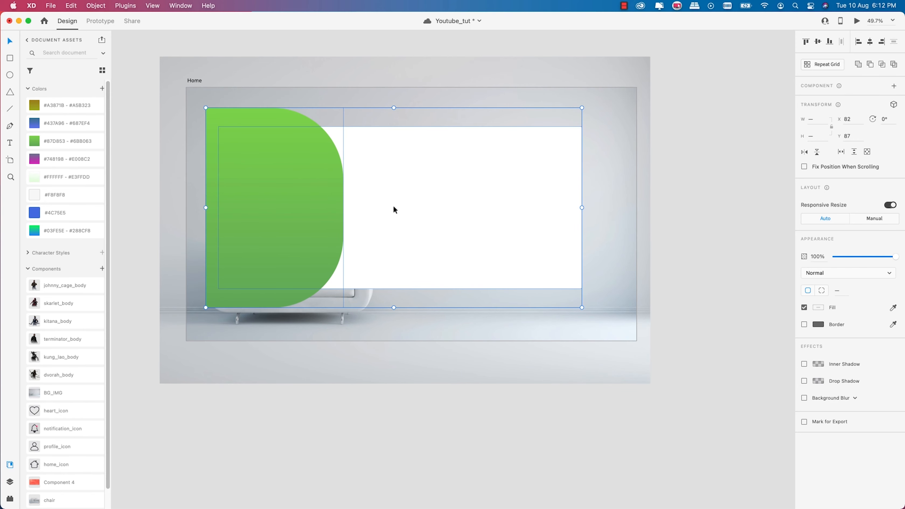
left_click(723, 129)
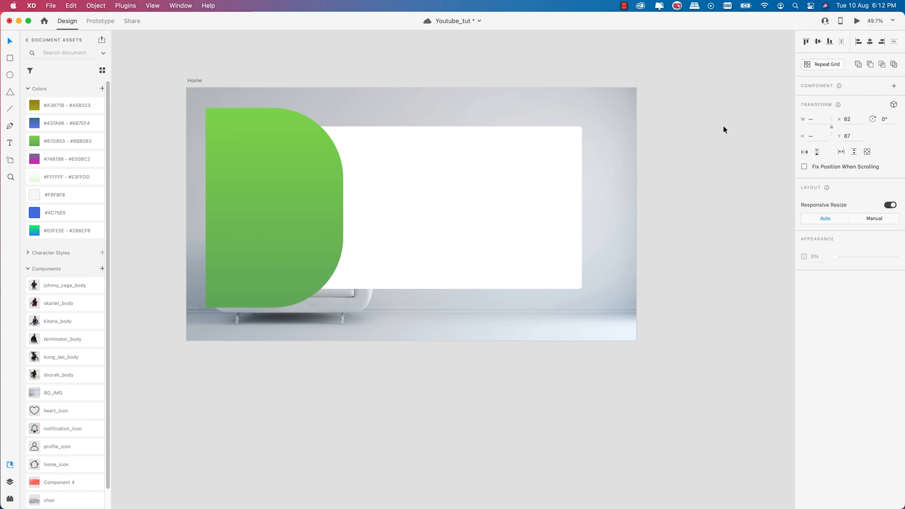
Try to mask the white rounded card with the green shape using Mask with Shape
left_click(259, 174)
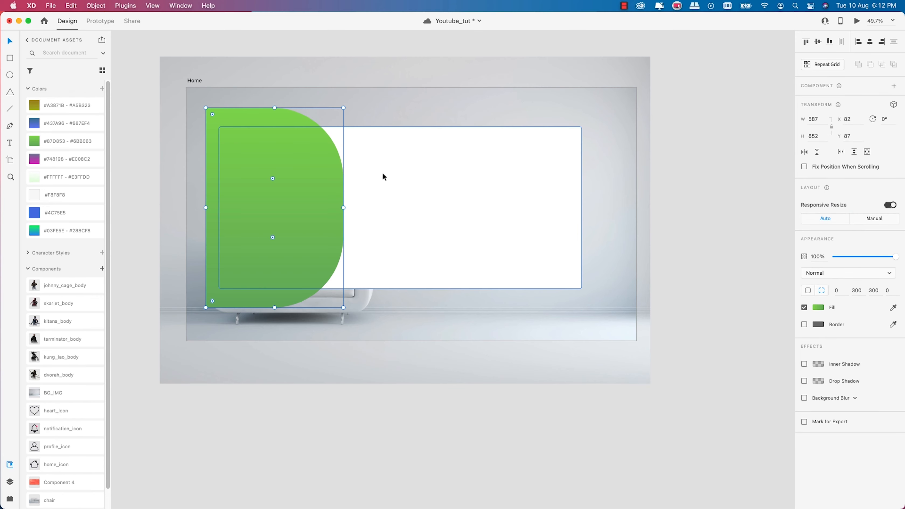
right_click(369, 151)
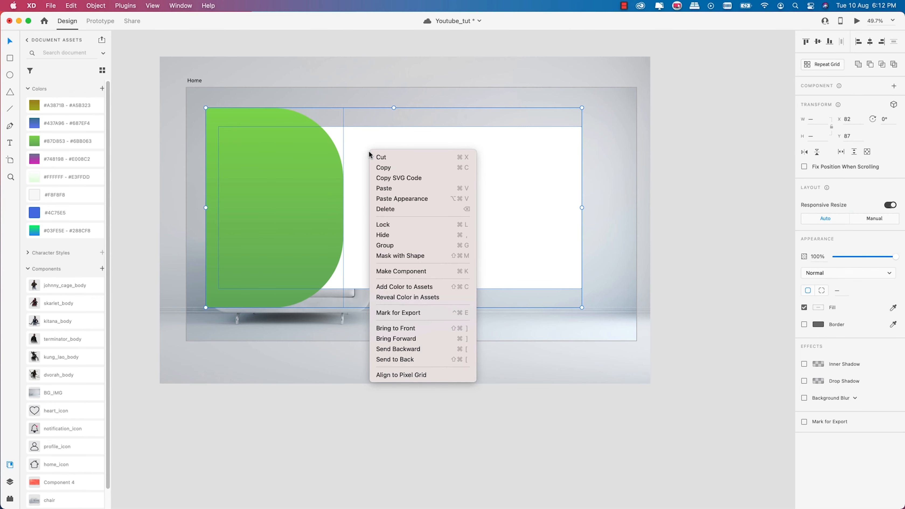
left_click(399, 256)
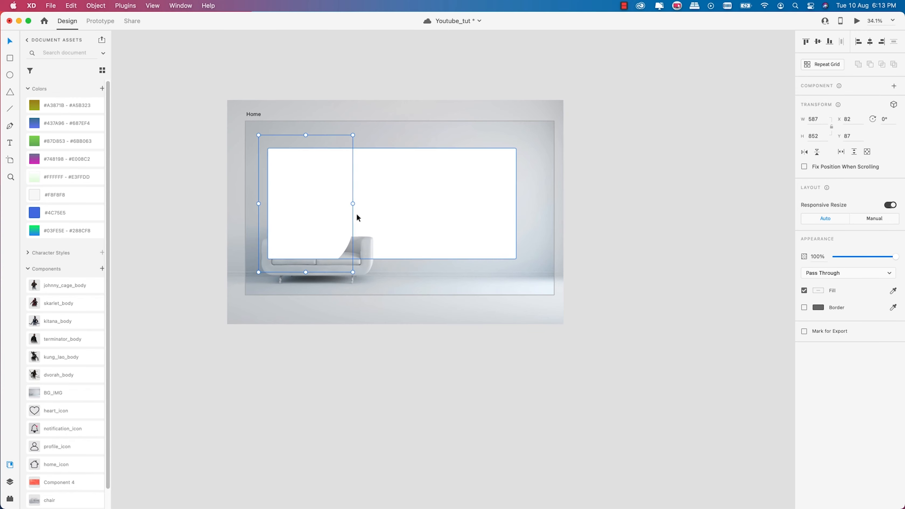
scroll(356, 214, "up", 2)
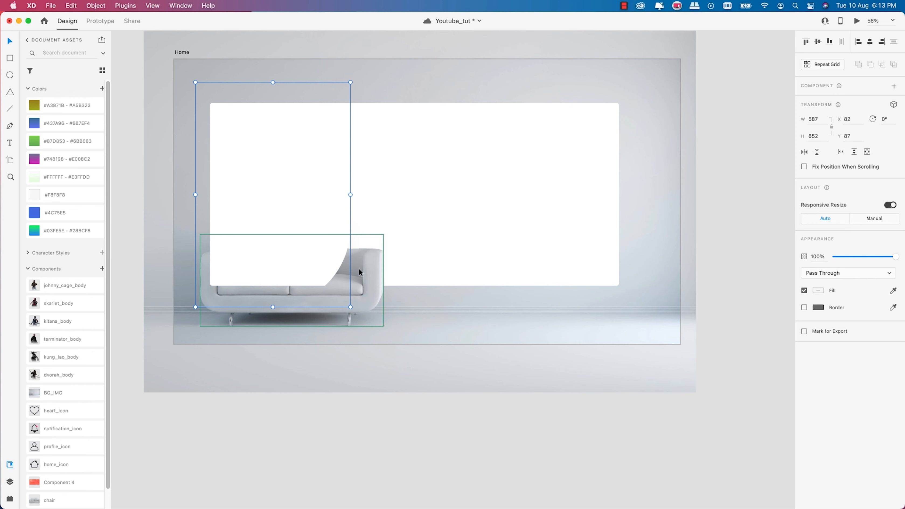
Inspect the shapes inside the mask group and undo the masking
double_click(303, 184)
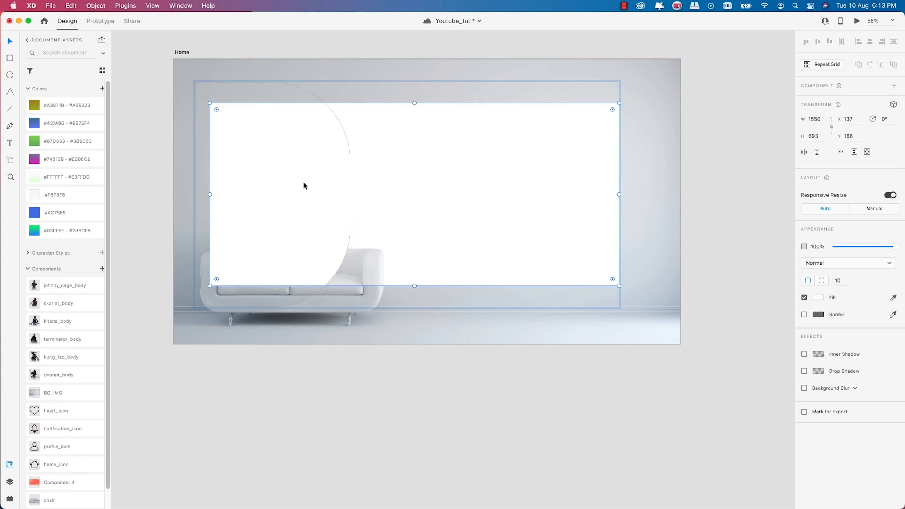
scroll(365, 190, "down", 2)
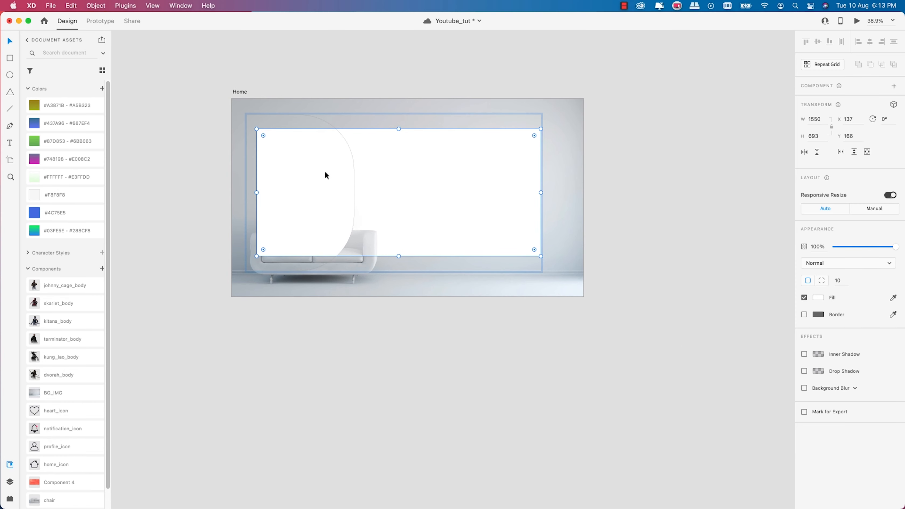
scroll(336, 166, "up", 2)
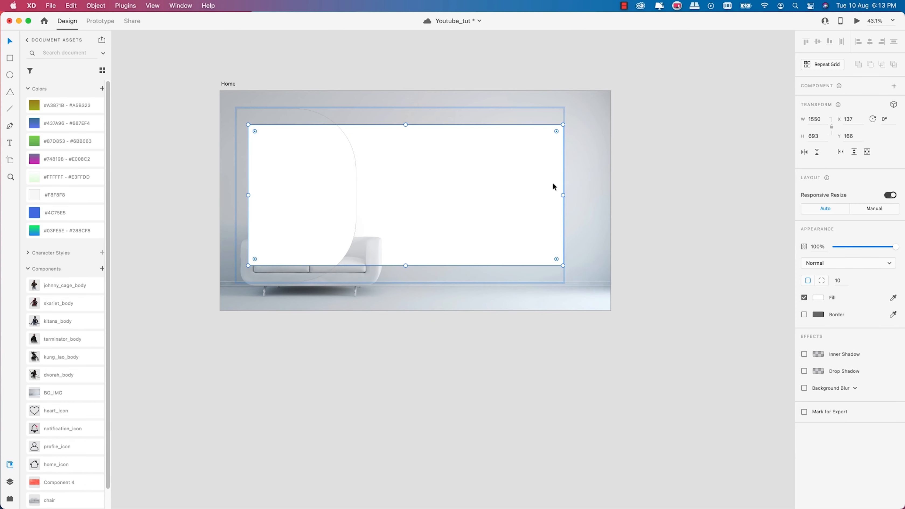
left_click(655, 187)
scroll(403, 169, "up", 1)
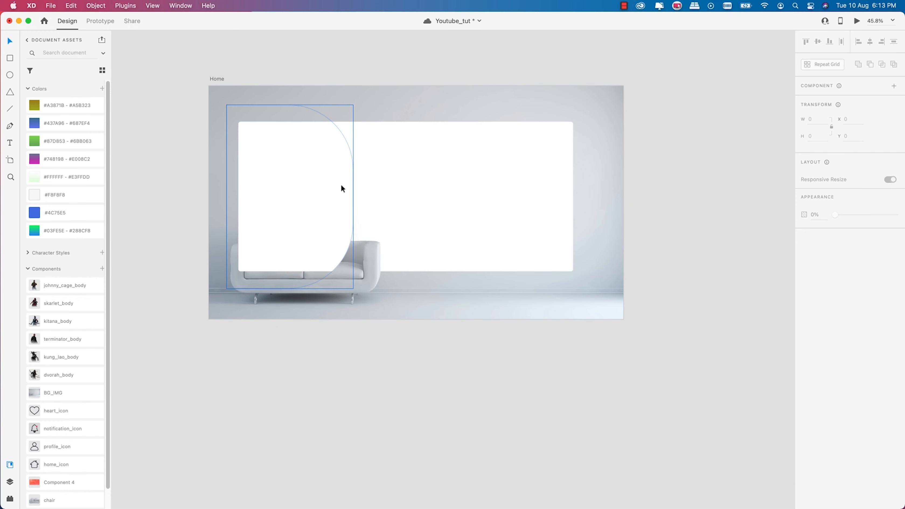
scroll(348, 193, "up", 1)
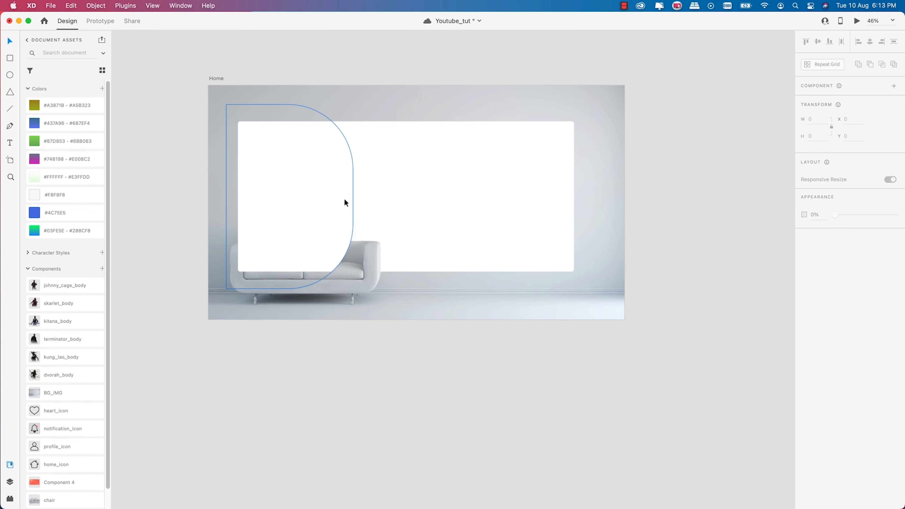
left_click(344, 200)
left_click(344, 199)
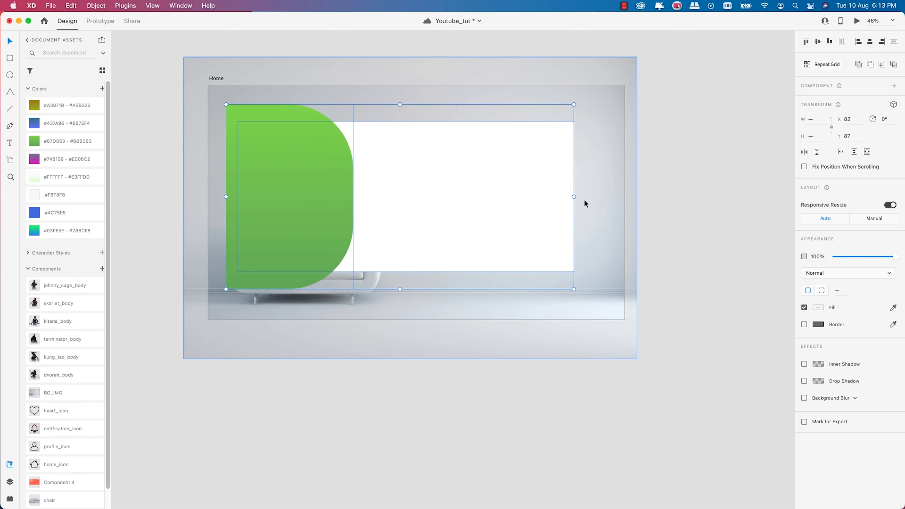
Bring the white rounded card in front of the green shape and mask the green shape with it using Mask with Shape
double_click(446, 191)
right_click(436, 148)
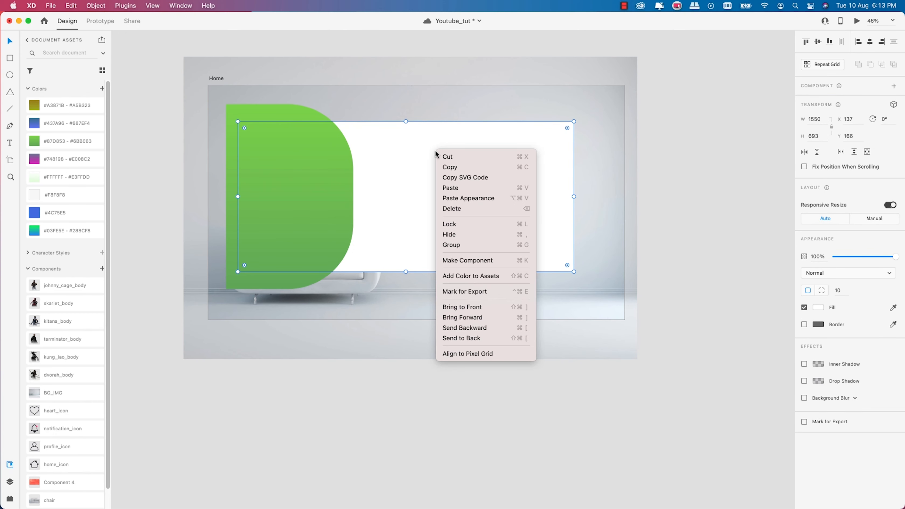
left_click(463, 307)
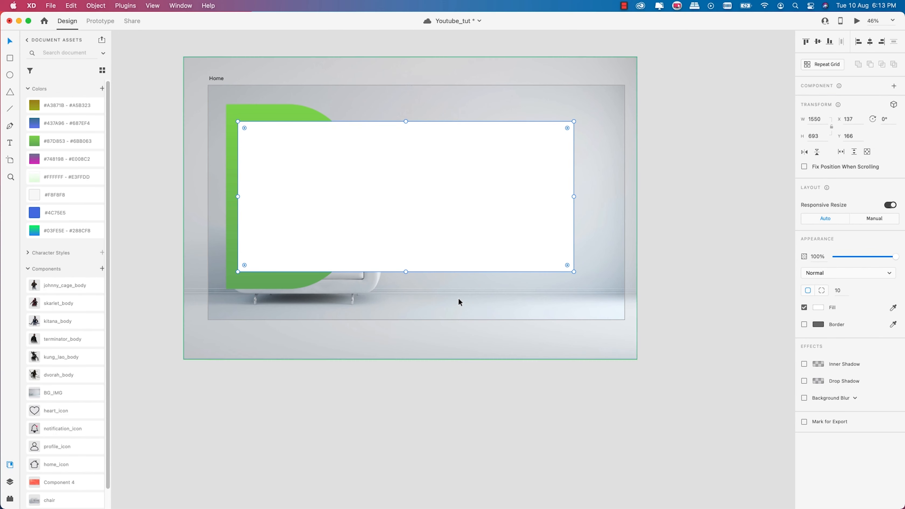
left_click(289, 110, "shift")
right_click(307, 145)
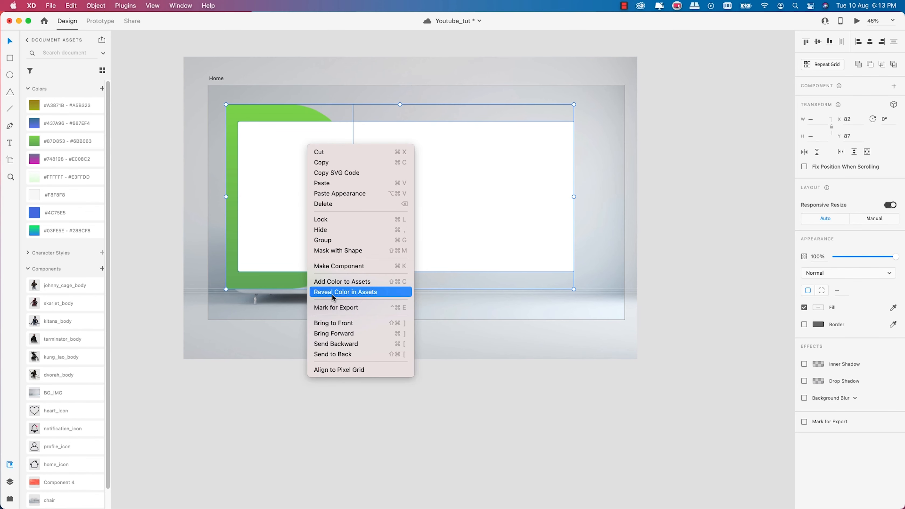
left_click(343, 250)
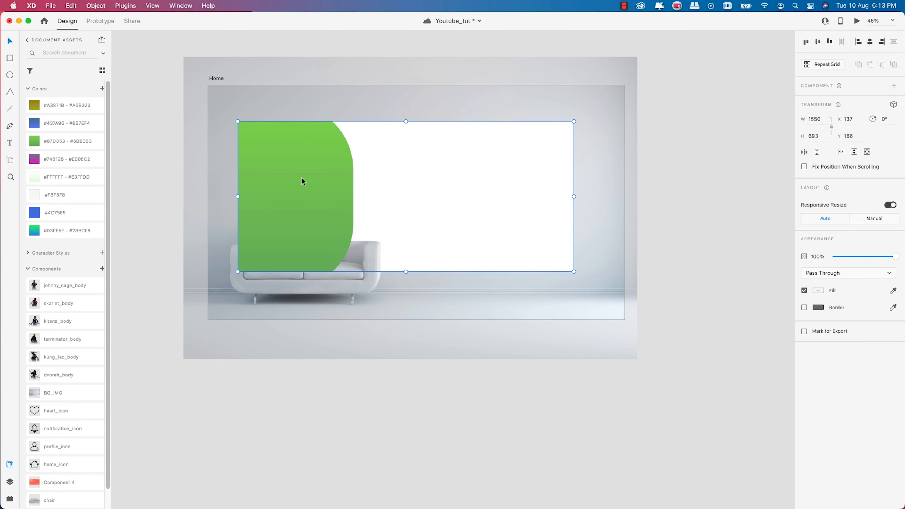
Apply the #FFFFFF - #E3FFDD gradient from the document colors to the green shape inside the mask group
scroll(300, 176, "up", 3)
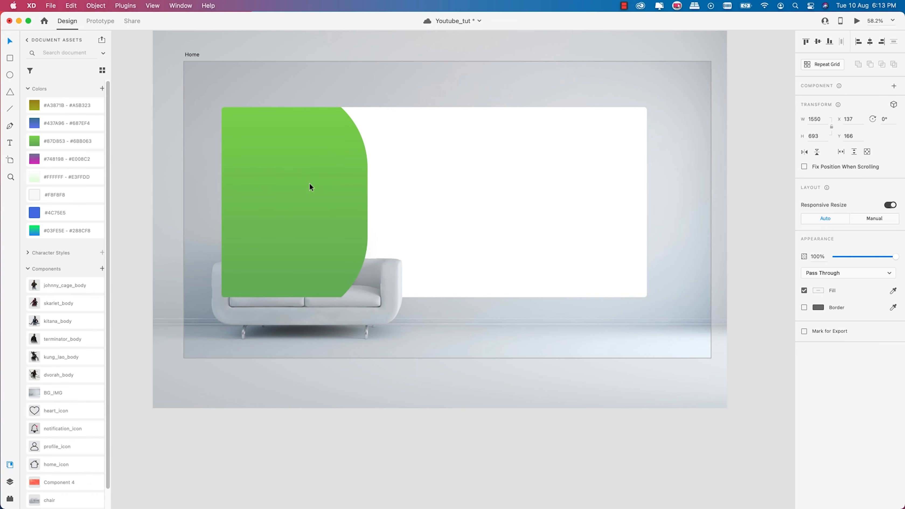
double_click(308, 178)
left_click(311, 179)
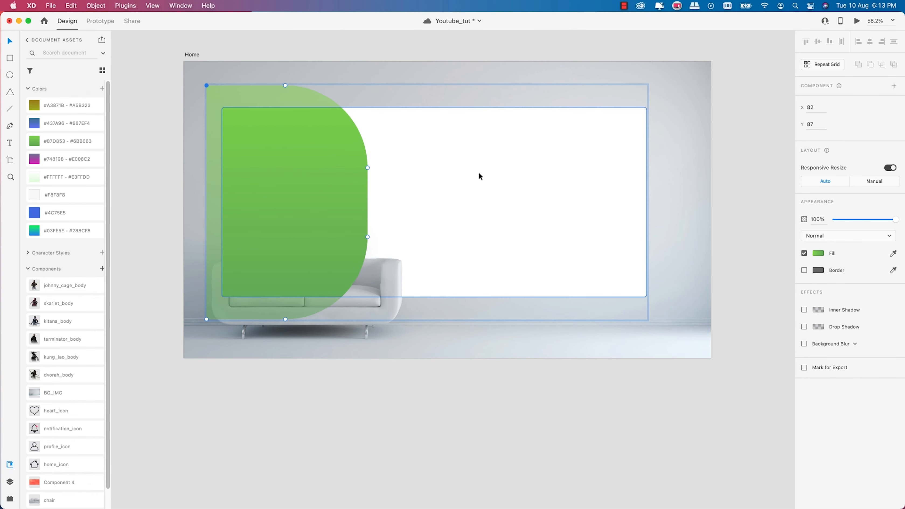
key("Escape")
double_click(326, 166)
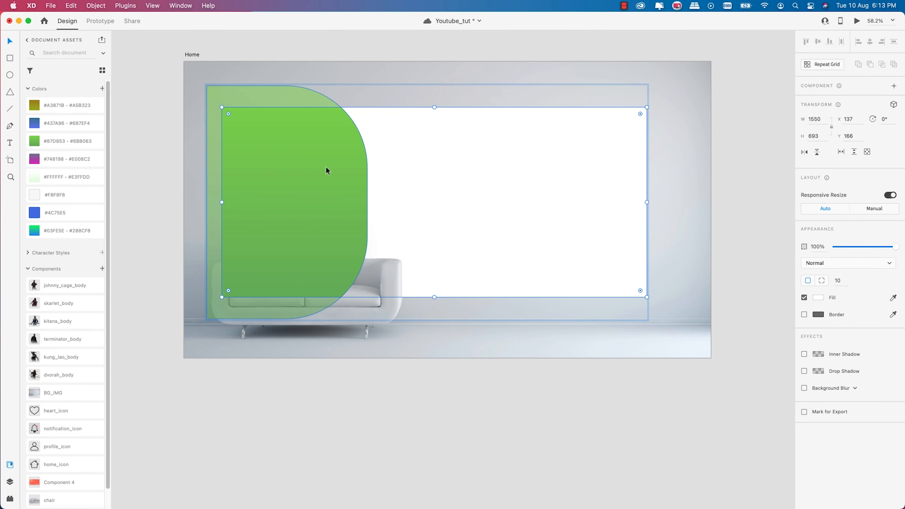
left_click(49, 177)
left_click(318, 184)
left_click(35, 177)
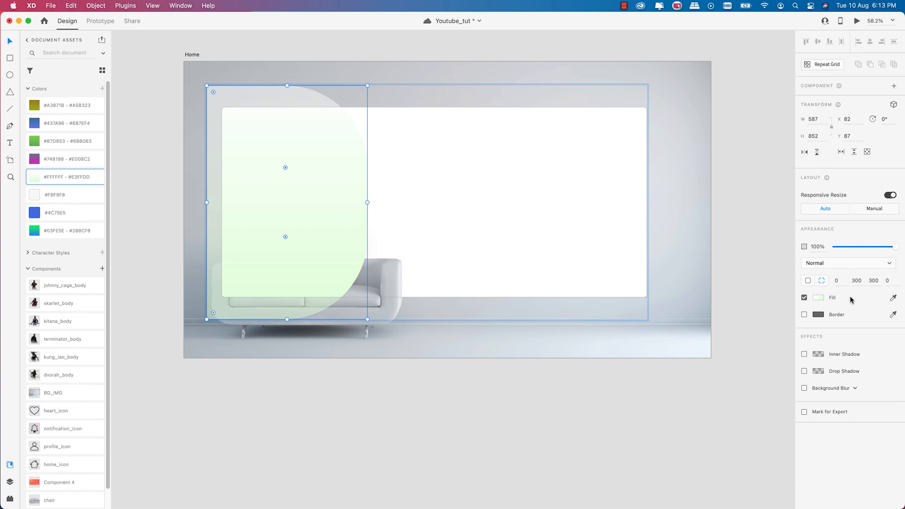
Angle the pale green shape's linear gradient diagonally, from its upper-left edge to its lower-right curve
left_click(820, 298)
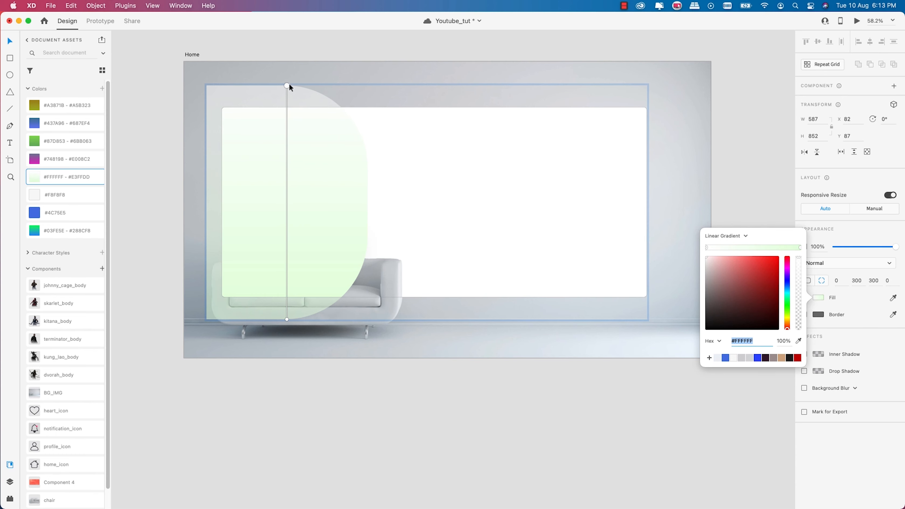
left_click_drag(287, 85, 220, 98)
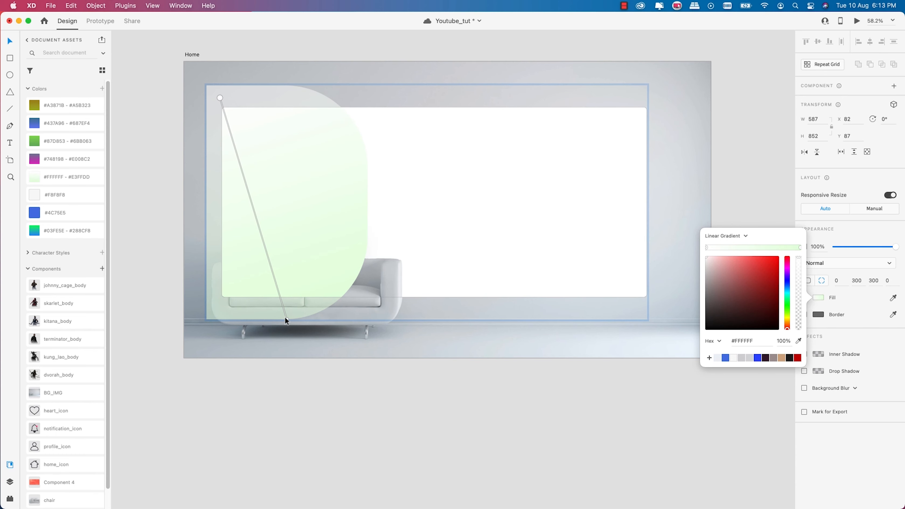
left_click_drag(285, 319, 360, 286)
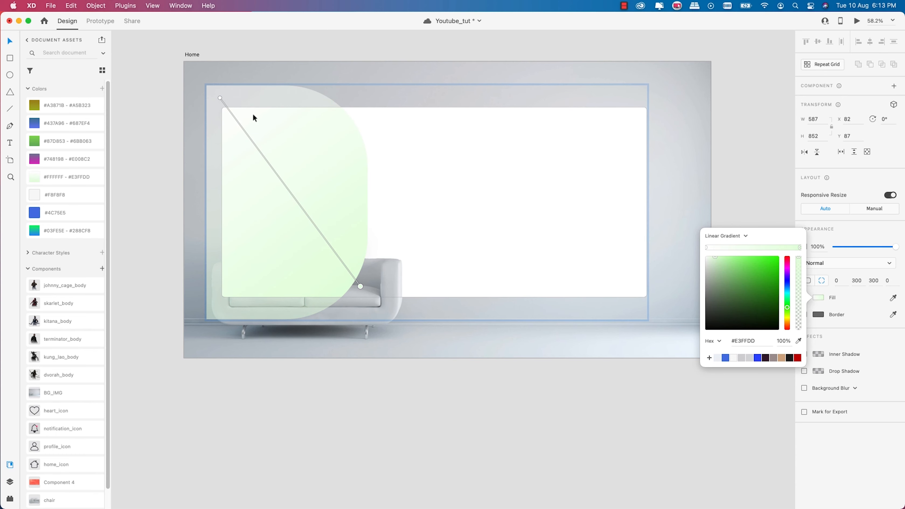
left_click_drag(220, 99, 207, 113)
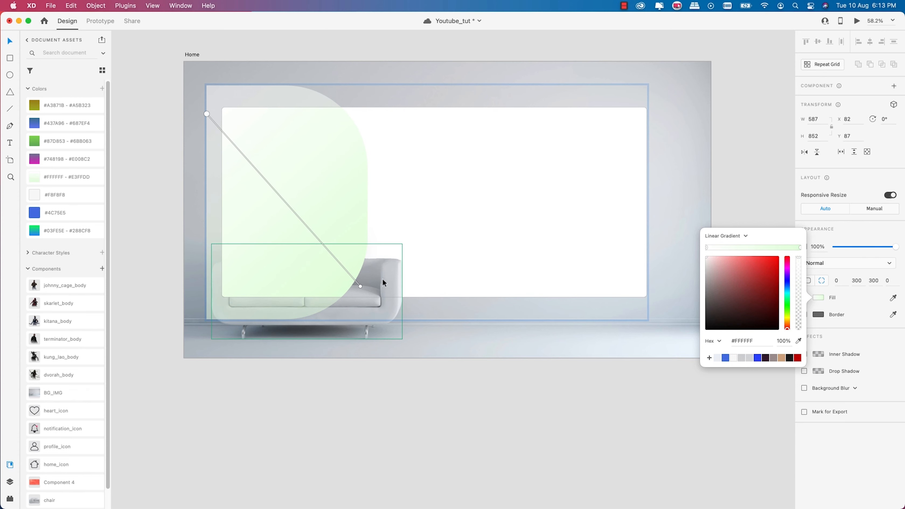
left_click(361, 286)
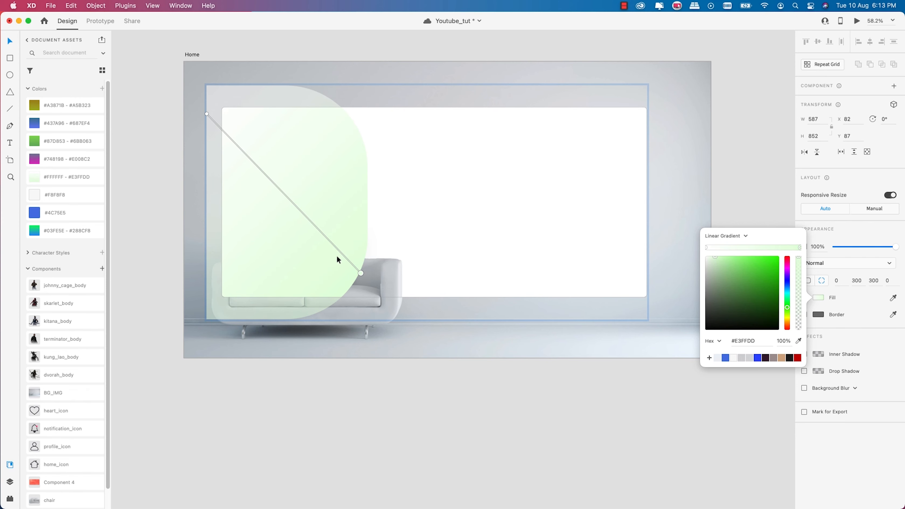
scroll(290, 240, "down", 5)
scroll(290, 239, "down", 2)
left_click(611, 248)
Bring the sofa component to the front so that it sits above the masked card
scroll(355, 235, "up", 1)
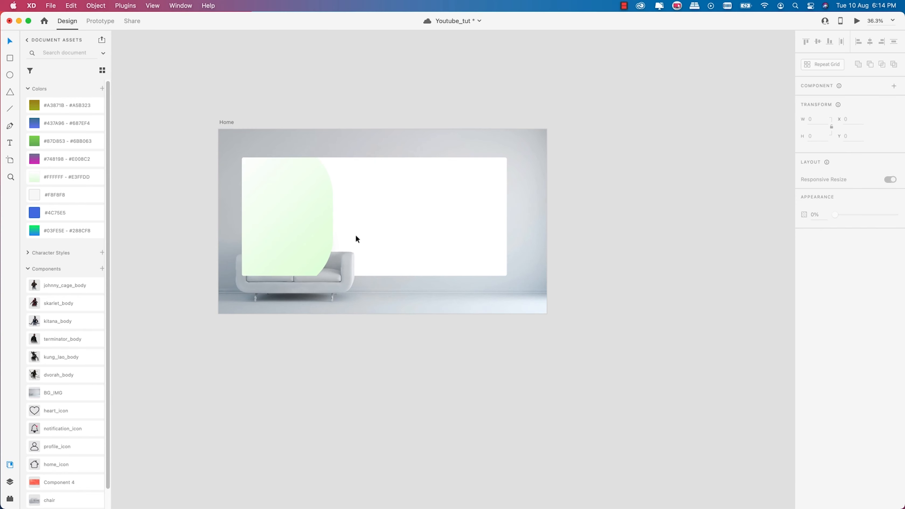
scroll(333, 281, "up", 1)
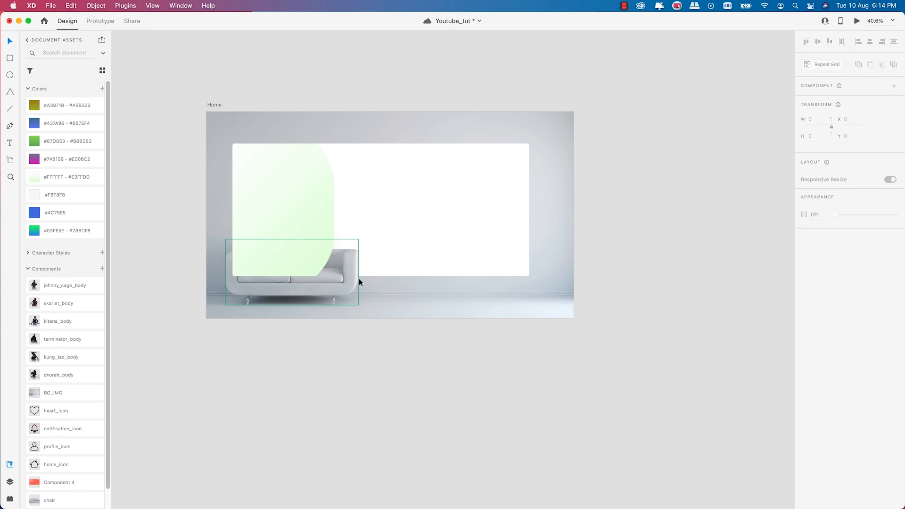
left_click(336, 277)
right_click(336, 276)
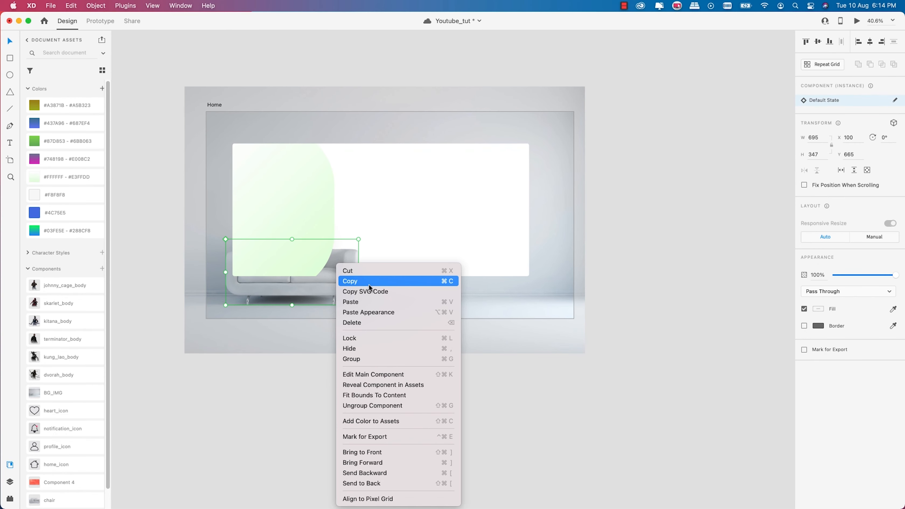
left_click(379, 452)
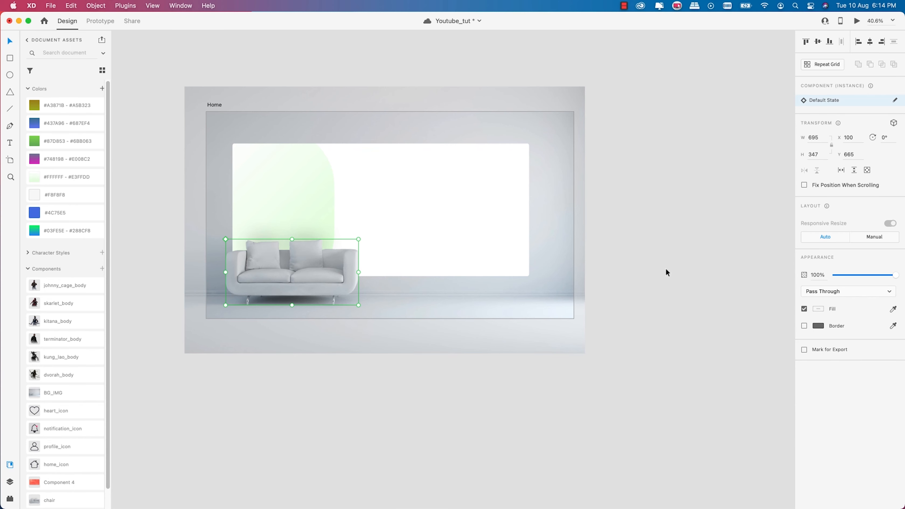
left_click(650, 267)
Shift the pale green shape inside the mask group left to about X -33, keeping Y at 87
scroll(294, 198, "up", 3)
left_click(295, 197)
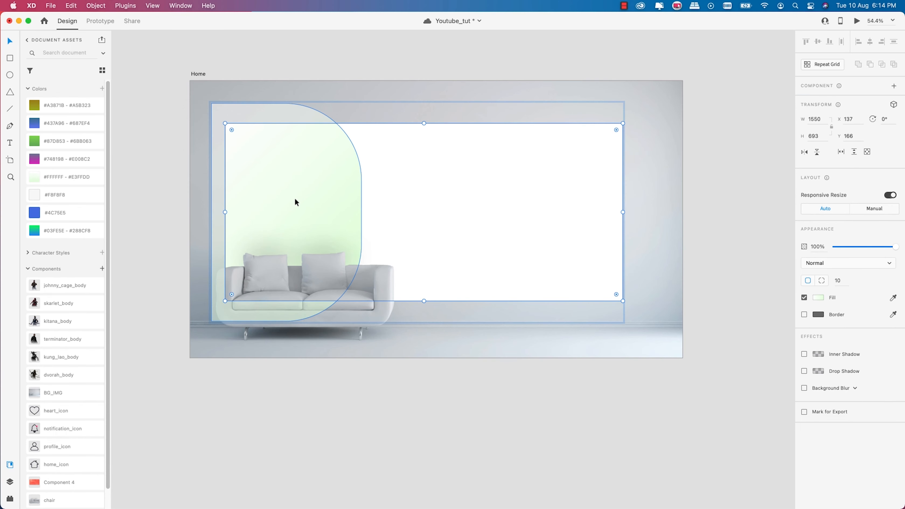
left_click(301, 197)
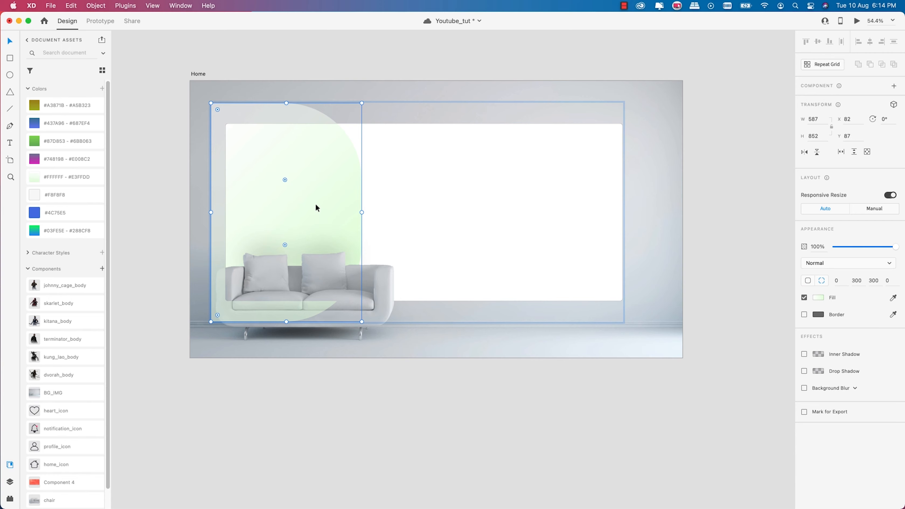
left_click_drag(316, 208, 285, 210)
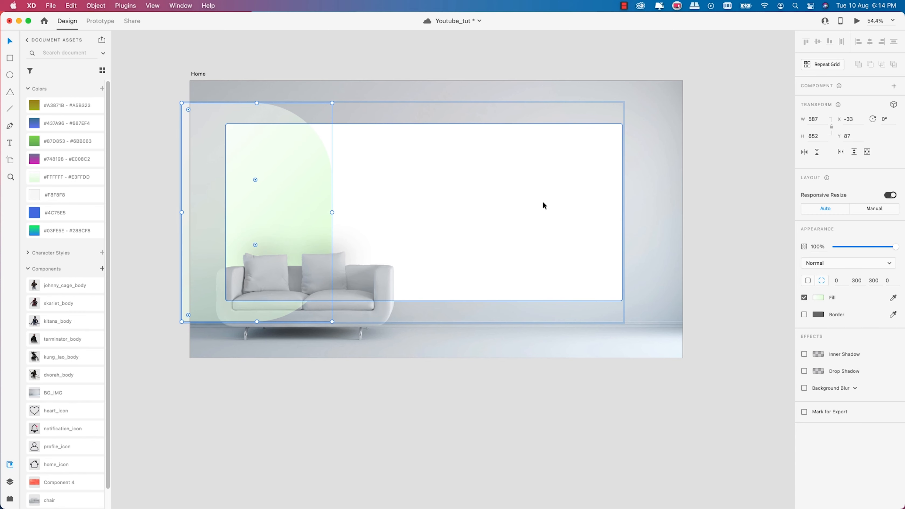
left_click(454, 205)
scroll(322, 203, "down", 2)
scroll(325, 207, "down", 2)
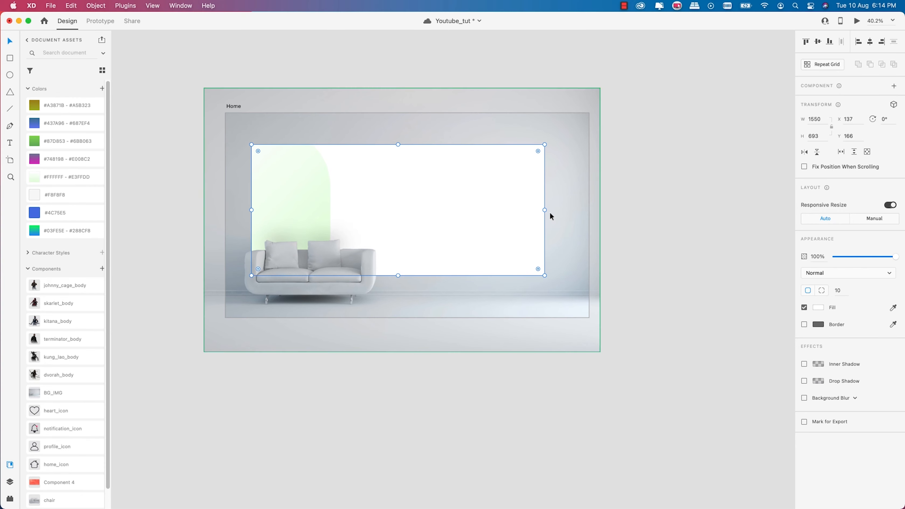
scroll(497, 233, "up", 1)
left_click(441, 222)
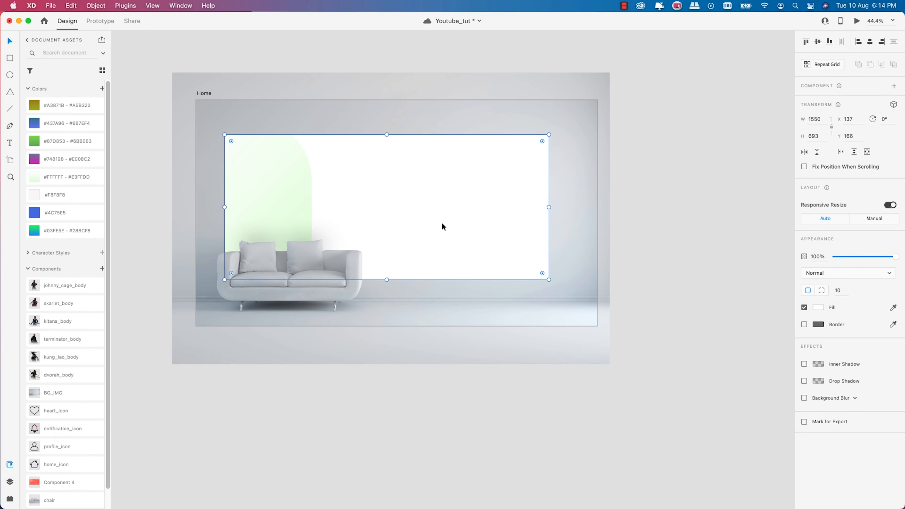
scroll(441, 222, "down", 1)
scroll(390, 215, "down", 2)
scroll(381, 226, "up", 1)
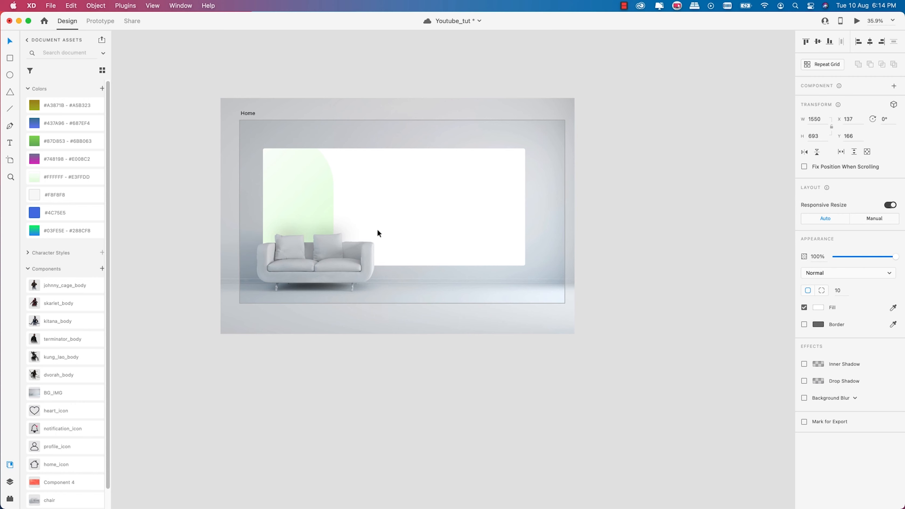
scroll(356, 225, "down", 1)
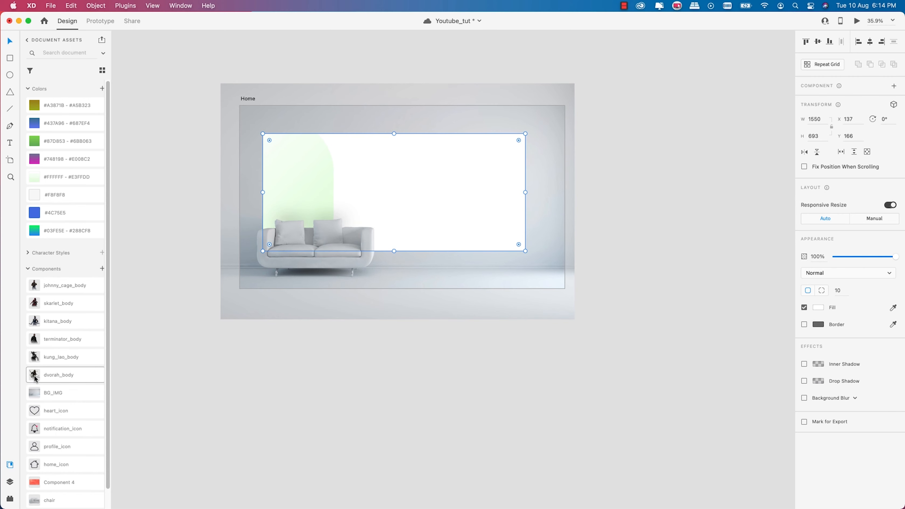
Place the dvorah_body component below the Home artboard, lined up with its left edge at about X -7719, Y 6344
left_click_drag(35, 378, 263, 379)
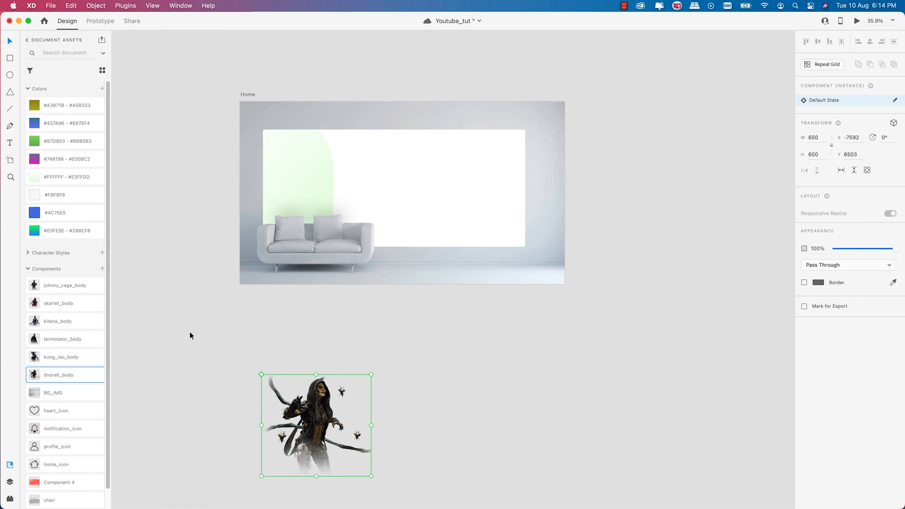
scroll(190, 335, "down", 5)
mouse_move(306, 342)
left_mouse_down()
mouse_move(287, 339)
mouse_move(282, 313)
mouse_move(316, 341)
left_mouse_up()
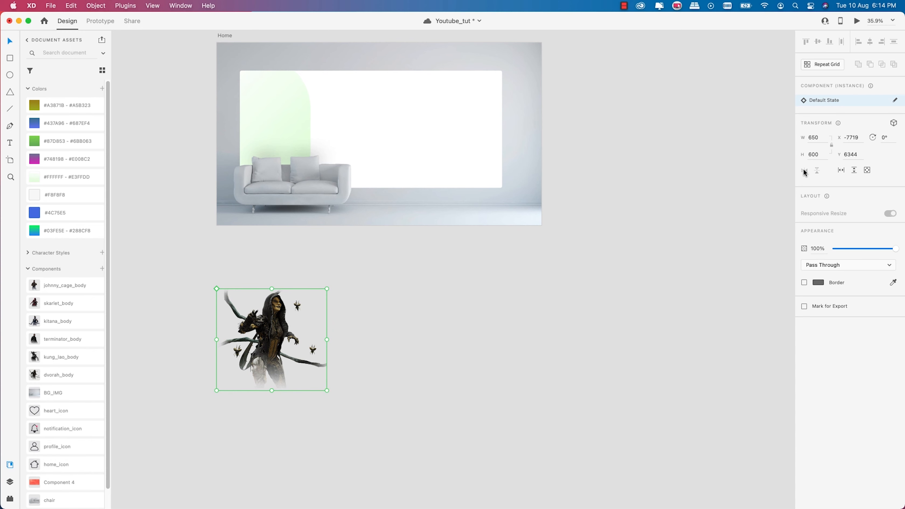
Place the kung_lao_body component to the right of dvorah_body, centred on it vertically, and nudge it to X -6969
scroll(265, 332, "up", 2)
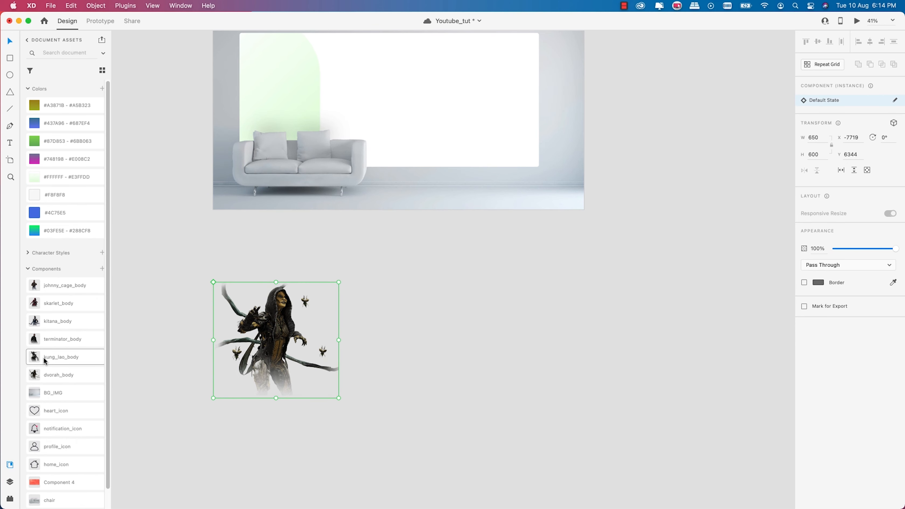
left_click_drag(44, 361, 444, 333)
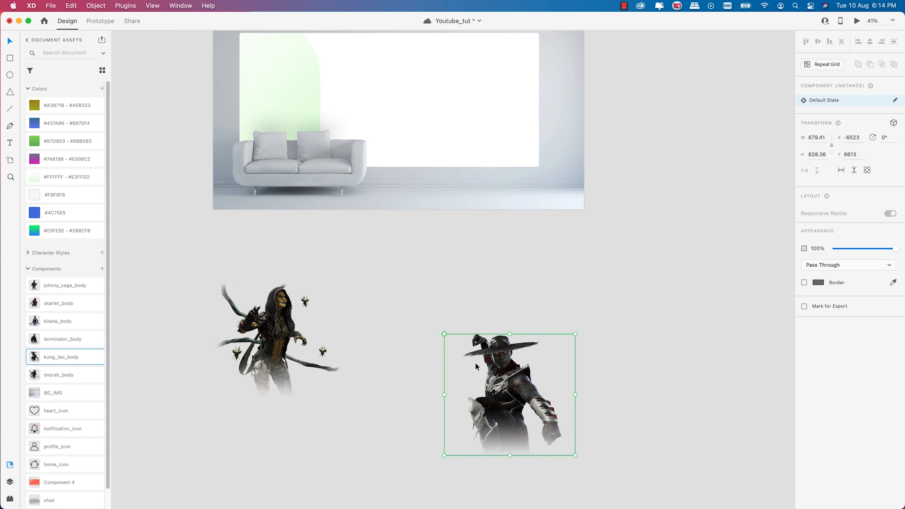
left_click_drag(476, 367, 391, 323)
key("shift+Right")
key("shift+Right")
key("shift+Right")
key("shift+Right")
key("shift+Right")
key("shift+Right")
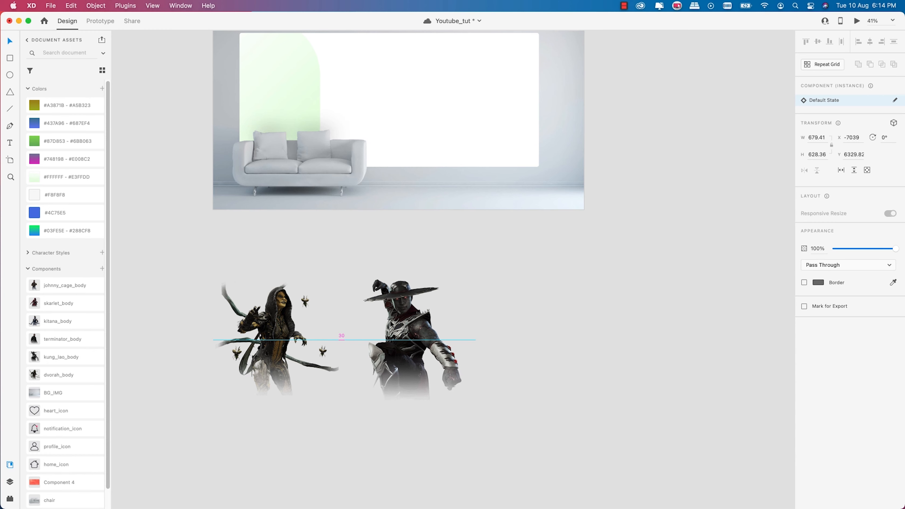
key("shift+Right")
key("shift+Right")
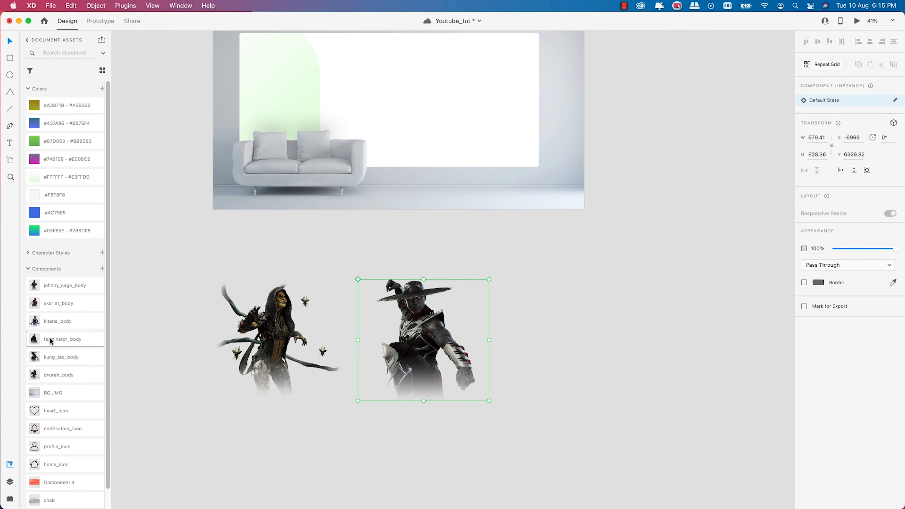
Place the terminator_body component to the right of kung_lao_body at about X -6189.5, Y 6320
left_click_drag(51, 341, 576, 329)
scroll(569, 407, "down", 3)
scroll(569, 407, "up", 2)
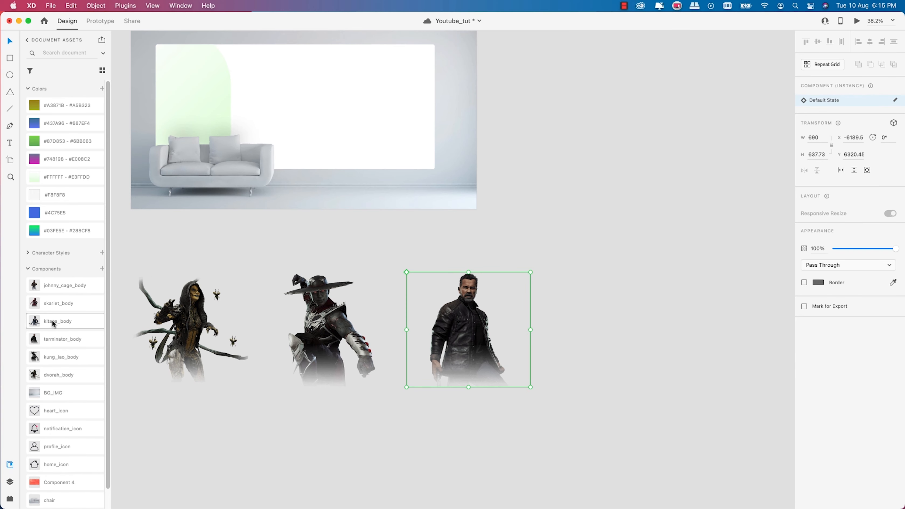
Add the kitana_body, skarlet_body and johnny_cage_body components to the right end of the character row below the artboard
left_click_drag(52, 323, 714, 382)
left_click_drag(52, 305, 731, 295)
scroll(548, 301, "down", 3)
left_click_drag(613, 354, 557, 324)
left_click_drag(623, 294, 638, 316)
left_click(620, 363)
scroll(624, 356, "right", 4)
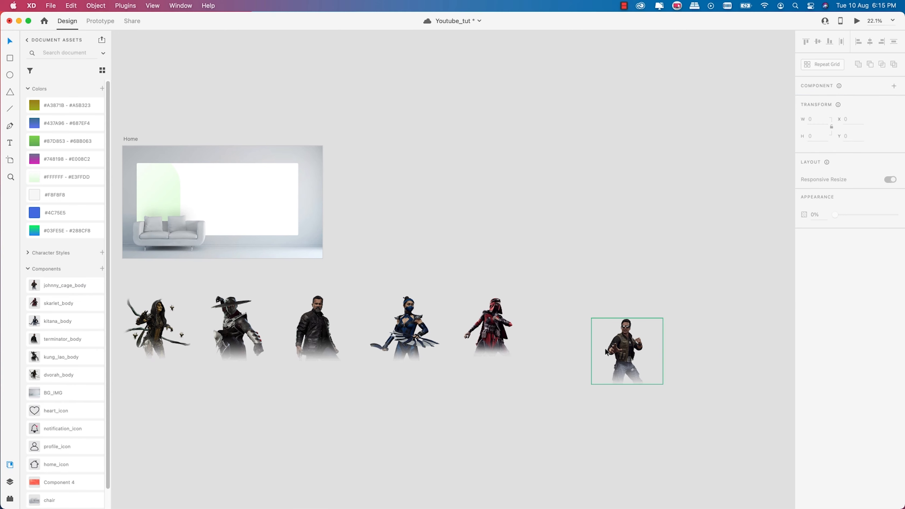
left_click_drag(628, 353, 574, 329)
Select all six character components, align them on their vertical middles and distribute them evenly across the row
left_click_drag(585, 394, 158, 301)
left_click(870, 41)
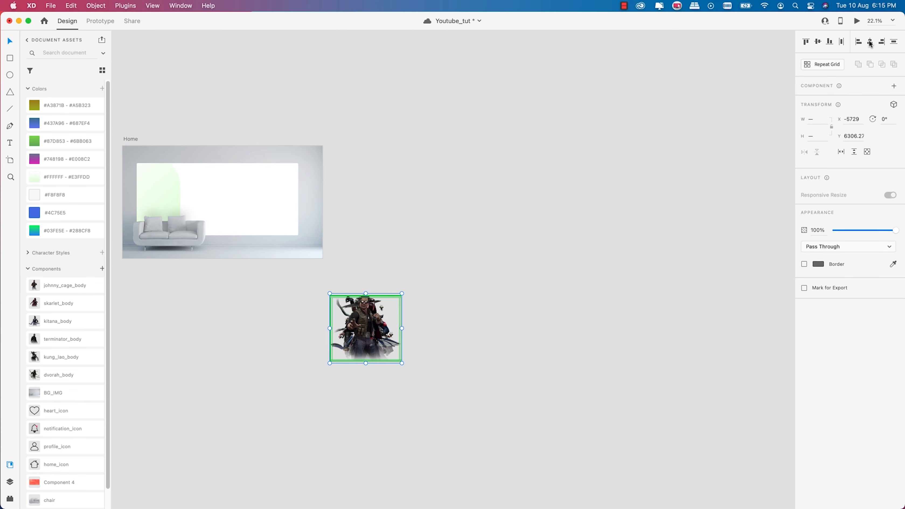
key("super+z")
left_click(818, 41)
scroll(574, 275, "down", 3)
scroll(364, 343, "up", 3)
left_click(841, 41)
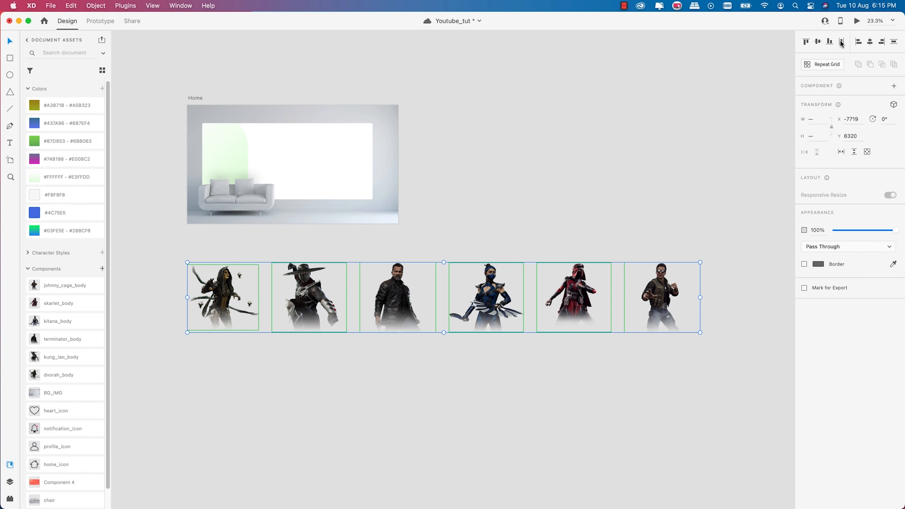
scroll(512, 293, "down", 2)
scroll(512, 293, "up", 2)
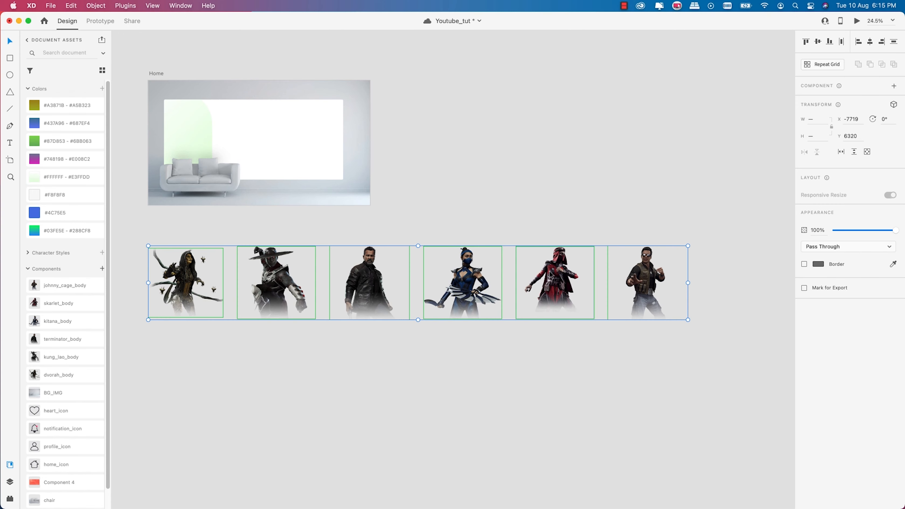
Move the six selected character components up over the Home artboard's white card, to X -7668, Y 5054
scroll(408, 270, "down", 2)
scroll(420, 267, "down", 1)
scroll(224, 277, "up", 2)
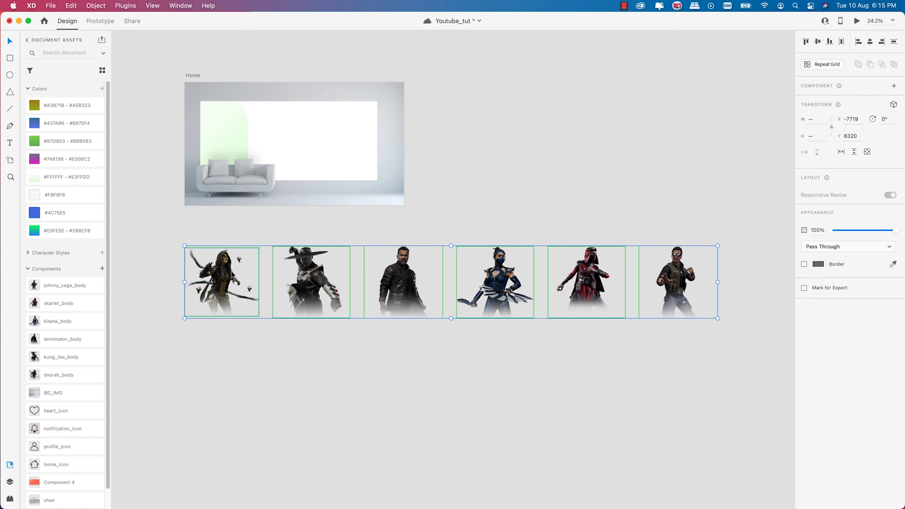
left_click_drag(227, 288, 231, 140)
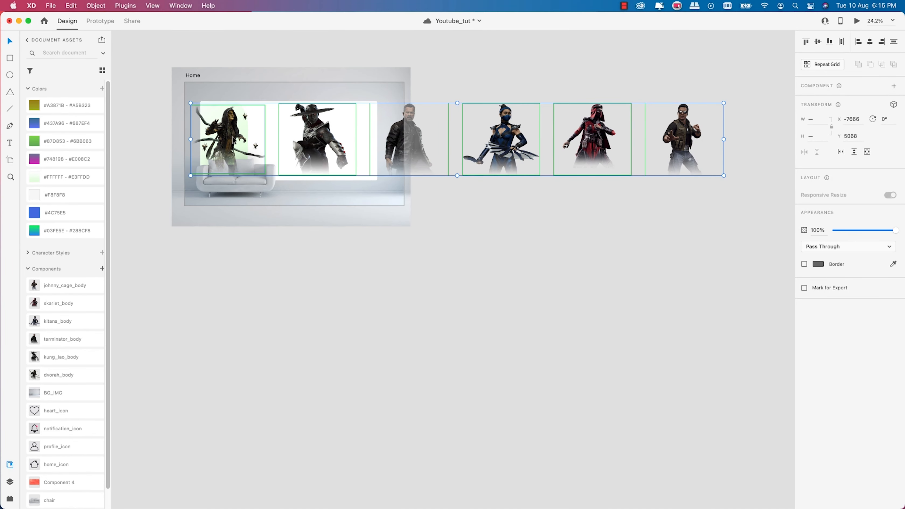
scroll(231, 140, "up", 4)
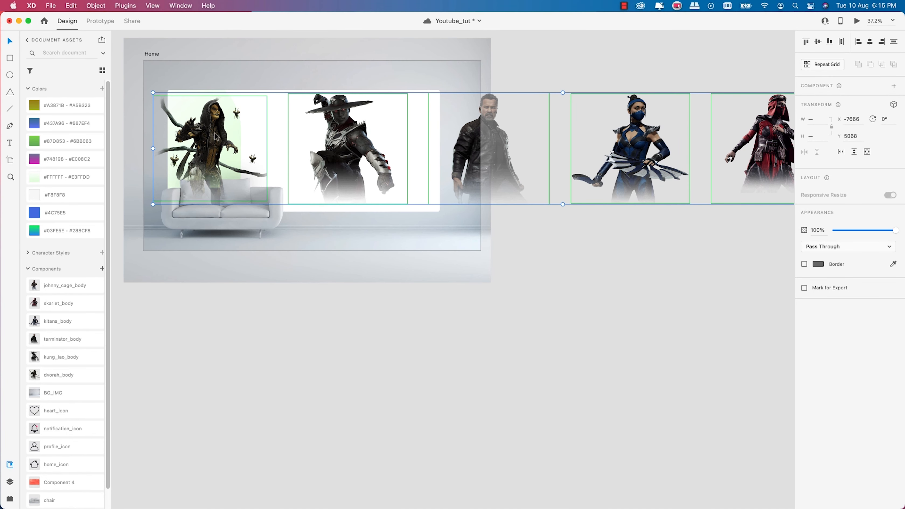
left_click_drag(216, 137, 212, 134)
scroll(309, 141, "down", 1)
scroll(308, 143, "down", 2)
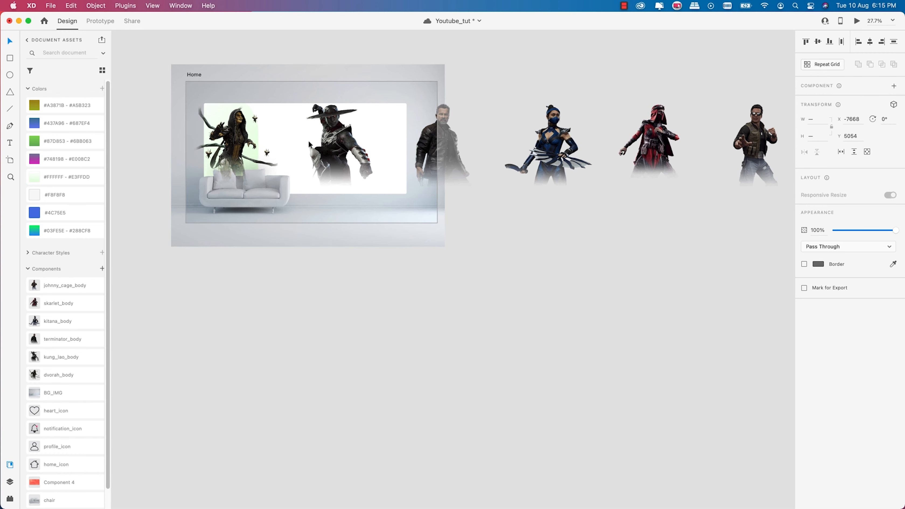
Combine the six selected character components into one group
scroll(409, 140, "down", 2)
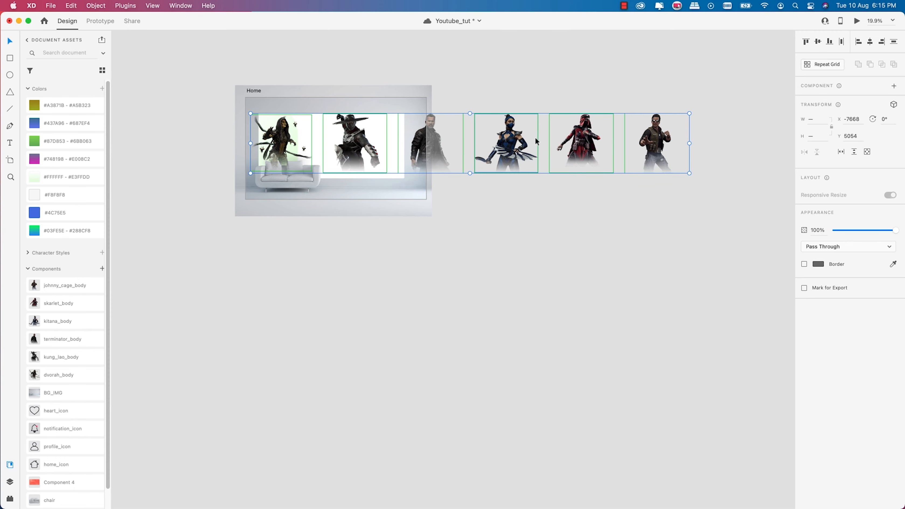
scroll(531, 137, "up", 1)
right_click(508, 144)
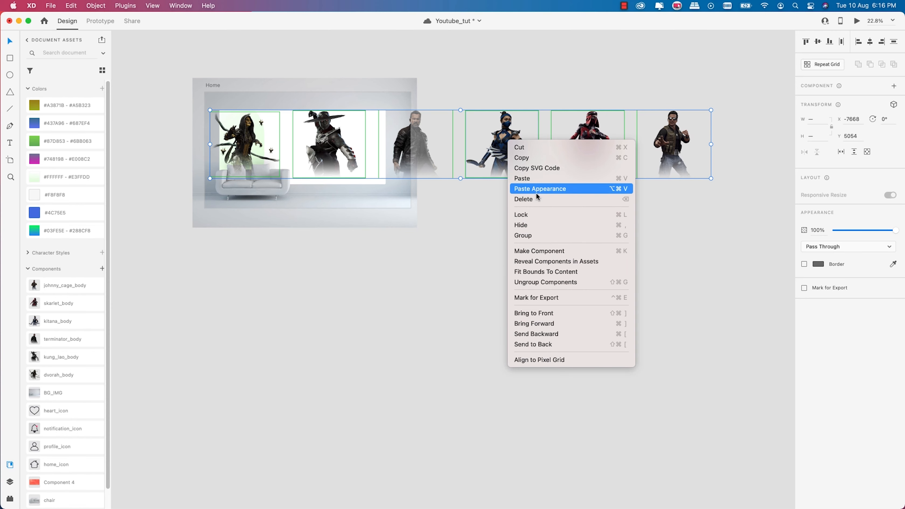
left_click(531, 235)
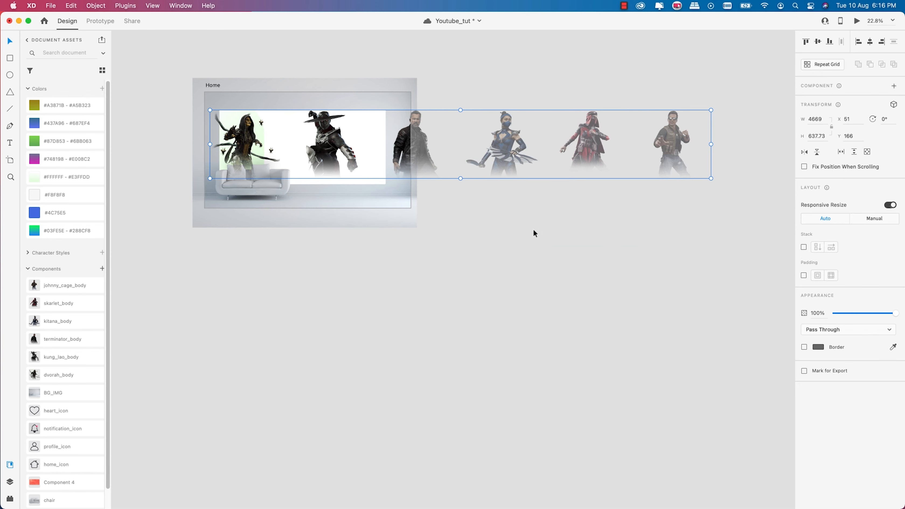
Turn the character group on the Home artboard into a horizontal scroll group
scroll(259, 122, "up", 2)
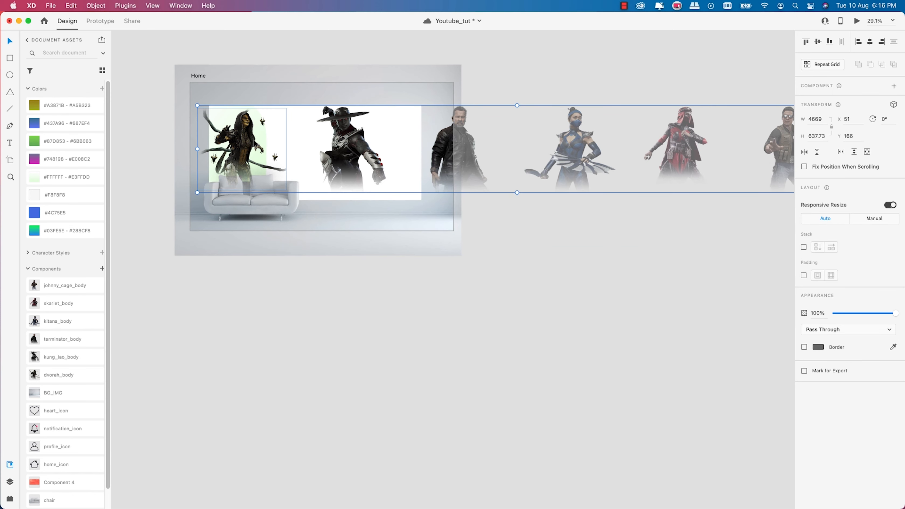
scroll(254, 142, "down", 1)
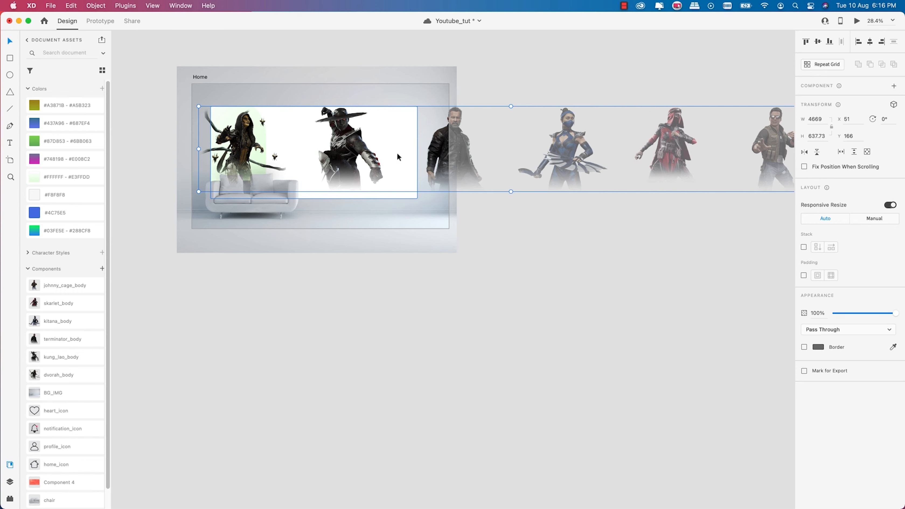
scroll(223, 125, "up", 2)
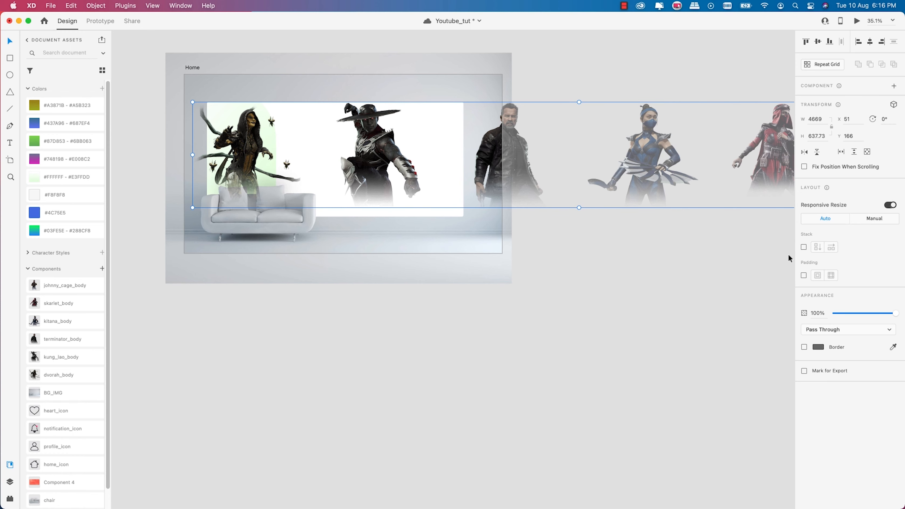
left_click(854, 153)
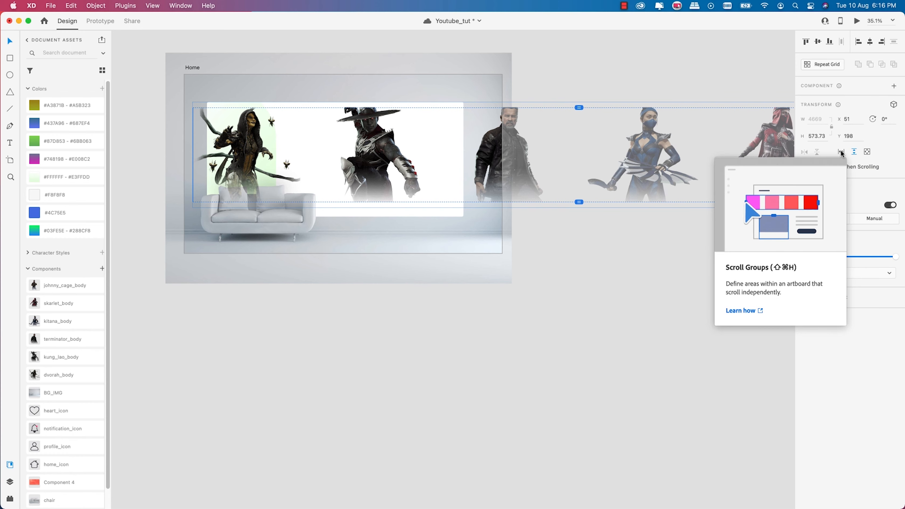
left_click(842, 152)
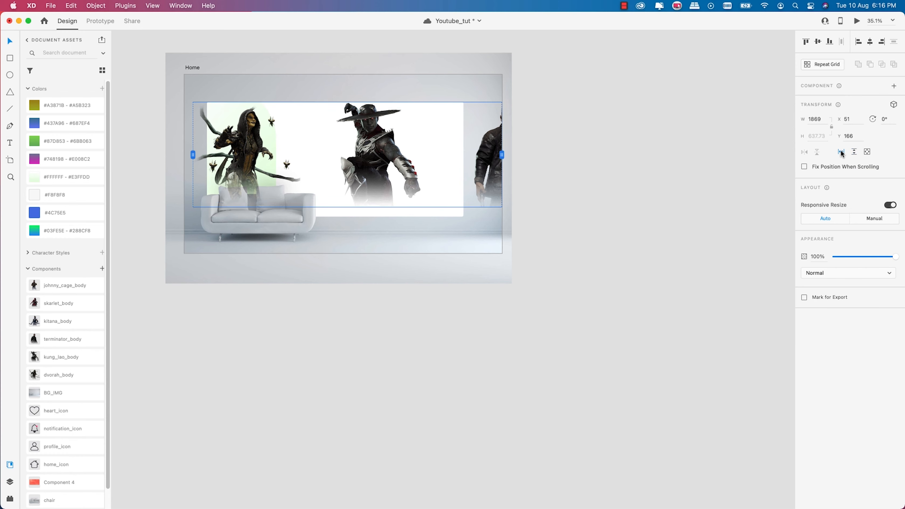
Narrow the scroll group's viewport around the first character, to a width of 534 at X 70
scroll(224, 157, "up", 3)
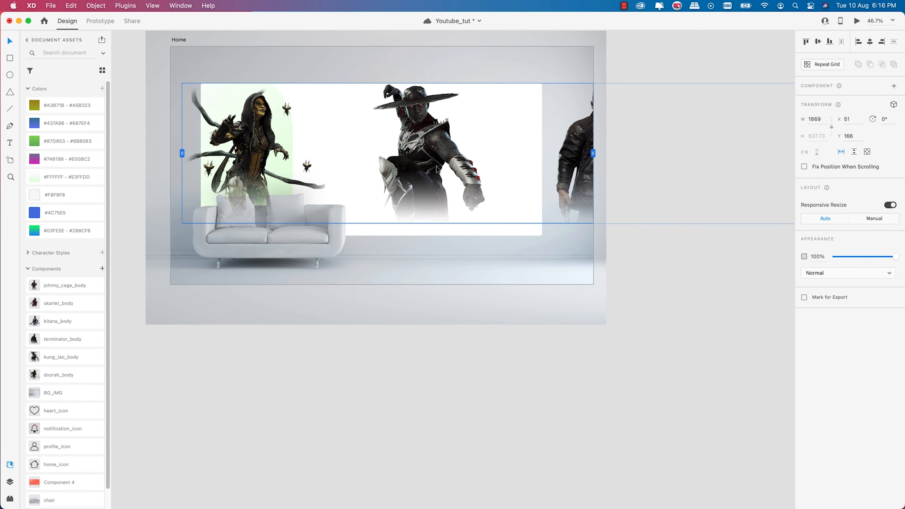
scroll(310, 164, "down", 4)
scroll(437, 234, "up", 2)
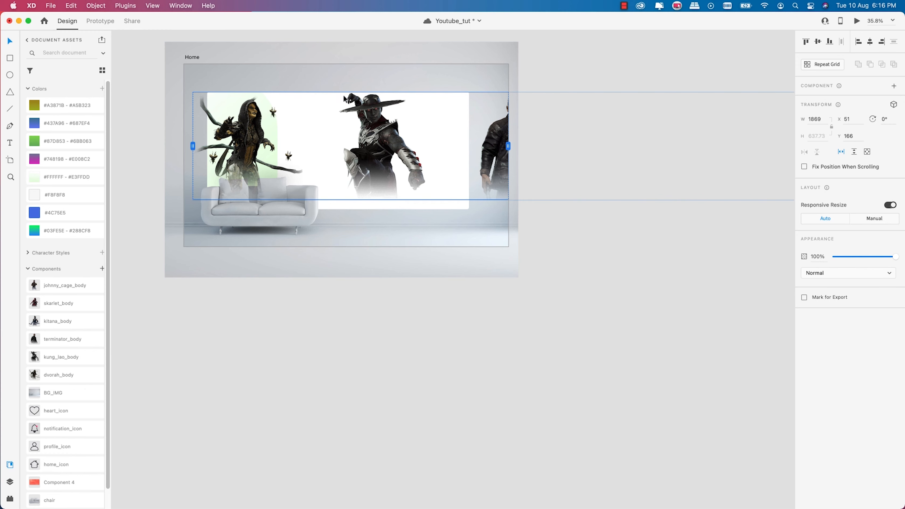
left_click_drag(508, 146, 286, 162)
left_click_drag(192, 147, 196, 147)
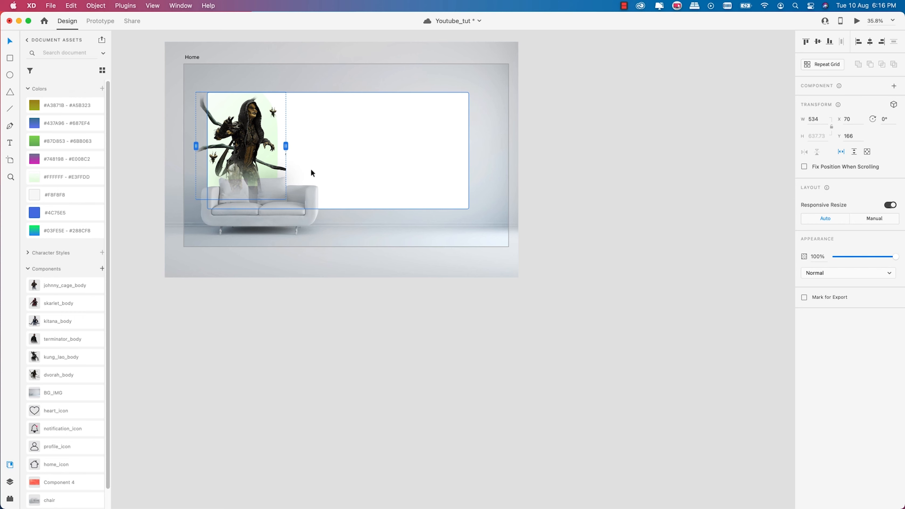
Shift the content inside the scroll group to X -756 so the second character sits in the viewport, and deselect it
double_click(247, 143)
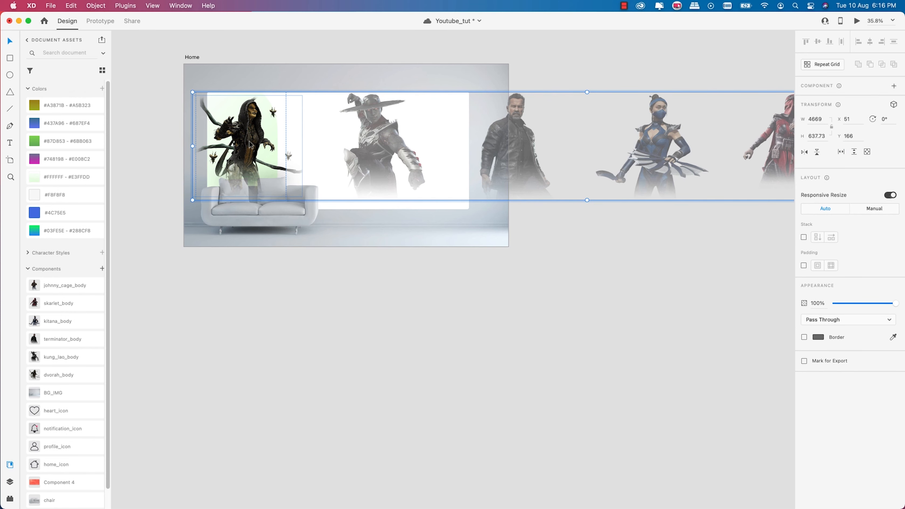
left_click_drag(249, 144, 162, 132)
scroll(270, 148, "down", 5)
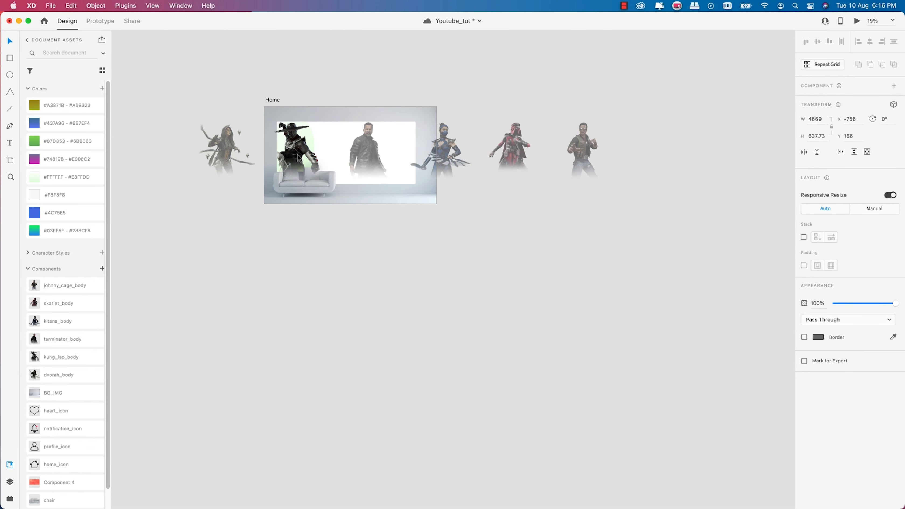
scroll(318, 142, "up", 4)
scroll(343, 154, "down", 3)
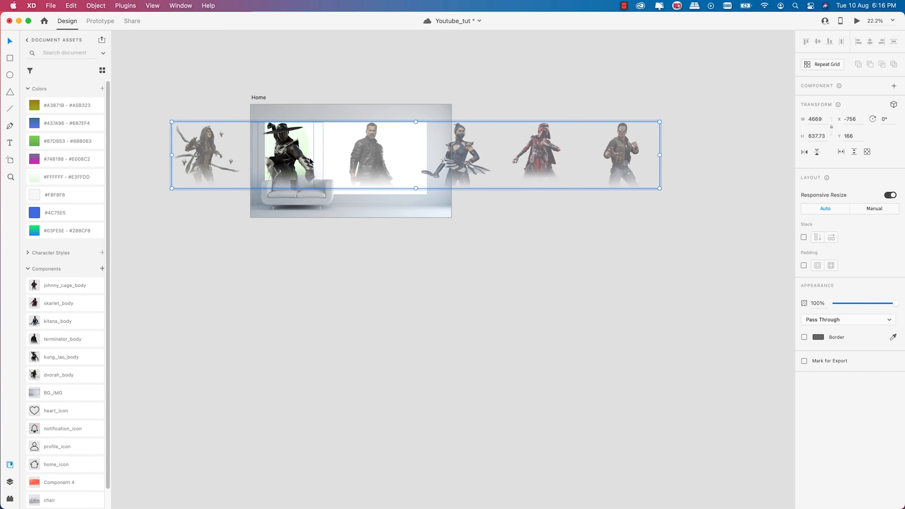
left_click(308, 70)
scroll(301, 144, "up", 3)
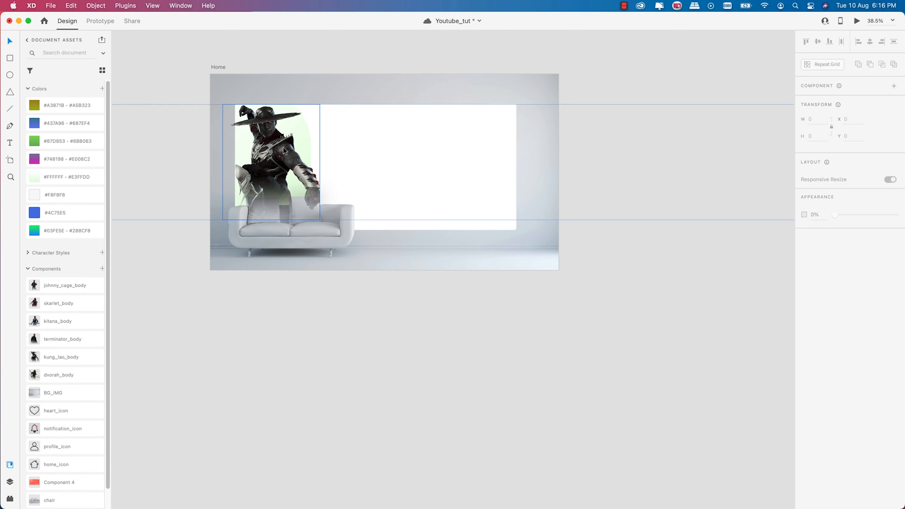
scroll(284, 150, "down", 2)
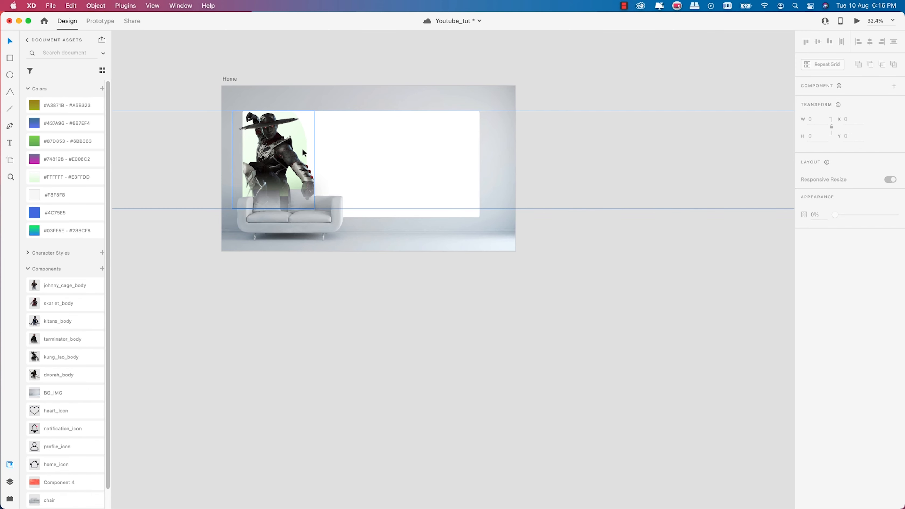
Undo the scroll group changes back to the plain character group
left_click(292, 157)
scroll(265, 157, "down", 2)
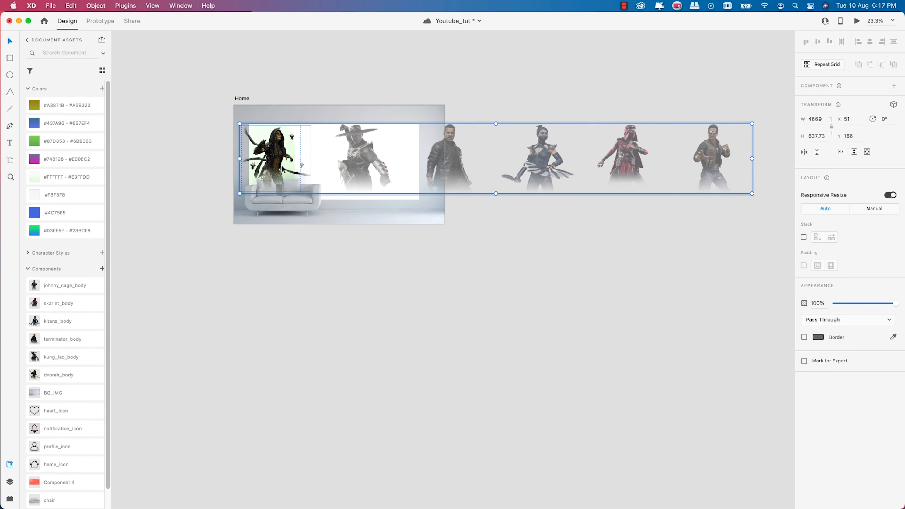
left_click(314, 196)
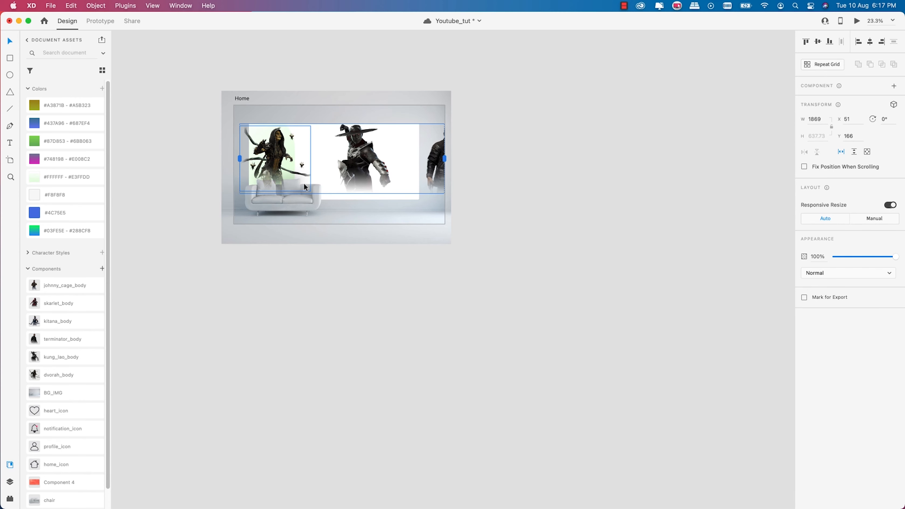
key("super+z")
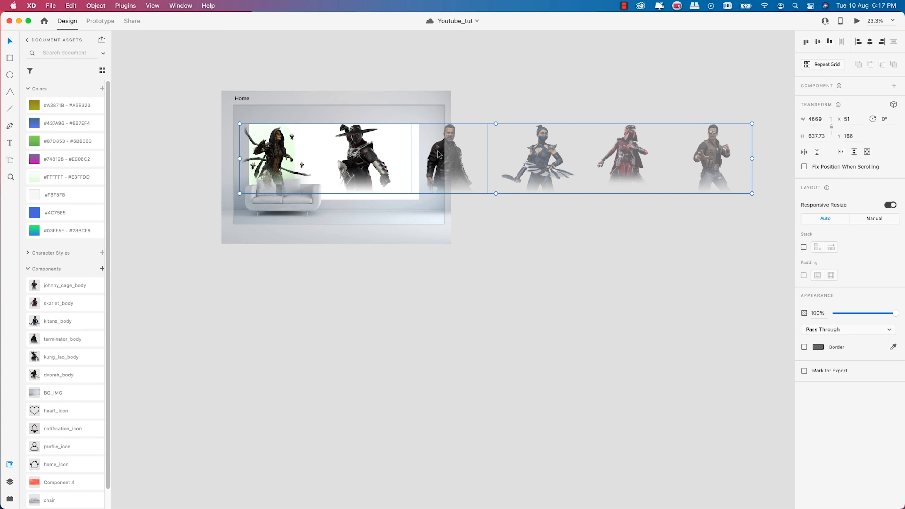
Move the character group below the Home artboard, make it a horizontal stack with 150 spacing, and save the document
left_click_drag(438, 154, 429, 300)
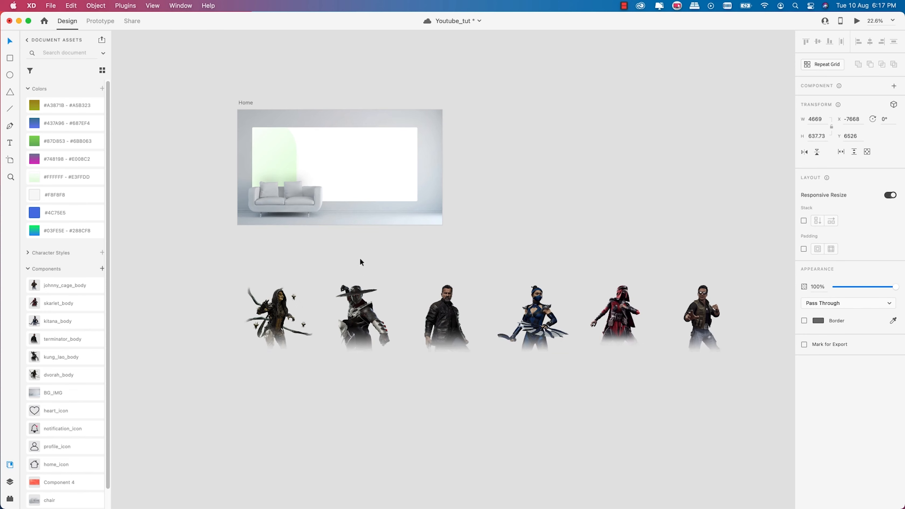
scroll(358, 262, "down", 3)
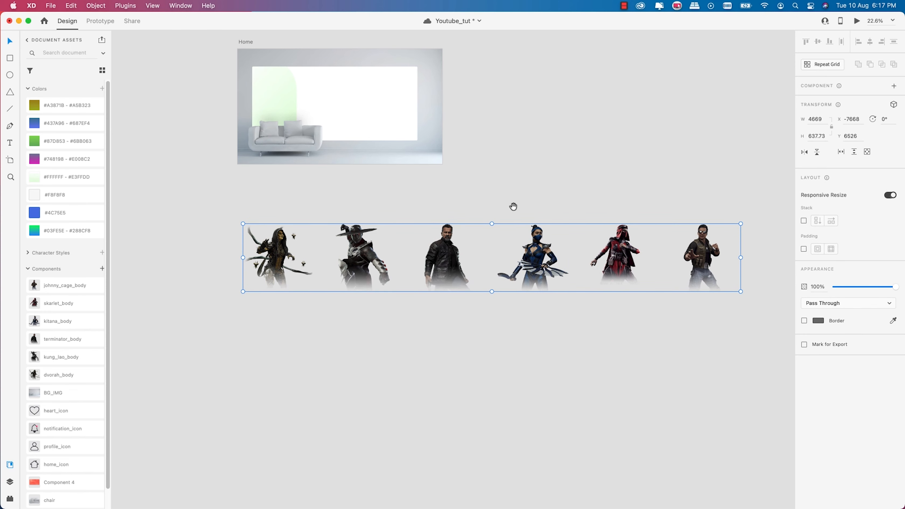
left_click_drag(513, 206, 482, 183)
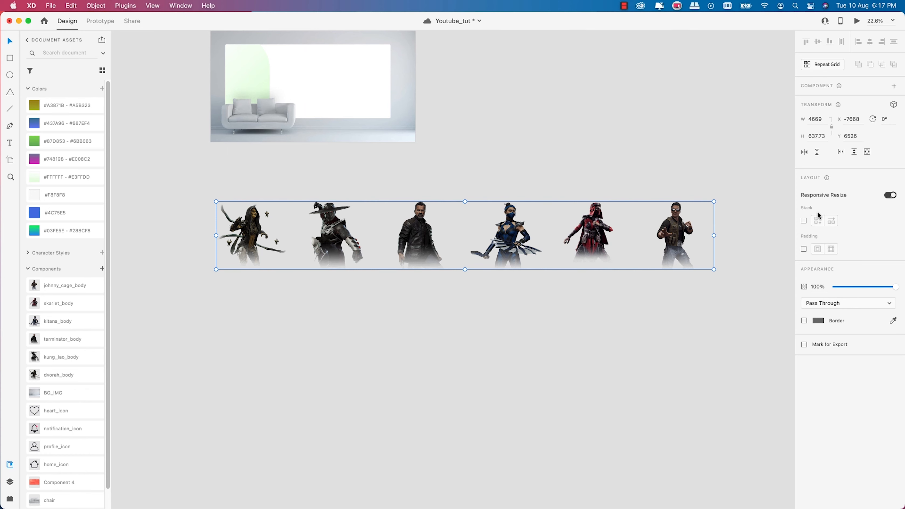
left_click(804, 221)
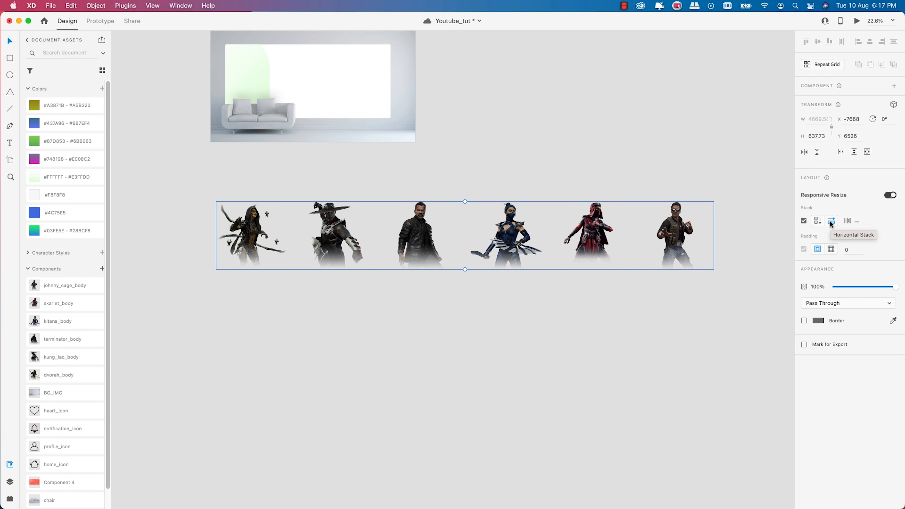
left_click(862, 222)
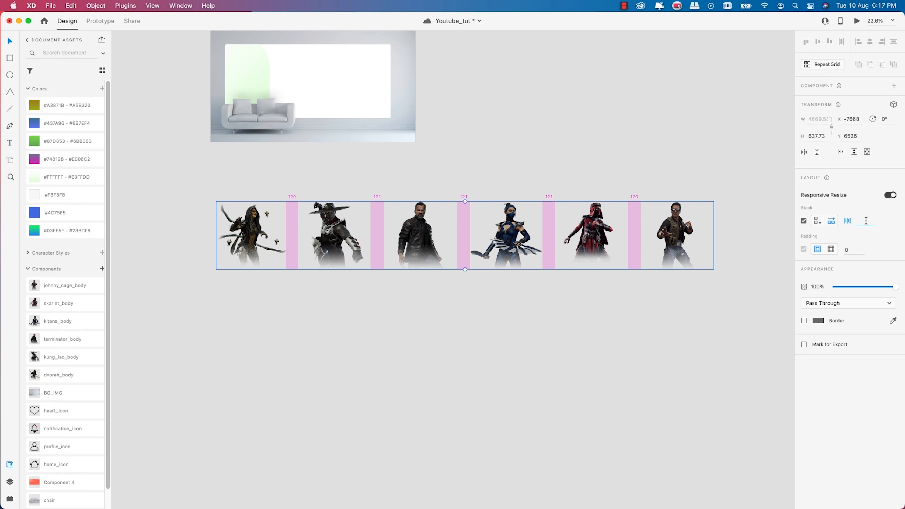
key("super+s")
key("Tab")
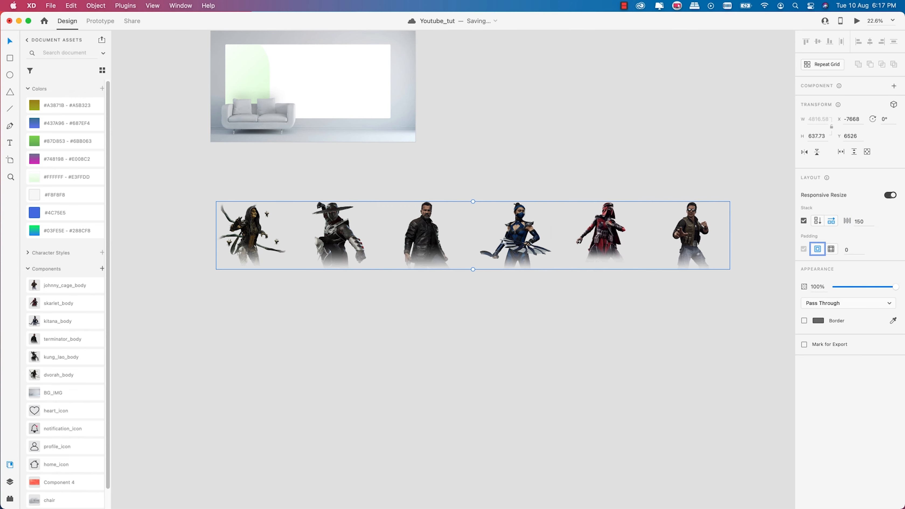
left_click(582, 230)
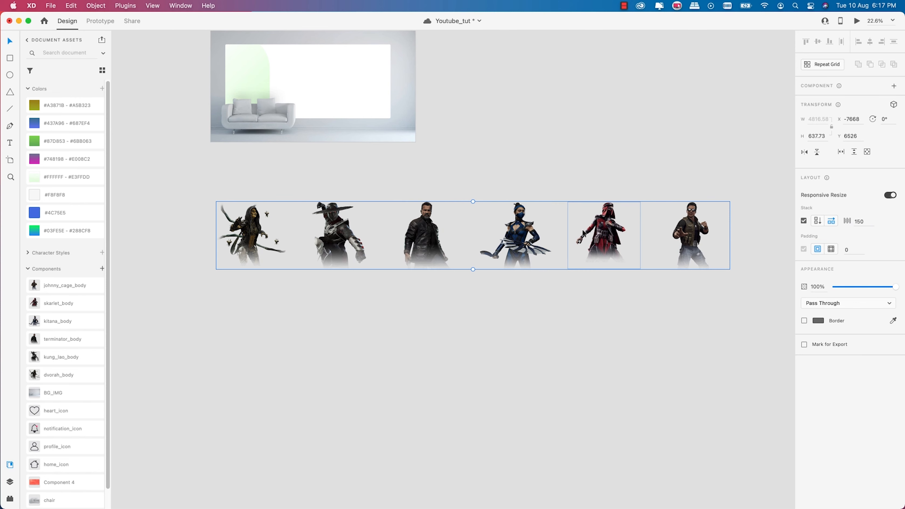
Move the stacked character group closer to the artboard at Y 6190 and make it a horizontal scroll group
scroll(303, 208, "down", 3)
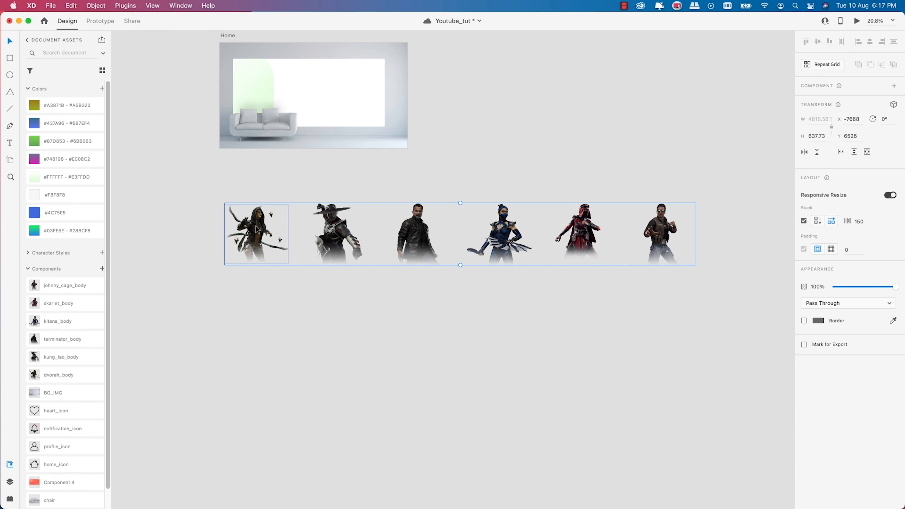
left_click_drag(256, 228, 260, 195)
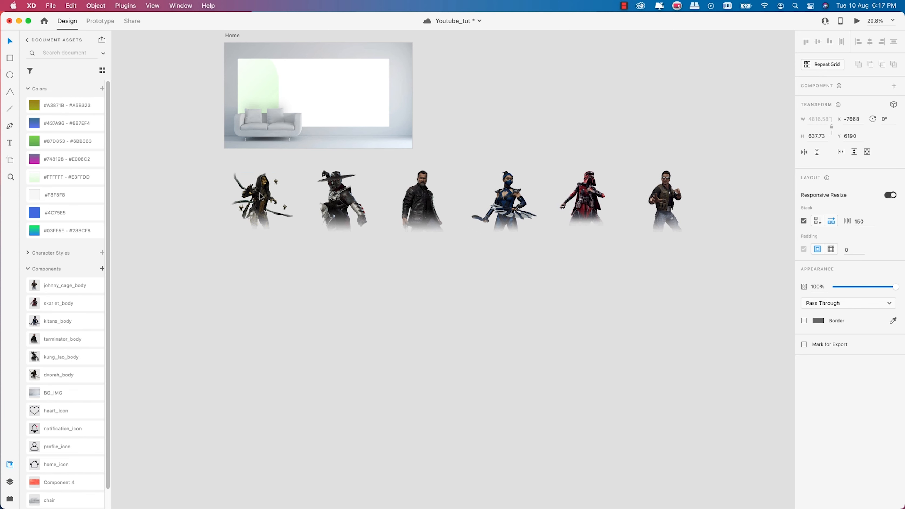
left_click(842, 152)
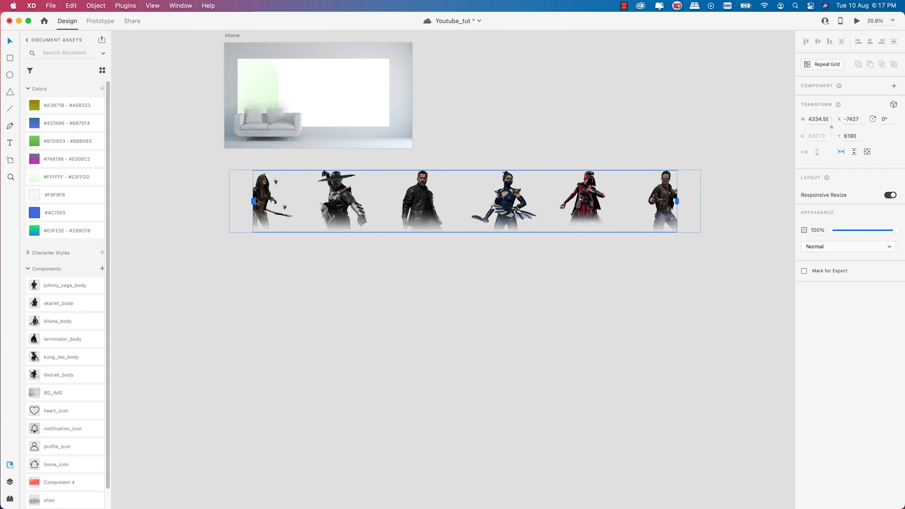
Place the scroll group on the Home artboard at X 34, Y 180, extending its viewport to about 4592 wide
left_click_drag(256, 200, 216, 89)
scroll(252, 89, "up", 3)
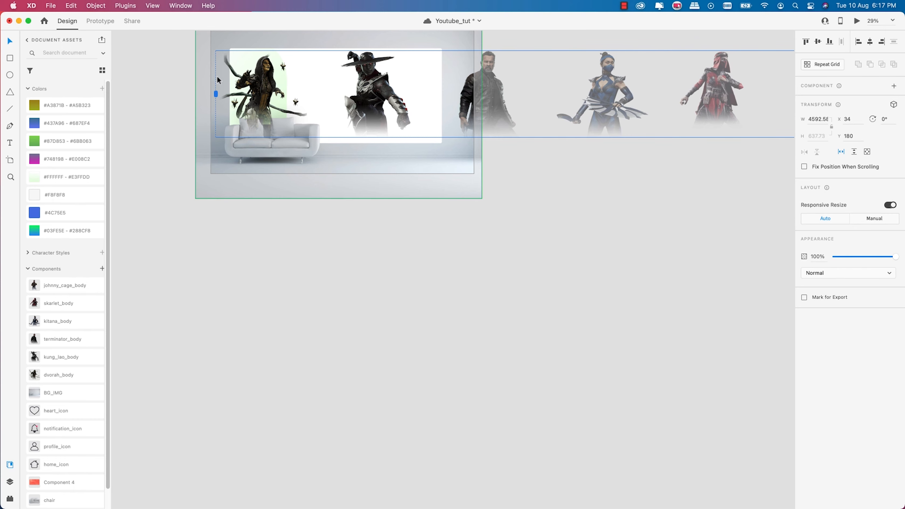
scroll(222, 79, "up", 5)
scroll(219, 155, "up", 3)
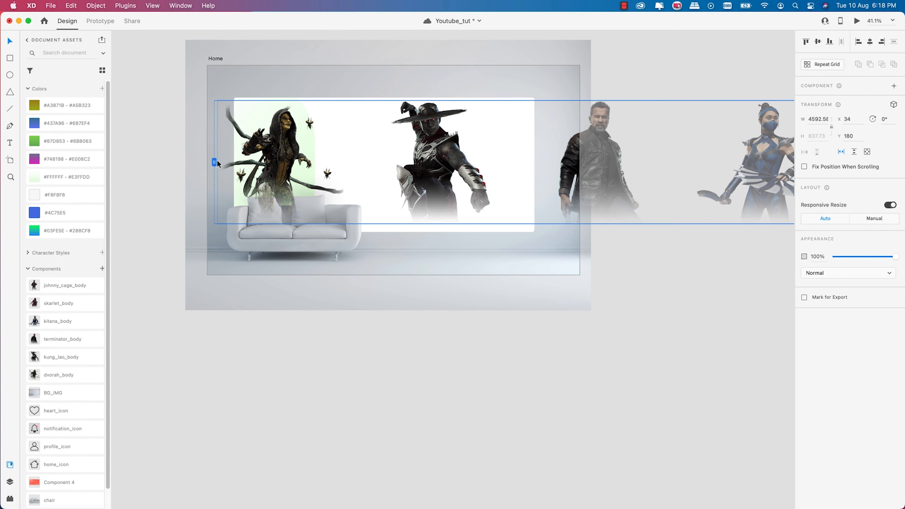
Narrow the scroll group's viewport to 671.58 wide around the first character, aligned at X 0, Y 166 with the card's upper edge
scroll(290, 170, "down", 5)
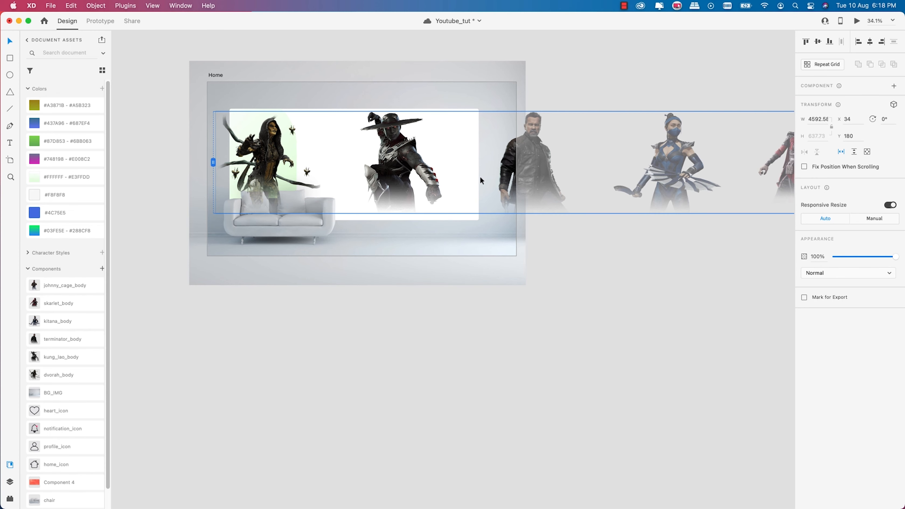
left_click_drag(641, 164, 278, 154)
scroll(295, 167, "up", 4)
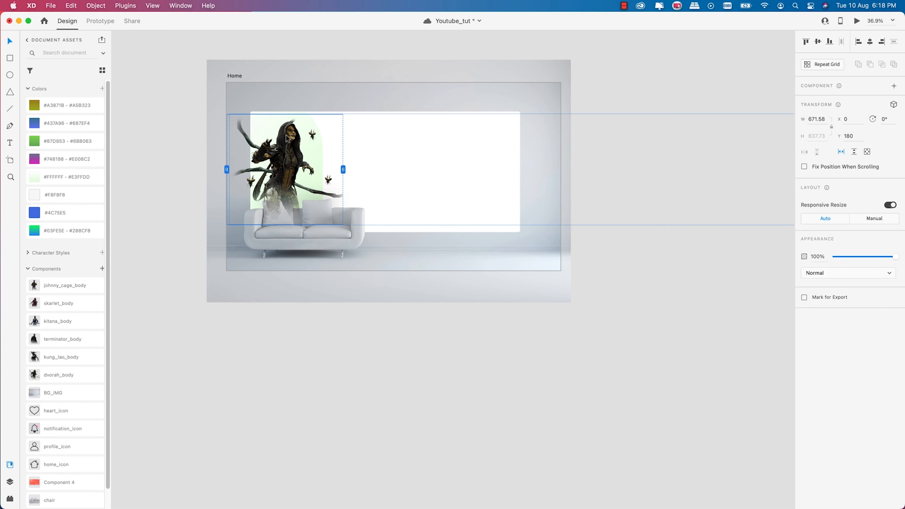
left_click_drag(284, 149, 283, 147)
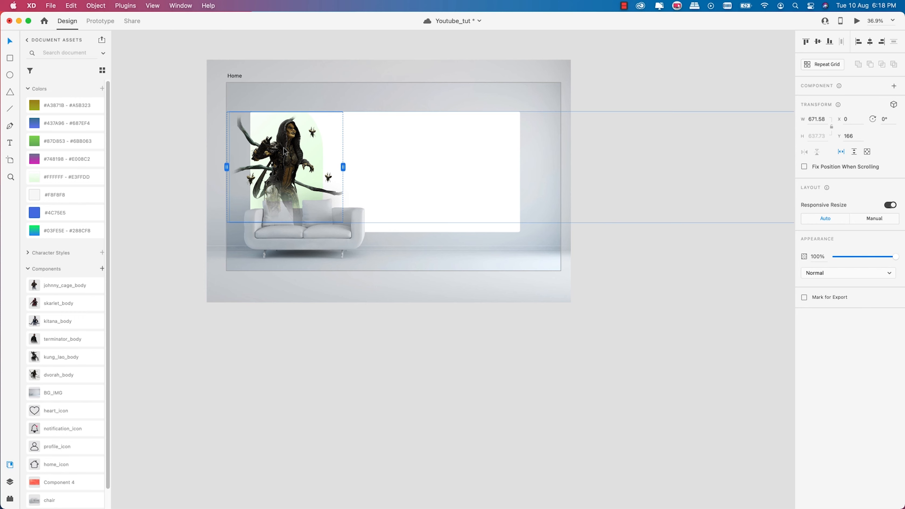
scroll(270, 146, "up", 1)
scroll(271, 147, "up", 1)
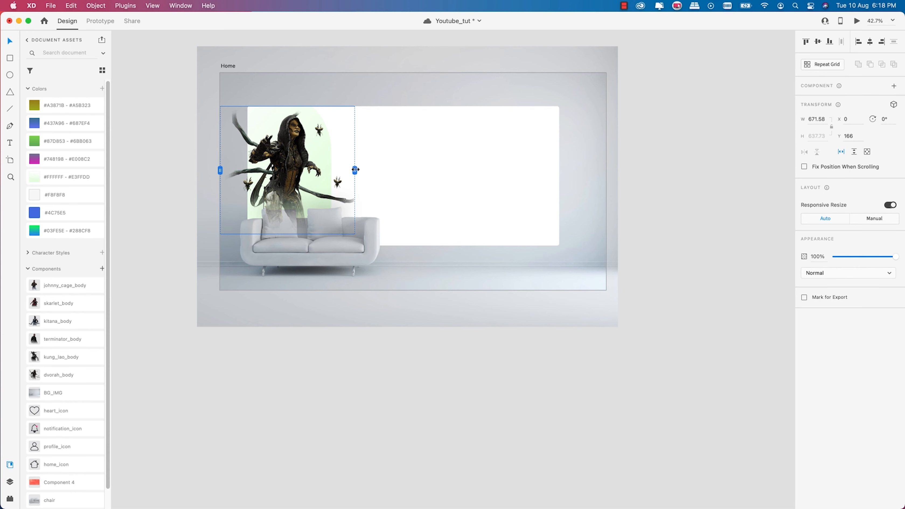
left_click_drag(355, 170, 355, 170)
Try shifting the character stack inside the scroll group to X -782 to check the next character, and undo the shift
double_click(296, 160)
left_click_drag(296, 163, 136, 164)
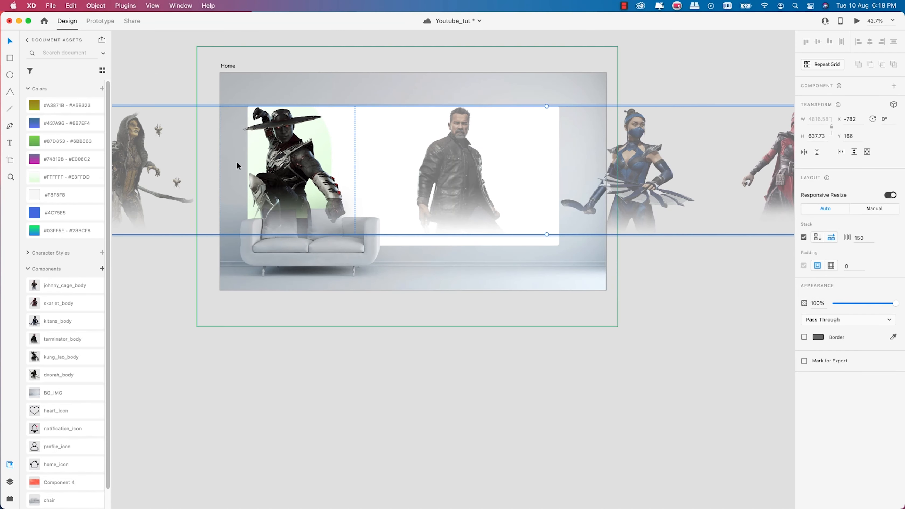
left_click(307, 36)
scroll(280, 103, "down", 2)
scroll(281, 121, "up", 2)
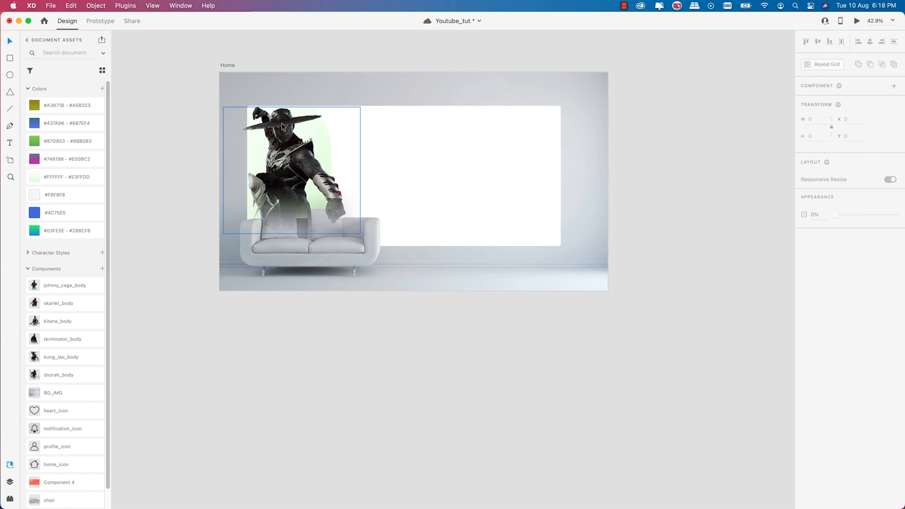
key("super+z")
Bring the sofa to the front of the character group and save the document
left_click(318, 256)
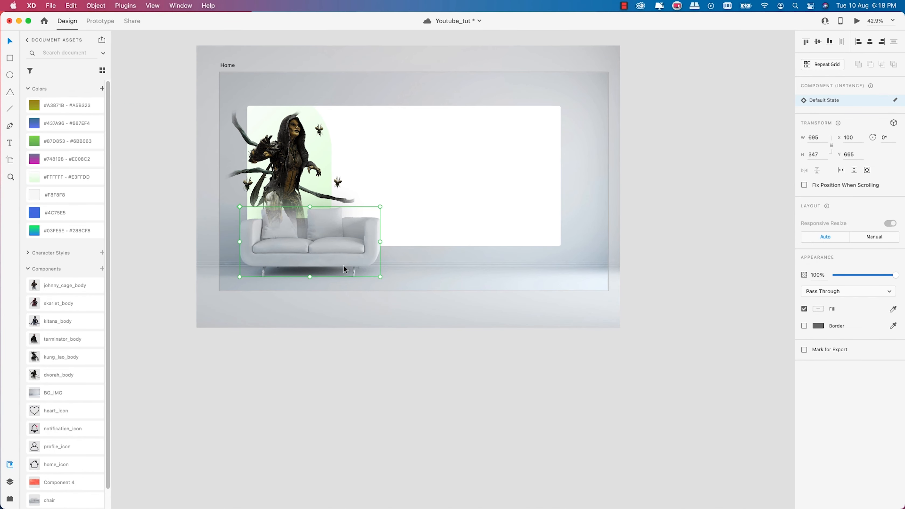
right_click(337, 261)
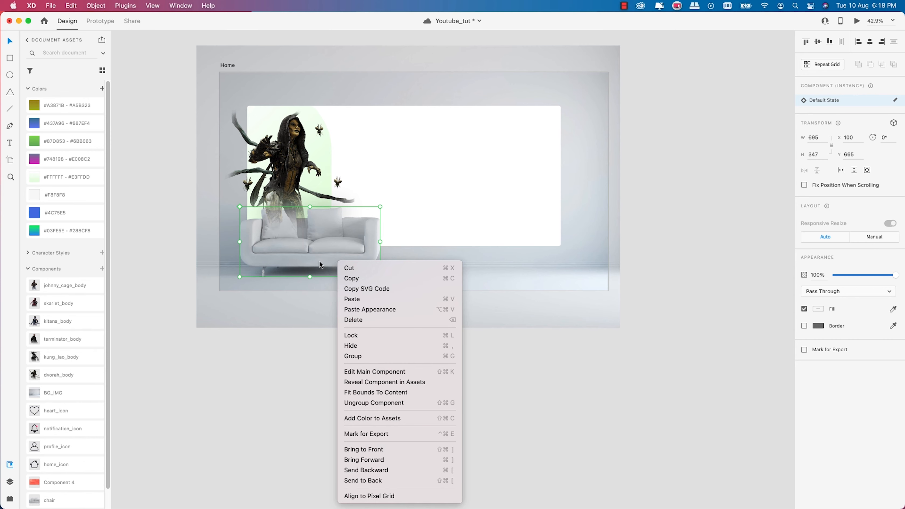
left_click(366, 449)
scroll(323, 175, "up", 2)
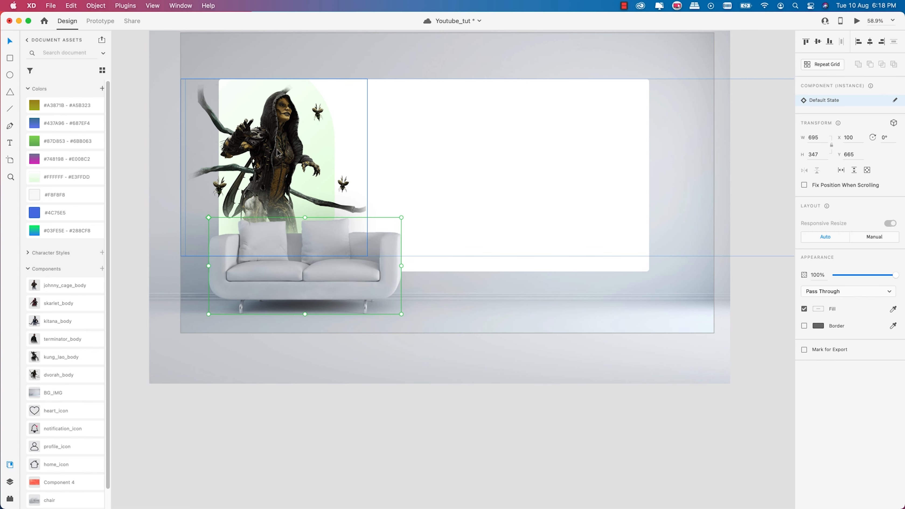
scroll(282, 152, "down", 3)
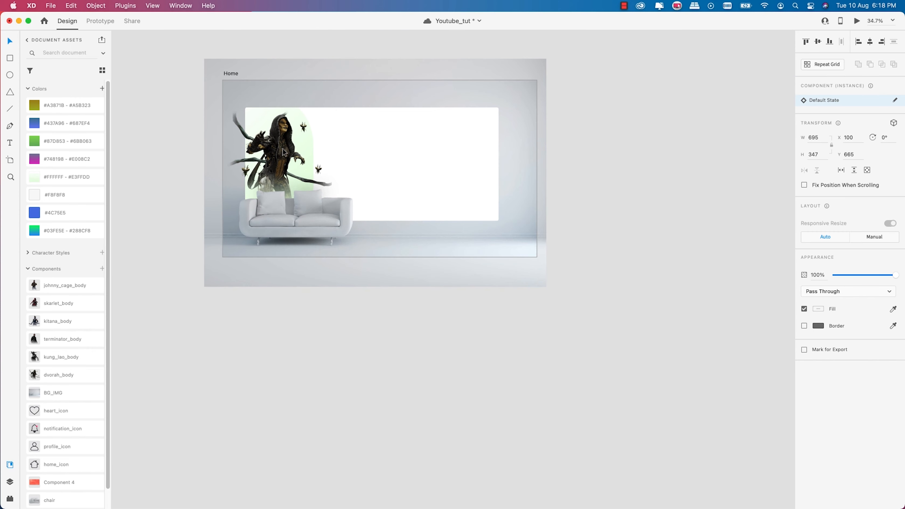
scroll(285, 157, "down", 2)
left_click(517, 102)
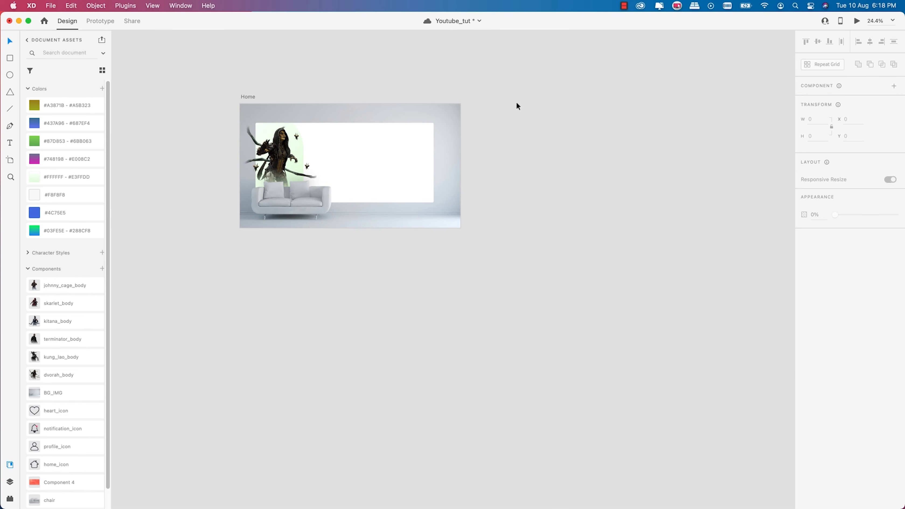
left_click_drag(508, 146, 449, 178)
scroll(248, 190, "up", 2)
left_click_drag(330, 188, 390, 182)
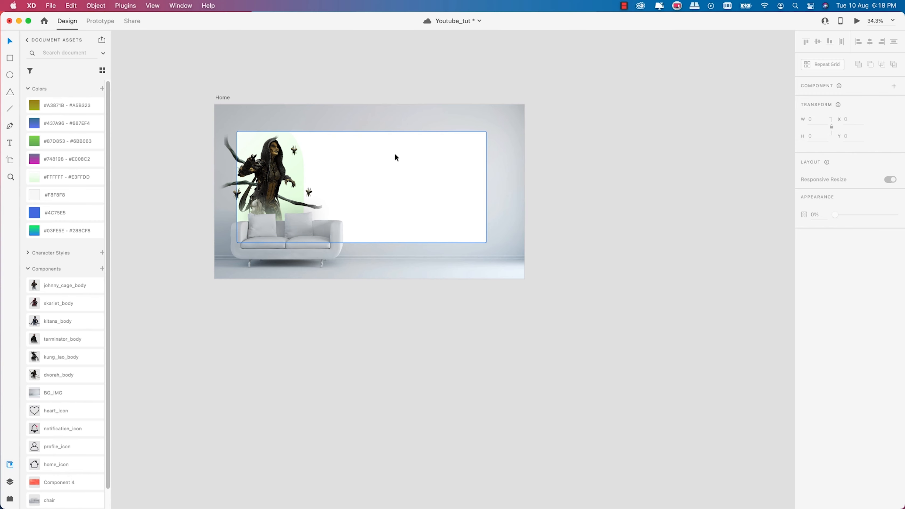
scroll(326, 181, "up", 3)
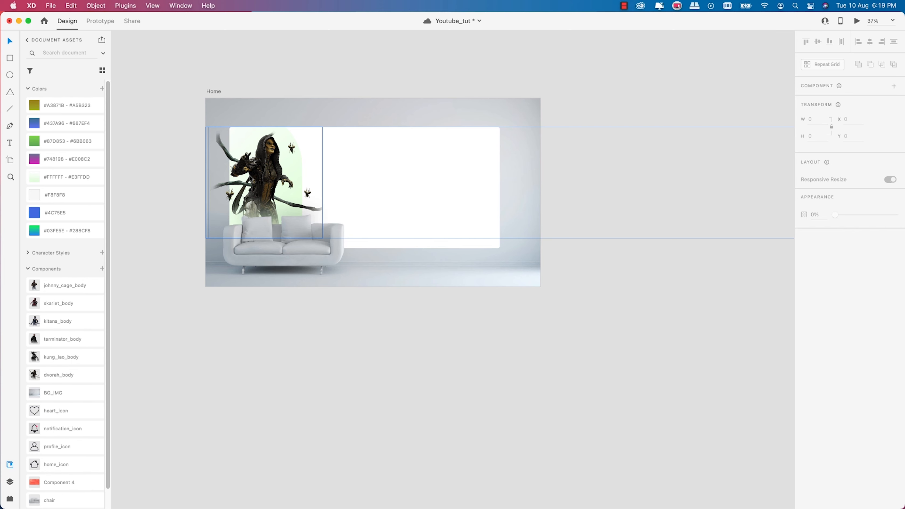
left_click_drag(579, 213, 547, 194)
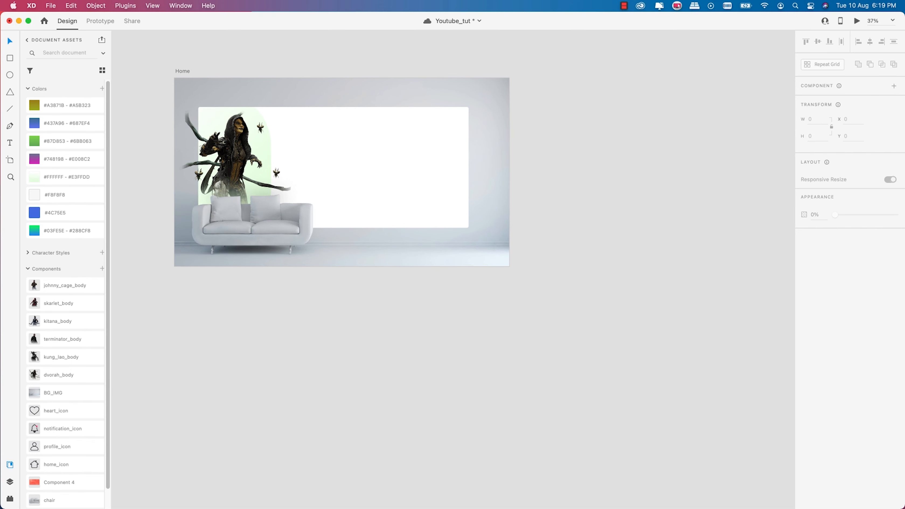
key("cmd+s")
Draw a white rectangle beside the card, 130 wide and about 693 high, with corner radius 10 and no border
left_click(10, 59)
left_click_drag(476, 108, 498, 229)
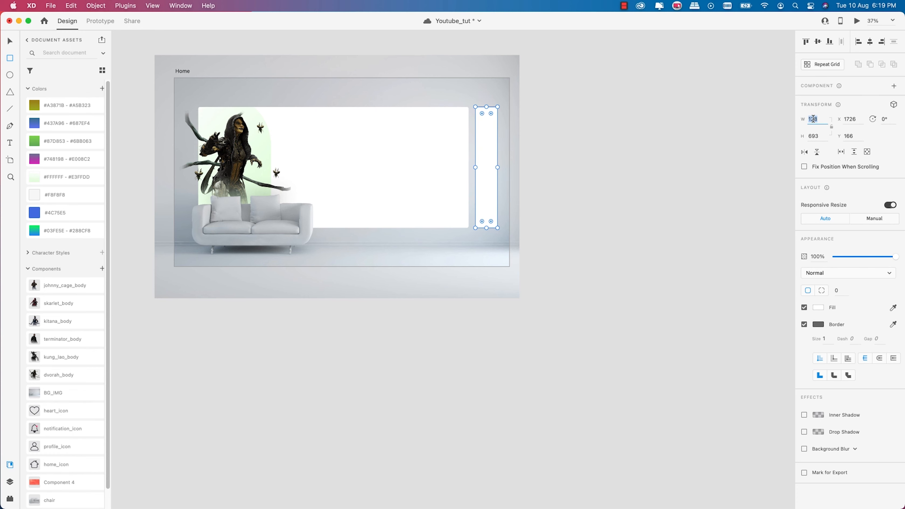
type("130")
left_click(838, 290)
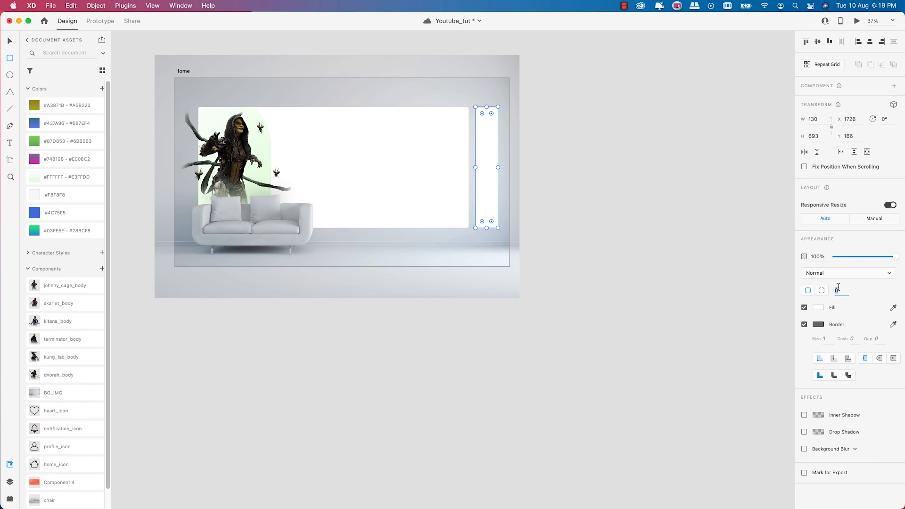
type("10")
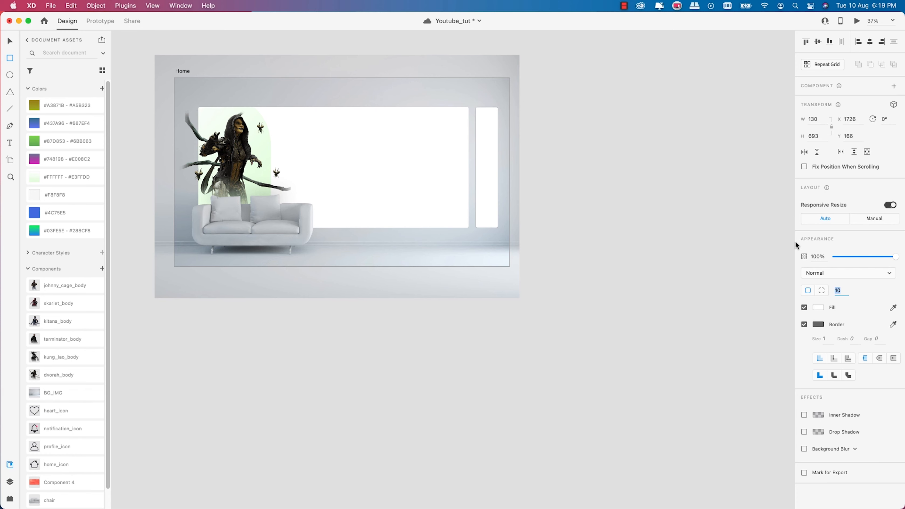
left_click(804, 324)
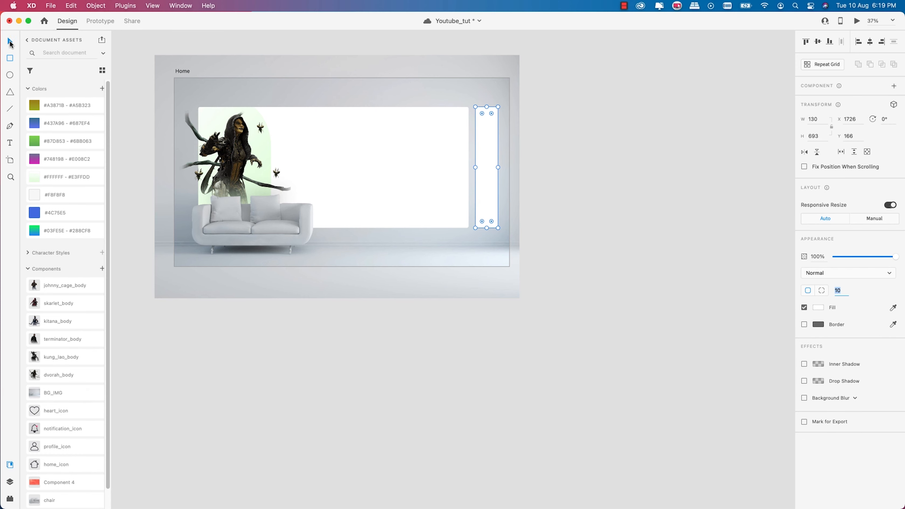
Move the narrow white rectangle to X 1707, leaving a 20 gap to the card
left_click_drag(482, 154, 480, 154)
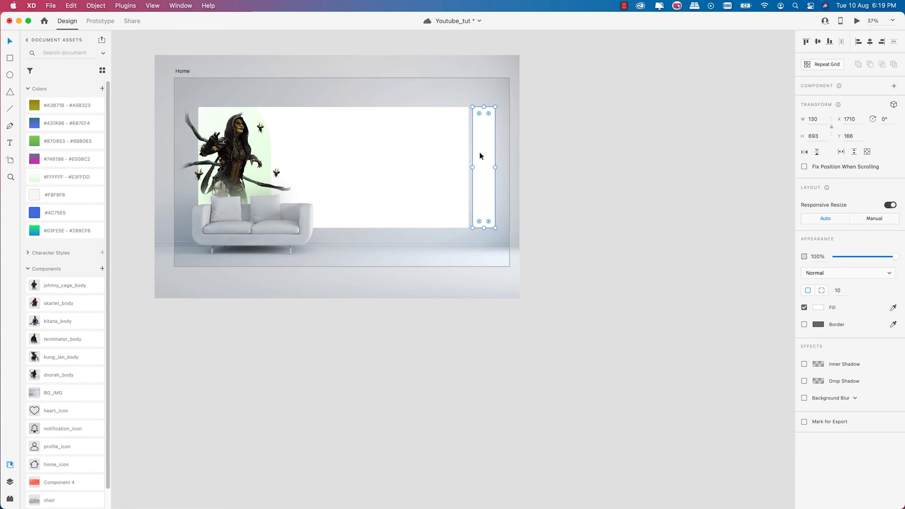
key("Left")
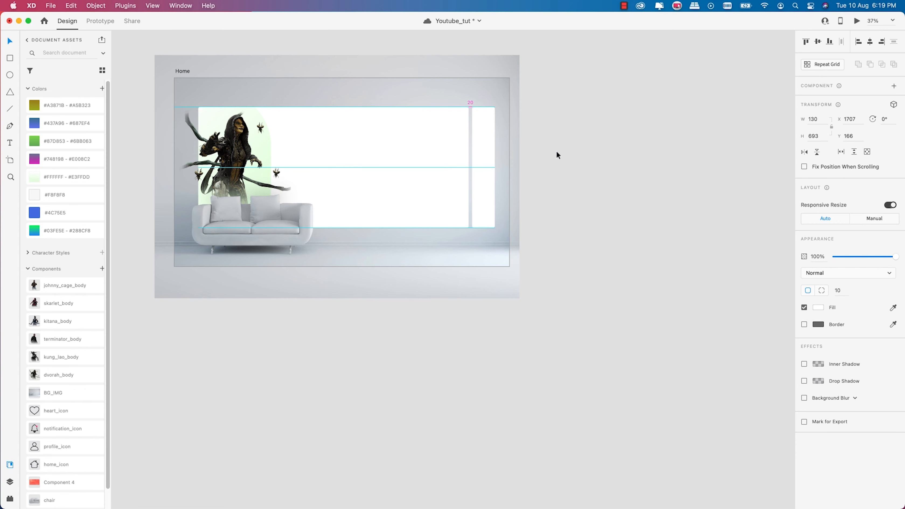
left_click(572, 152)
Draw a 50 by 50 square centred horizontally in the upper part of the narrow rectangle, at X 1747, Y 291
scroll(490, 124, "up", 10)
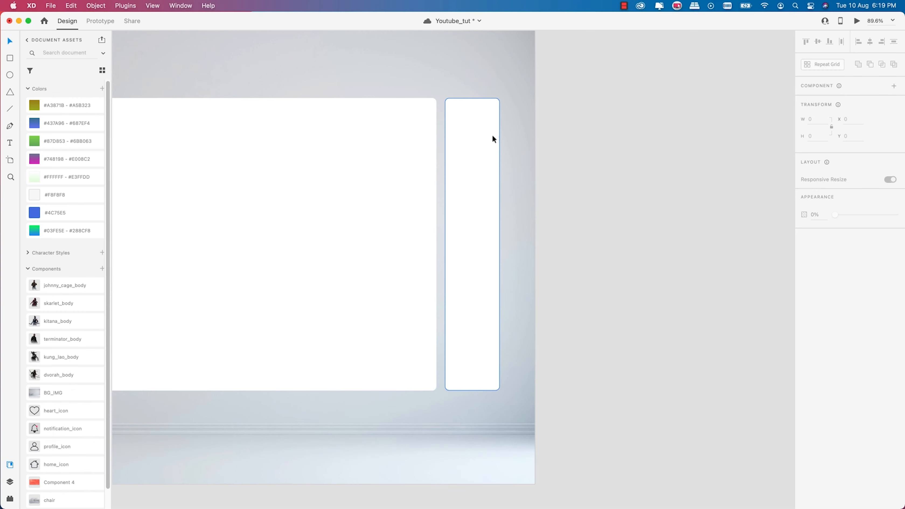
left_click(9, 60)
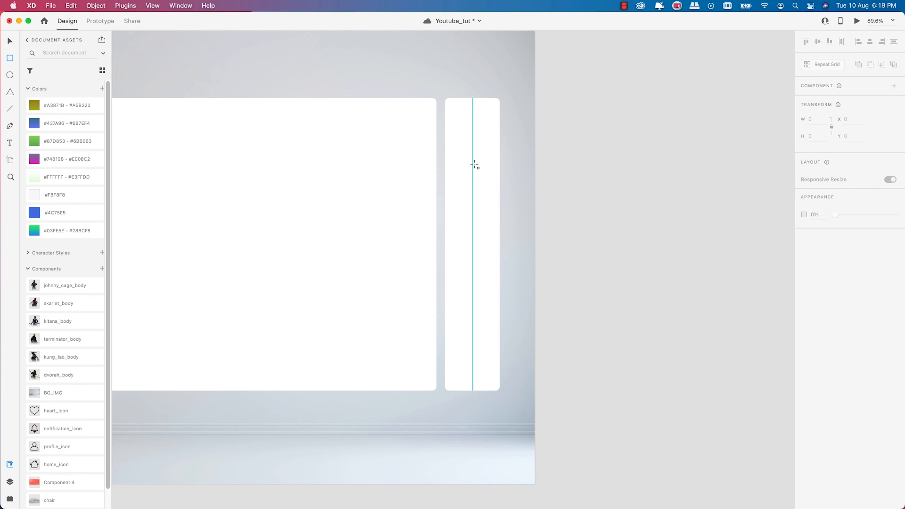
left_click_drag(474, 164, 483, 178)
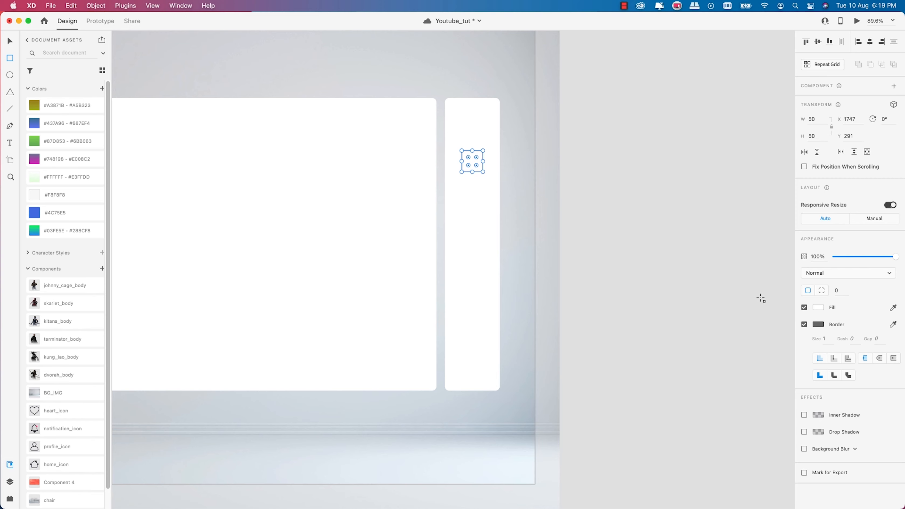
scroll(534, 236, "down", 5)
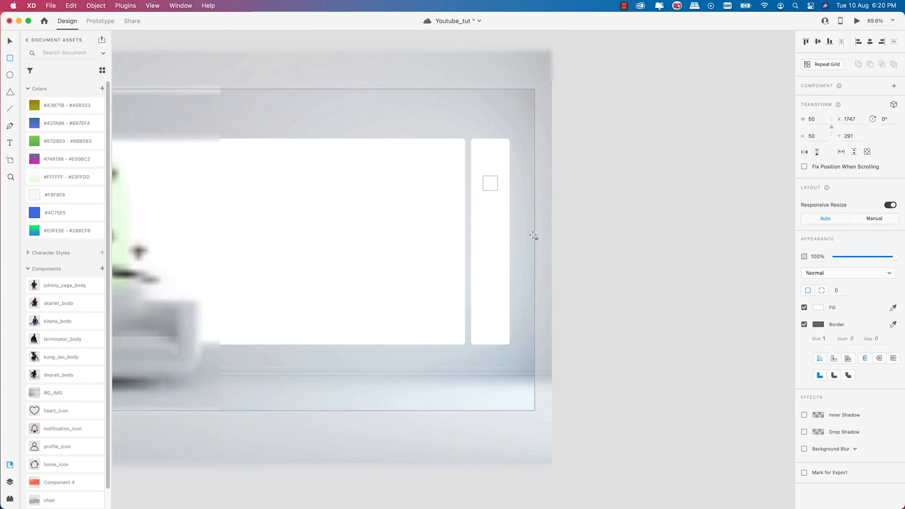
Remove the small square's border, fill it with the #437A96 - #687EF4 gradient, and set its corner radius to 5
left_click(805, 324)
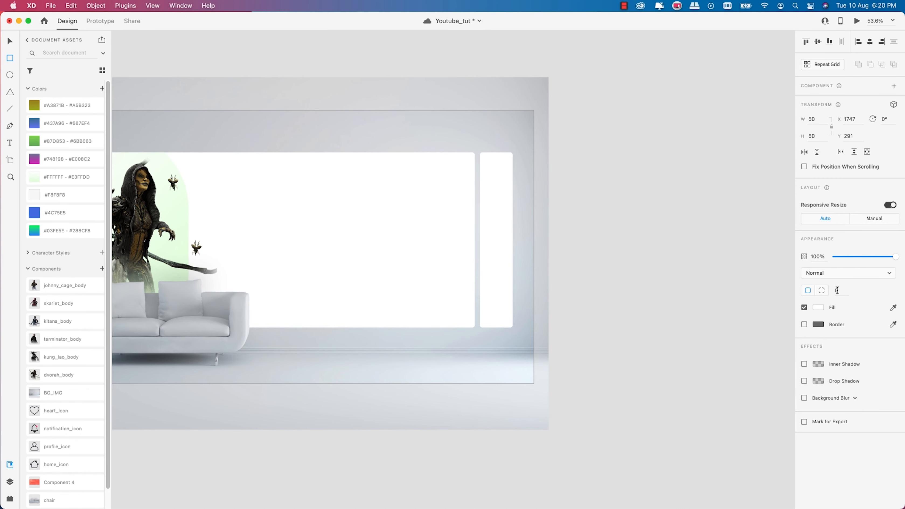
left_click(840, 291)
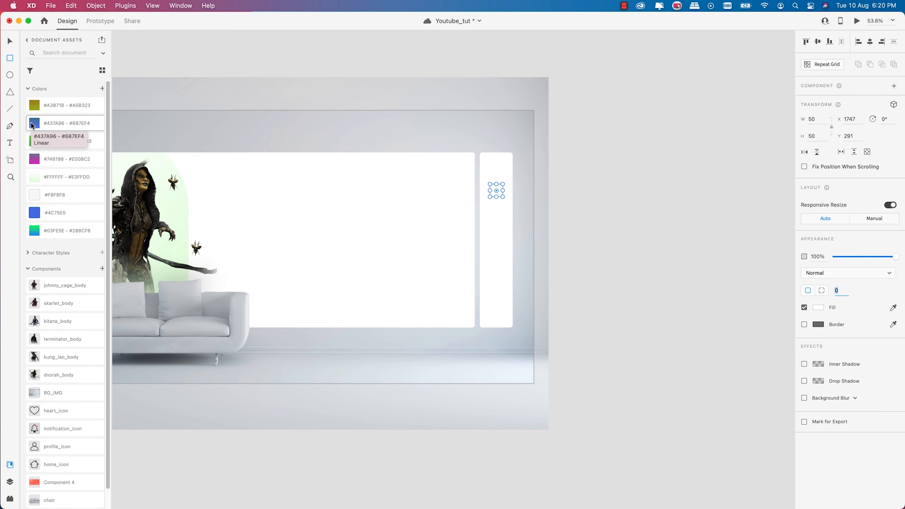
left_click(32, 125)
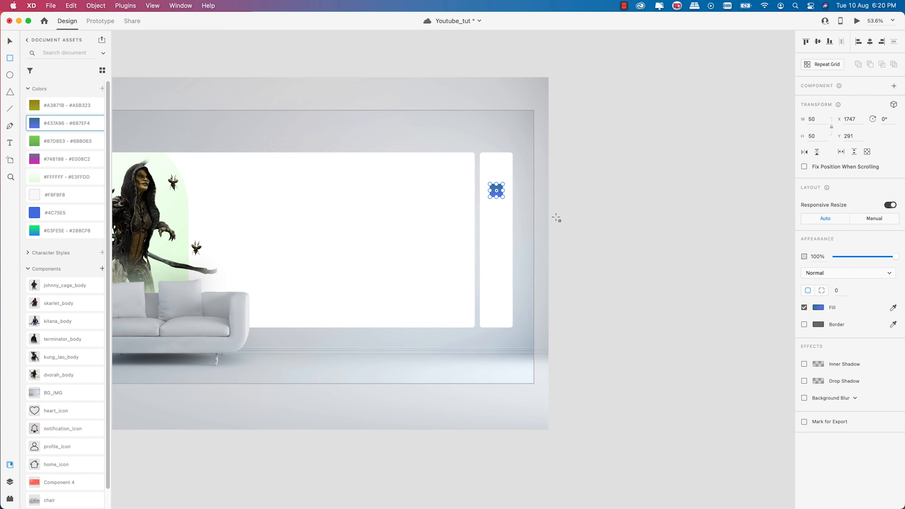
scroll(517, 191, "up", 5)
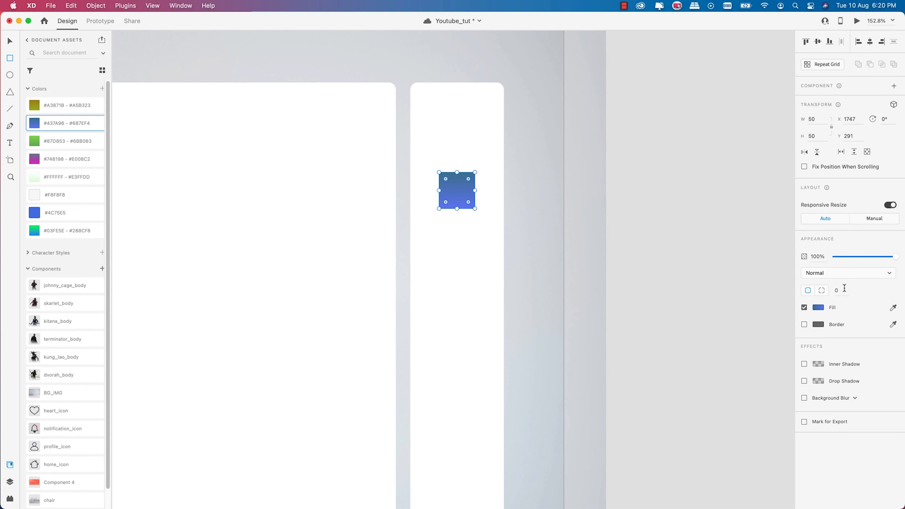
type("10")
key("Return")
key("Down")
key("Down")
left_click(9, 41)
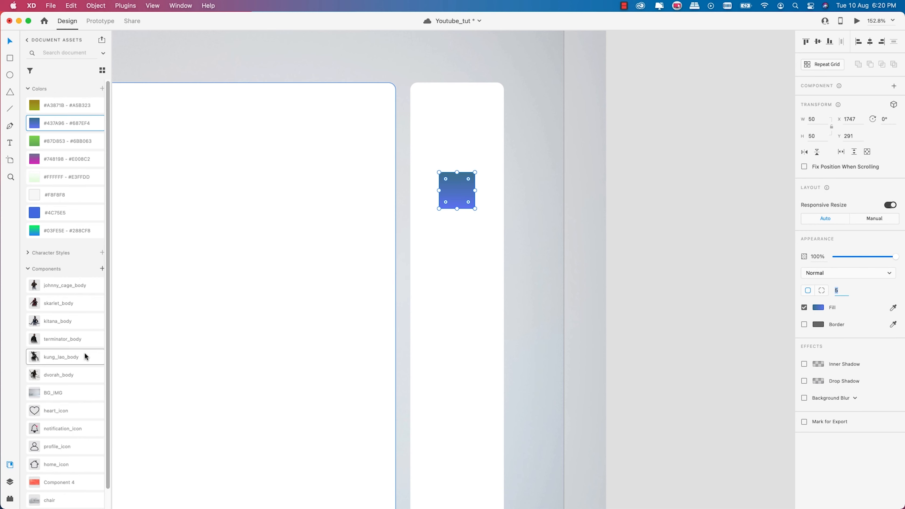
Place the home_icon component in the centre of the blue square and set its border colour to #FFFFFF
scroll(84, 352, "down", 1)
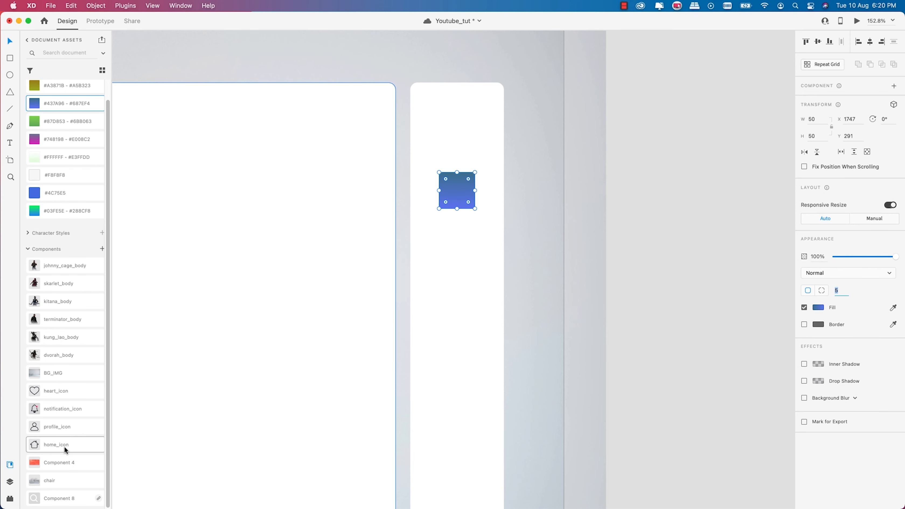
left_click_drag(55, 447, 438, 187)
scroll(477, 189, "up", 5)
left_click(818, 325)
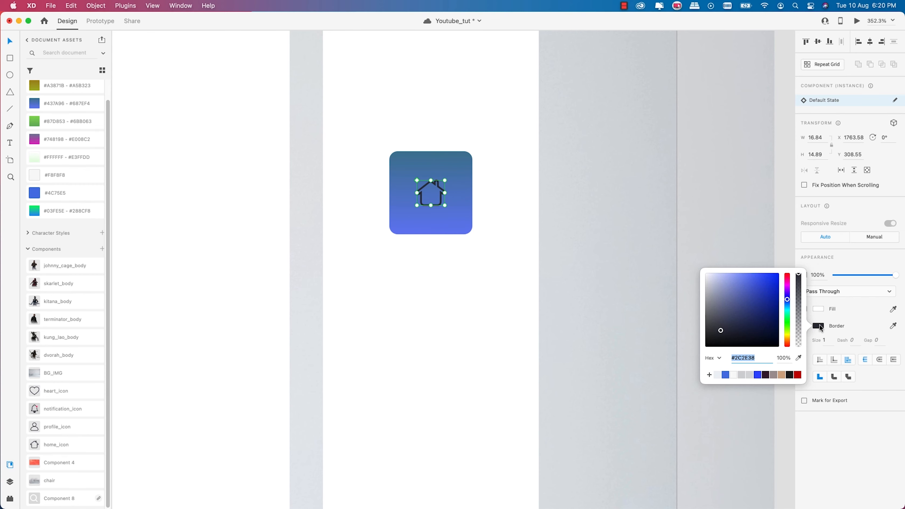
left_click_drag(728, 285, 589, 240)
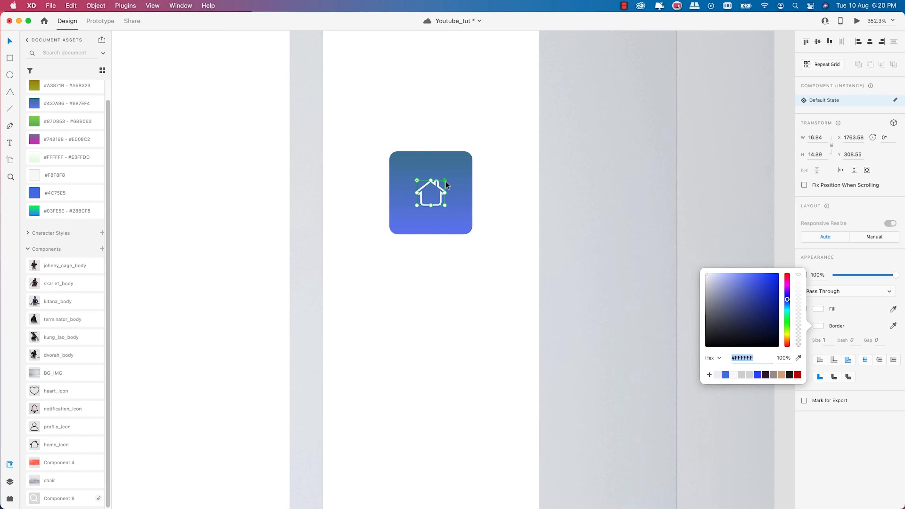
Group the home icon with its blue gradient square
left_click(461, 184)
scroll(428, 185, "down", 1)
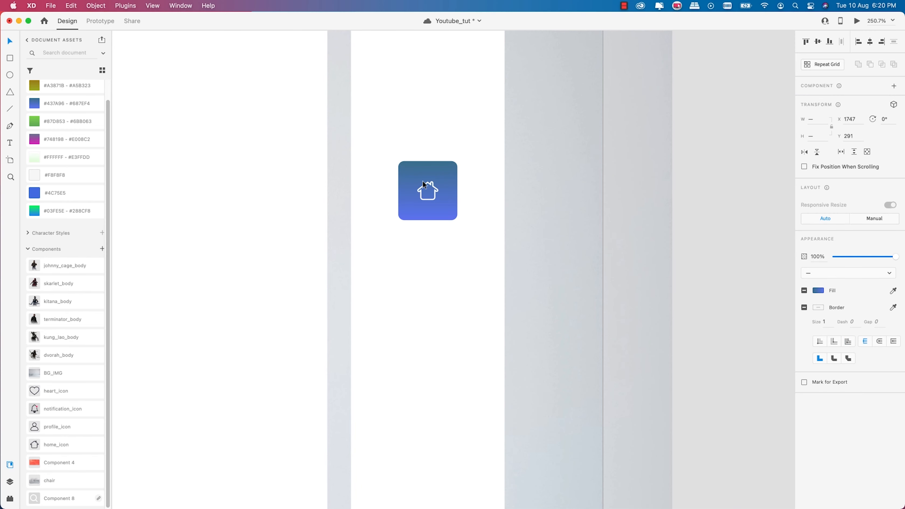
scroll(427, 185, "up", 2)
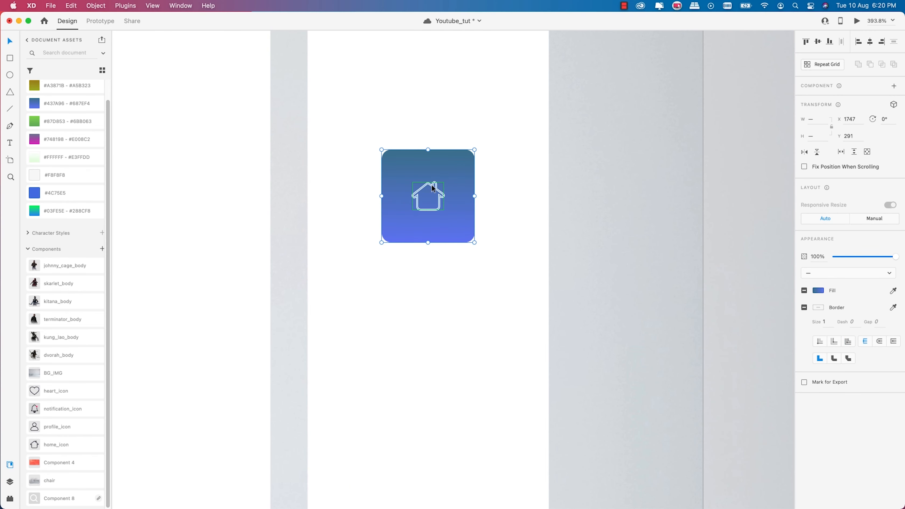
key("super+g")
scroll(441, 196, "down", 10)
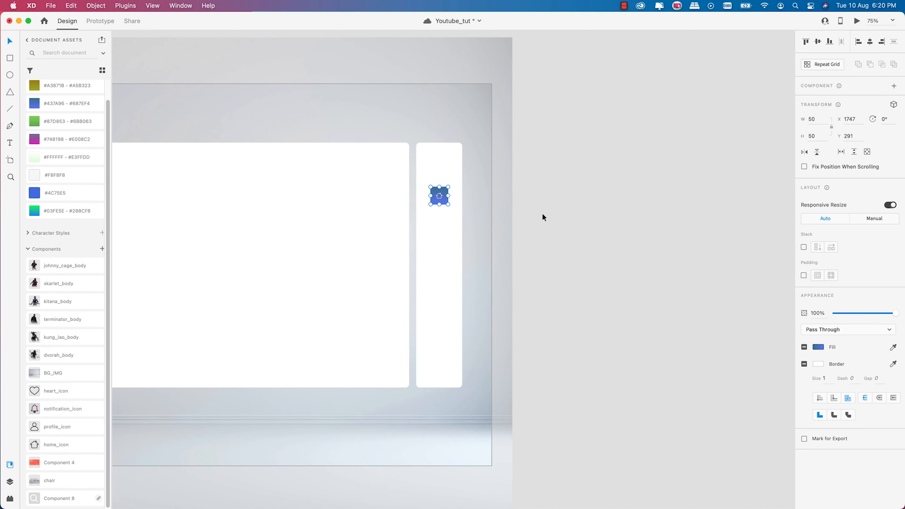
Place the profile_icon, notification_icon and heart_icon components one below another under the home tile in the narrow vertical bar
left_click(543, 214)
scroll(442, 203, "up", 5)
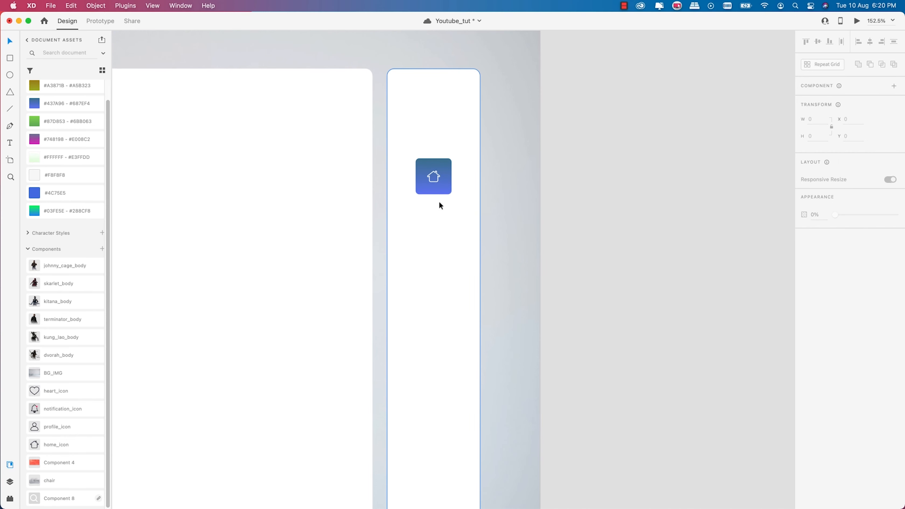
scroll(439, 204, "down", 1)
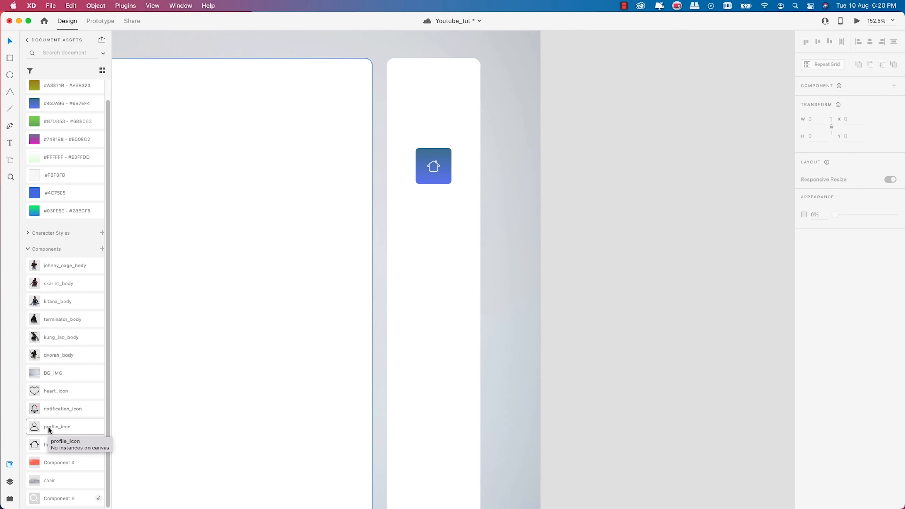
left_click_drag(48, 427, 437, 237)
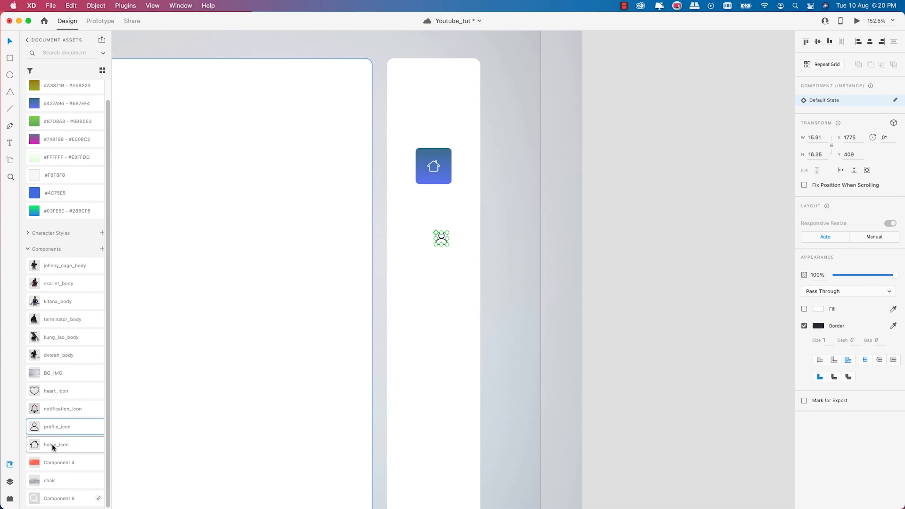
left_click_drag(48, 411, 448, 289)
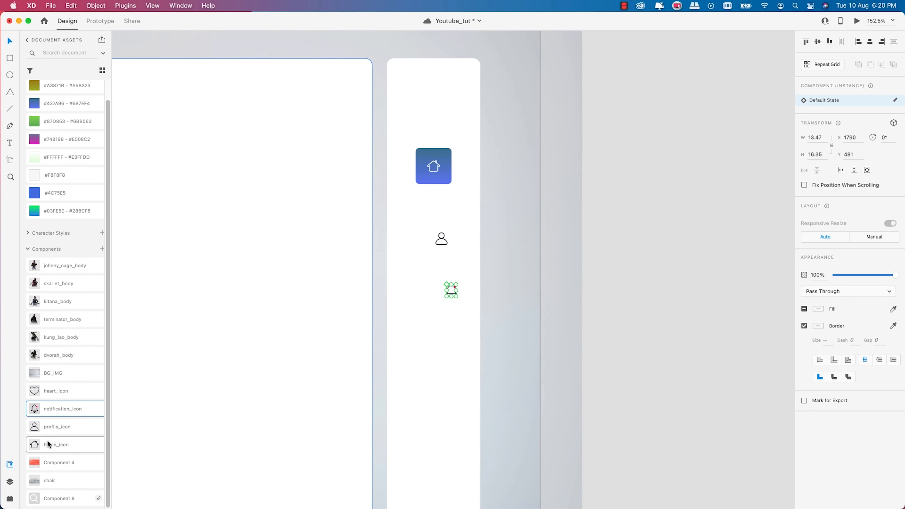
left_click_drag(47, 389, 456, 361)
Centre the profile and notification icons horizontally with the home tile above them
scroll(458, 310, "up", 3)
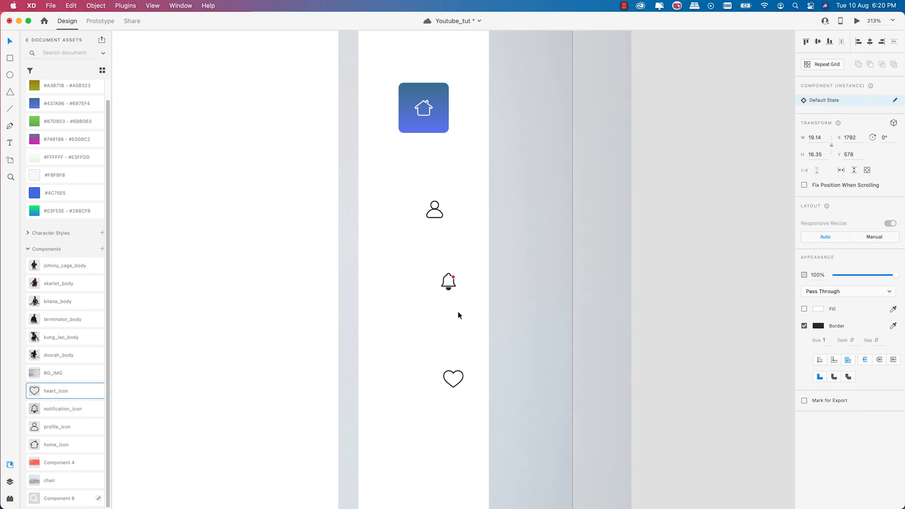
left_click_drag(437, 213, 427, 211)
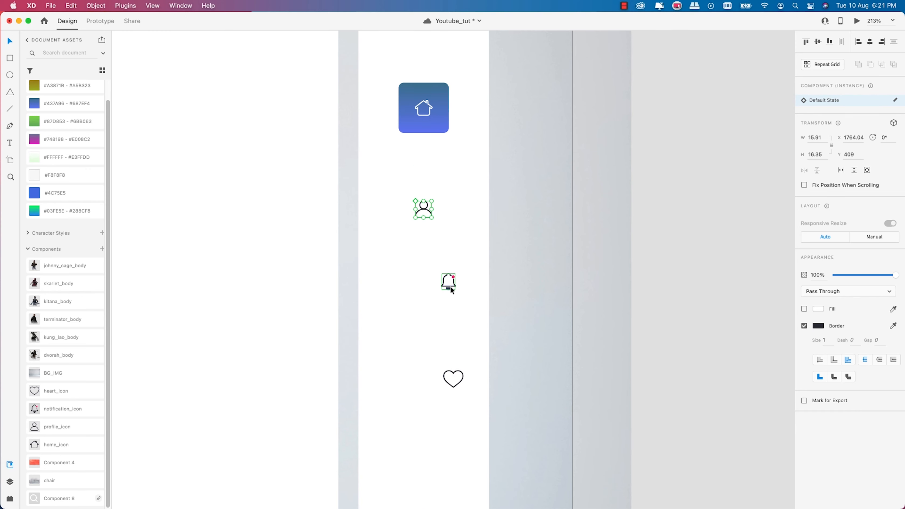
left_click_drag(449, 285, 426, 290)
scroll(434, 169, "down", 2)
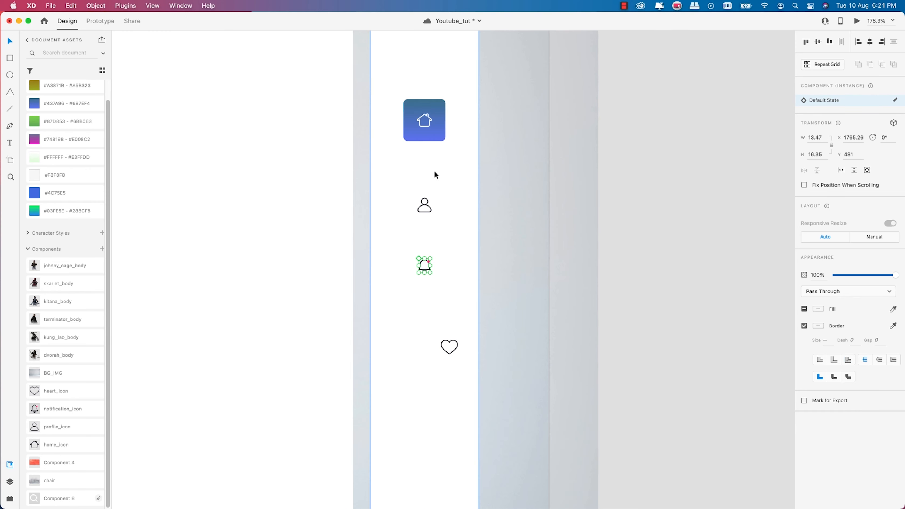
Ungroup the home tile, place the profile icon 50 below its square, and space the centred notification and heart icons evenly underneath
right_click(425, 132)
left_click(442, 239)
left_click_drag(426, 202, 426, 187)
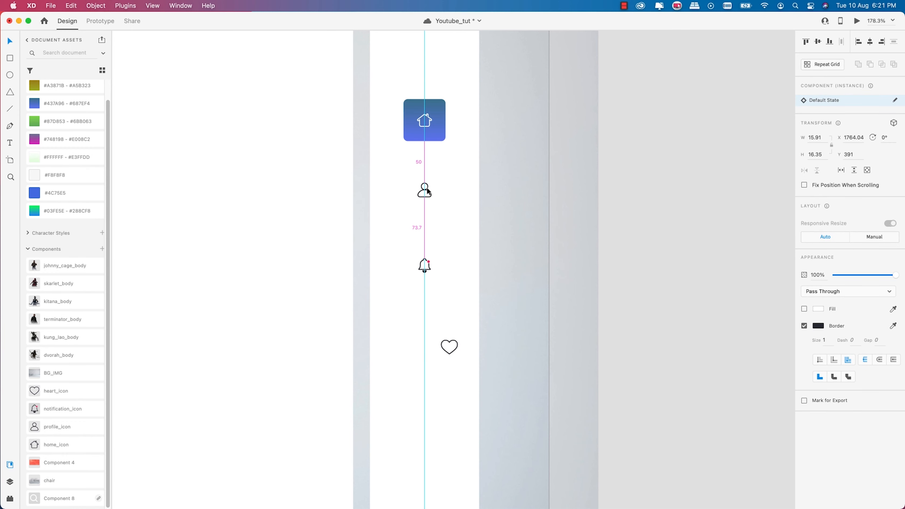
left_click_drag(426, 258, 426, 254)
left_click_drag(454, 339, 428, 324)
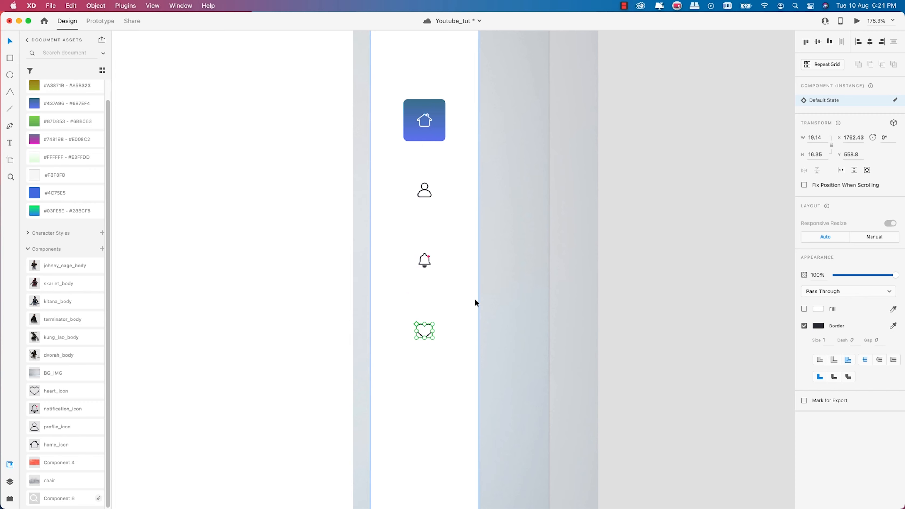
Tighten the icon column by moving the heart up 20, heart and notification up 20, and all three icons up 20 to Y 371
scroll(446, 229, "down", 3)
scroll(447, 290, "up", 2)
key("shift+Up")
key("shift+Up")
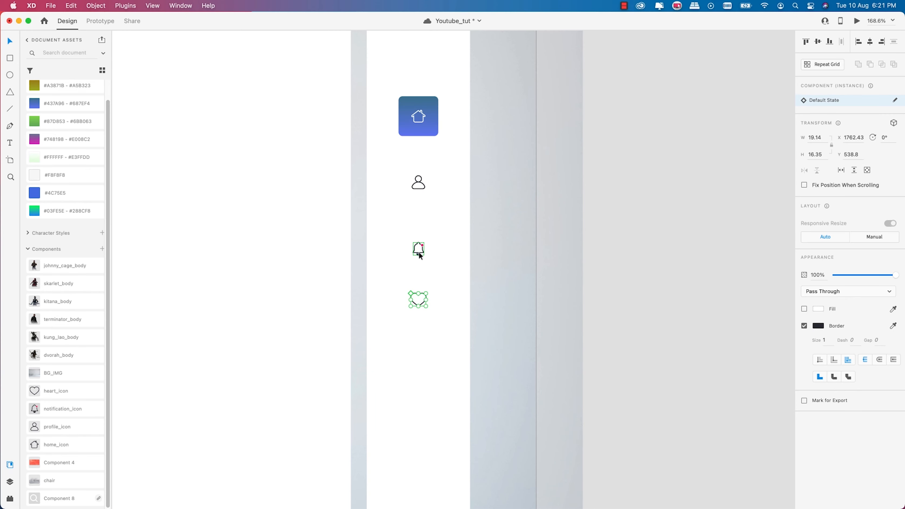
left_click(418, 251, "shift")
key("shift+Up")
key("shift+Up")
left_click(418, 192, "shift")
key("shift+Up")
key("shift+Up")
key("shift+Up")
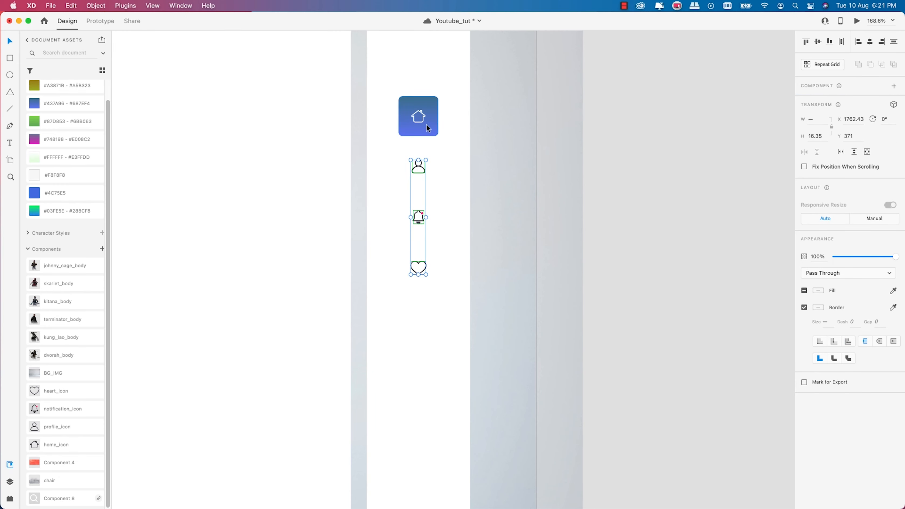
Regroup the home icon with its blue gradient square
left_click(433, 121)
left_click(421, 119, "shift")
key("super+g")
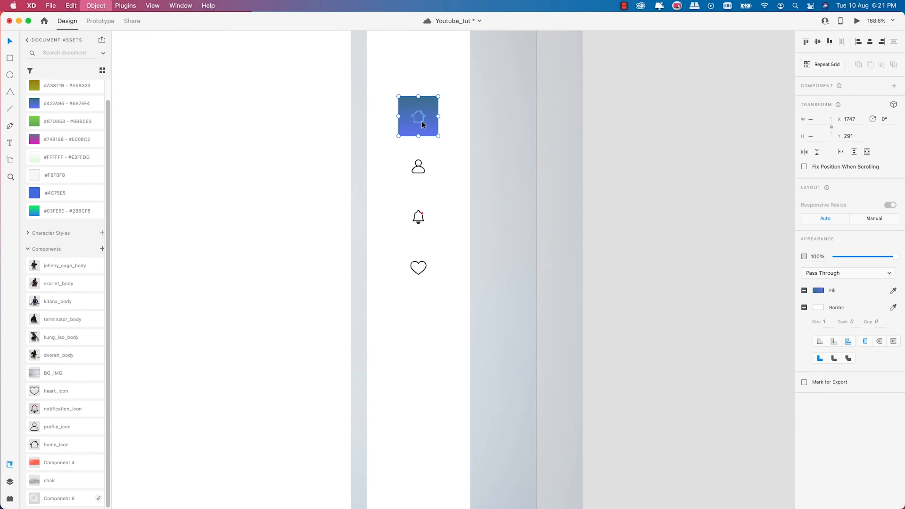
Group the home tile with the profile, notification and heart icons
left_click(418, 167)
left_click(420, 216, "shift")
left_click(420, 261, "shift")
left_click(427, 129, "shift")
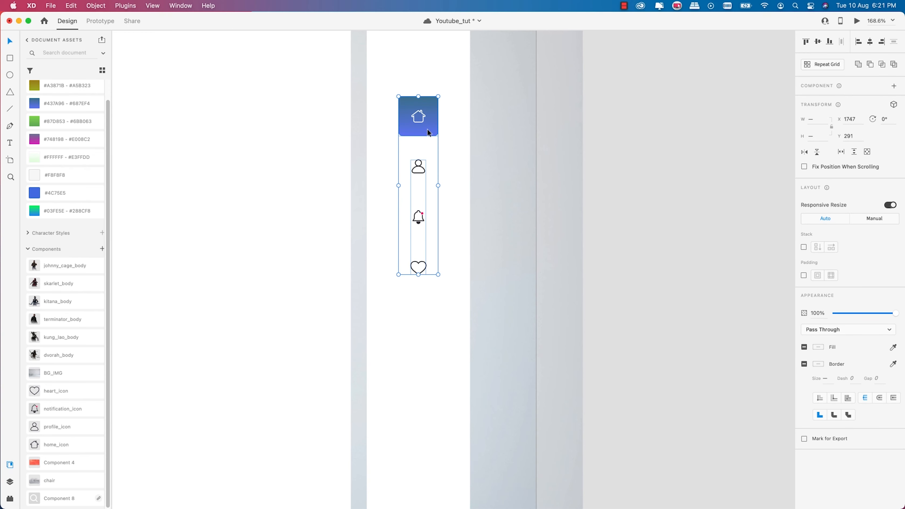
key("super+g")
Move the navigation icon group down to about Y 400 in the narrow bar, keeping it horizontally centred
scroll(433, 143, "down", 5)
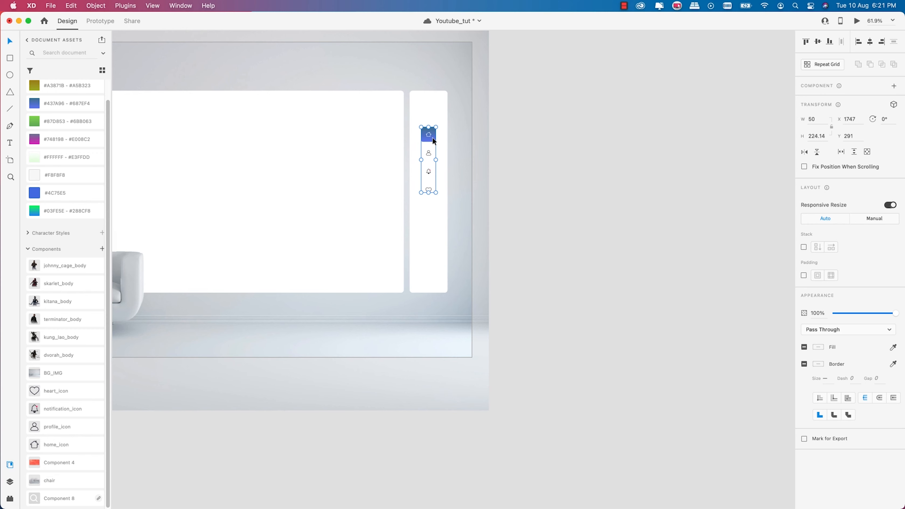
left_click_drag(432, 137, 429, 169)
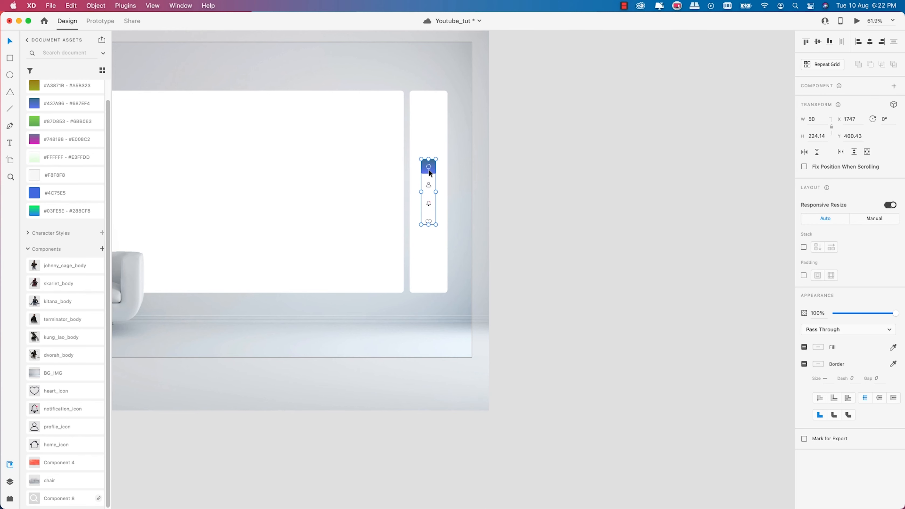
scroll(523, 175, "down", 5)
scroll(525, 193, "up", 4)
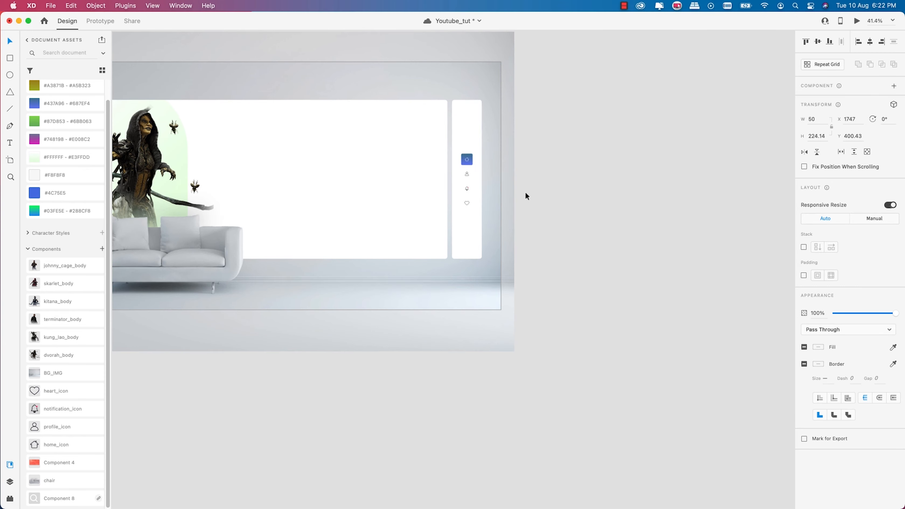
left_click(568, 171)
Change the fill of the narrow navigation bar rectangle to #EEF1F7
left_click(459, 97)
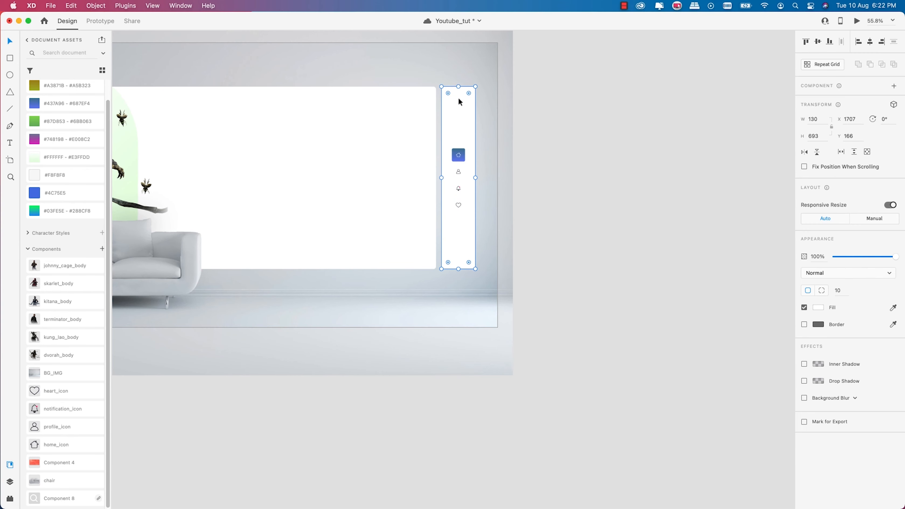
left_click(819, 308)
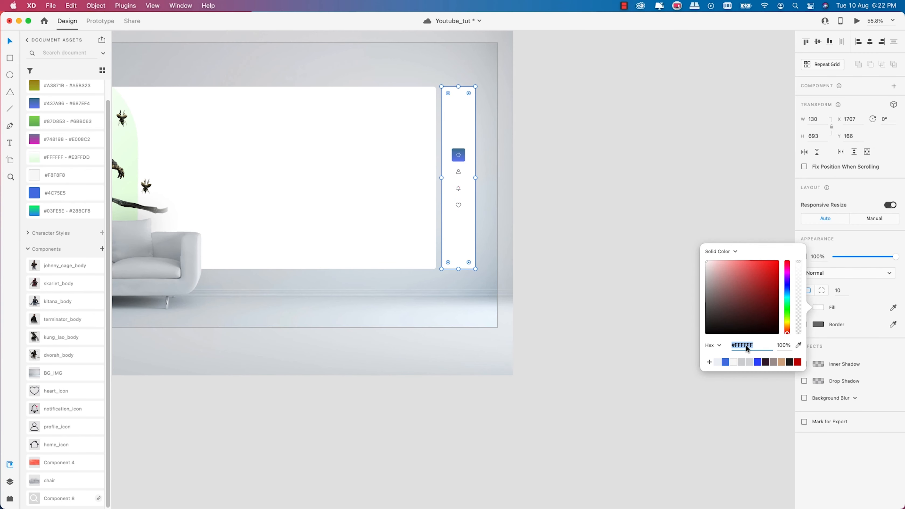
left_click(734, 362)
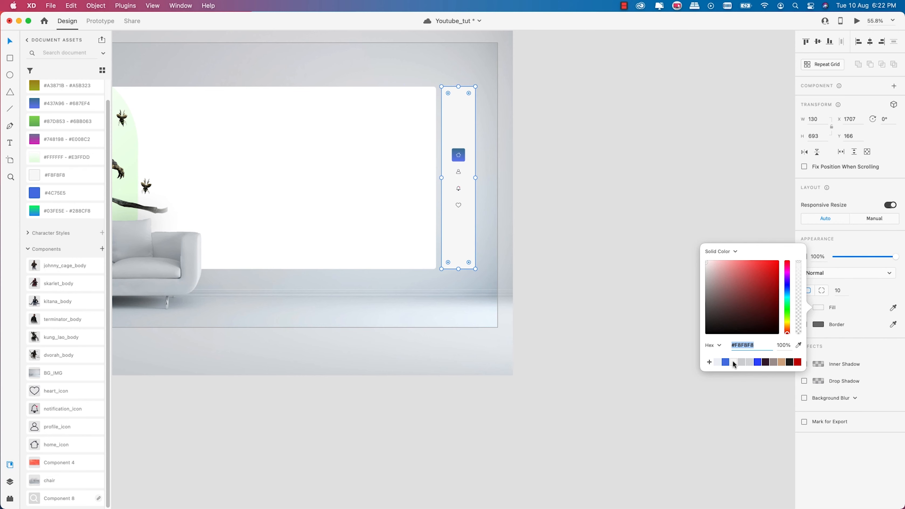
left_click(716, 362)
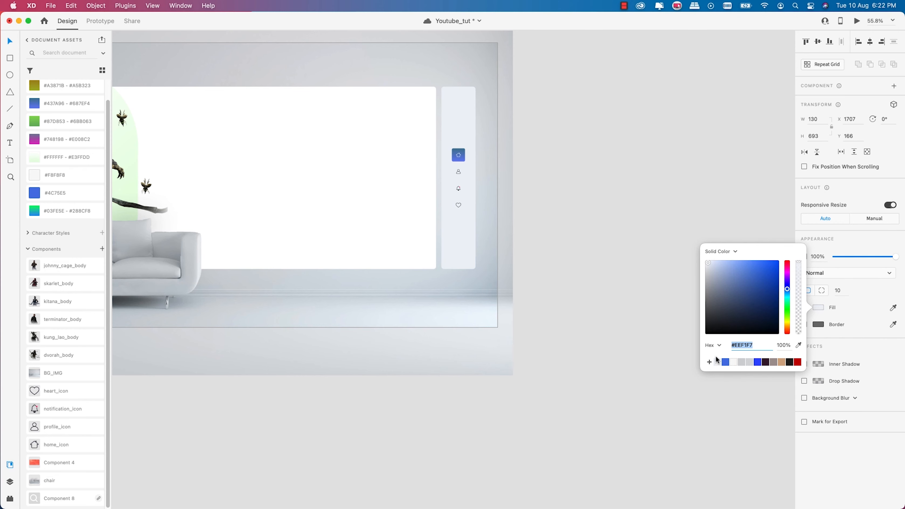
scroll(617, 191, "down", 5)
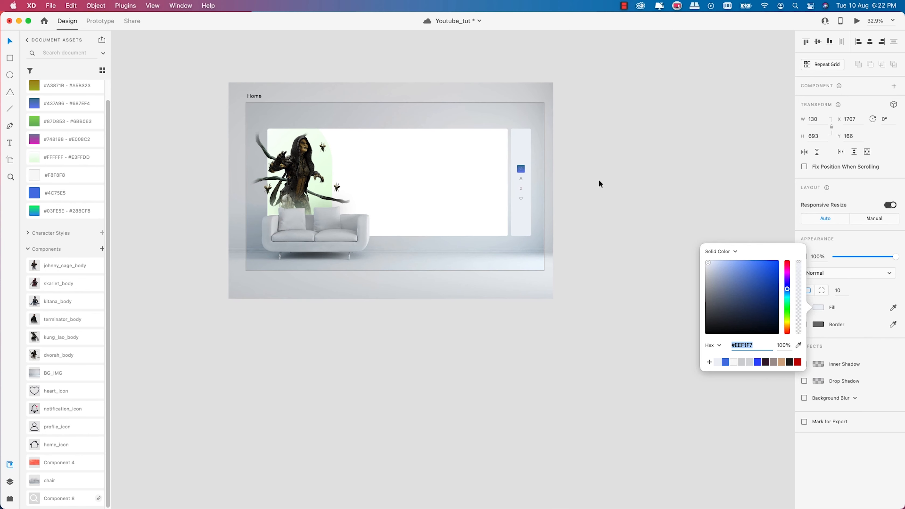
left_click(599, 183)
Preview the Home artboard to check the character scrolling and navigation bar, and close the preview
scroll(352, 194, "up", 1)
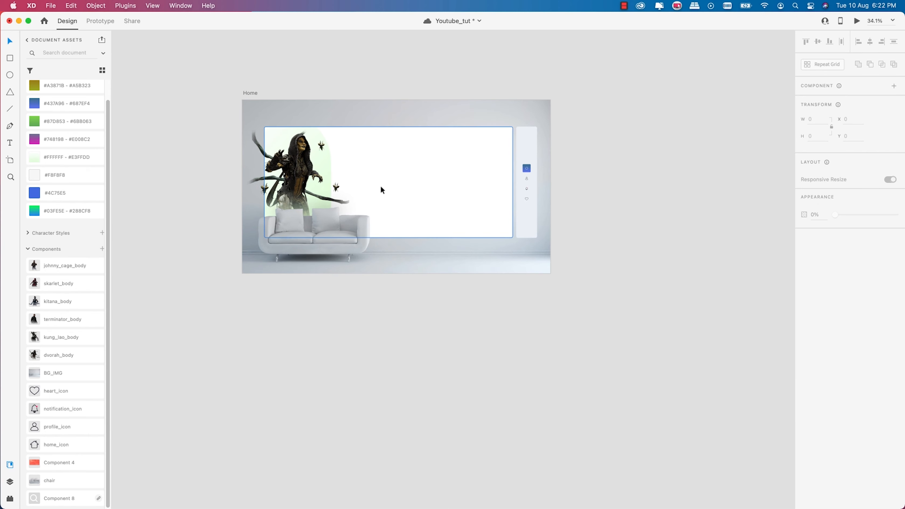
scroll(304, 153, "up", 3)
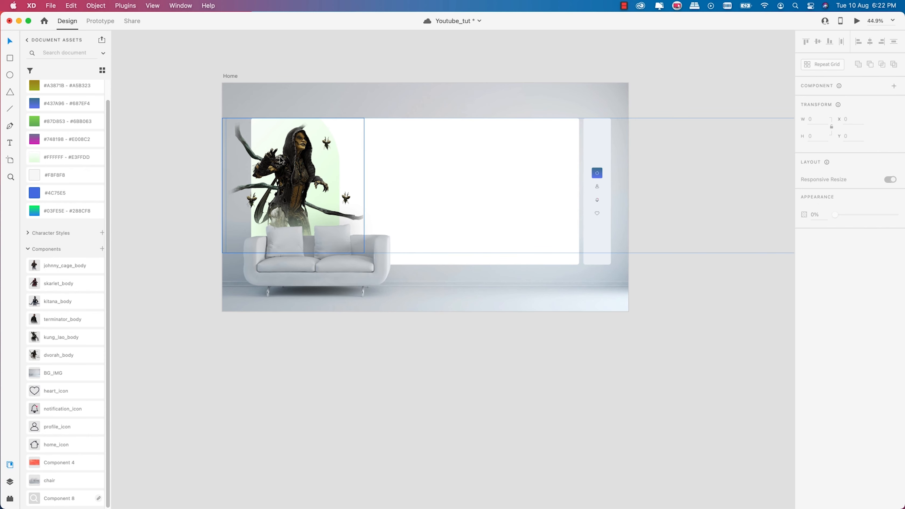
left_click(226, 76)
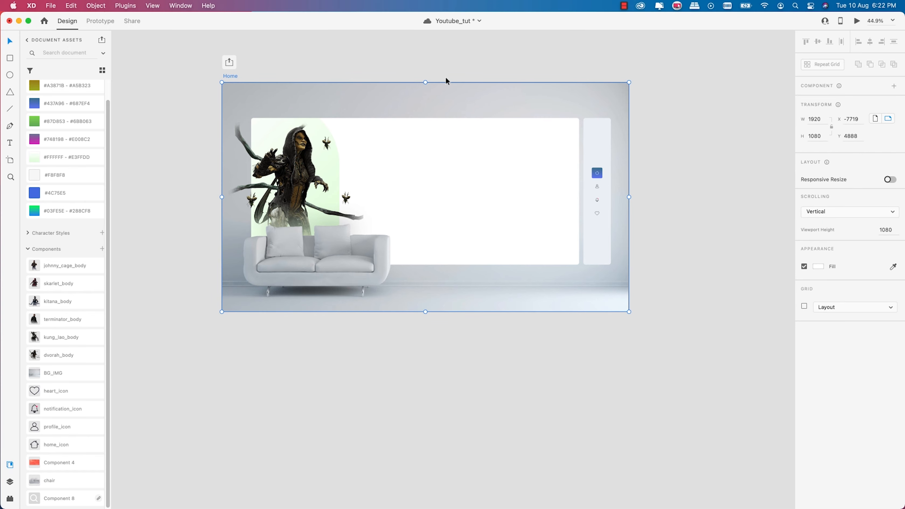
left_click(857, 21)
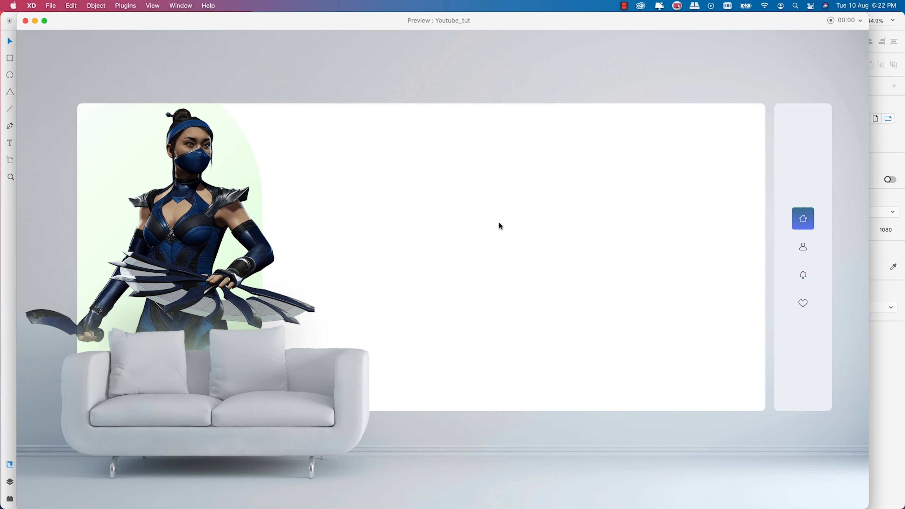
left_click(25, 21)
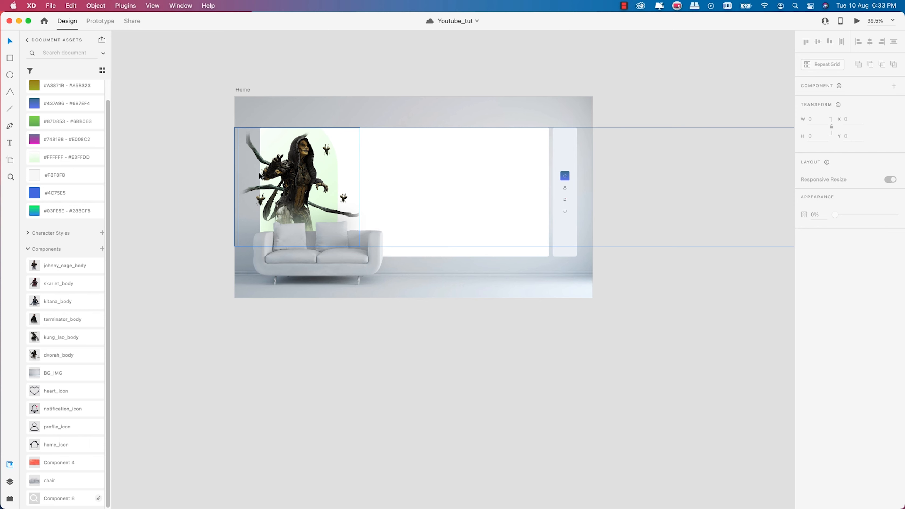
Draw a 460 by 460 circle in the middle of the large white card at X 876, Y 283
left_click(9, 74)
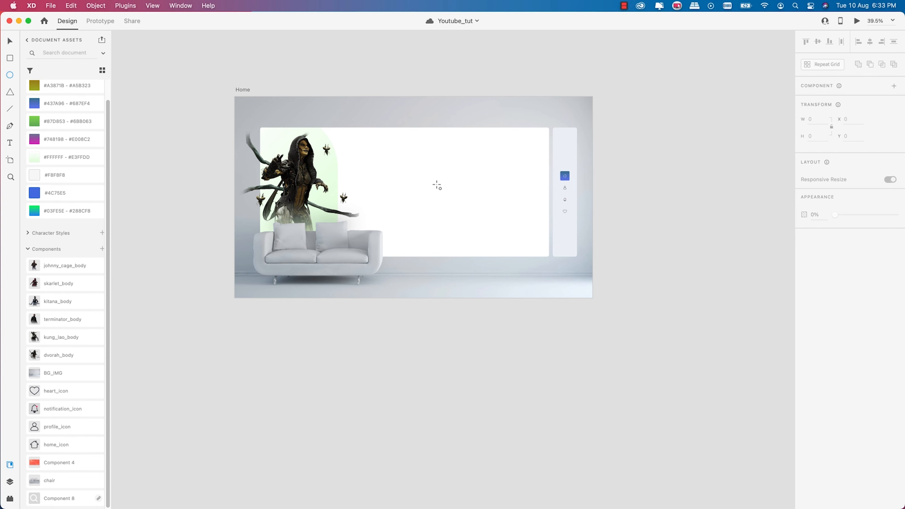
left_click_drag(442, 194, 483, 233)
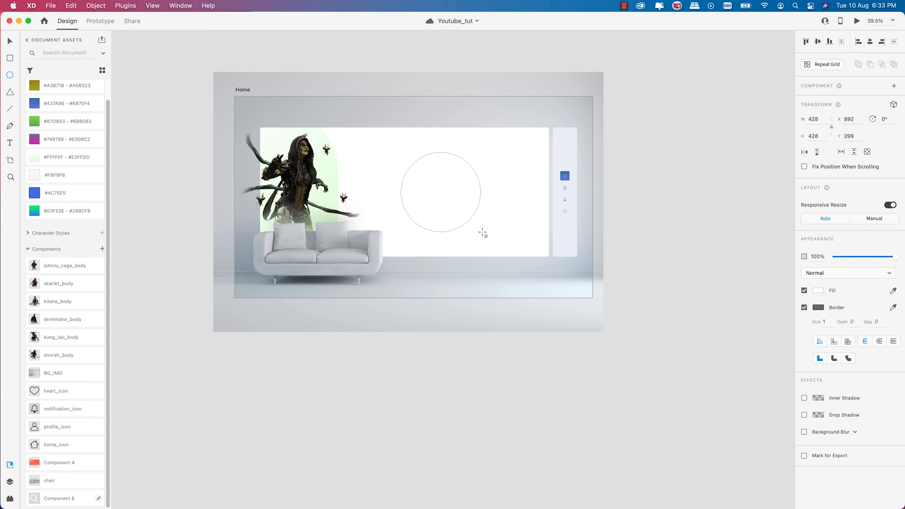
left_click_drag(484, 232, 490, 236)
left_click_drag(492, 236, 489, 236)
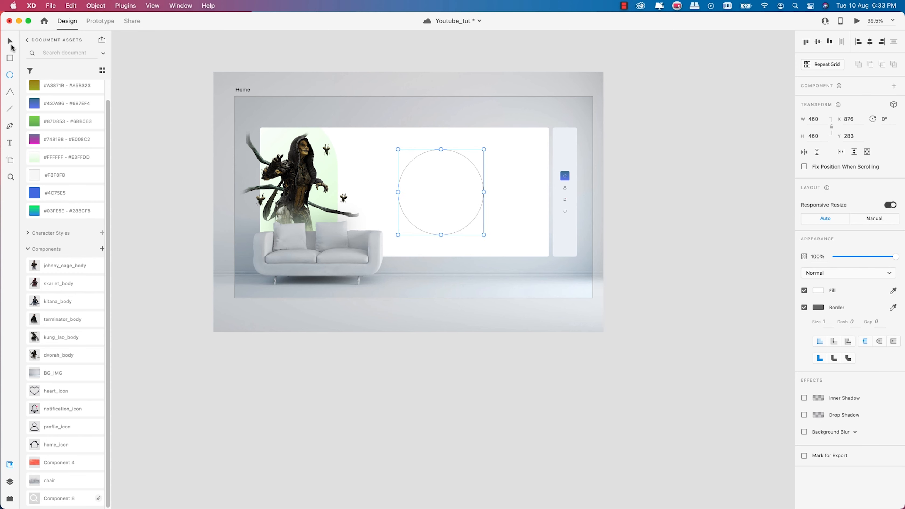
left_click(10, 42)
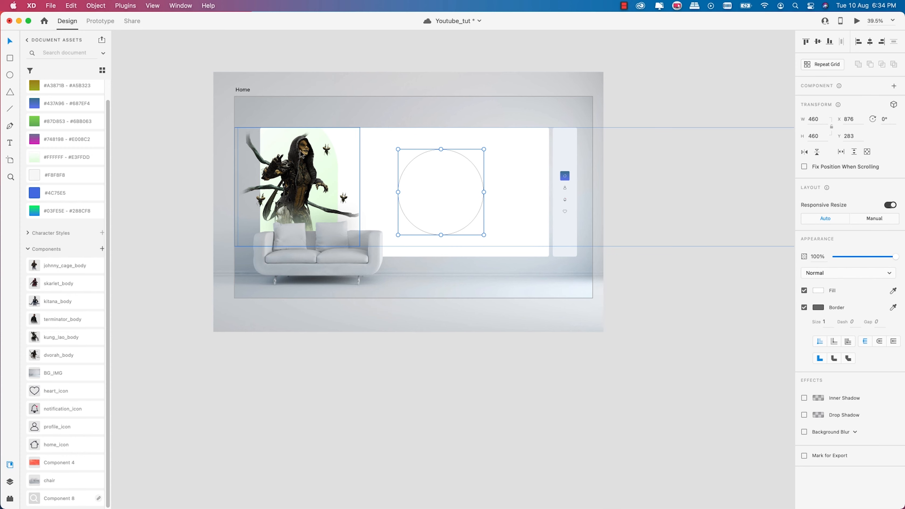
Fill the circle with the #FFFFFF - #E3FFDD gradient, remove its border, and lower its opacity to 84%
left_click(38, 159)
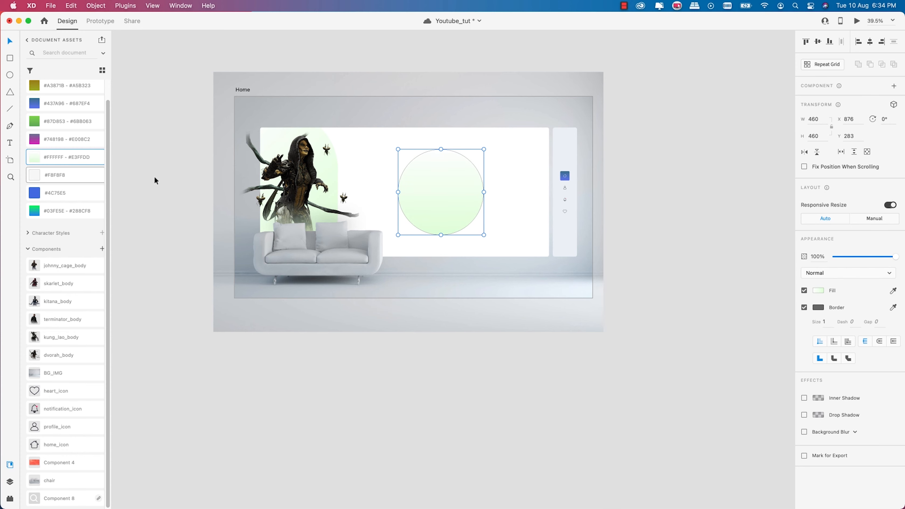
left_click(804, 307)
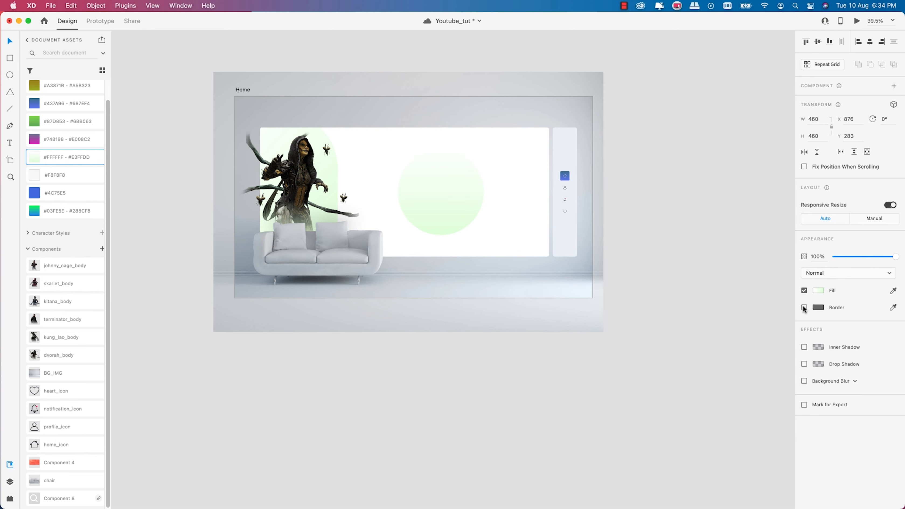
left_click_drag(891, 257, 886, 258)
left_click_drag(887, 259, 886, 258)
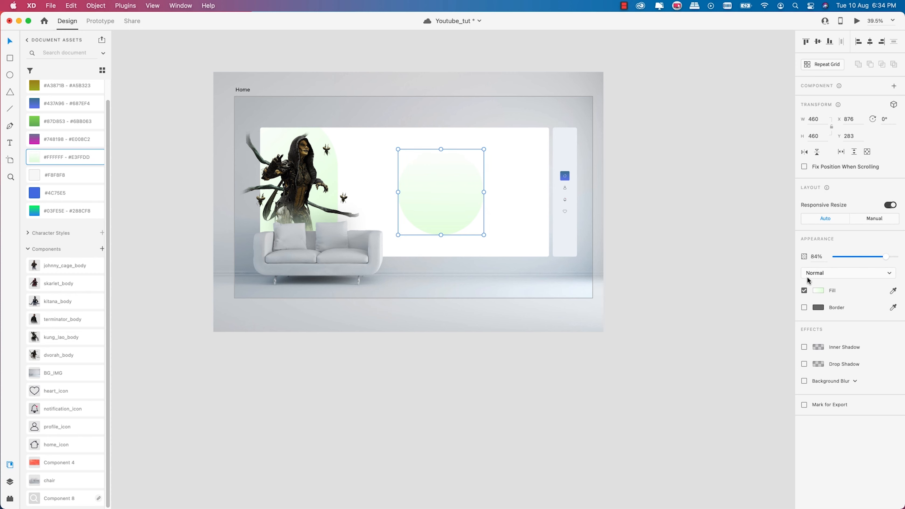
Redirect the circle's linear gradient diagonally, from white at the upper left to #E3FFDD at the lower right
left_click(818, 290)
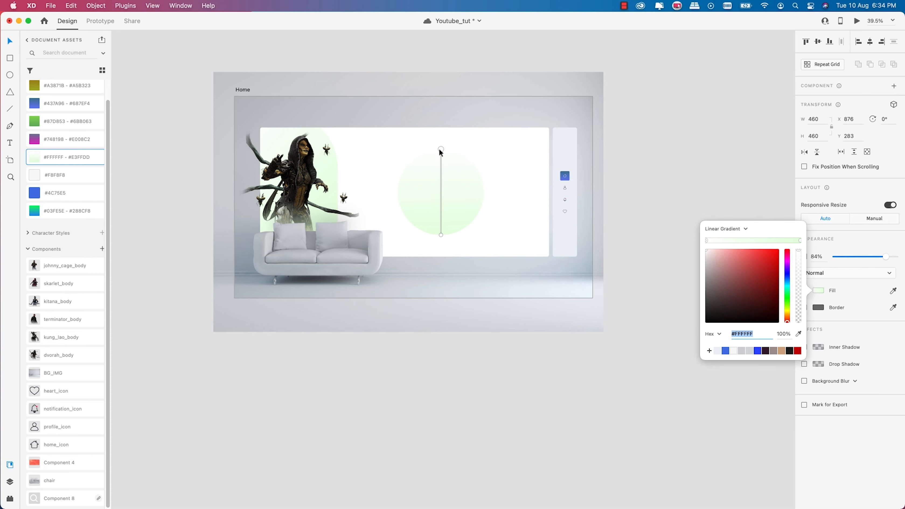
left_click_drag(441, 149, 413, 161)
left_click_drag(441, 235, 487, 227)
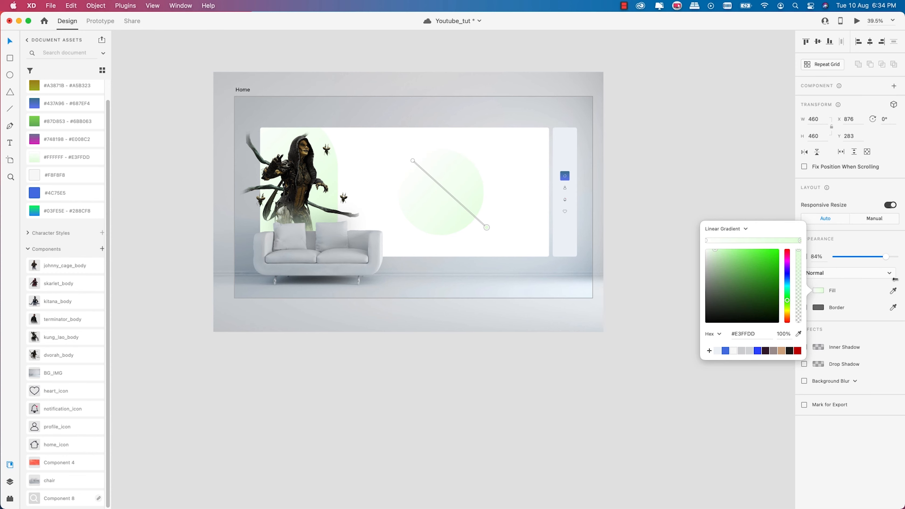
Apply an Object Blur of 20 to the large pale green gradient circle
left_click(865, 307)
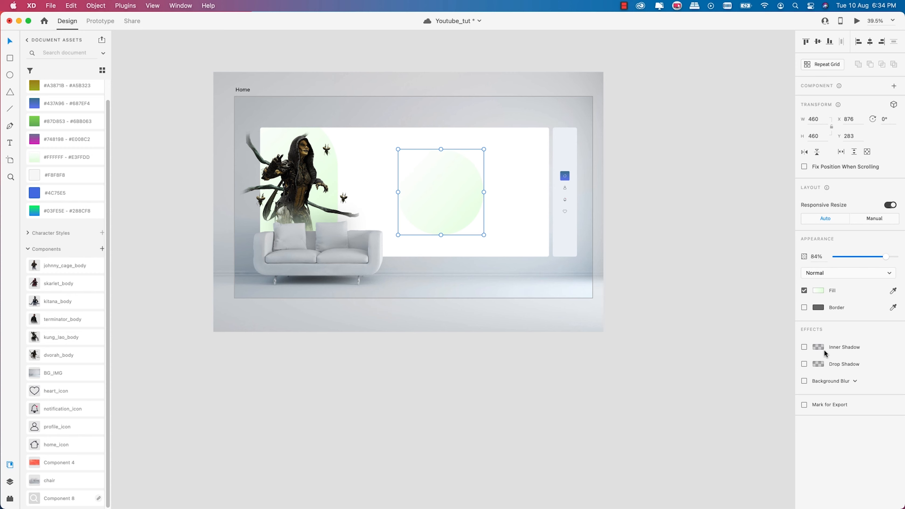
left_click(841, 381)
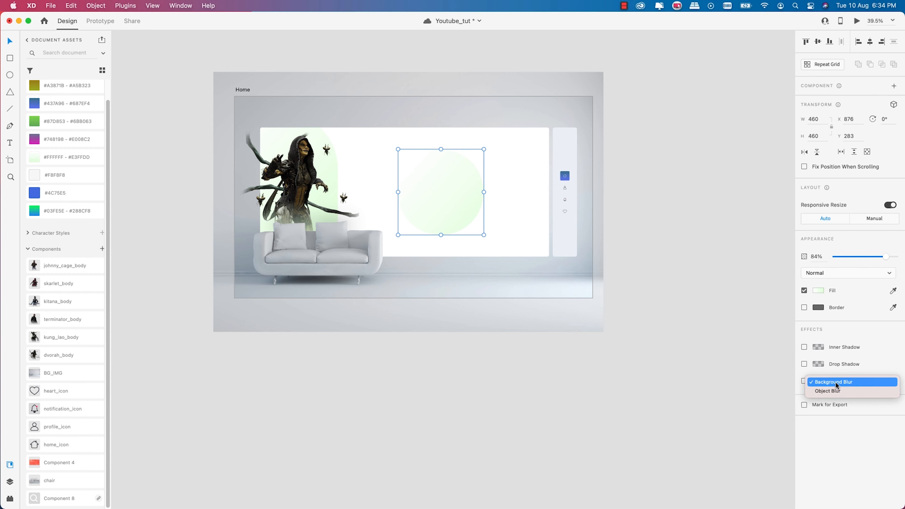
left_click(829, 388)
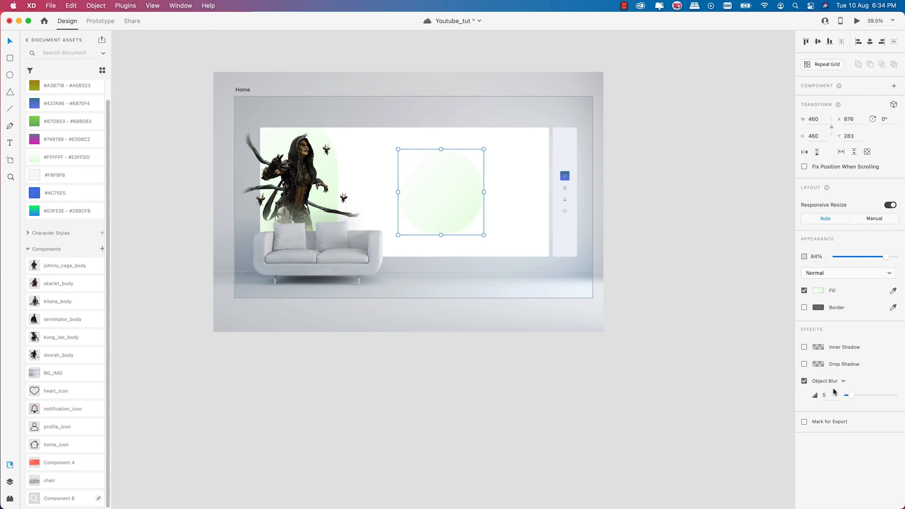
left_click_drag(865, 397, 862, 396)
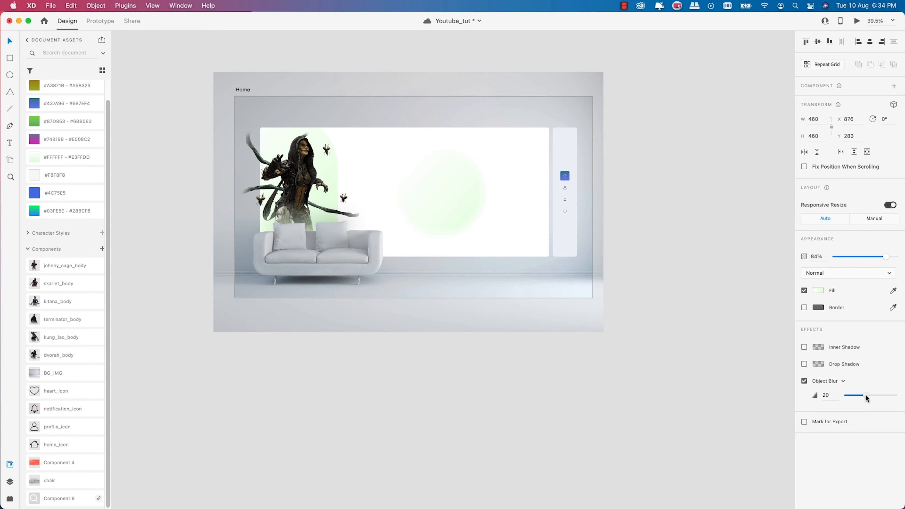
scroll(448, 171, "up", 3)
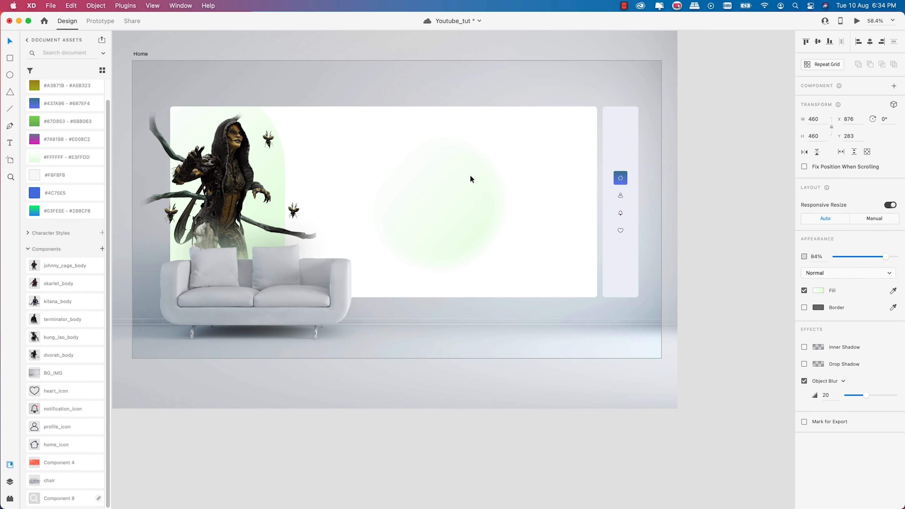
scroll(488, 172, "down", 1)
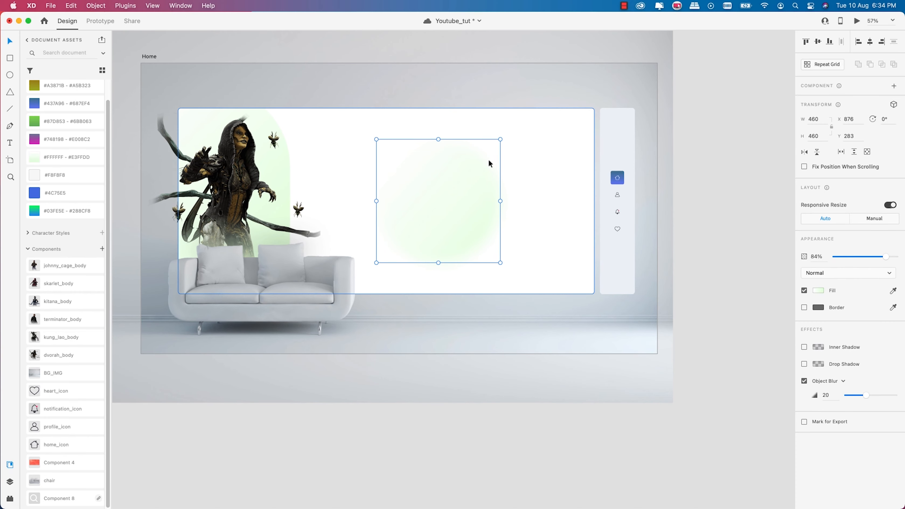
Draw a small circle inside the blurred circle and resize it to 128 by 128 at X 1078, Y 438
left_click(9, 465)
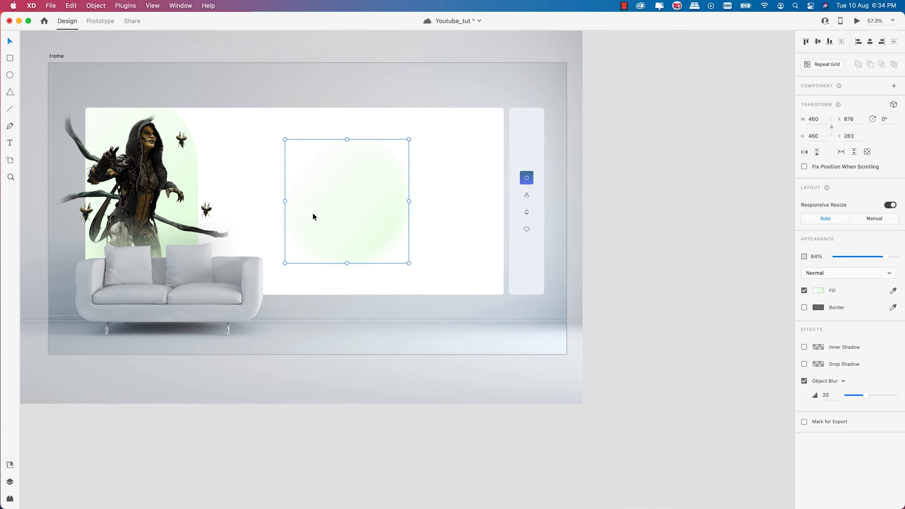
left_click_drag(312, 212, 405, 212)
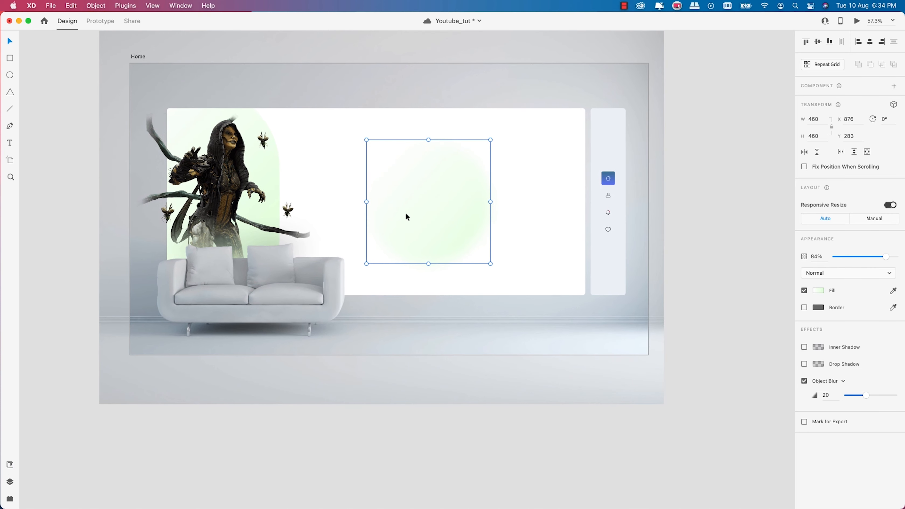
left_click(10, 75)
left_click_drag(439, 200, 466, 220)
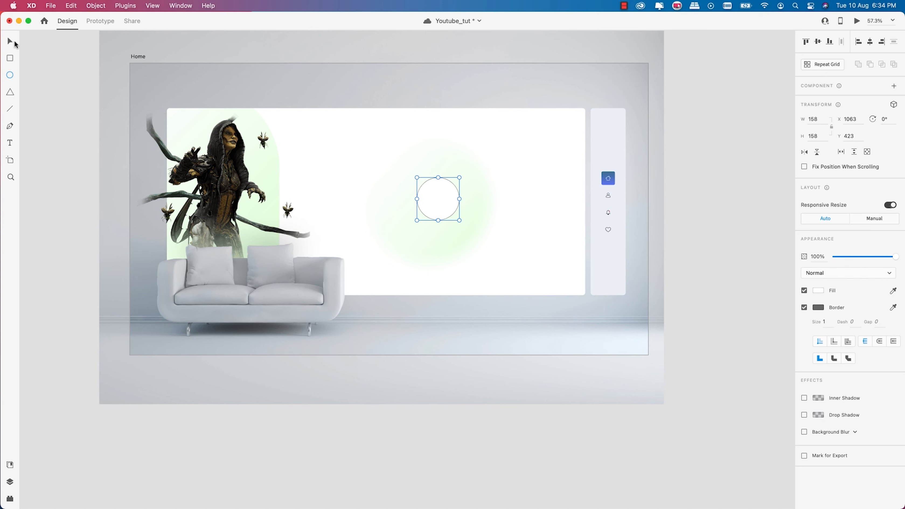
left_click(11, 42)
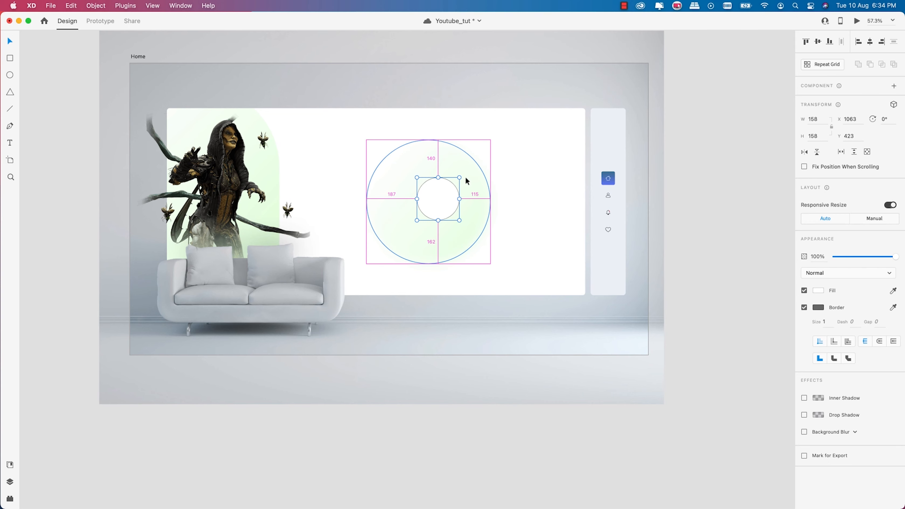
left_click_drag(459, 178, 458, 181)
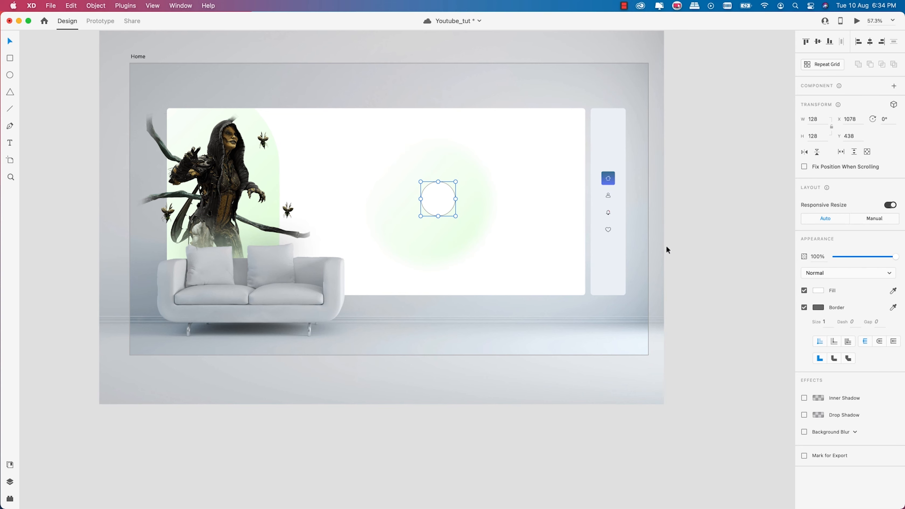
Fill the small circle with the #748198 - #E008C2 gradient and redirect the gradient diagonally from upper left to lower right
left_click(10, 482)
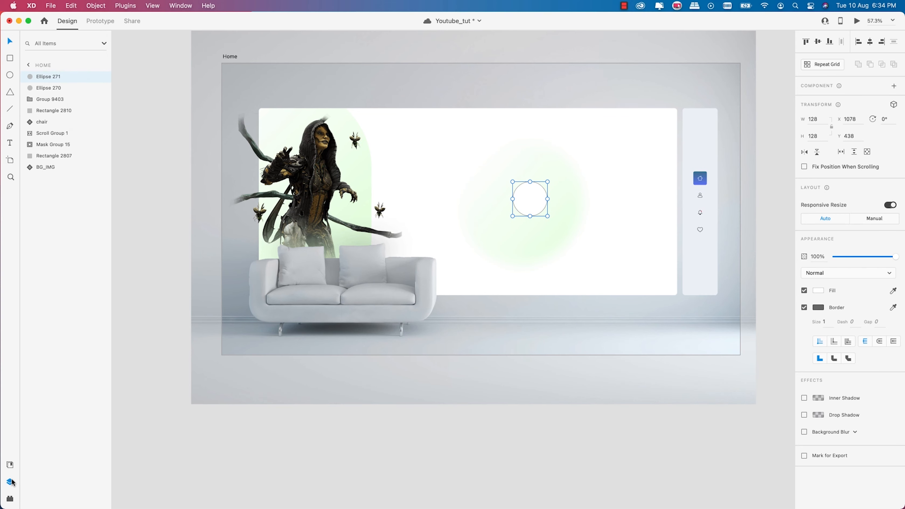
left_click(10, 464)
left_click(35, 139)
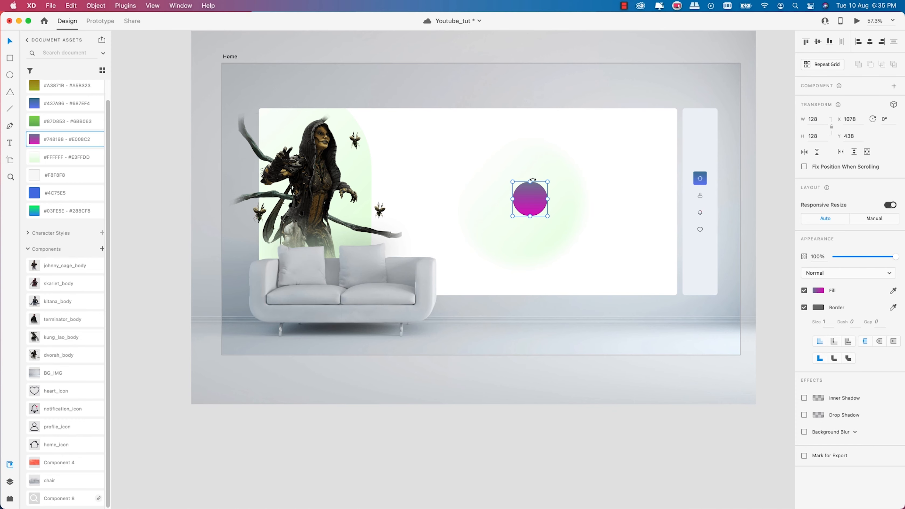
left_click(820, 291)
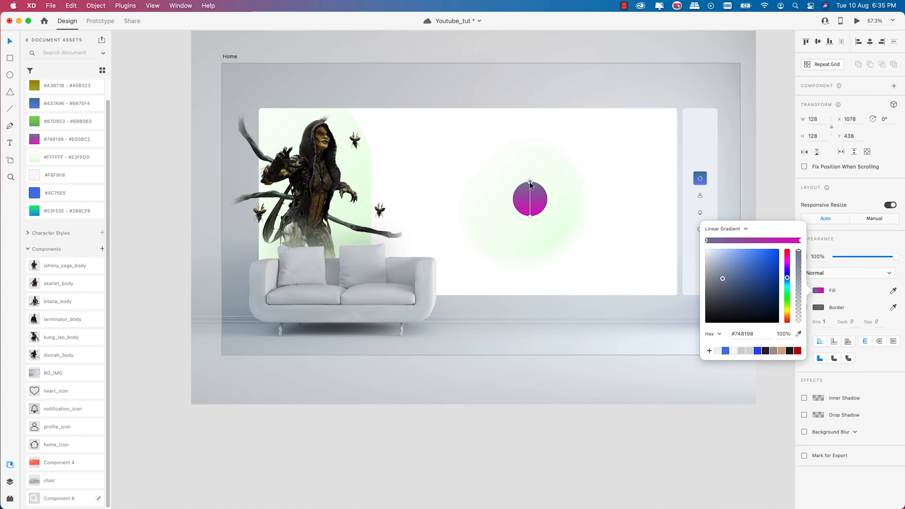
left_click_drag(530, 183, 519, 185)
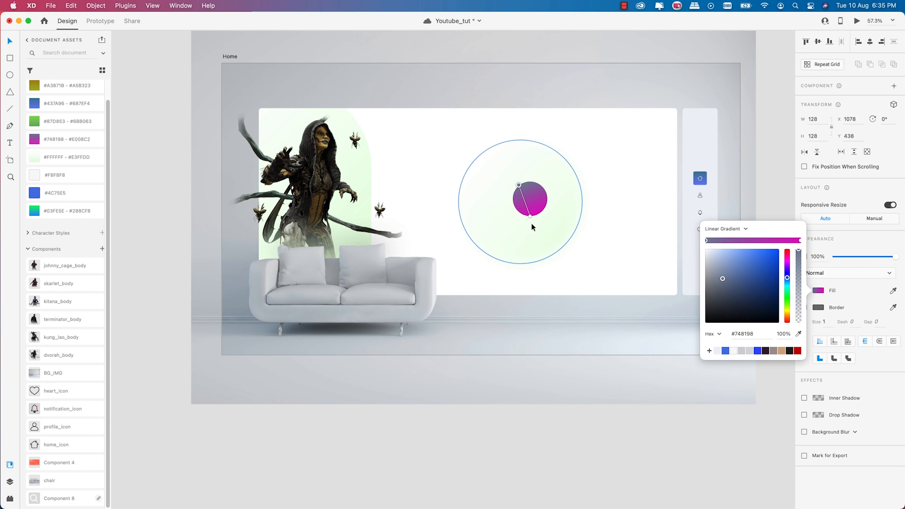
left_click_drag(530, 216, 542, 213)
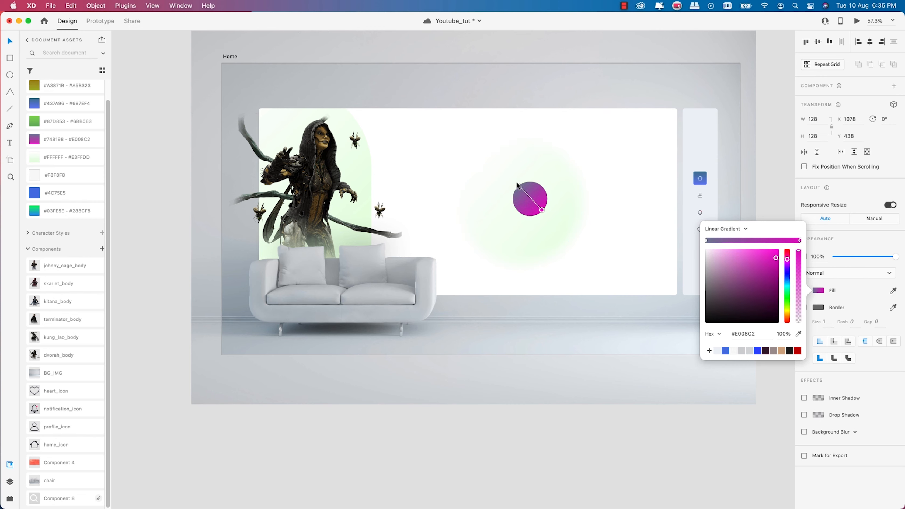
left_click_drag(518, 185, 513, 182)
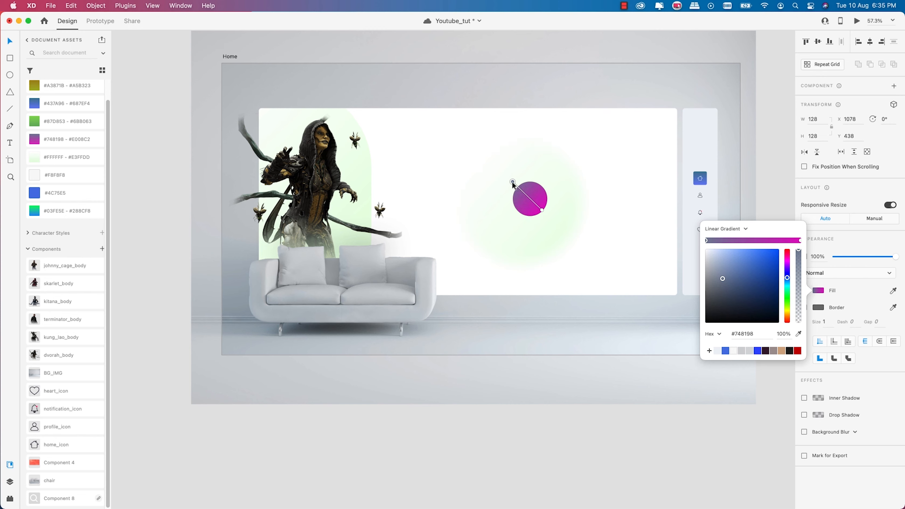
left_click(610, 229)
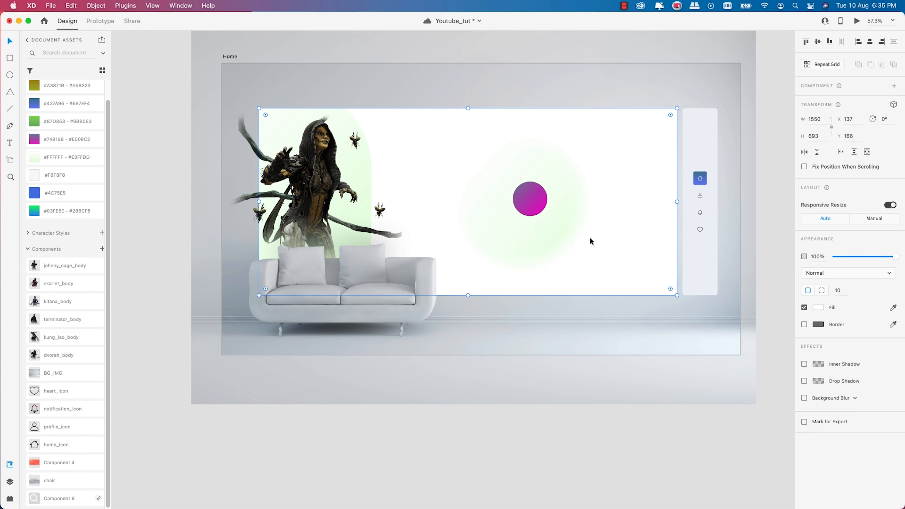
Duplicate the magenta circle toward the lower right, with the copy 116 by 116 at X 1261, Y 526
left_click_drag(590, 237, 522, 246)
scroll(478, 201, "up", 4)
left_click(442, 206)
key("alt")
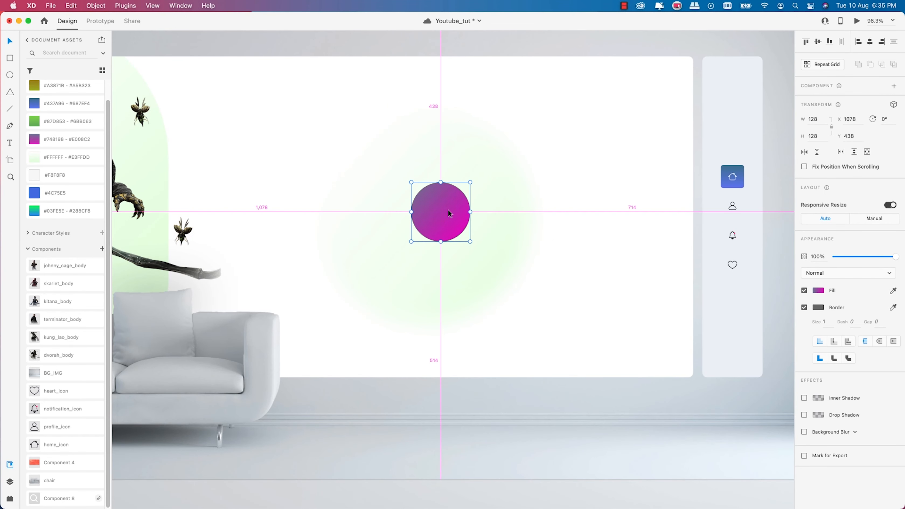
left_click_drag(445, 211, 548, 224)
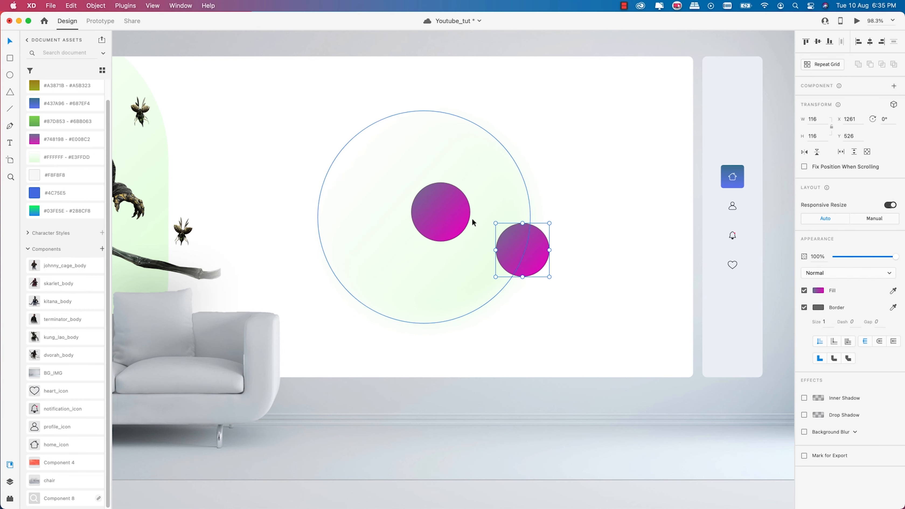
Remove the border from both magenta circles
left_click(441, 211, "shift")
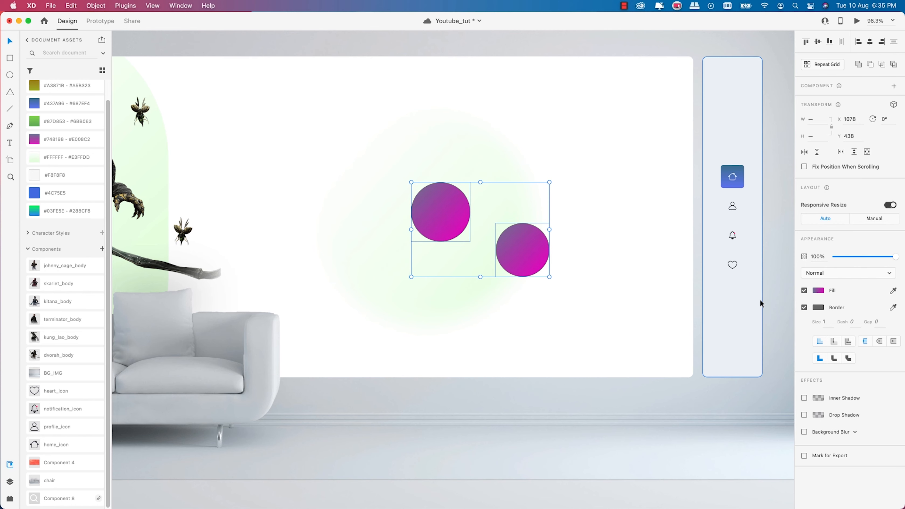
left_click(804, 308)
left_click(583, 242)
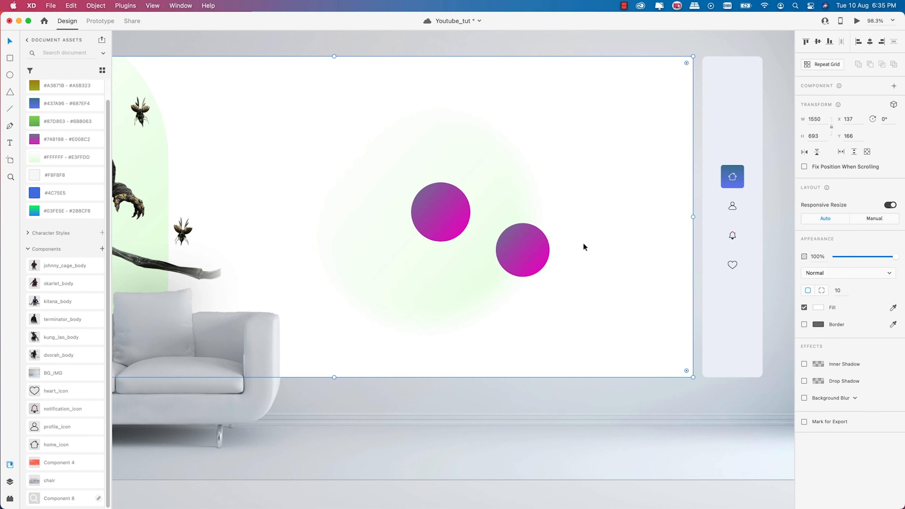
Fill the lower-right circle with the #87D853 - #6BB063 gradient and check its gradient direction
left_click(523, 251)
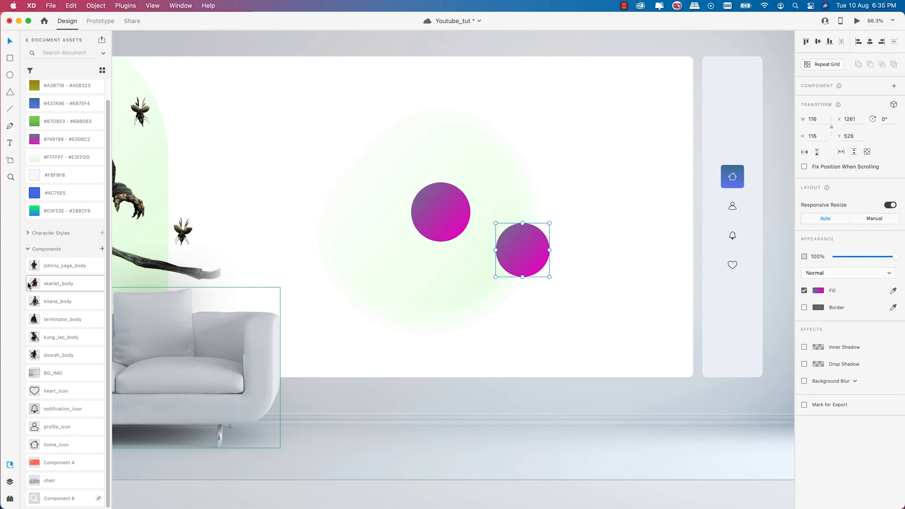
left_click(52, 125)
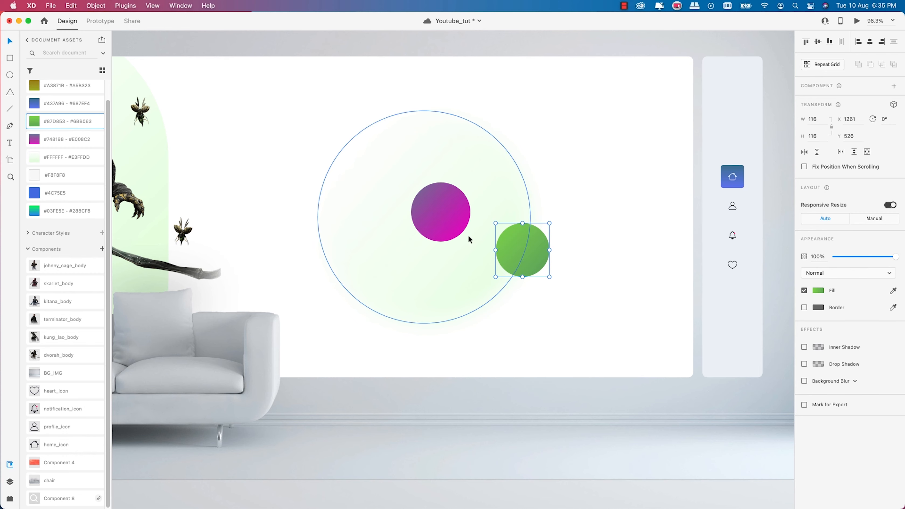
left_click(817, 290)
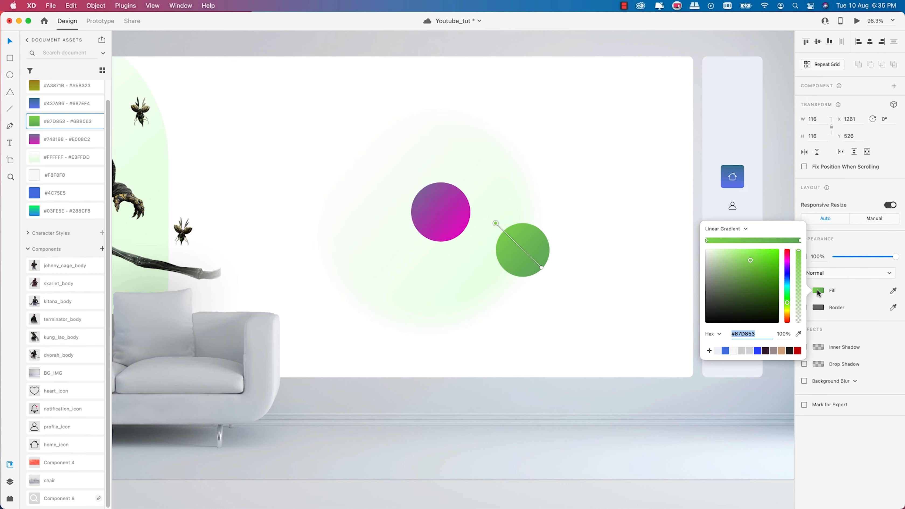
left_click(584, 258)
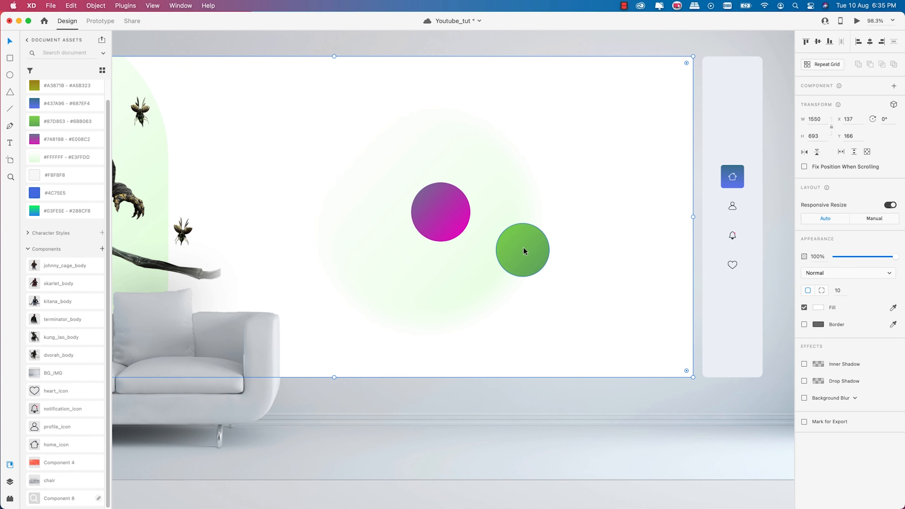
Duplicate the green circle as a 68 by 68 copy at X 1393, Y 417, filled with #A3871B - #A5B323, and shift the original slightly down
left_click_drag(523, 251, 572, 193)
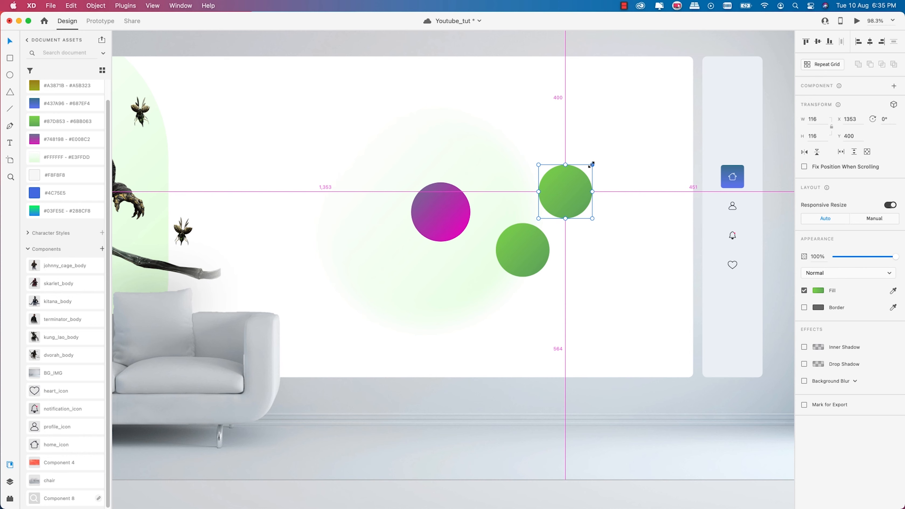
left_click_drag(591, 164, 578, 187)
mouse_move(524, 252)
left_mouse_down()
mouse_move(514, 260)
mouse_move(522, 262)
left_mouse_up()
left_click(575, 198)
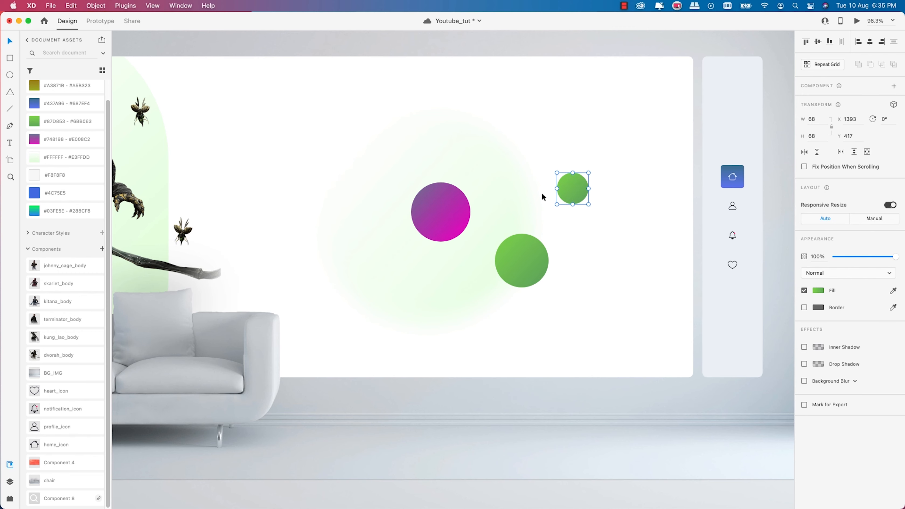
left_click(52, 87)
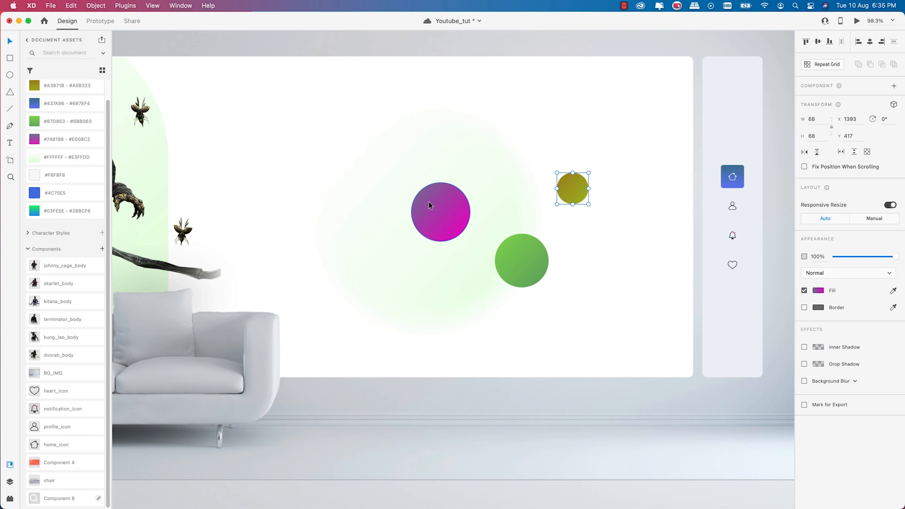
Duplicate the magenta circle toward the upper right and enlarge the copy to 155 by 155 at X 1181, Y 269
left_click_drag(430, 204, 496, 151)
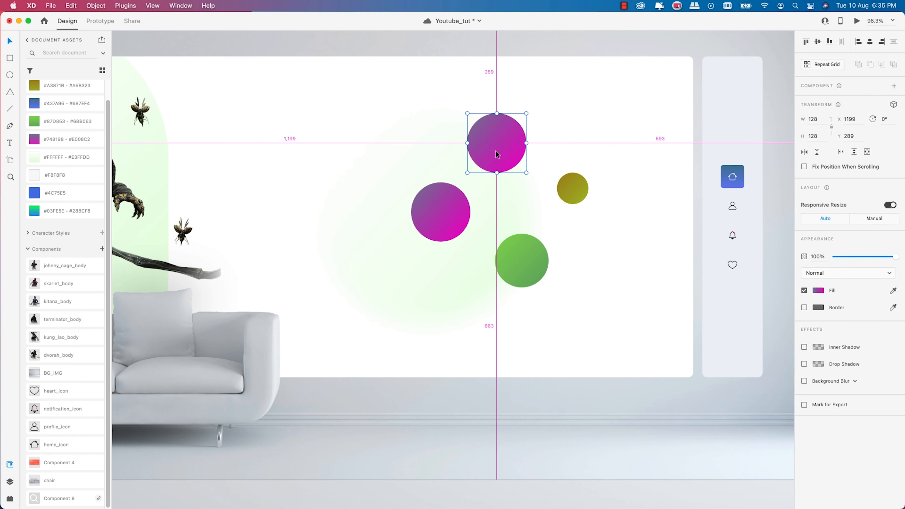
mouse_move(526, 114)
left_mouse_down()
mouse_move(546, 102)
mouse_move(529, 107)
left_mouse_up()
left_click_drag(485, 155, 486, 149)
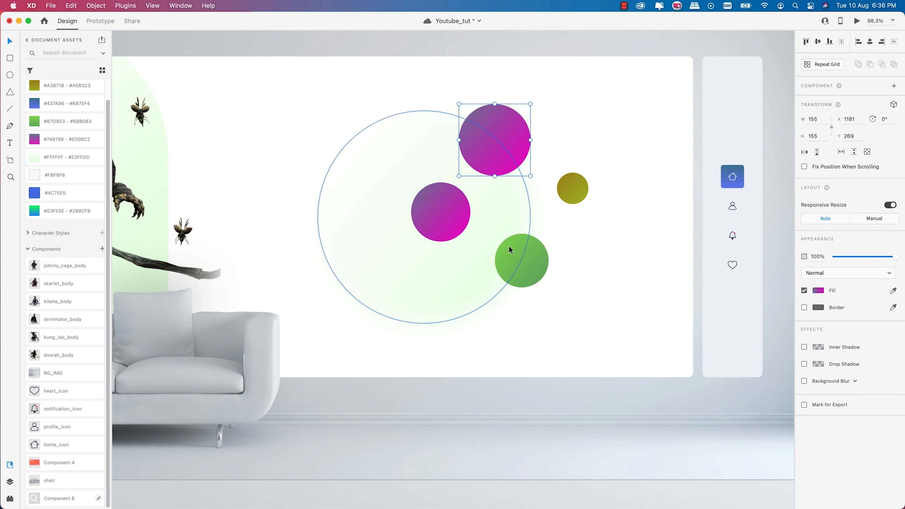
Nudge the original magenta circle slightly down and the green circle slightly up to even out the spacing
left_click_drag(448, 222, 448, 226)
left_click_drag(529, 259, 530, 253)
scroll(526, 251, "down", 3)
Fill the largest solid circle above the others with the #437A96 - #687EF4 gradient and open its fill for editing
left_click(514, 177)
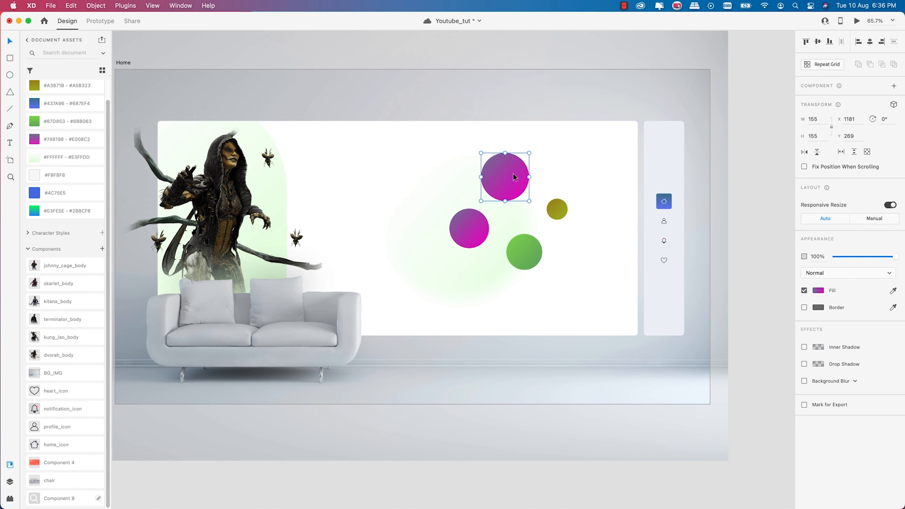
left_click(54, 104)
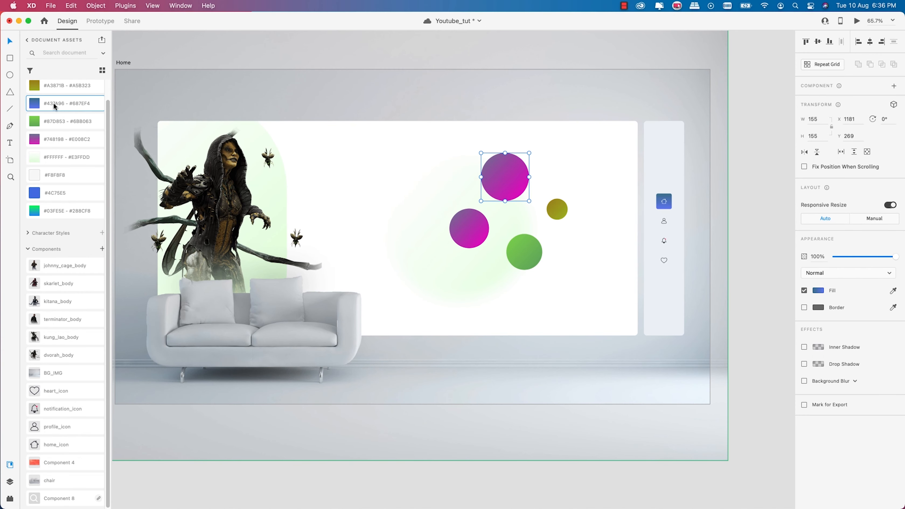
scroll(561, 179, "up", 3)
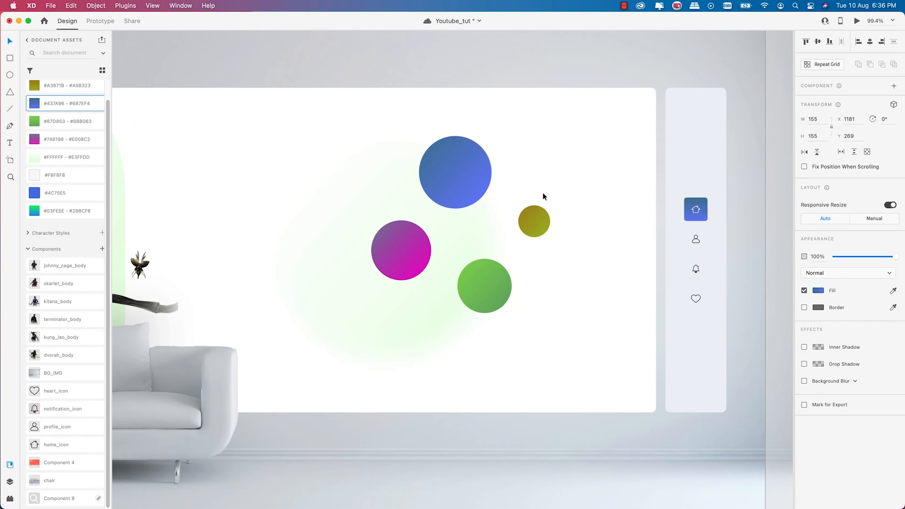
scroll(543, 196, "up", 1)
left_click(818, 291)
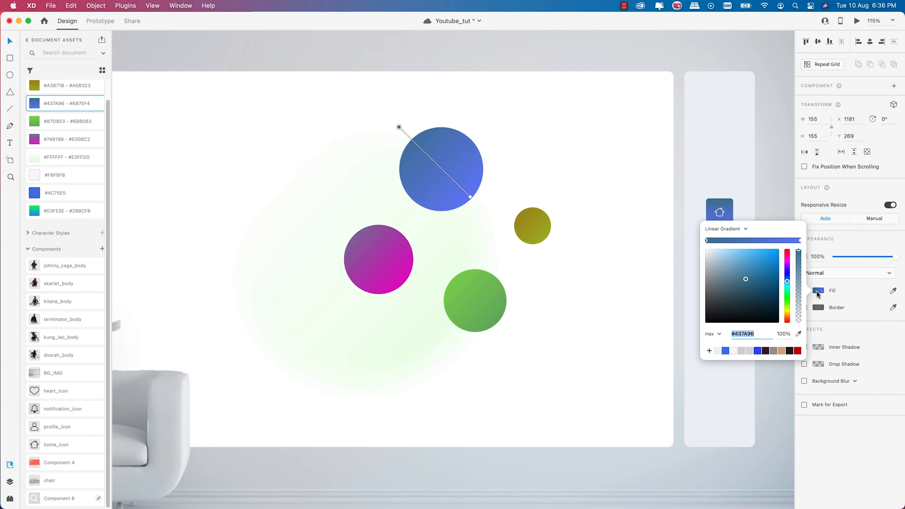
Close the blue circle's fill editing, deselect it and review the arrangement of the gradient circles on the artboard
left_click(818, 292)
scroll(502, 216, "down", 3)
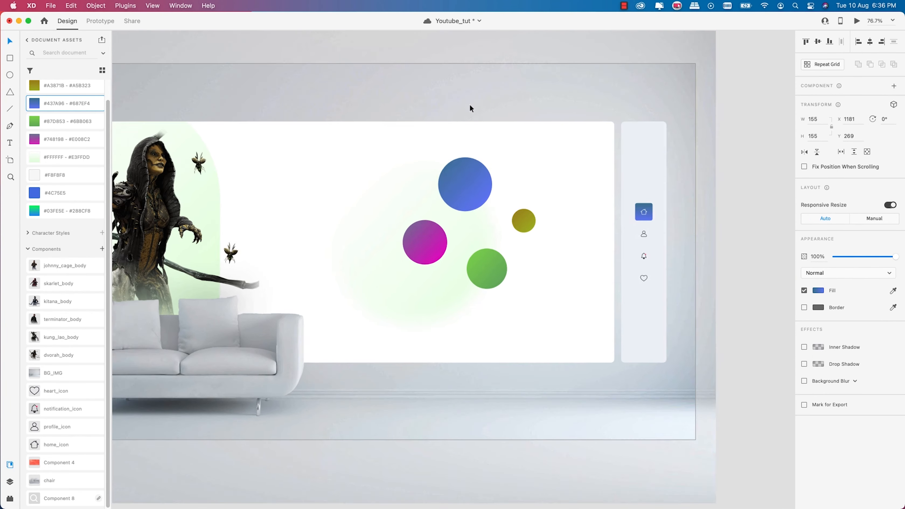
scroll(469, 106, "down", 2)
left_click(664, 138)
scroll(433, 210, "up", 2)
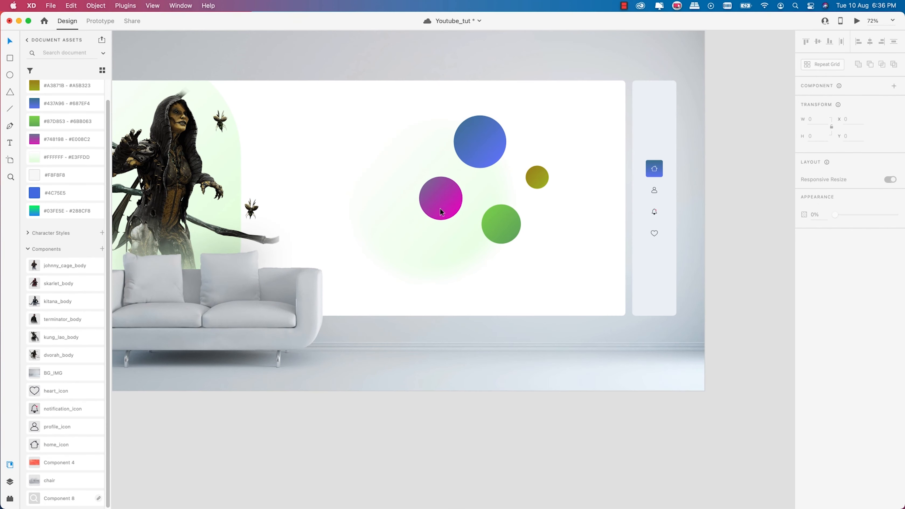
scroll(462, 201, "down", 2)
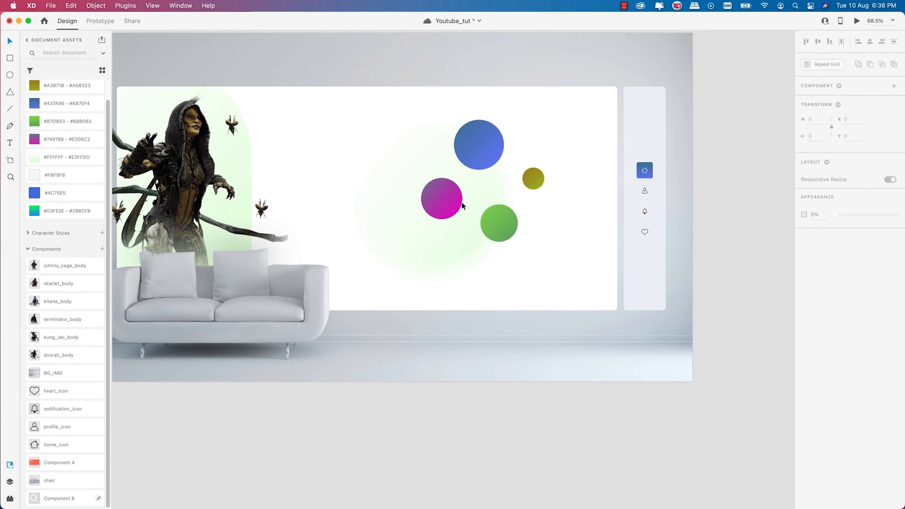
scroll(462, 202, "up", 4)
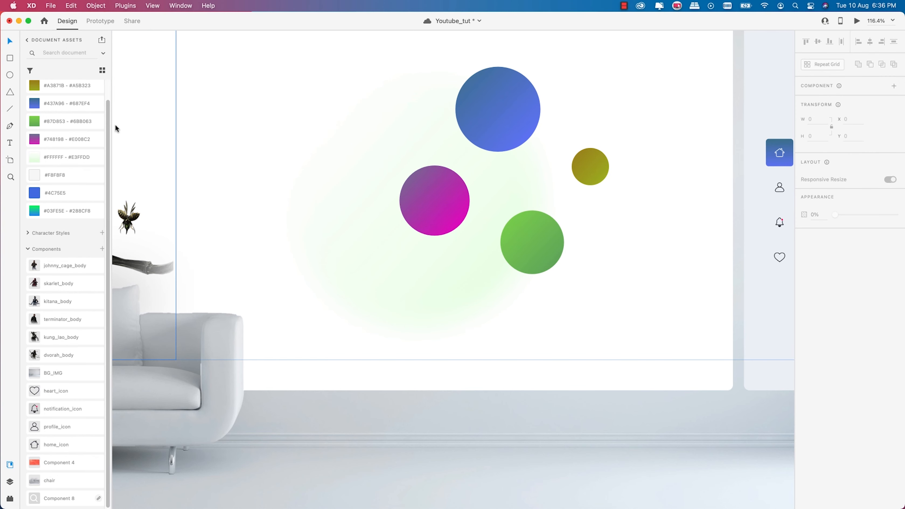
Collapse the Colors and Components groups in the document assets
scroll(66, 107, "up", 1)
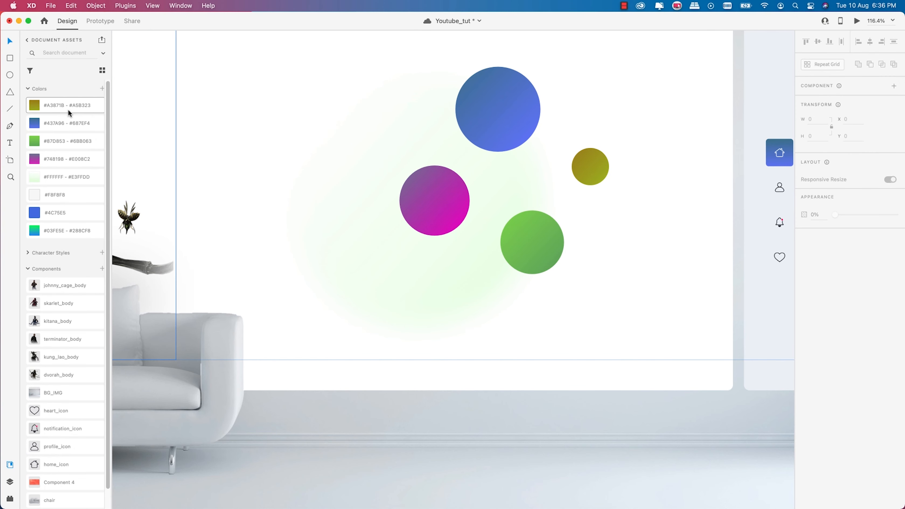
left_click(28, 88)
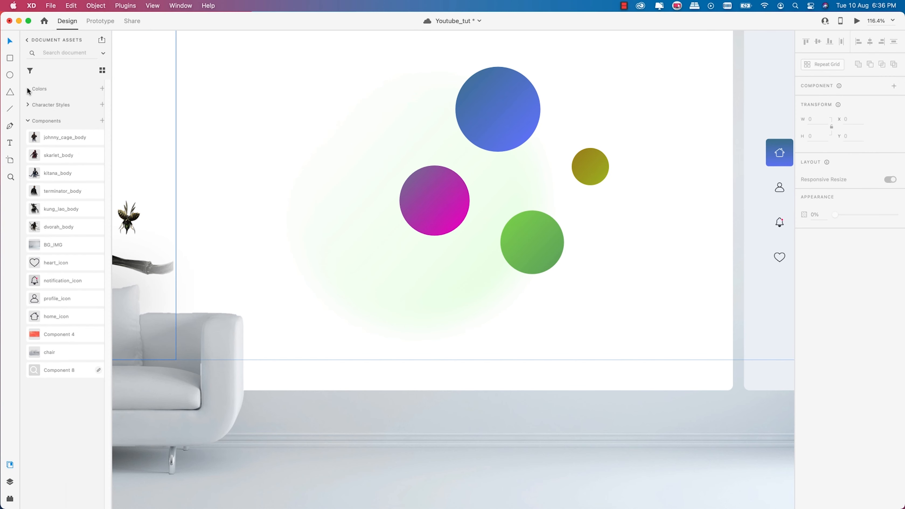
left_click(28, 121)
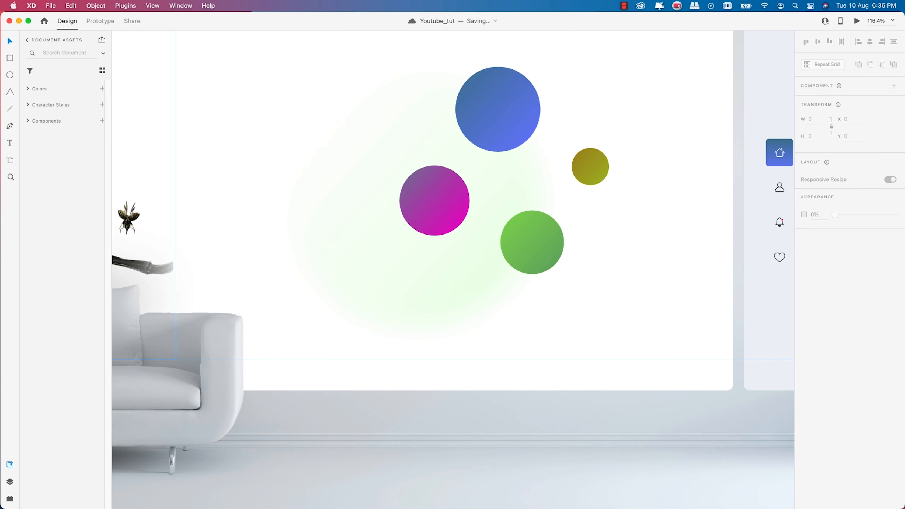
Add a centred text label reading "Strenght" just above and beside the blue circle
scroll(452, 181, "down", 2)
scroll(453, 181, "down", 2)
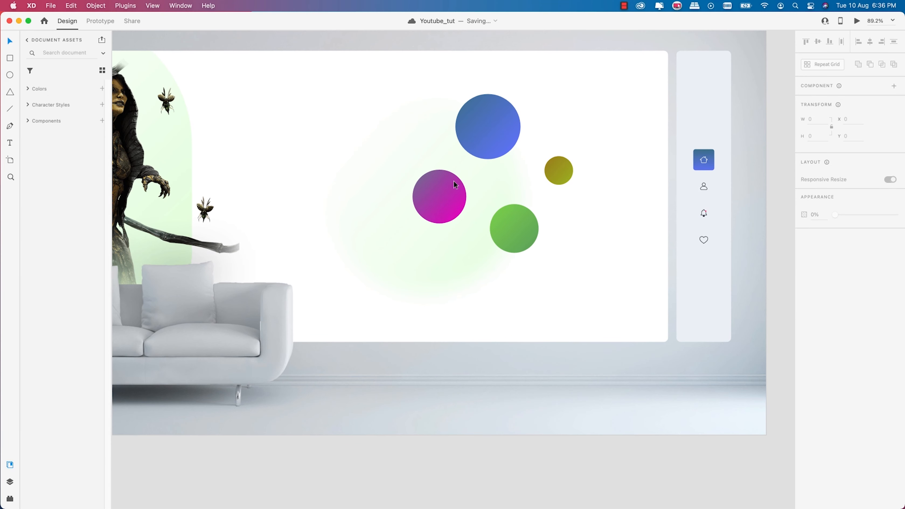
left_click(10, 142)
left_click(451, 91)
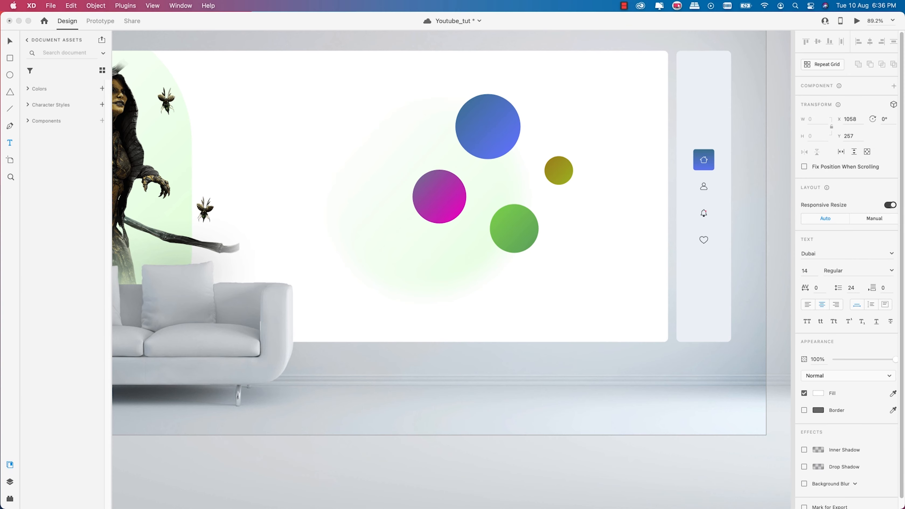
type("Strenght")
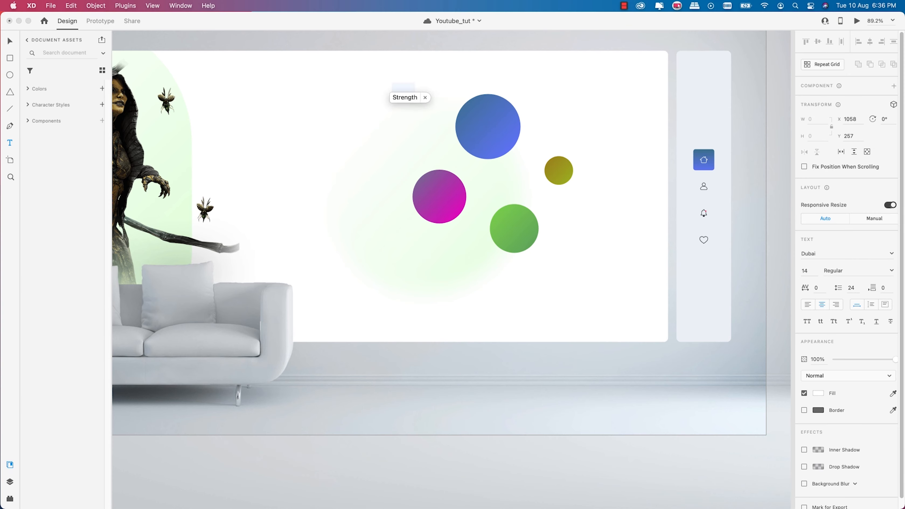
key("Escape")
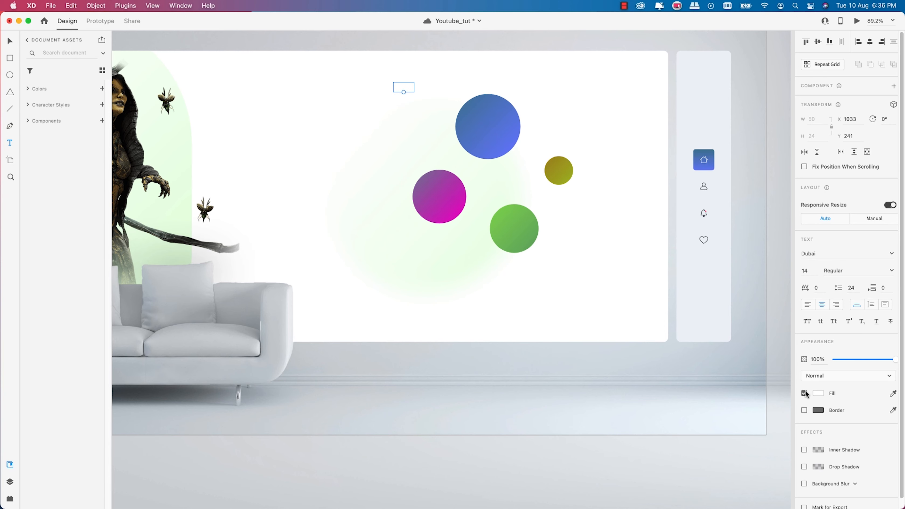
Fill the "Strenght" label with #1B1B1B and set its font size to 20
left_click(818, 394)
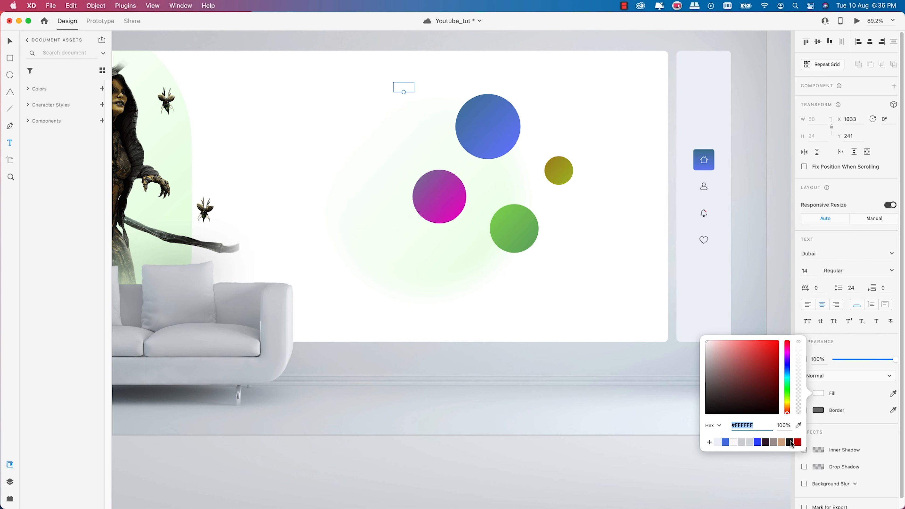
left_click(791, 442)
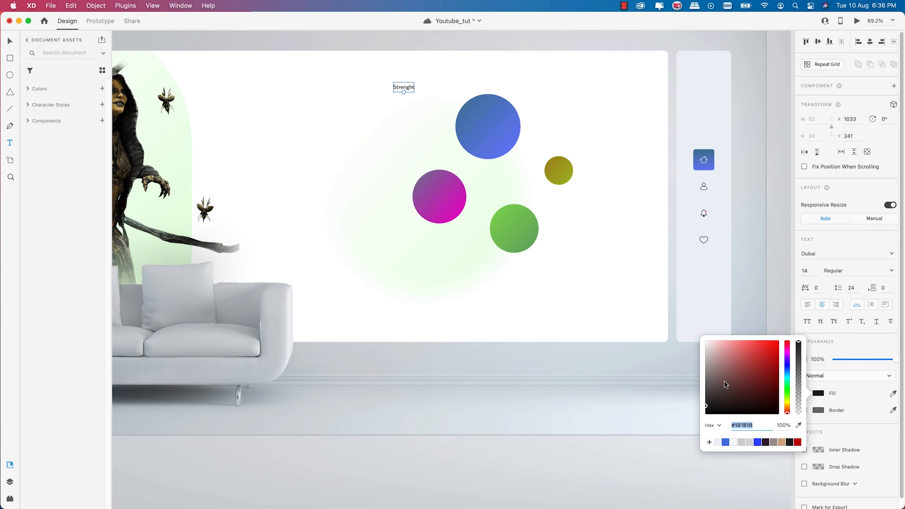
left_click(811, 267)
key("Up")
key("Up")
key("Up")
key("Up")
key("Up")
key("Up")
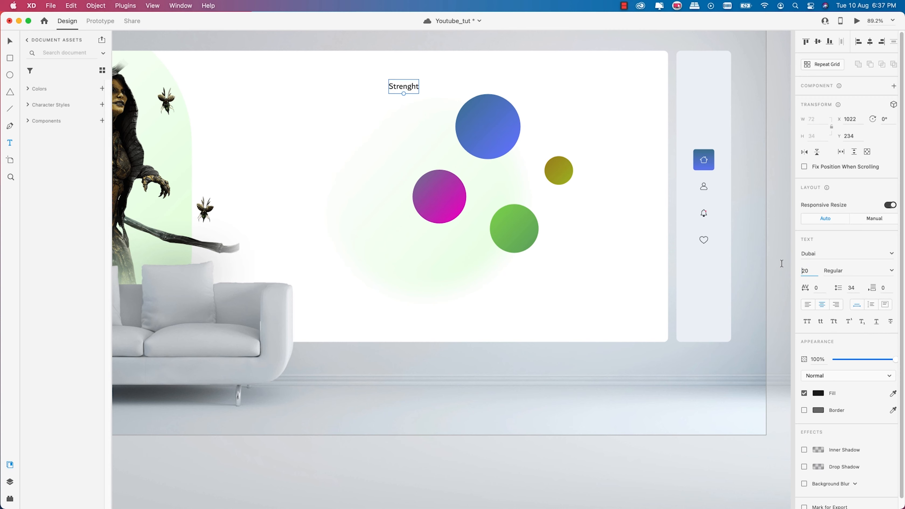
Move the "Strenght" label into the upper part of the blue circle and fill it with white #FFFFFF
left_click(10, 41)
left_click_drag(396, 86, 483, 131)
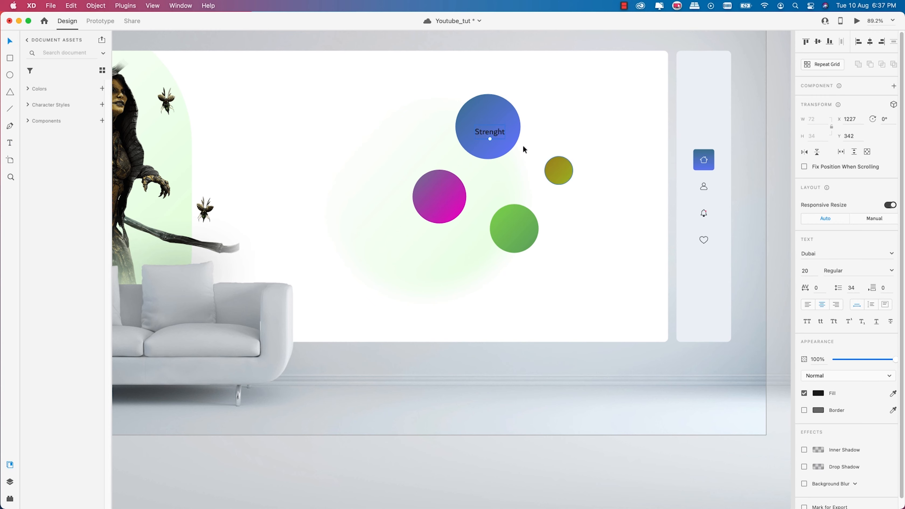
left_click(819, 393)
left_click_drag(757, 339, 674, 319)
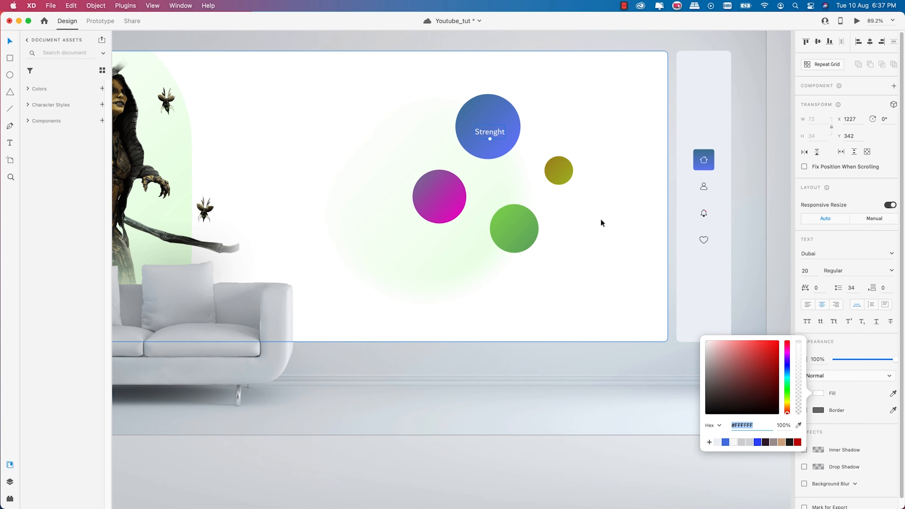
left_click_drag(491, 131, 488, 111)
Duplicate the "Strenght" label into the magenta circle and set the copy's font size to 18
left_click_drag(494, 115, 493, 131)
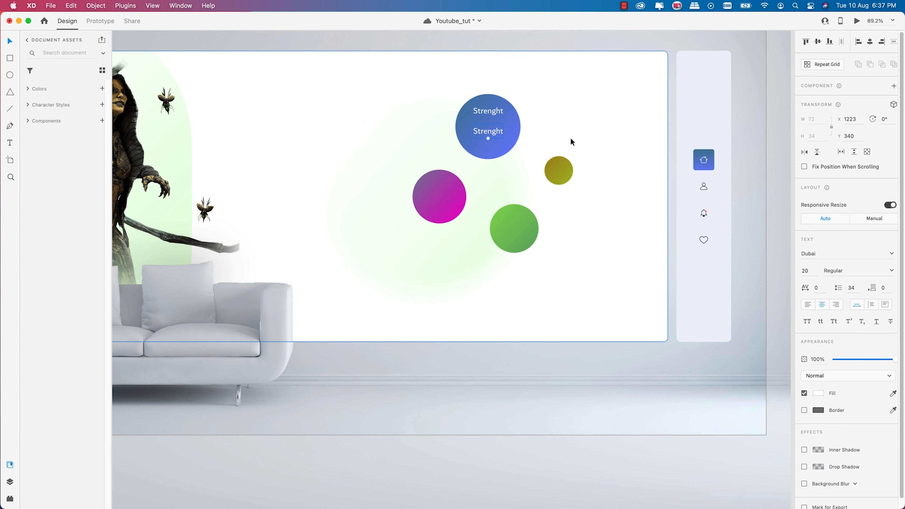
scroll(496, 134, "up", 3)
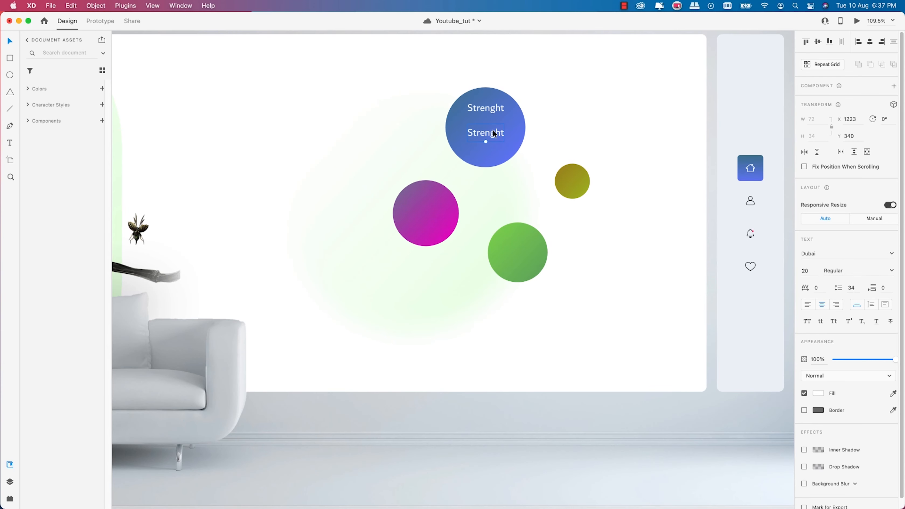
left_click_drag(493, 129, 432, 201)
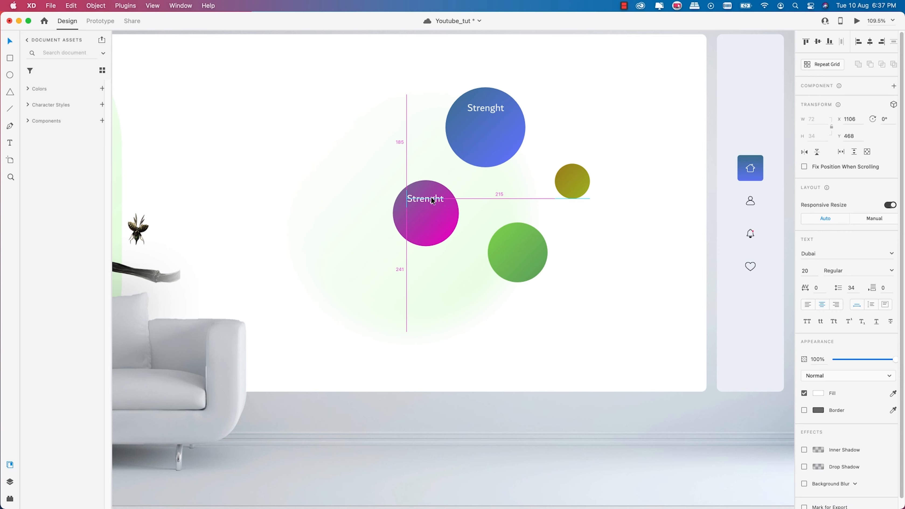
left_click_drag(432, 201, 432, 200)
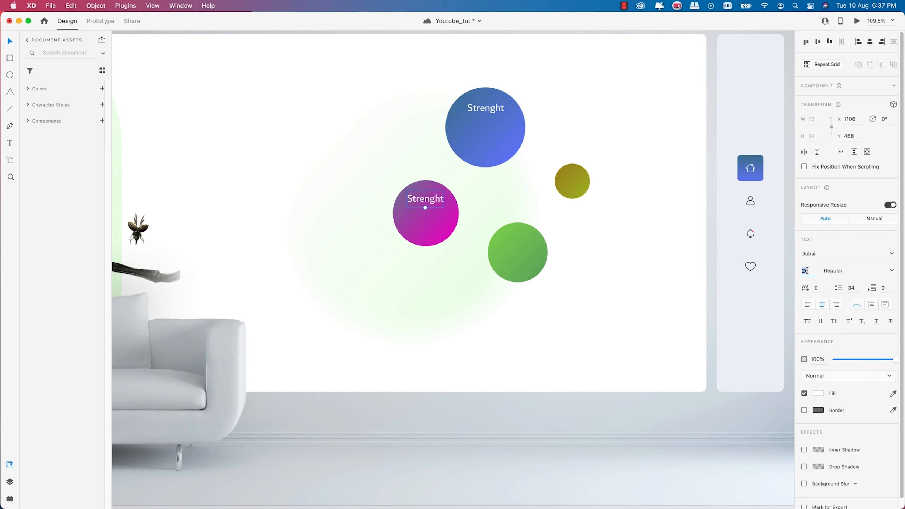
type("18")
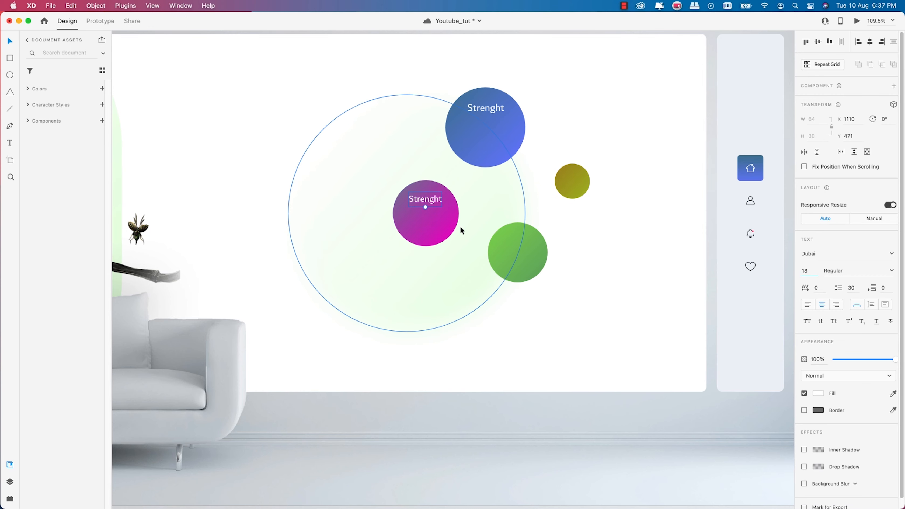
Change the magenta circle's label to "Kill Rate" and position it centred in the upper part of the circle
left_click(429, 198)
left_click_drag(429, 198, 430, 203)
double_click(429, 202)
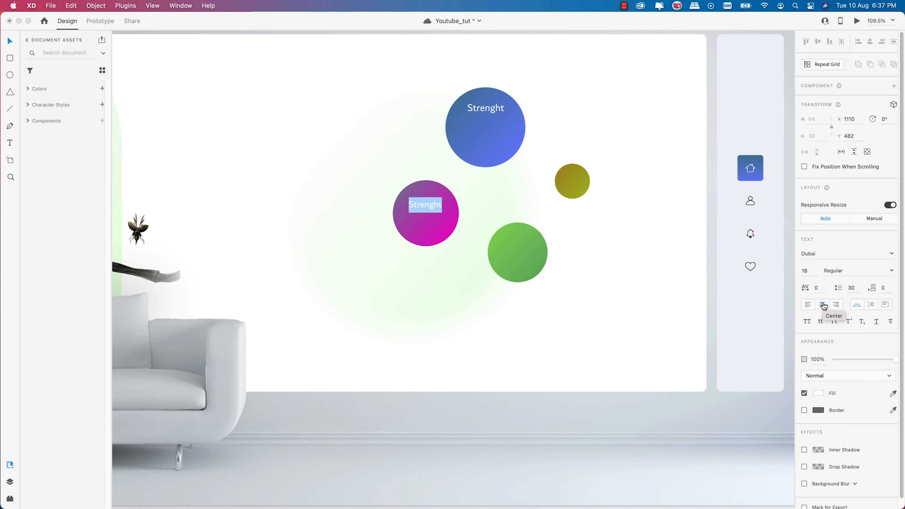
type("J")
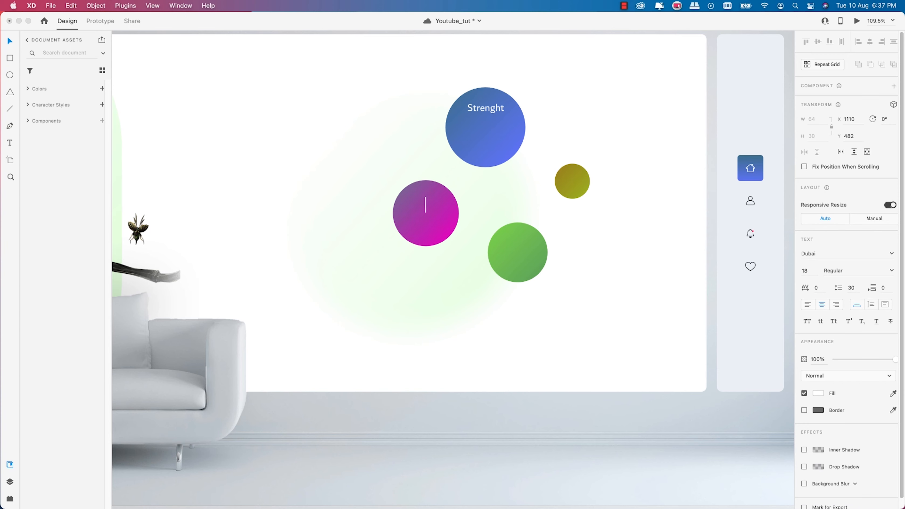
type("Kill Rate")
key("Escape")
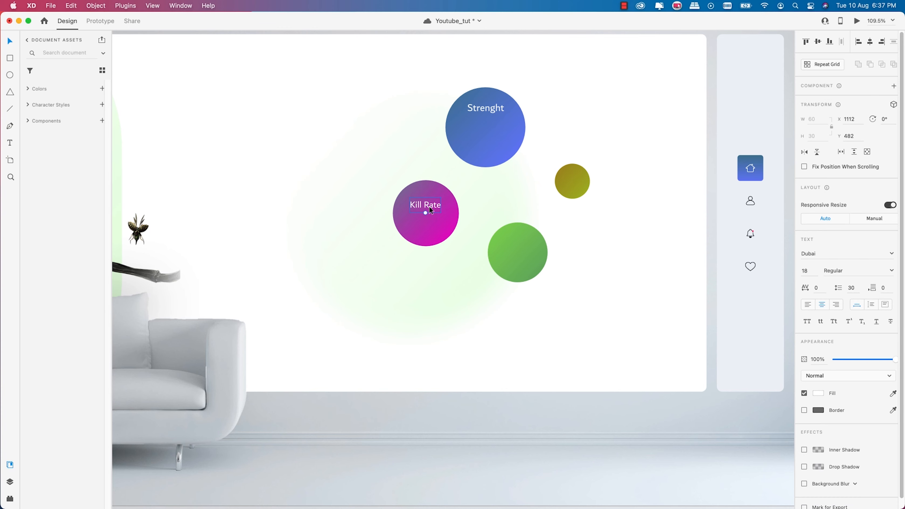
left_click_drag(430, 206, 430, 200)
Duplicate the "Kill Rate" label into the upper part of the green circle and set the copy's font size to 16
left_click_drag(421, 187, 521, 238)
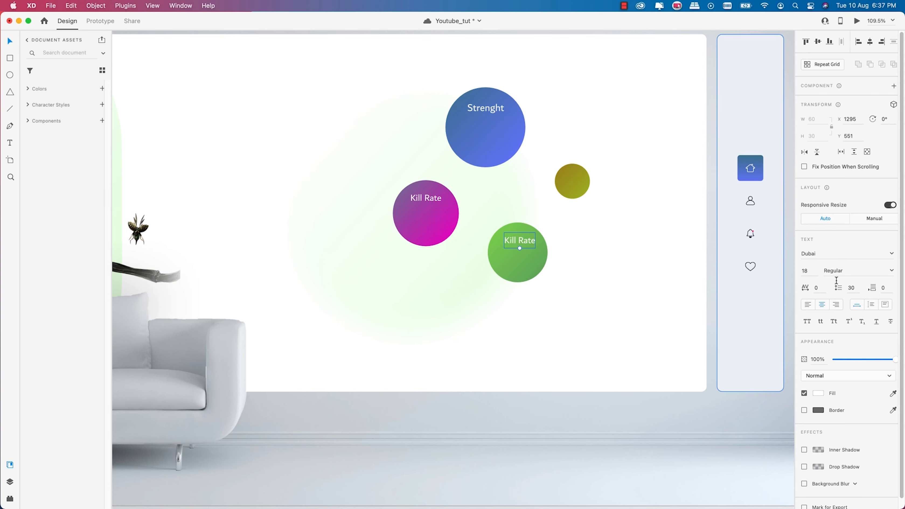
left_click(807, 271)
type("16")
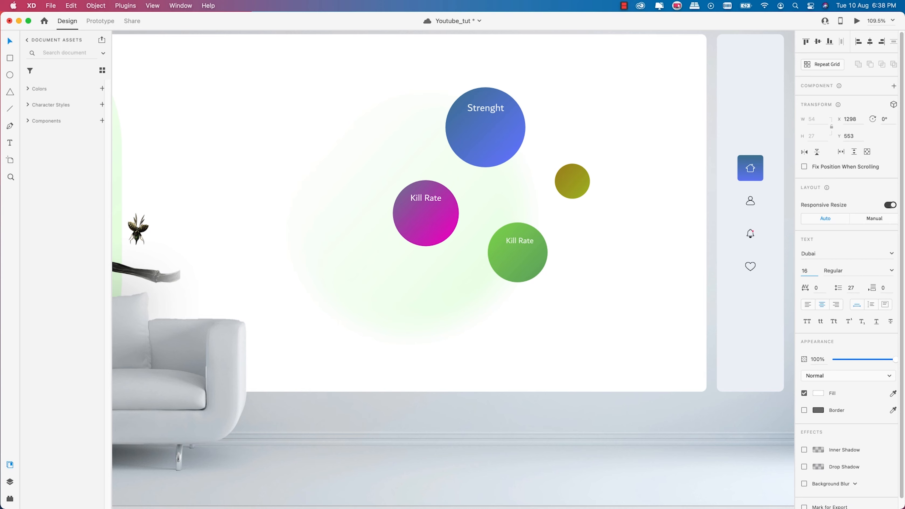
Change the green circle's label text to "Damages"
double_click(520, 243)
type("D")
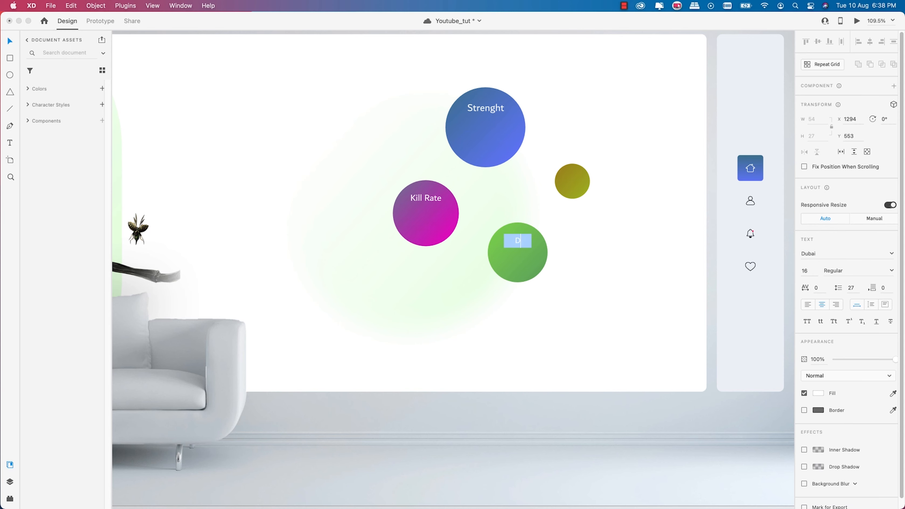
type("amages")
key("Escape")
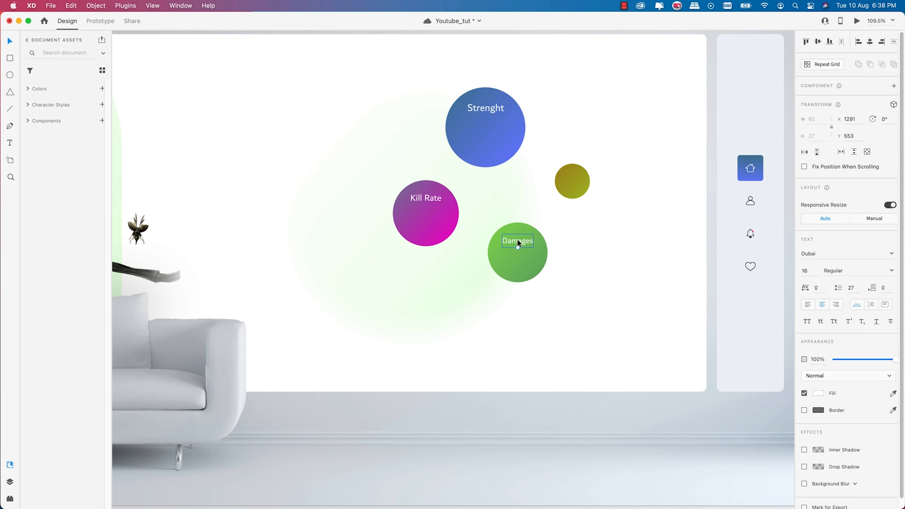
Duplicate the "Damages" label onto the small olive circle and set the copy's font size to 14
scroll(522, 228, "down", 5)
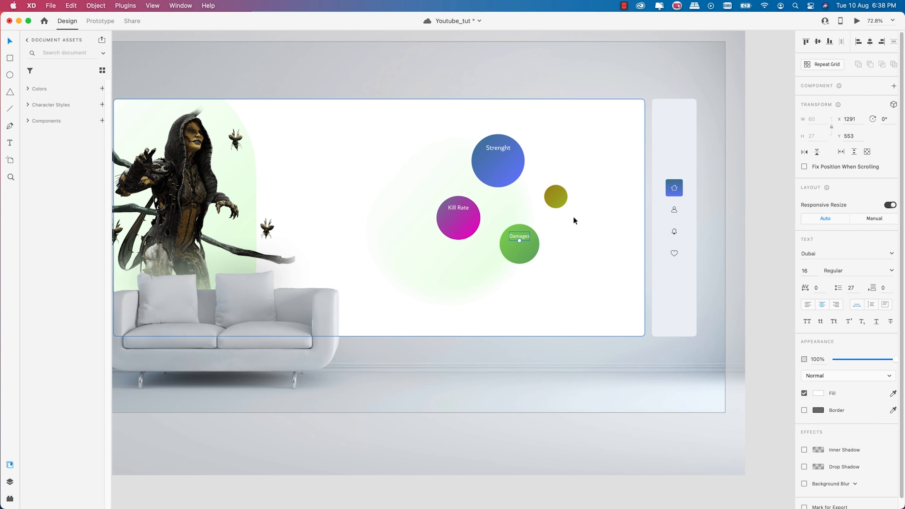
scroll(546, 229, "up", 5)
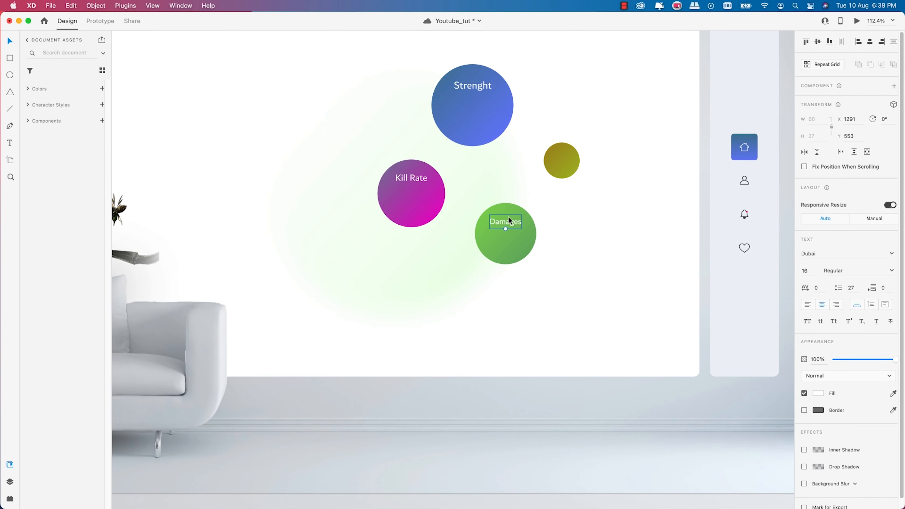
left_click_drag(509, 221, 563, 163)
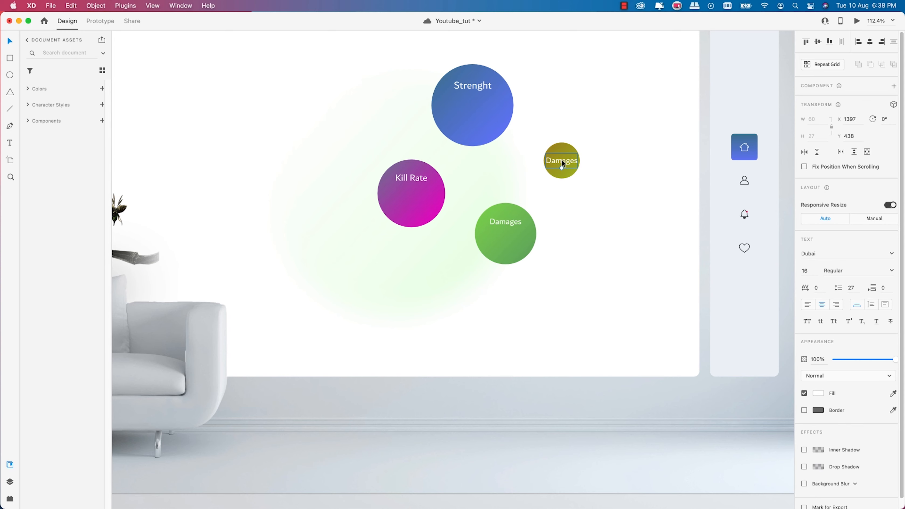
left_click(809, 271)
key("Down")
key("Down")
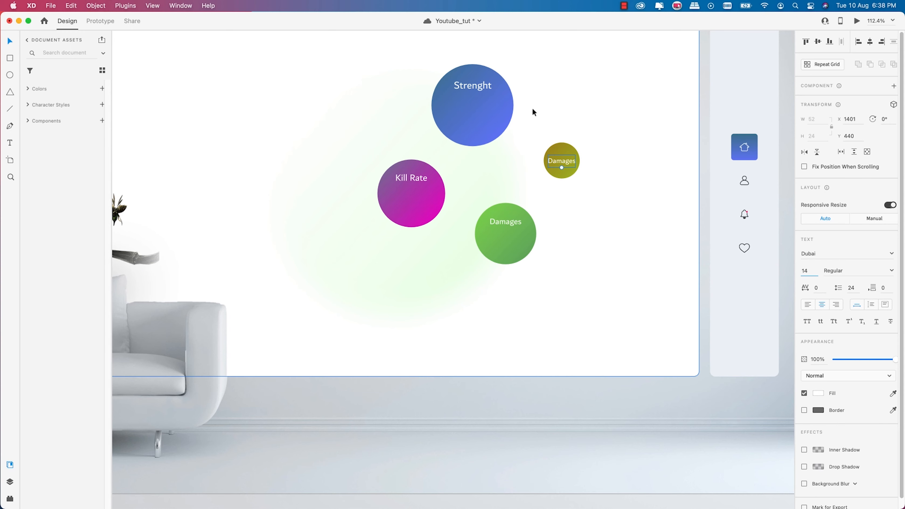
Nudge the olive circle's label slightly and change its text to "More"
left_click_drag(564, 161, 565, 161)
double_click(565, 161)
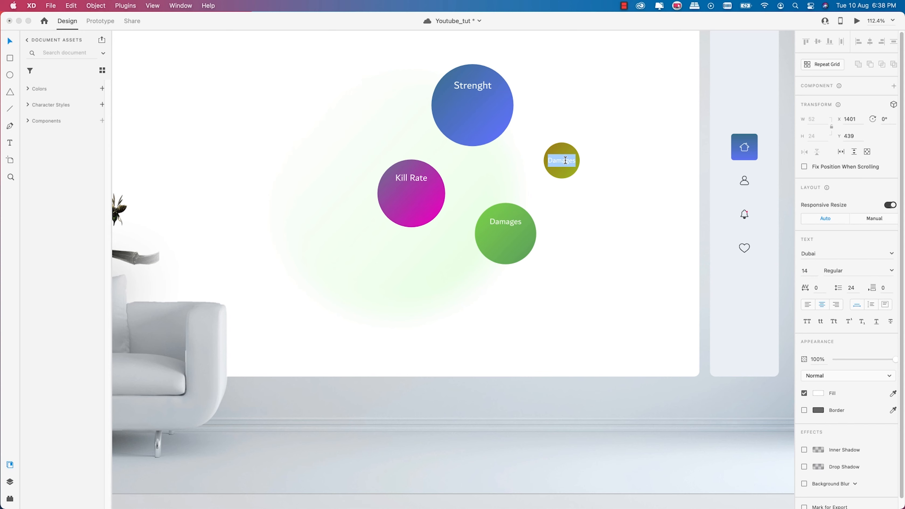
type("More")
key("Escape")
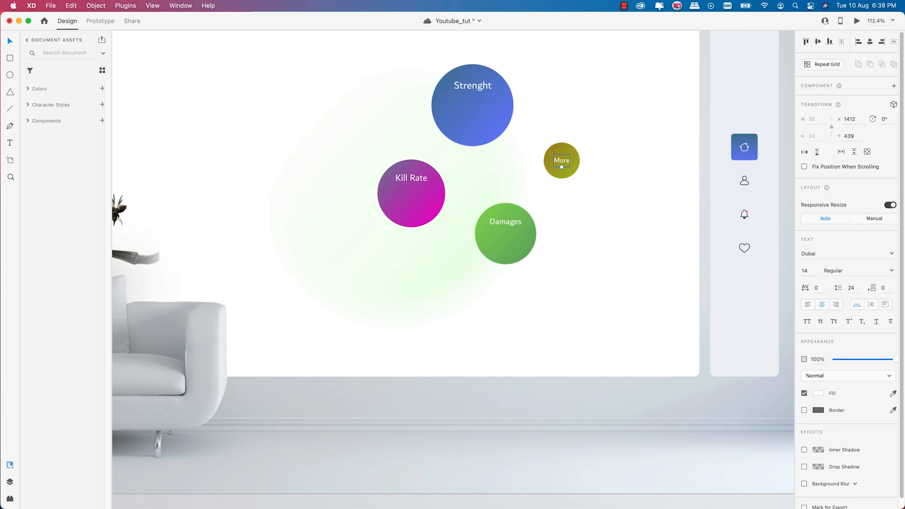
scroll(588, 157, "down", 10)
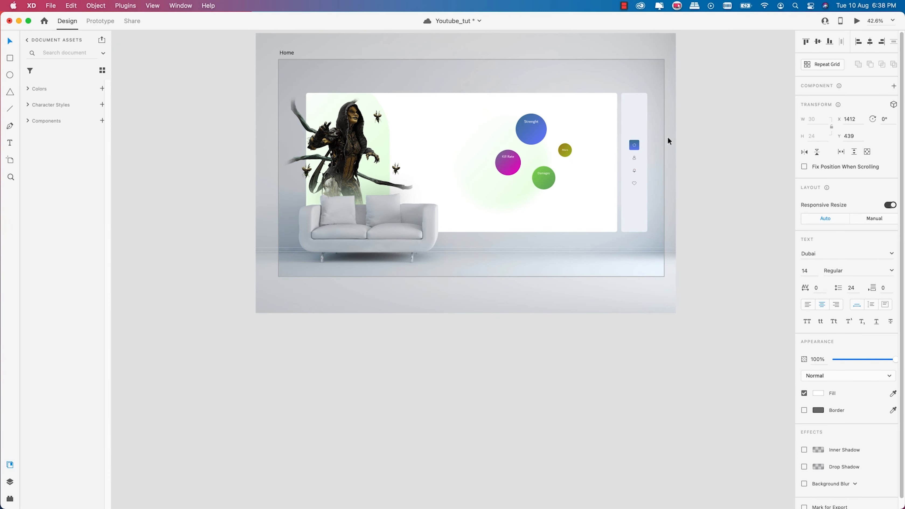
Deselect the olive circle's label and list the document's saved components
left_click(703, 137)
scroll(642, 132, "up", 4)
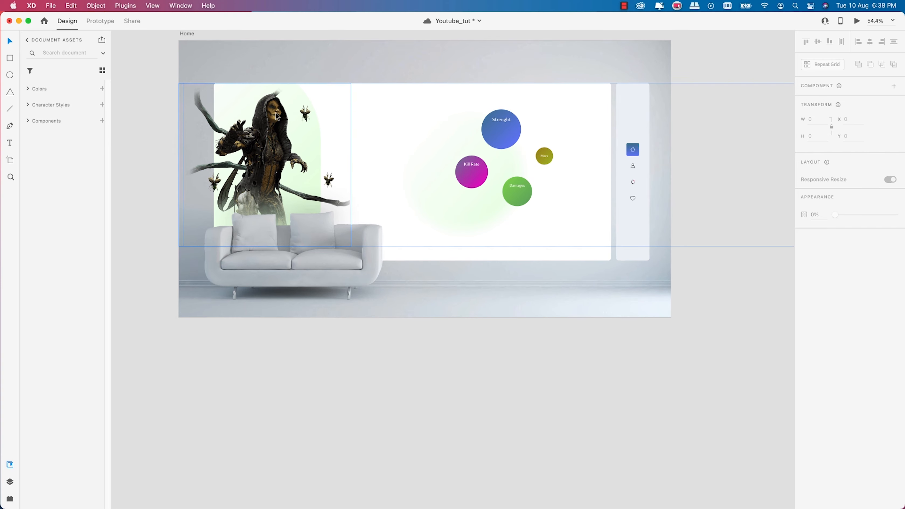
scroll(276, 116, "up", 2)
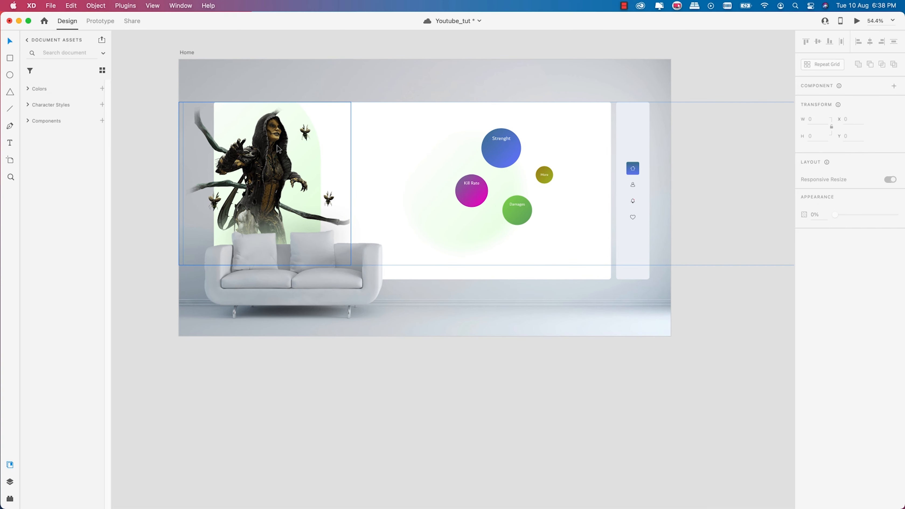
left_click(9, 482)
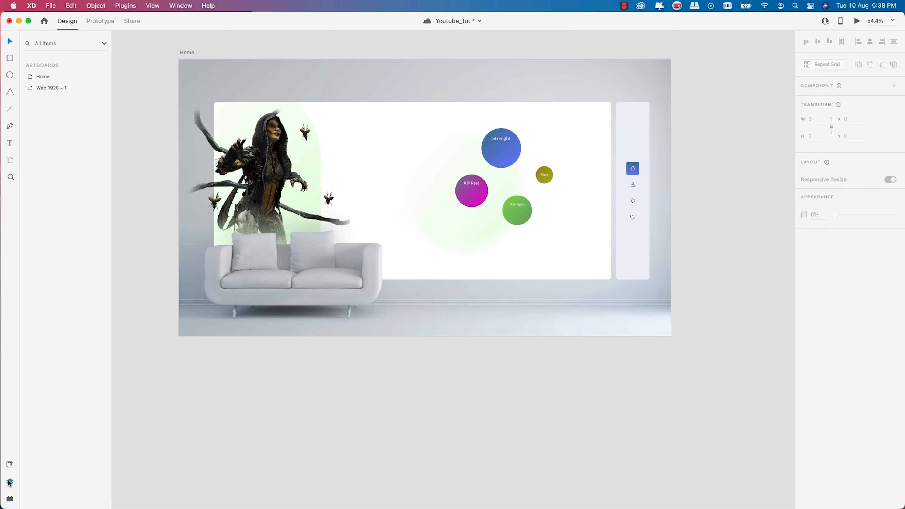
left_click(10, 465)
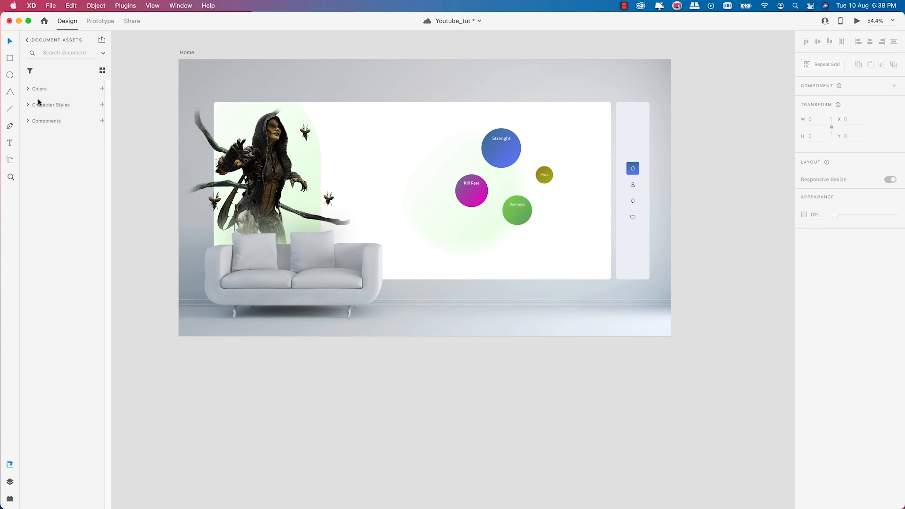
left_click(29, 121)
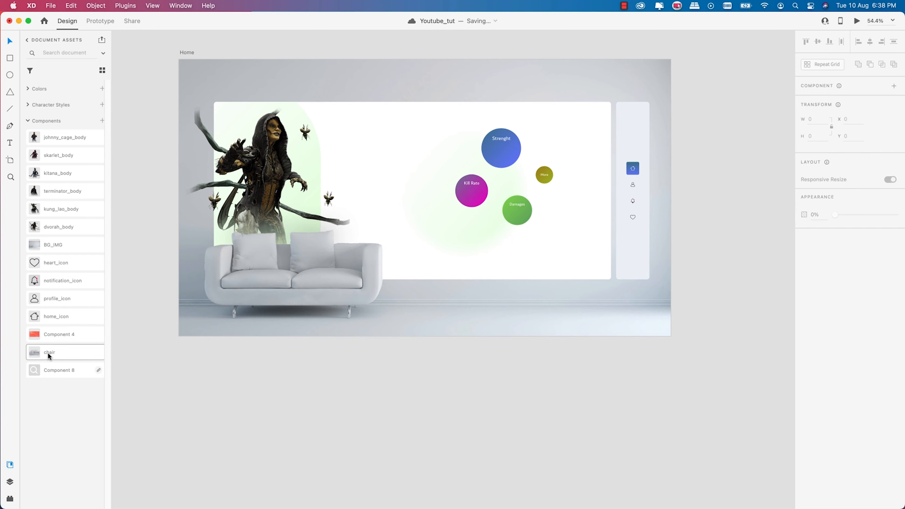
Place a copy of the red card Component 4, move it off the artboard onto the pasteboard and ungroup it
left_click_drag(45, 335, 400, 169)
scroll(379, 172, "down", 5)
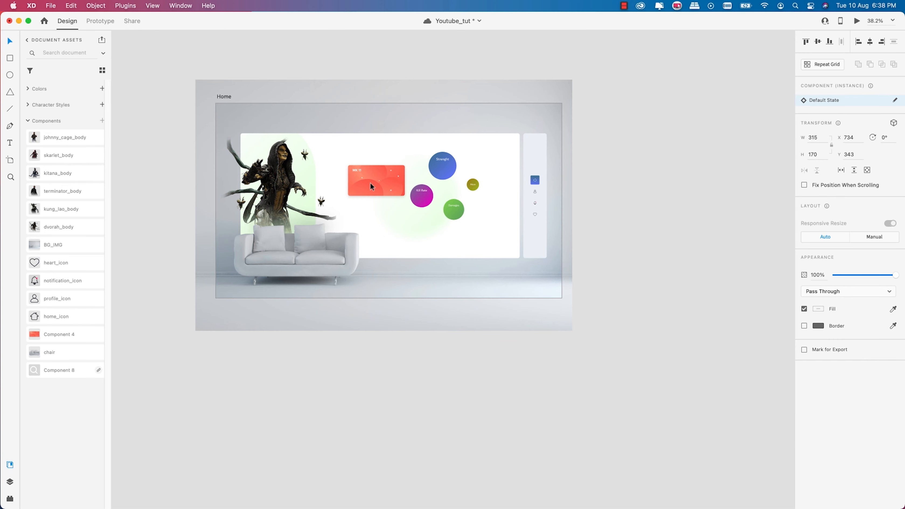
left_click(370, 185)
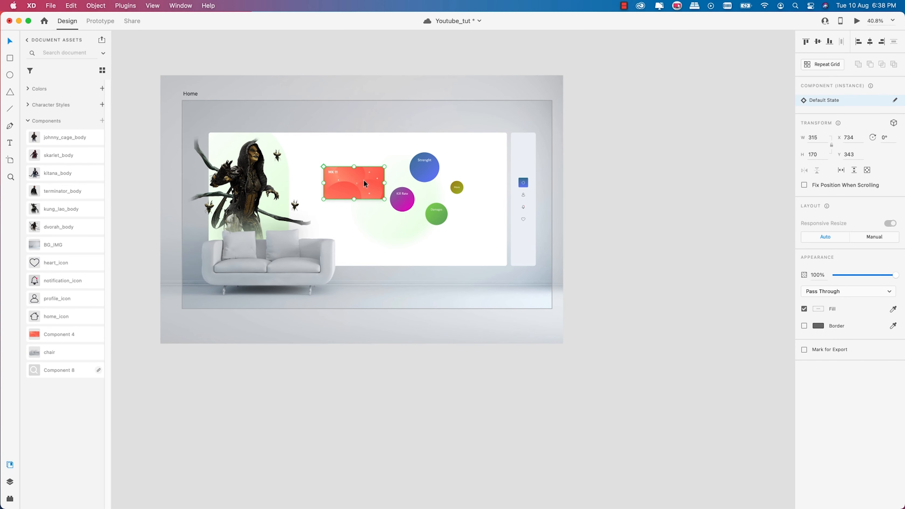
left_click_drag(356, 180, 669, 127)
left_click_drag(619, 192, 439, 278)
scroll(516, 205, "up", 5)
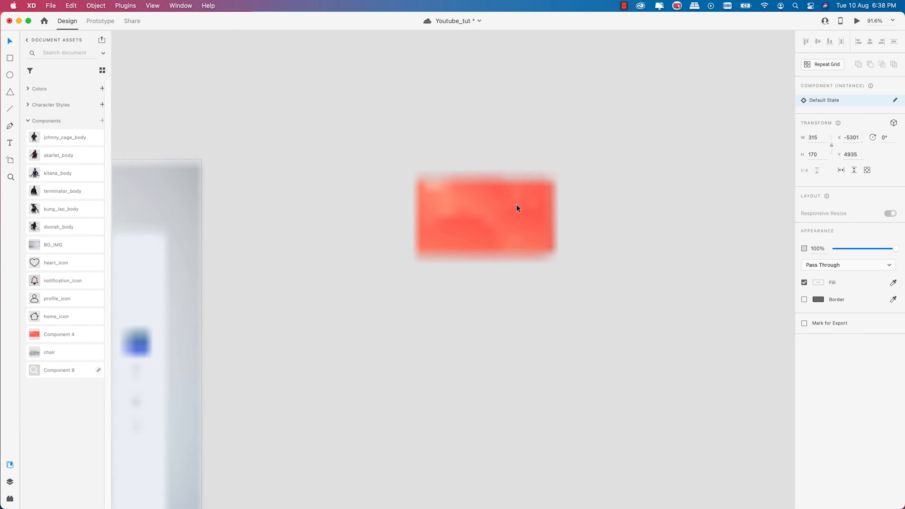
right_click(465, 197)
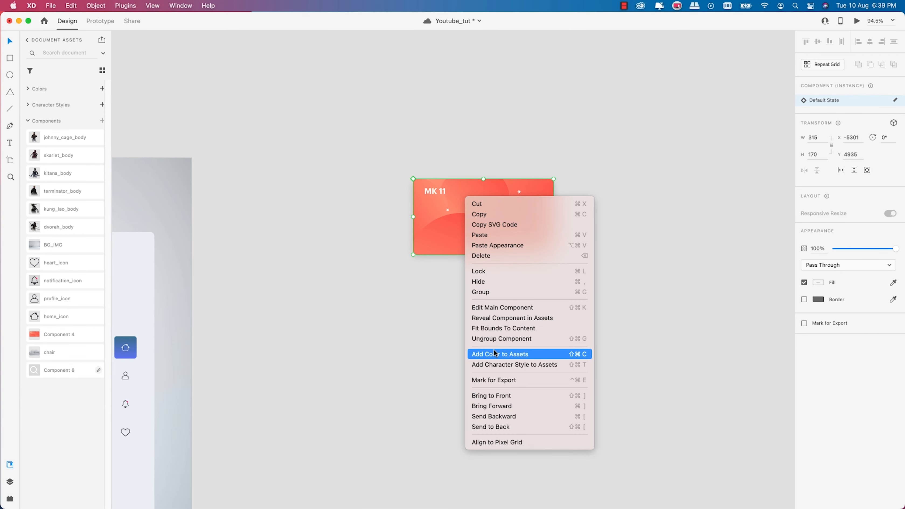
left_click(498, 338)
left_click(613, 222)
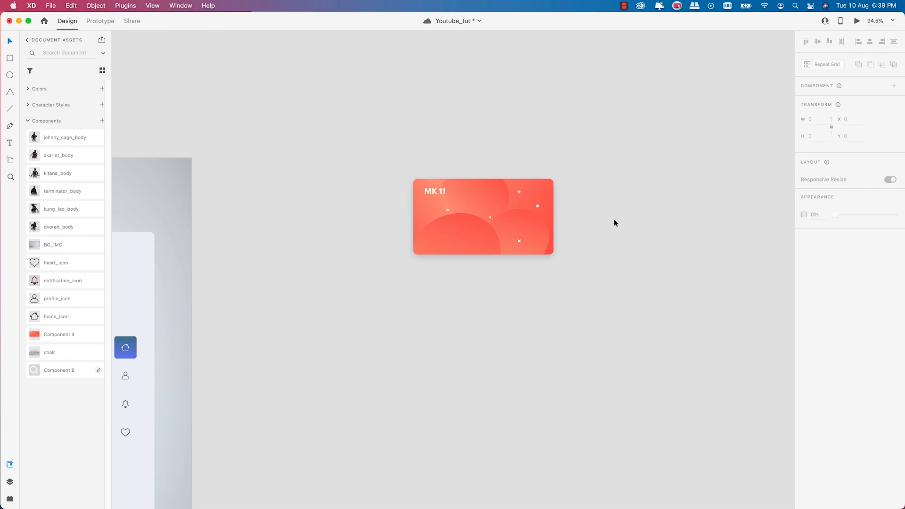
Pull the ungrouped card's circle pattern, sparkles, "MK 11" title and background apart to show its layers
left_click_drag(487, 201, 535, 268)
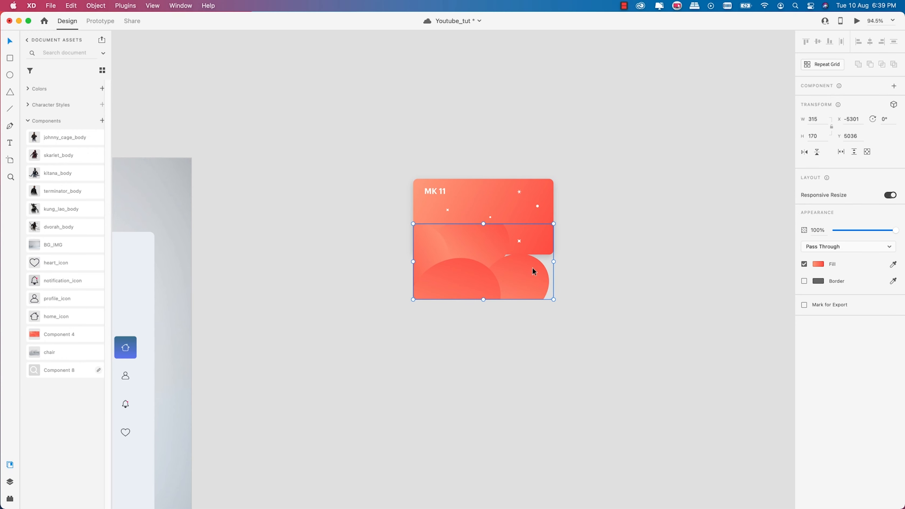
key("super+z")
left_click_drag(469, 230, 450, 322)
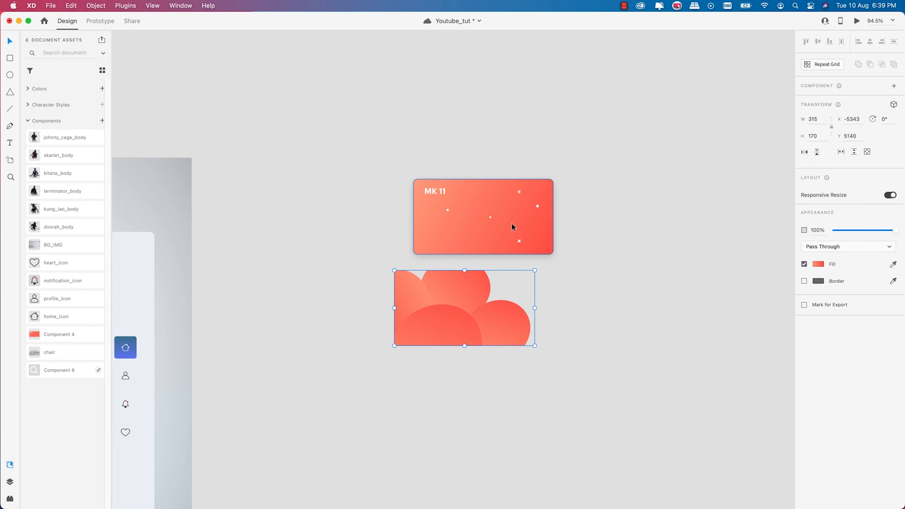
left_click(539, 208)
left_click_drag(538, 210, 599, 214)
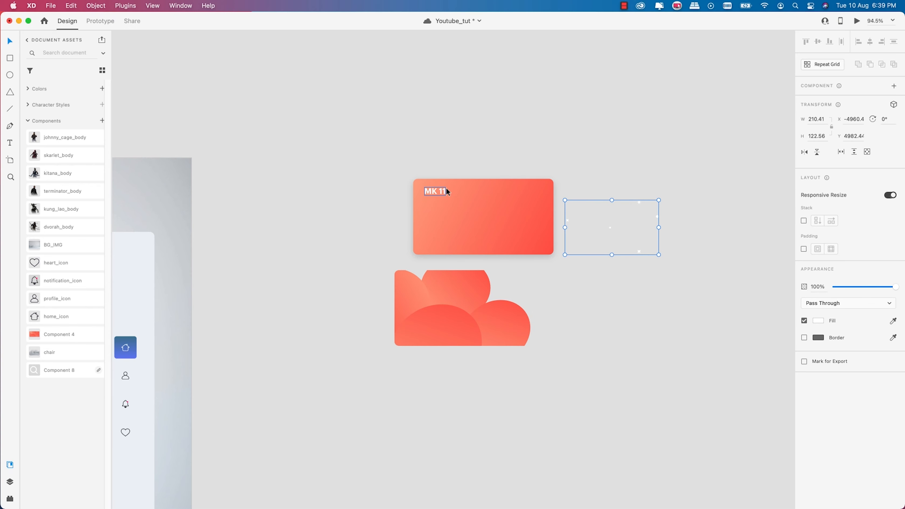
left_click_drag(437, 191, 386, 154)
left_click_drag(477, 201, 444, 169)
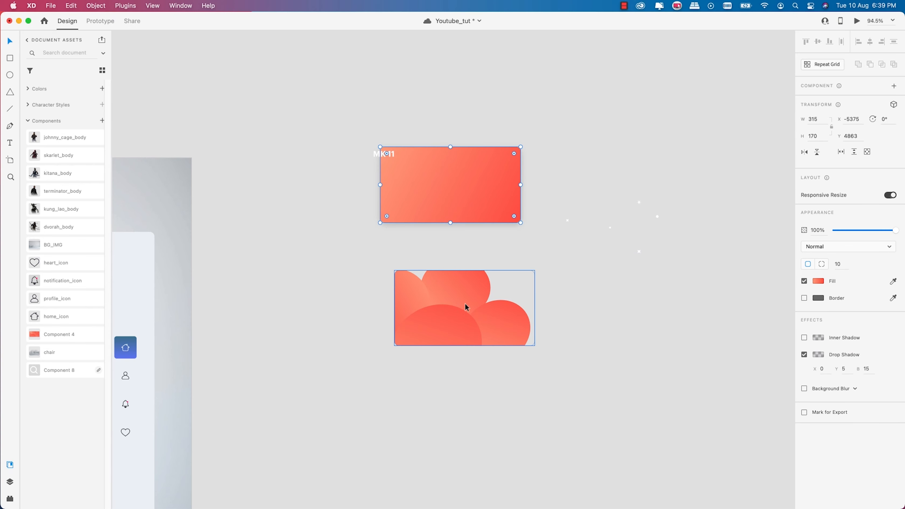
Undo the separation of the card's parts and delete the whole card from the pasteboard
key("super+z")
key("super+z")
key("super+z")
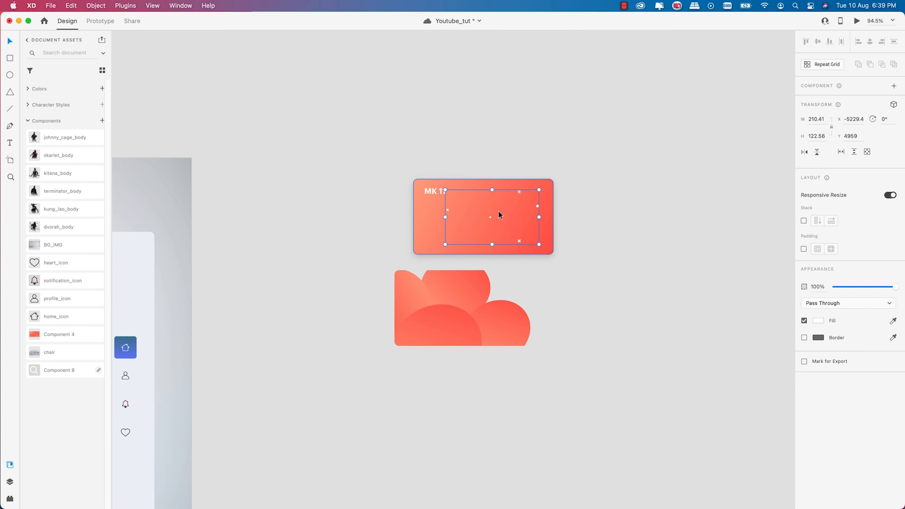
key("super+z")
scroll(562, 245, "down", 5)
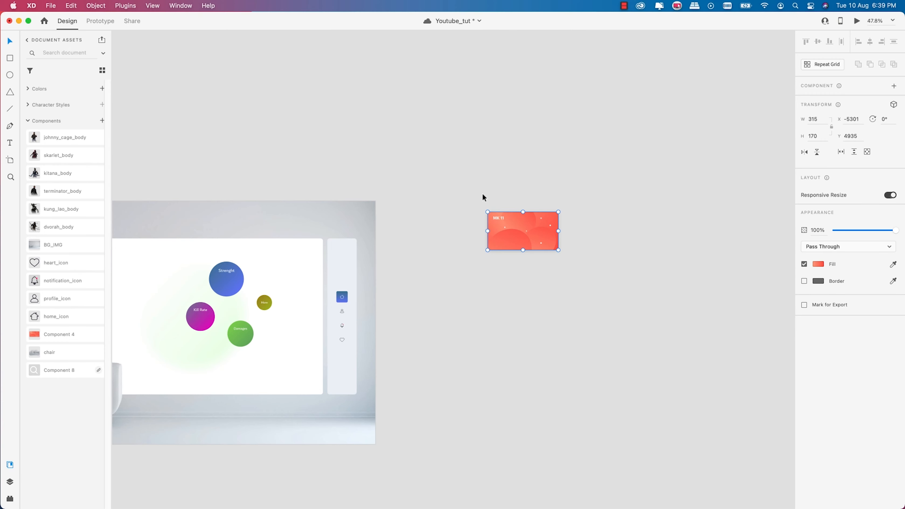
left_click_drag(470, 197, 589, 258)
key("Delete")
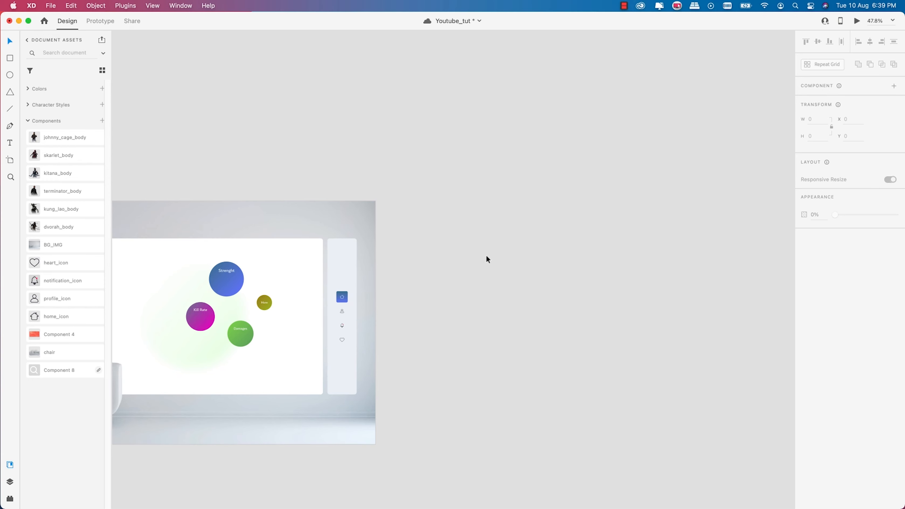
Place the red Component 4 card on the white panel between the character and the circles, at about X 719, Y 361
scroll(488, 259, "down", 5)
scroll(241, 343, "up", 5)
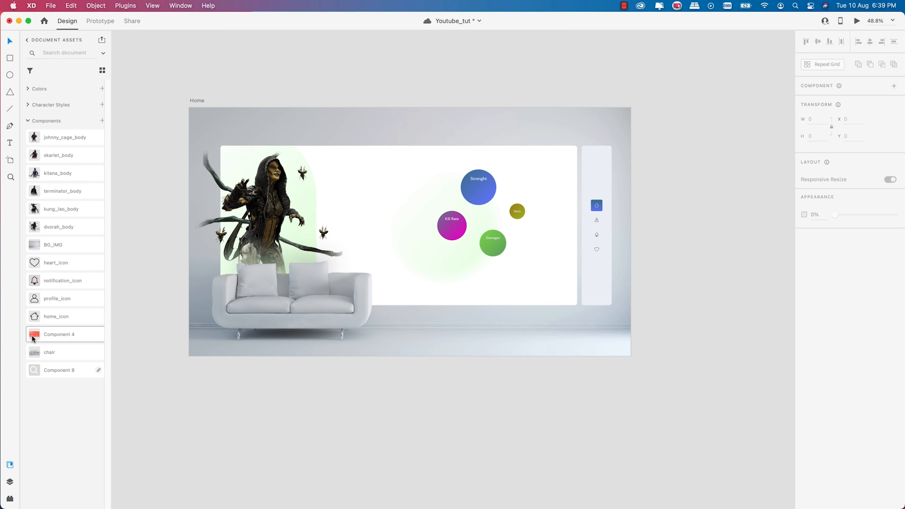
left_click_drag(32, 339, 368, 200)
left_click(421, 170)
scroll(421, 170, "up", 1)
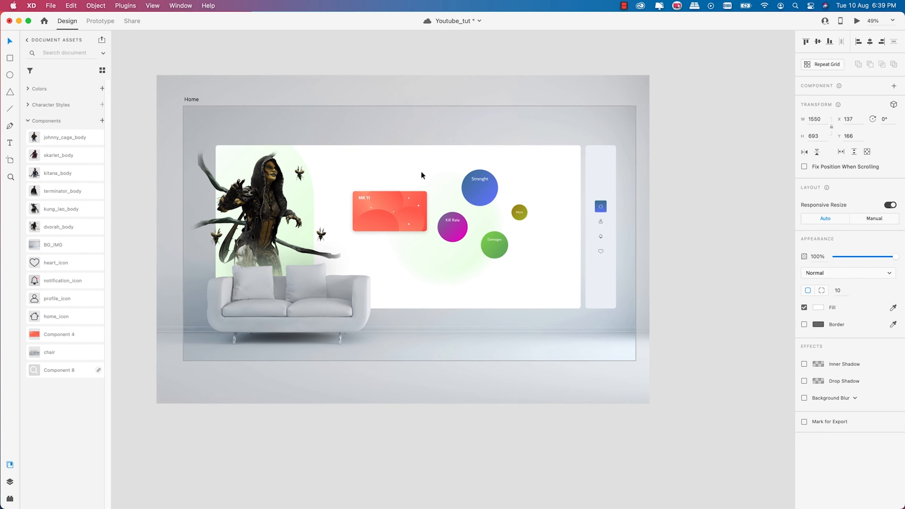
scroll(420, 171, "up", 2)
left_click(371, 217)
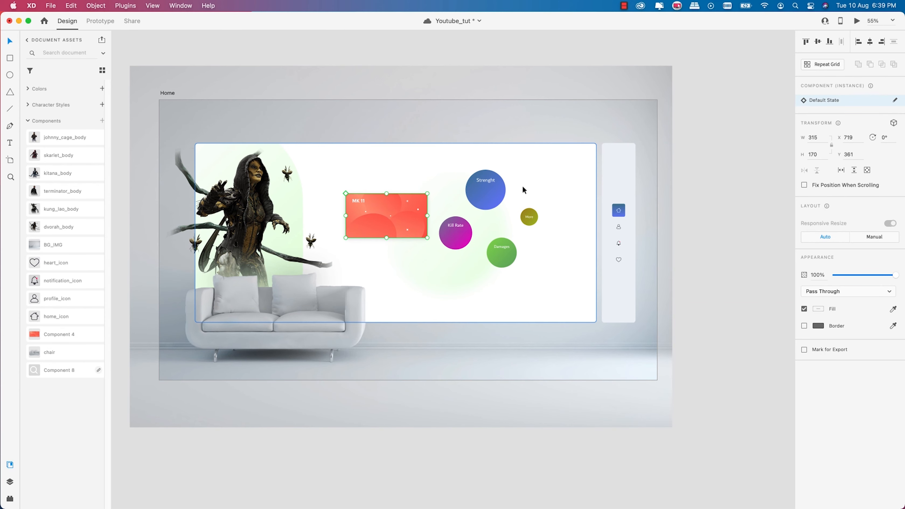
Duplicate the "Strenght" label to above the red card and set the copy's font size to 30
double_click(489, 180)
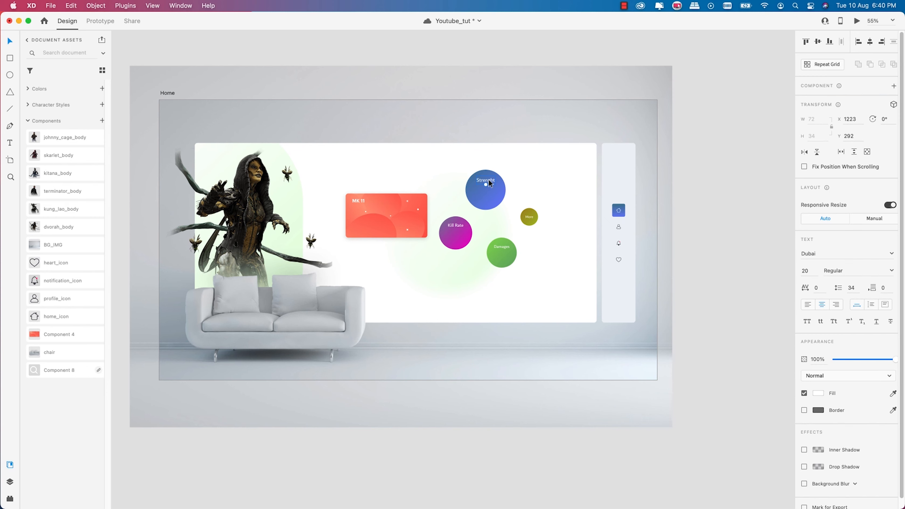
key("alt")
left_click_drag(490, 183, 360, 167)
left_click(812, 271)
type("30")
key("Return")
Fill the label above the red card with dark #1B1B1B and change its text to "DVORAH"
left_click(820, 395)
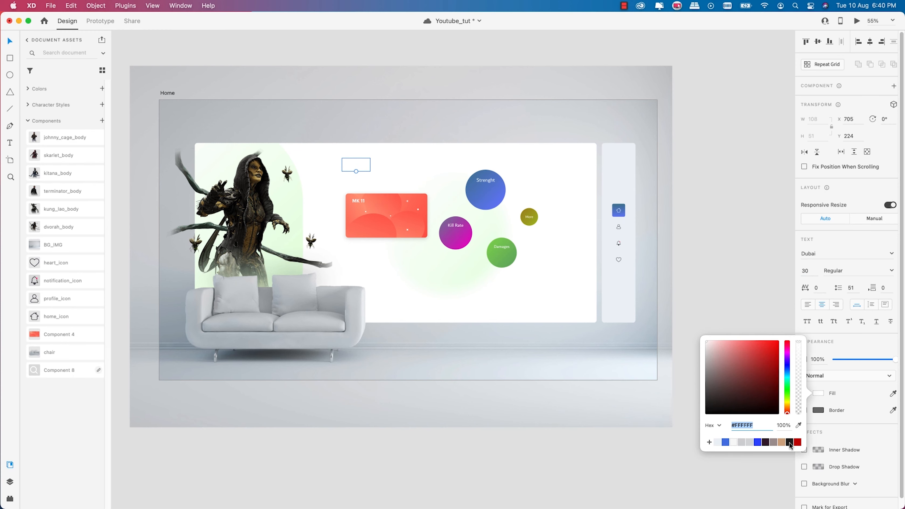
left_click(790, 443)
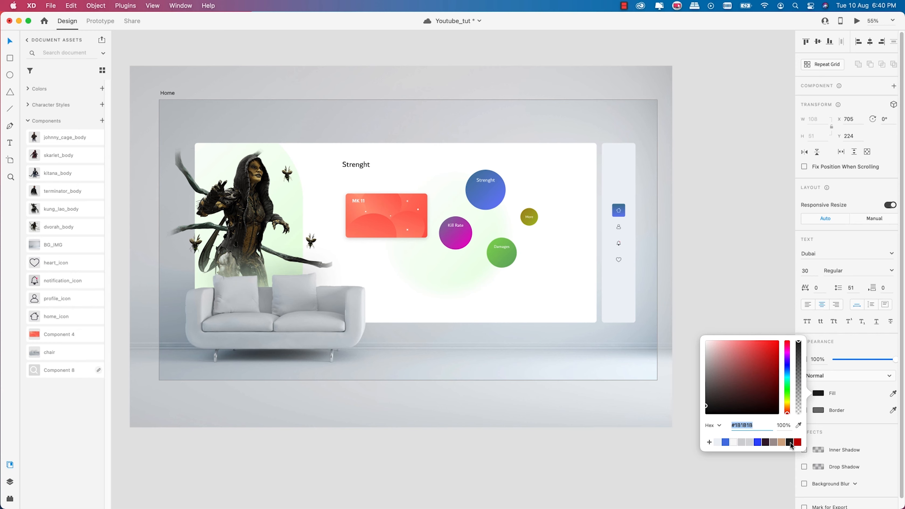
double_click(357, 165)
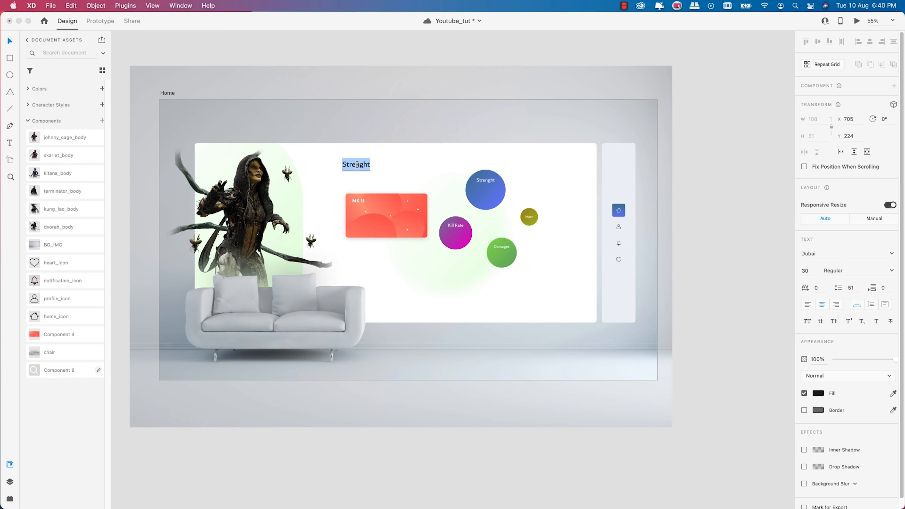
type("DVORAH")
key("Escape")
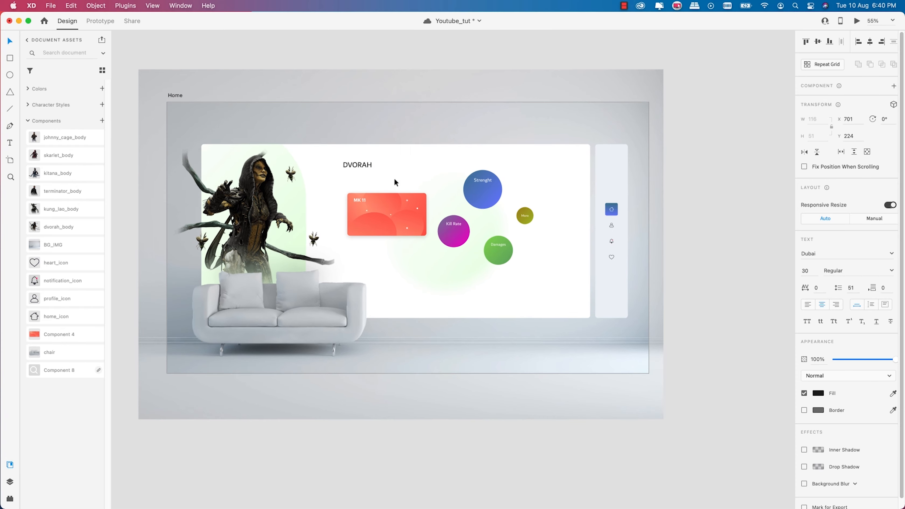
Move the "DVORAH" heading to X 719, Y 249, in line with the card's left edge, and set its weight to Medium
scroll(352, 150, "up", 3)
left_click_drag(352, 167, 356, 185)
scroll(392, 165, "down", 5)
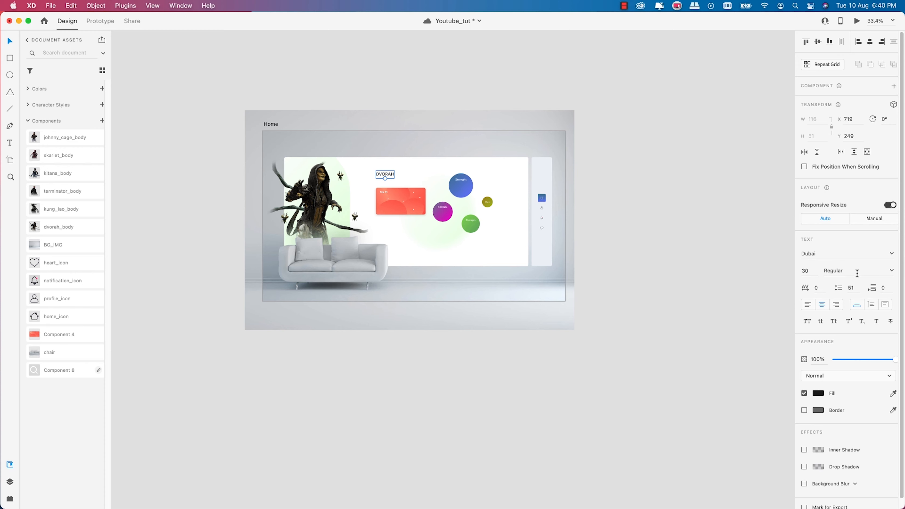
left_click(892, 270)
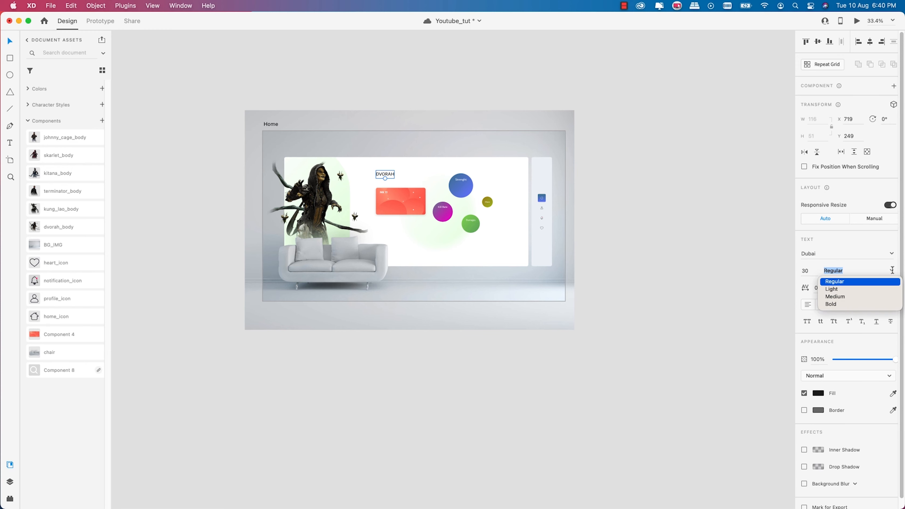
left_click(836, 297)
scroll(400, 169, "up", 4)
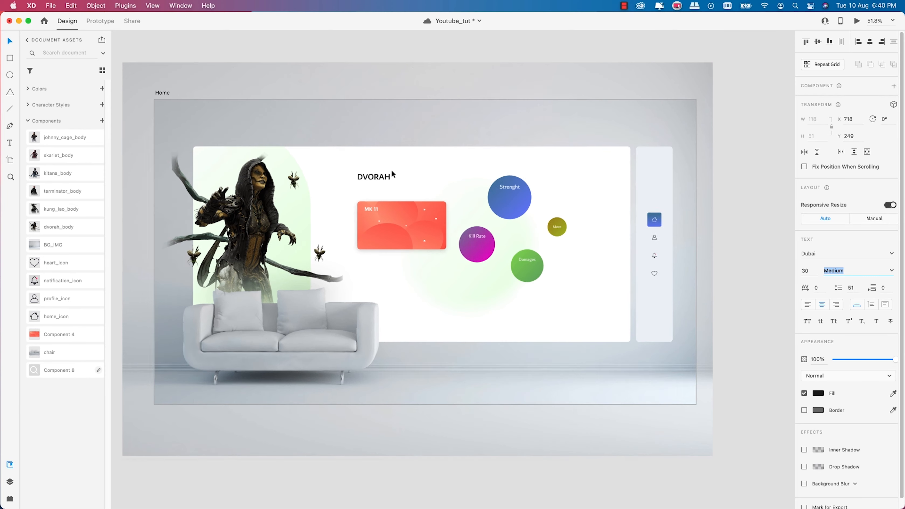
Examine the Home screen's layout, including the heading, red card, stat circles and navigation bar
scroll(360, 180, "down", 3)
scroll(359, 179, "down", 2)
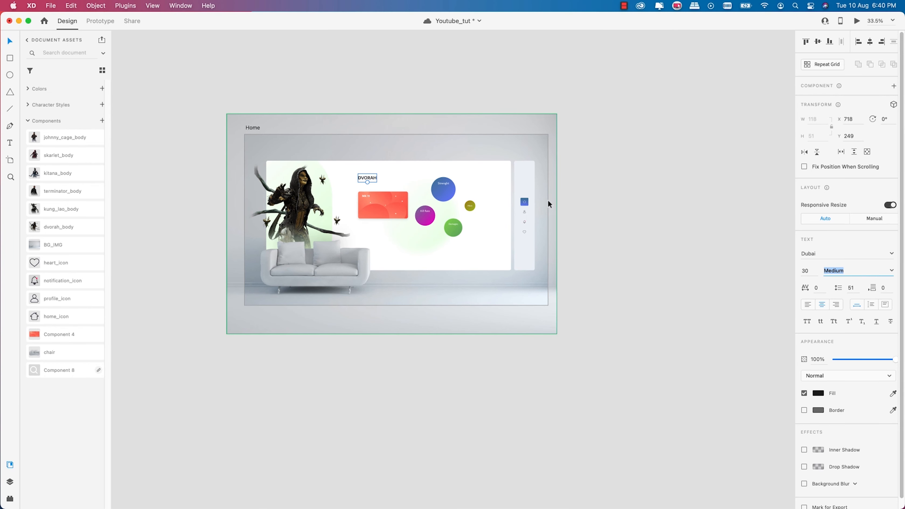
scroll(575, 207, "up", 1)
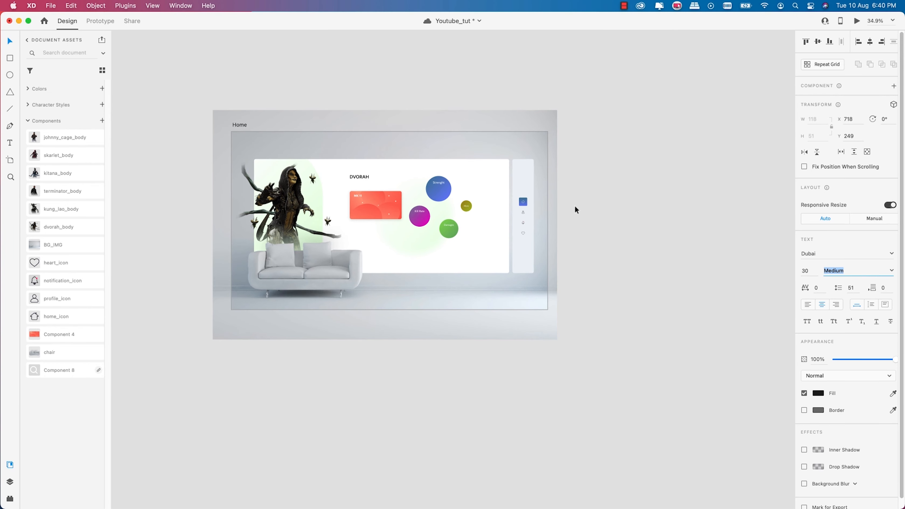
scroll(371, 199, "up", 1)
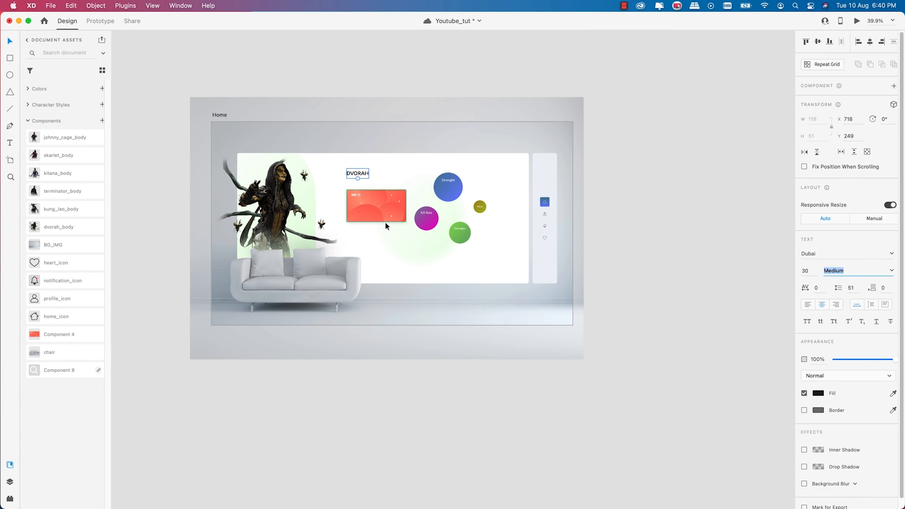
scroll(424, 219, "up", 2)
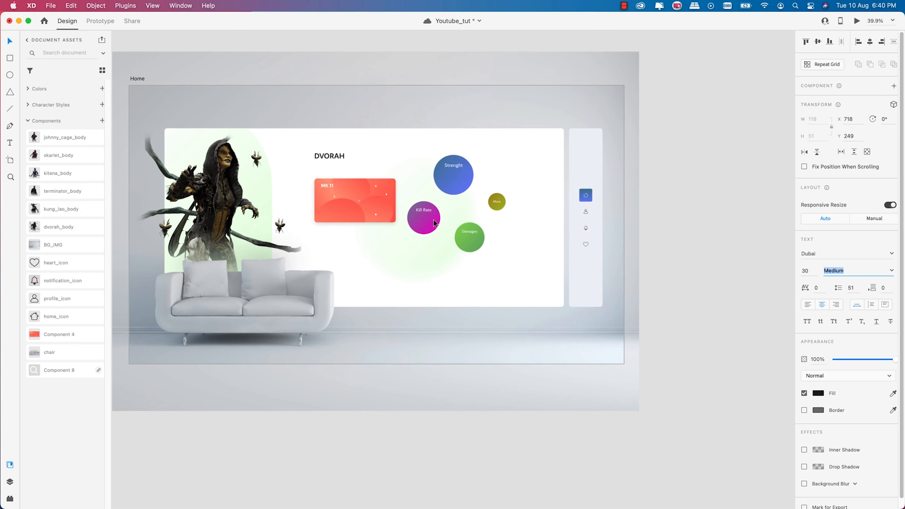
scroll(424, 217, "up", 3)
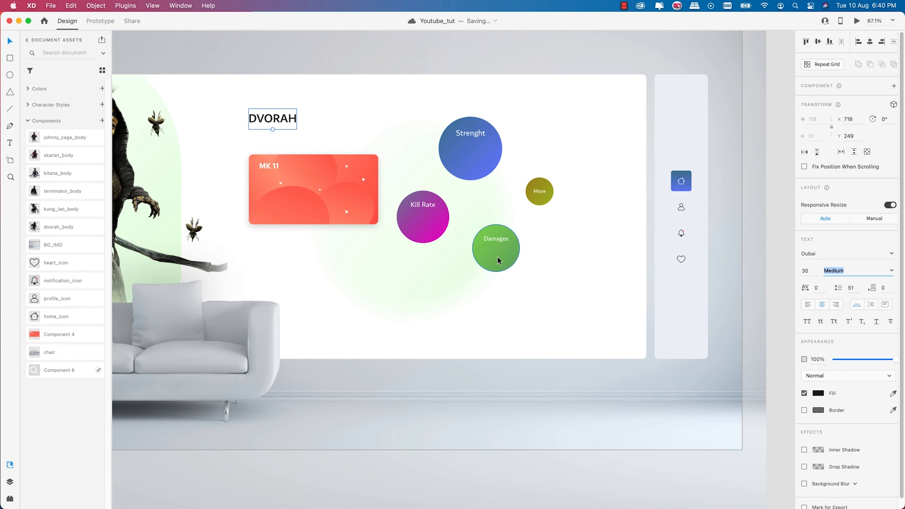
scroll(479, 222, "down", 3)
scroll(480, 223, "down", 1)
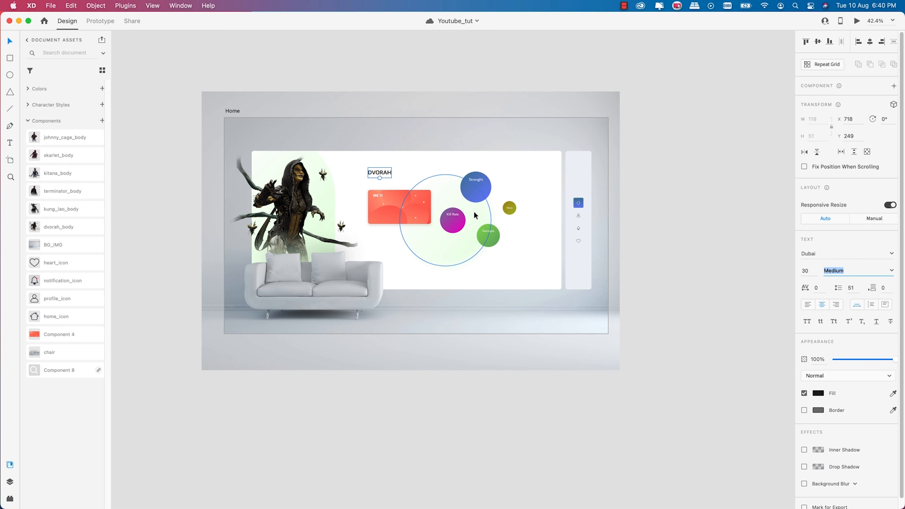
scroll(470, 192, "up", 1)
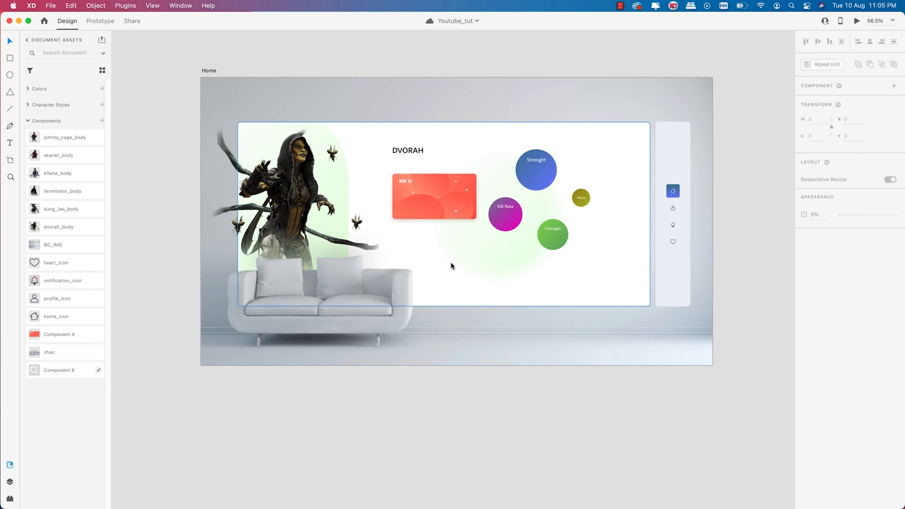
Add the text "History" below the red MK 11 card and set its font size to 20
scroll(451, 261, "up", 5)
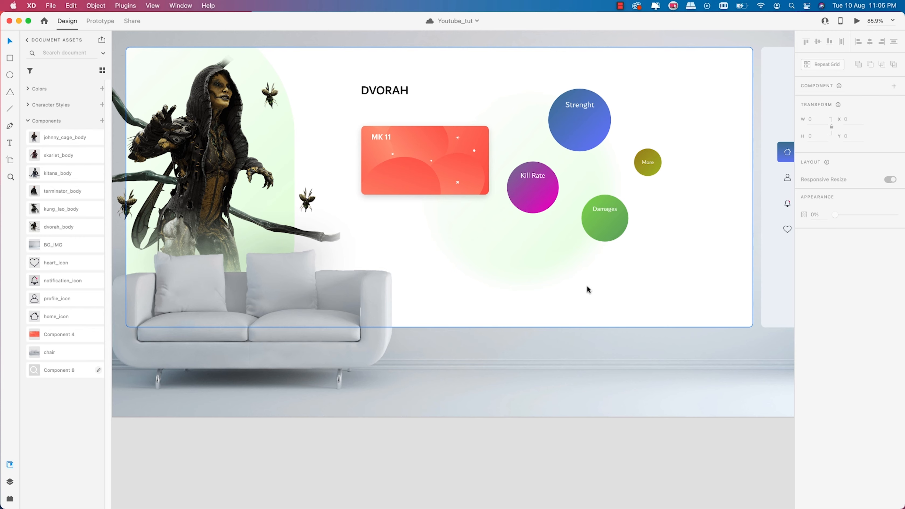
scroll(587, 286, "down", 3)
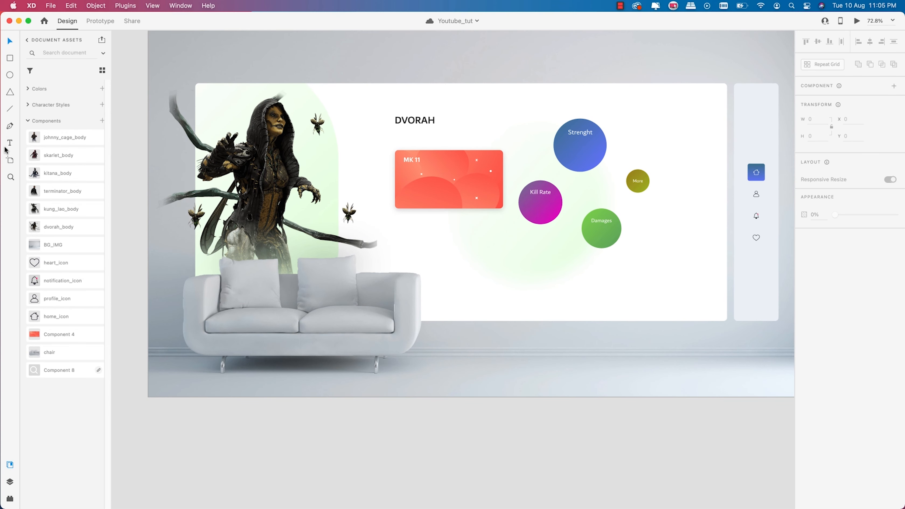
left_click(9, 144)
left_click(443, 275)
type("History")
left_click(10, 41)
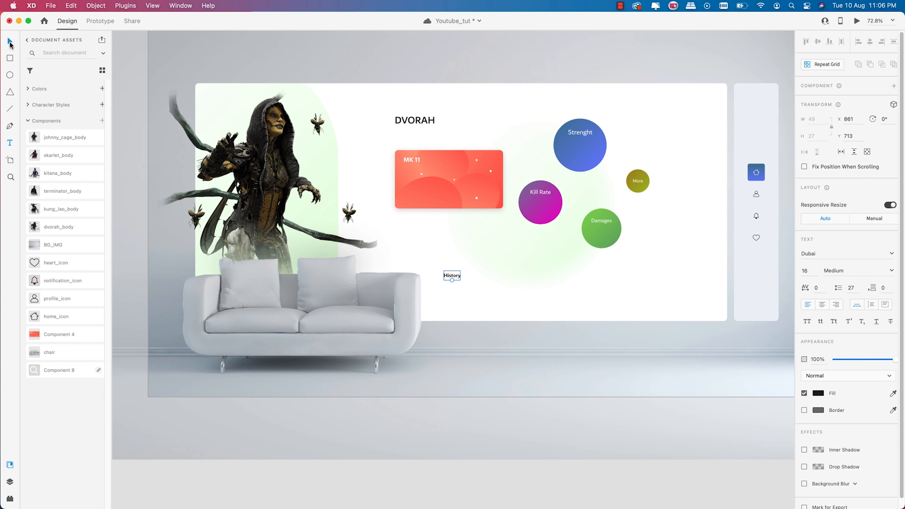
left_click(806, 271)
type("20")
key("Return")
Duplicate the "History" heading to its right as light grey "See All" at font size 16 and group both labels
left_click_drag(455, 277, 513, 258)
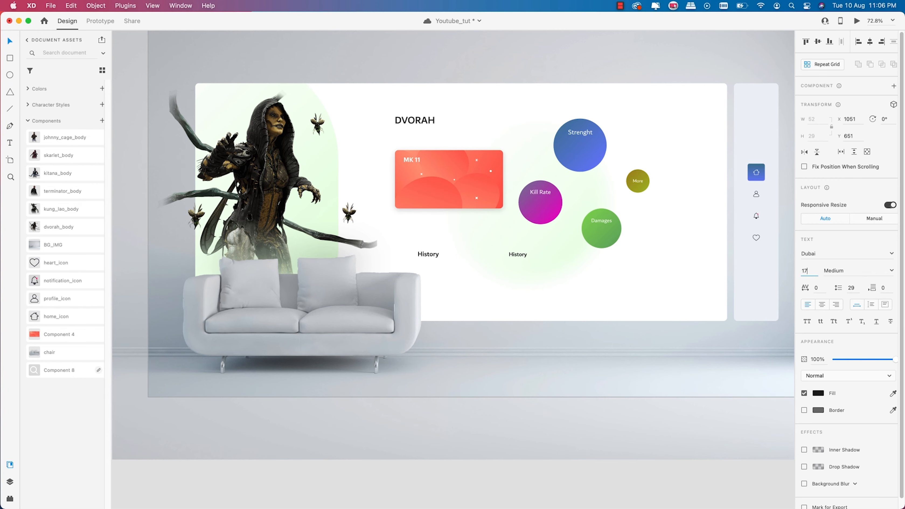
double_click(517, 254)
type("See All")
left_click(818, 393)
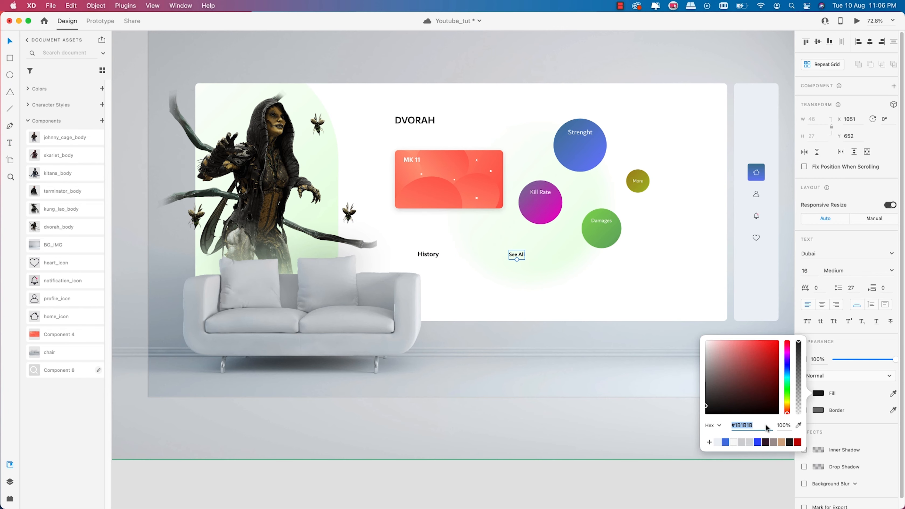
left_click(736, 443)
left_click(433, 256, "shift")
key("super+g")
Draw a 312-wide horizontal divider line under the "History" and "See All" labels, nudge it upward and give it a light grey border
scroll(524, 256, "up", 3)
key("l")
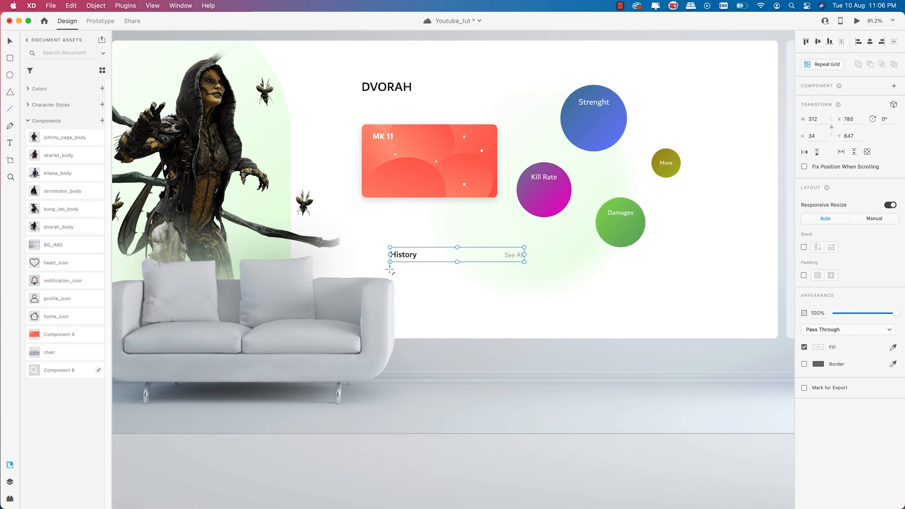
left_click_drag(390, 271, 524, 271)
key("v")
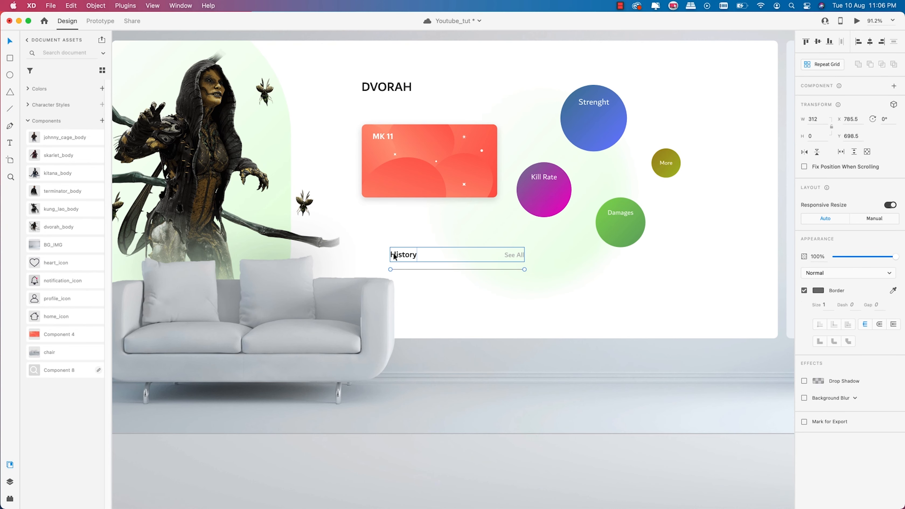
key("Up")
key("Up")
key("Up")
key("Up")
key("Up")
left_click(819, 290)
left_click(743, 340)
Draw a small square under the divider, in line with the "History" heading, and set its corner radius to 5
key("r")
mouse_move(394, 273)
left_mouse_down()
mouse_move(414, 296)
mouse_move(402, 286)
left_mouse_up()
left_click(837, 291)
type("5")
key("Return")
Copy the heading labels into the row below the divider at font size 16 and change the one beside the square to "Fujin"
key("v")
scroll(406, 278, "up", 3)
left_click(414, 293)
left_click_drag(402, 248, 559, 287)
left_click(808, 272)
type("16")
key("Return")
double_click(428, 287)
type("Fujin")
Right-align the label at the far end of the Fujin row and change its text to "W"
double_click(553, 287)
left_click(836, 306)
type("W")
key("Escape")
Group the square, "Fujin" and "W" and repeat the row downward with Repeat Grid to five rows
left_click(421, 287, "shift")
left_click(404, 286, "shift")
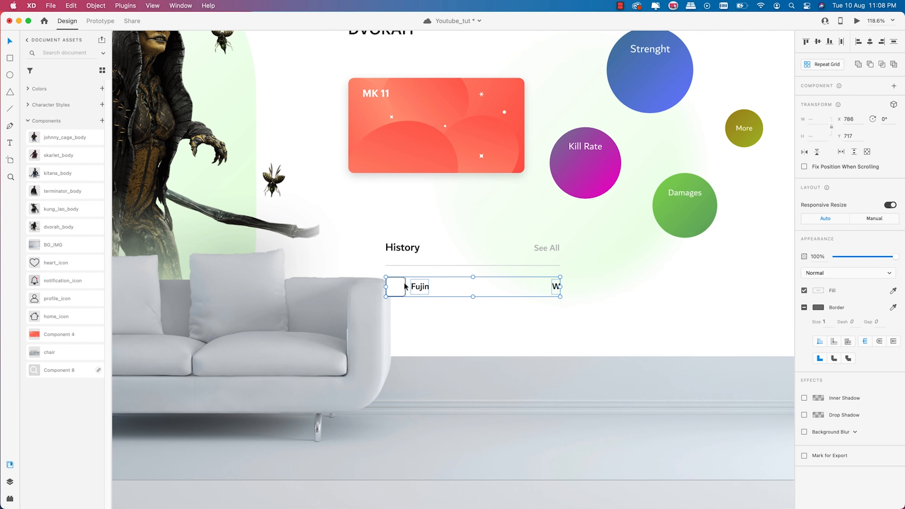
key("super+g")
key("super+r")
left_click_drag(473, 296, 473, 421)
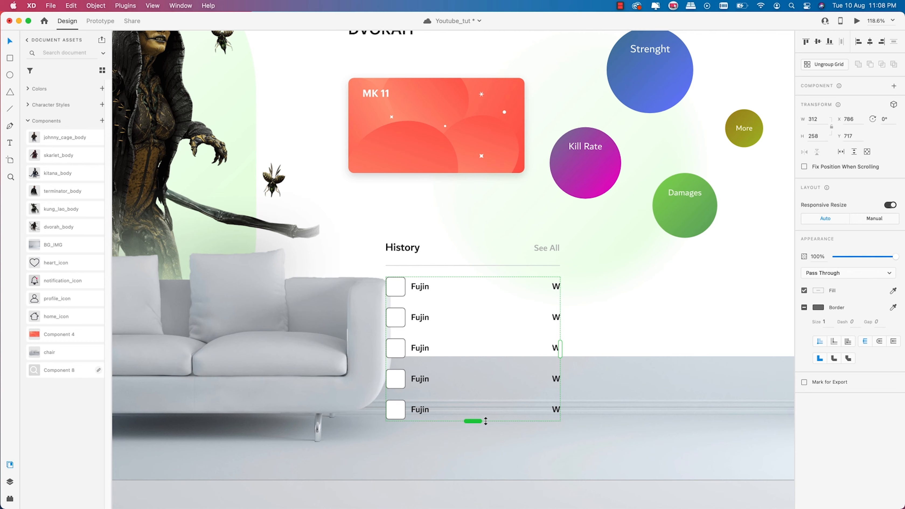
Change the result letters in the second and third history rows to "L" and "D"
double_click(556, 317)
type("L")
double_click(556, 348)
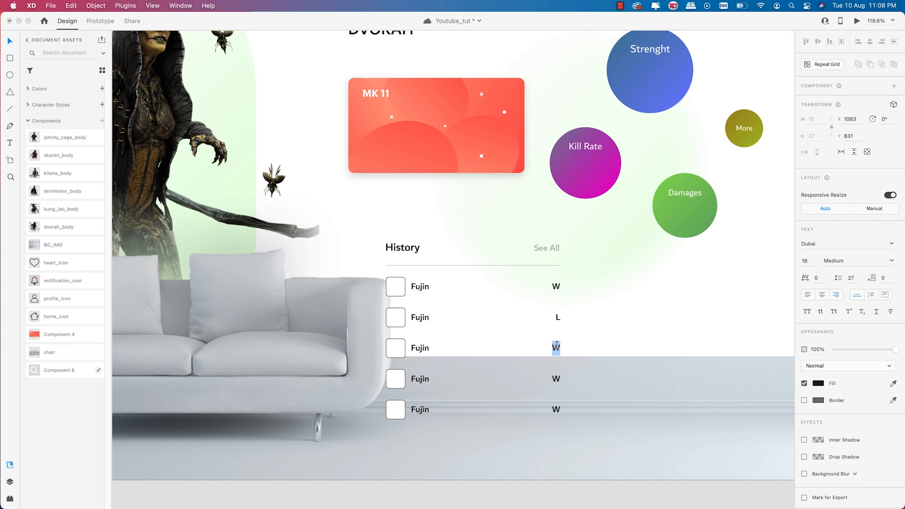
type("D")
left_click(556, 379)
Remove the border of the history row squares and fill them with near-black
double_click(395, 287)
left_click(804, 315)
left_click(818, 297)
left_click(707, 317)
Ungroup the repeat grid of the History list and select its five rows together
scroll(432, 287, "up", 2)
right_click(420, 303)
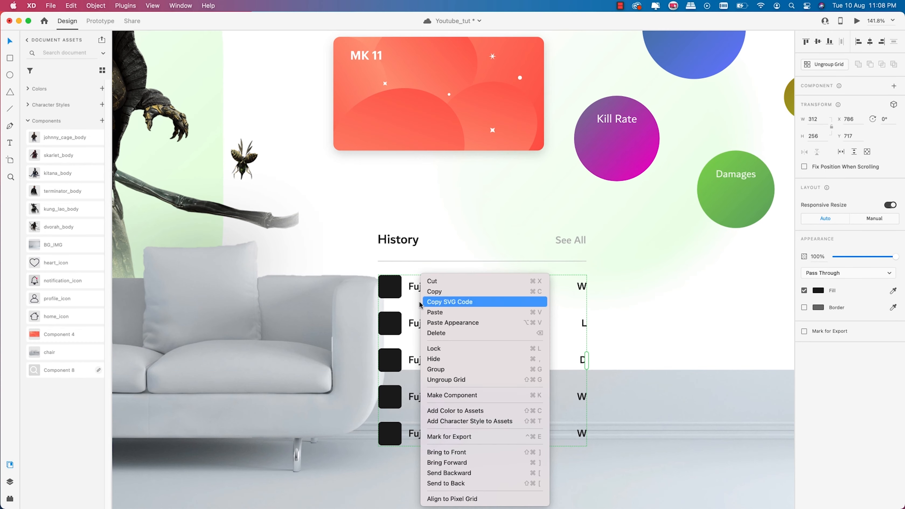
left_click(438, 380)
left_click(661, 329)
scroll(448, 323, "down", 5)
left_click(432, 383)
left_click(432, 302, "shift")
scroll(606, 319, "up", 3)
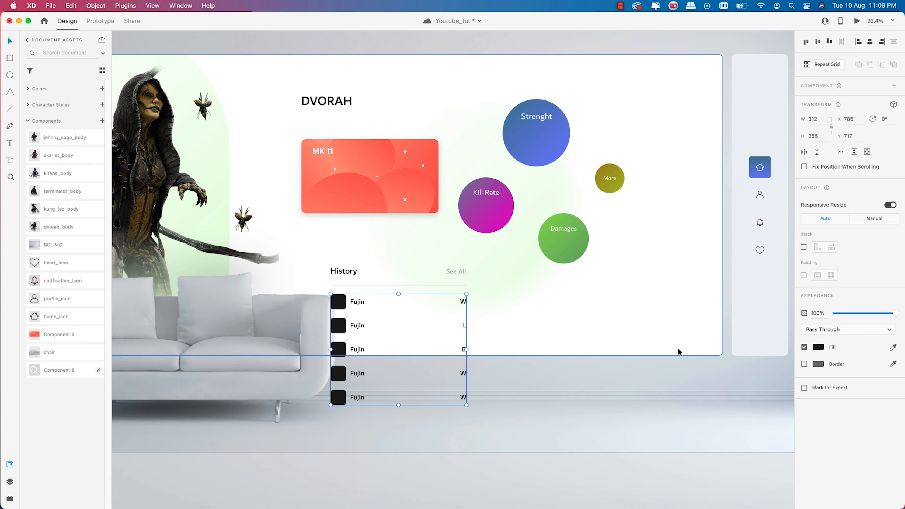
Draw a 48 × 48 circle on the white panel below the "Damages" circle and give it a blue border of size 2
scroll(646, 315, "down", 2)
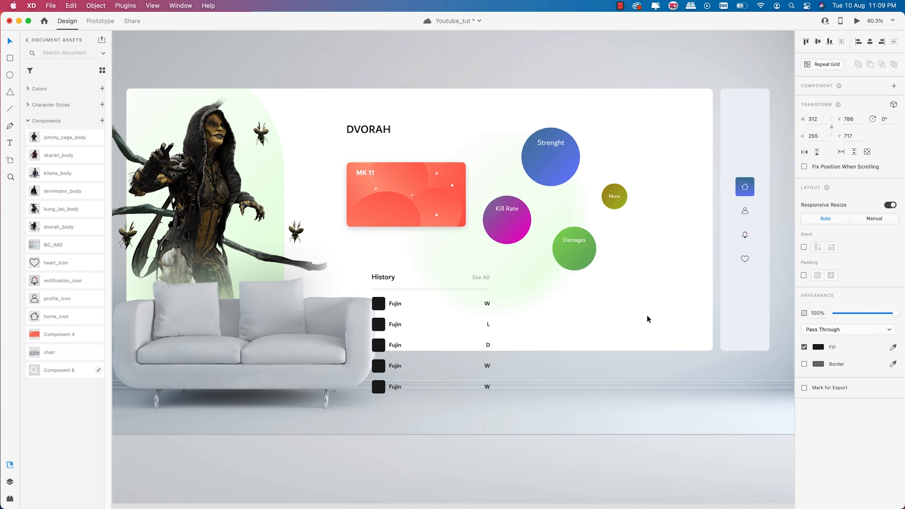
scroll(624, 321, "up", 2)
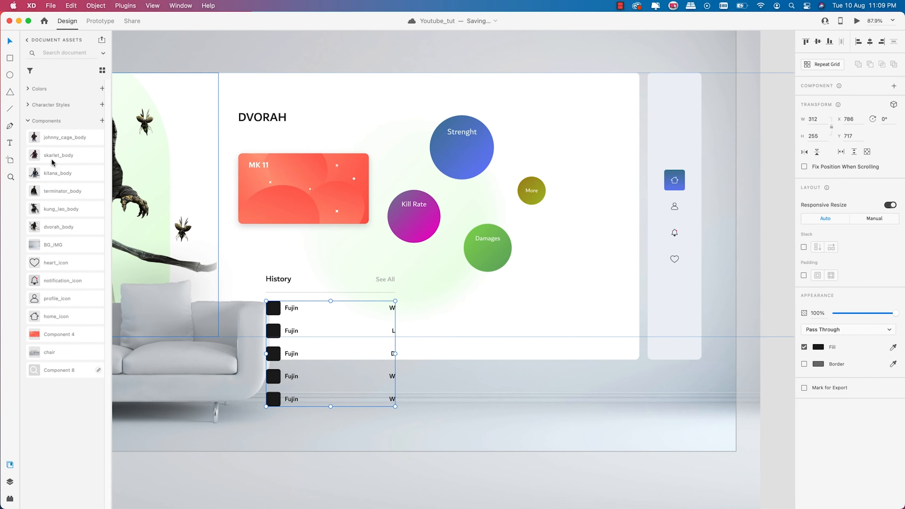
key("e")
left_click_drag(459, 312, 480, 332)
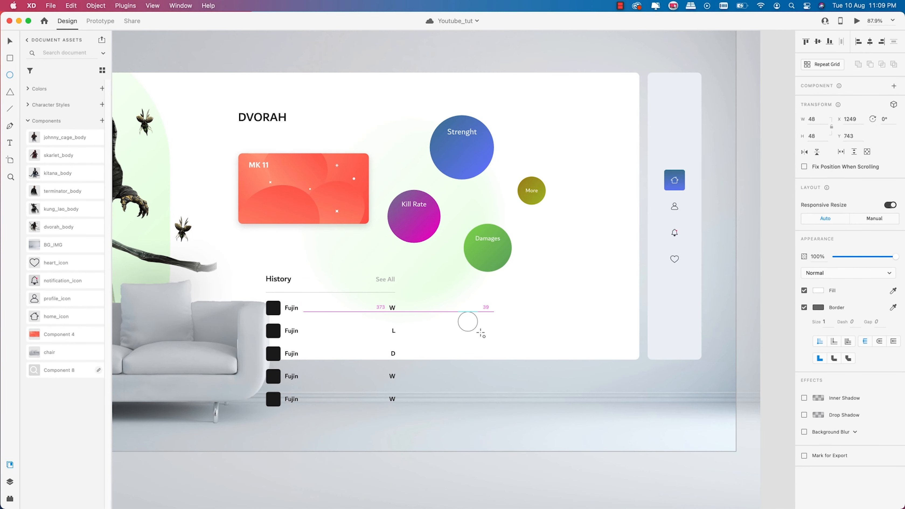
scroll(474, 345, "up", 5)
scroll(472, 331, "up", 1)
left_click(818, 308)
left_click(725, 355)
left_click(825, 322)
type("2")
key("Return")
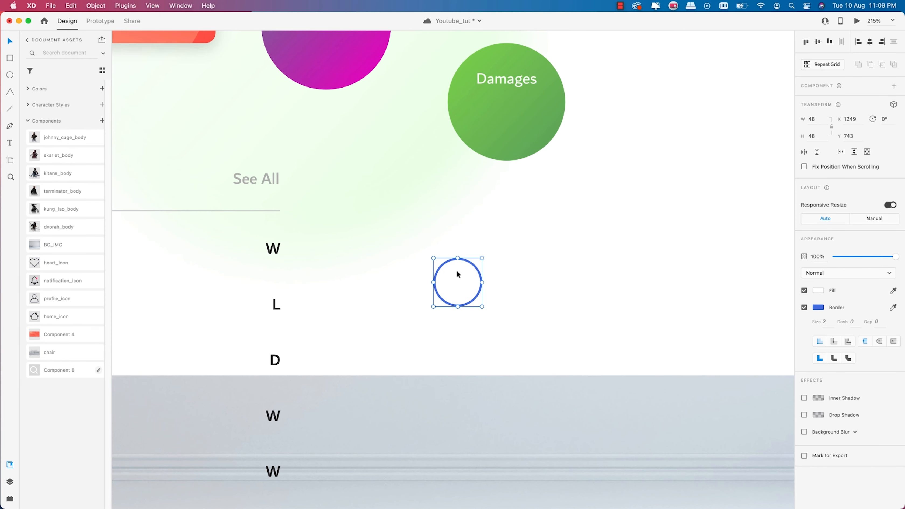
Duplicate the ring as a 40 × 40 borderless near-black circle inside it, and make the outer ring an arc with dash 70, gap 90
key("super+d")
left_click_drag(483, 259, 480, 261)
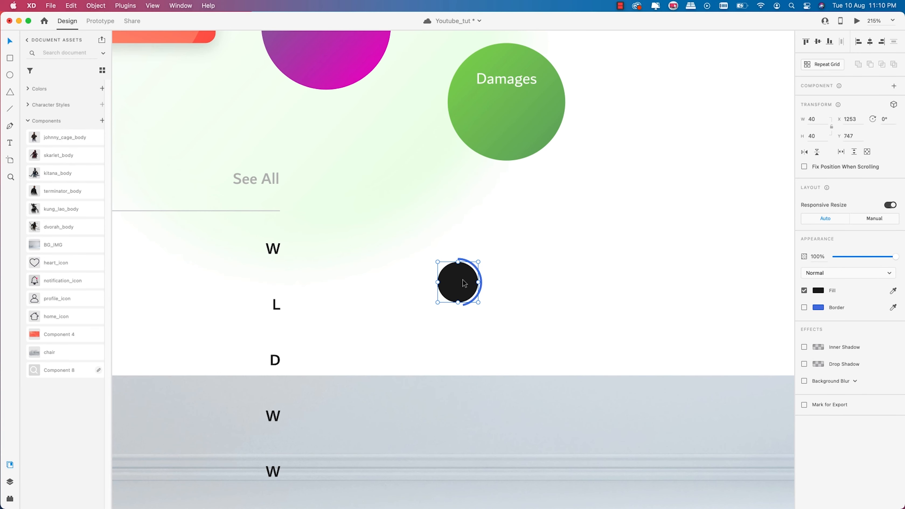
left_click(466, 321)
Place a copy of "See All" below the avatar circle, make it Regular, centred and near-black, and change its text to "Frost"
scroll(465, 320, "up", 5)
type("See All")
left_click_drag(454, 270, 455, 323)
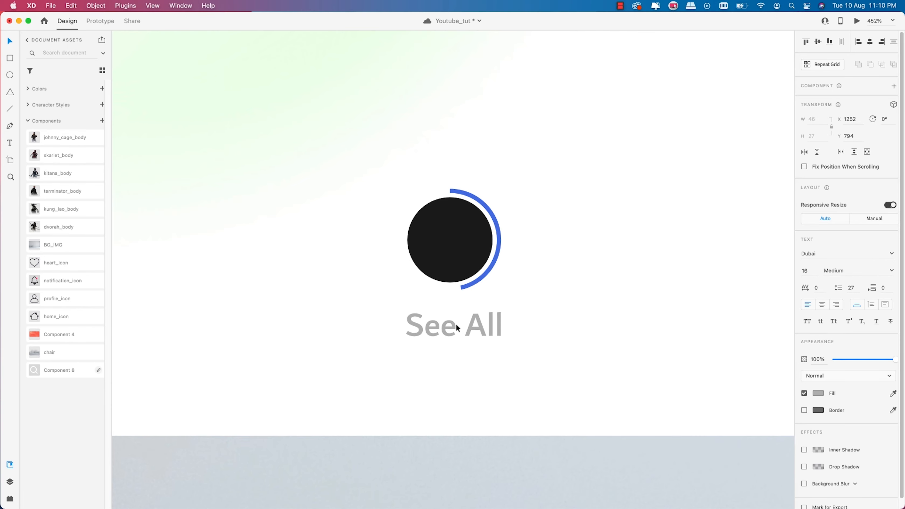
left_click(891, 270)
left_click(834, 296)
left_click(818, 393)
left_click(789, 442)
triple_click(481, 325)
type("Frost")
Select the avatar circle with its "Frost" label and repeat them horizontally with Repeat Grid to seven avatars
scroll(409, 299, "down", 4)
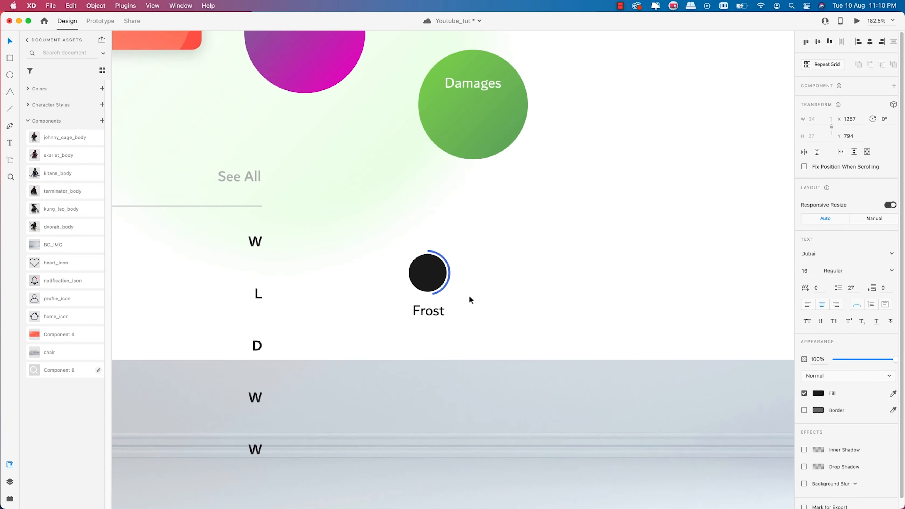
scroll(469, 297, "up", 2)
left_click(414, 271)
left_click(411, 313, "shift")
scroll(484, 284, "down", 4)
key("super+r")
left_click_drag(463, 283, 751, 285)
Change the labels of the first three avatars to "Dvorah", "Kung Lao" and "Terminator"
scroll(535, 263, "down", 2)
double_click(502, 297)
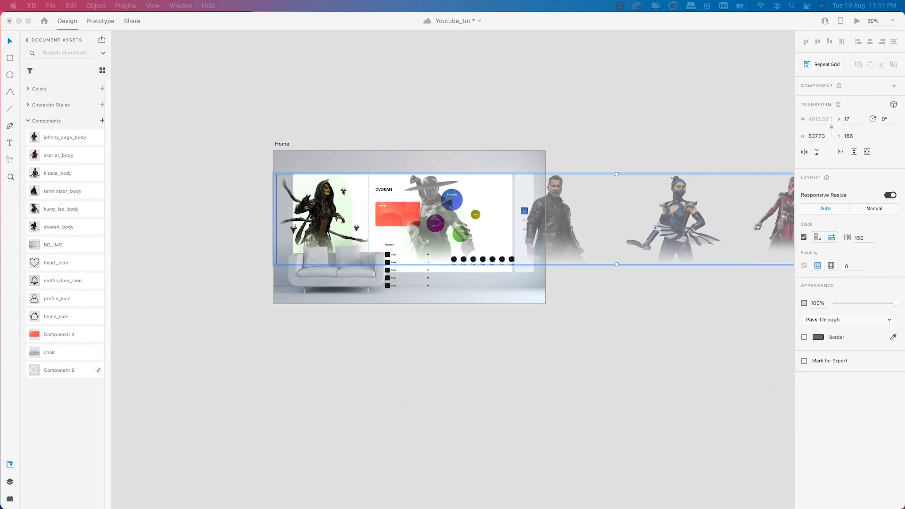
scroll(473, 259, "up", 3)
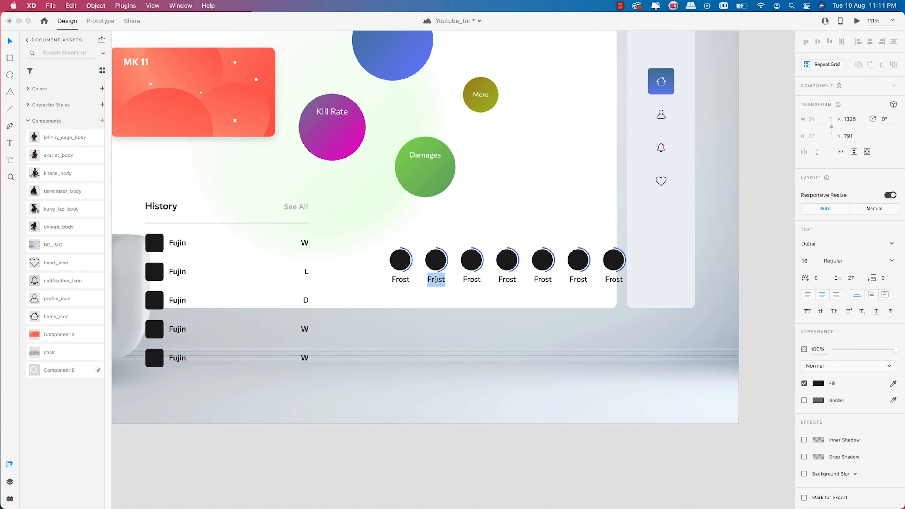
type("Kung Lao")
double_click(469, 277)
type("Terminator")
scroll(494, 317, "down", 3)
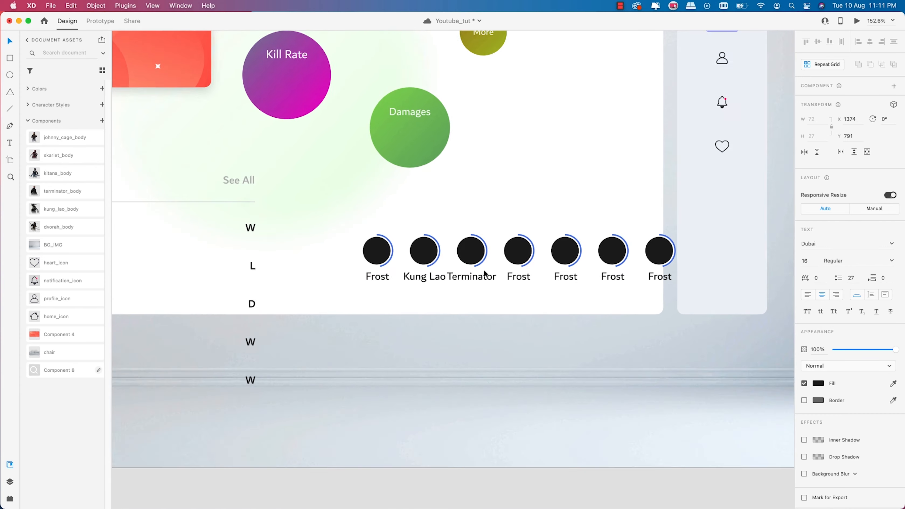
double_click(390, 276)
type("Dvorah")
key("Escape")
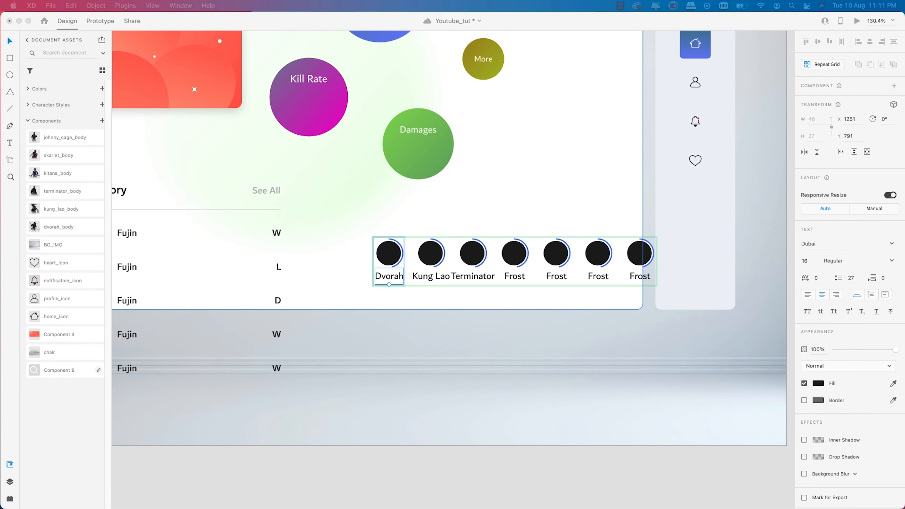
Change the labels of the fourth and fifth avatars to "Skarlet" and "Johnny"
scroll(499, 295, "down", 2)
double_click(513, 279)
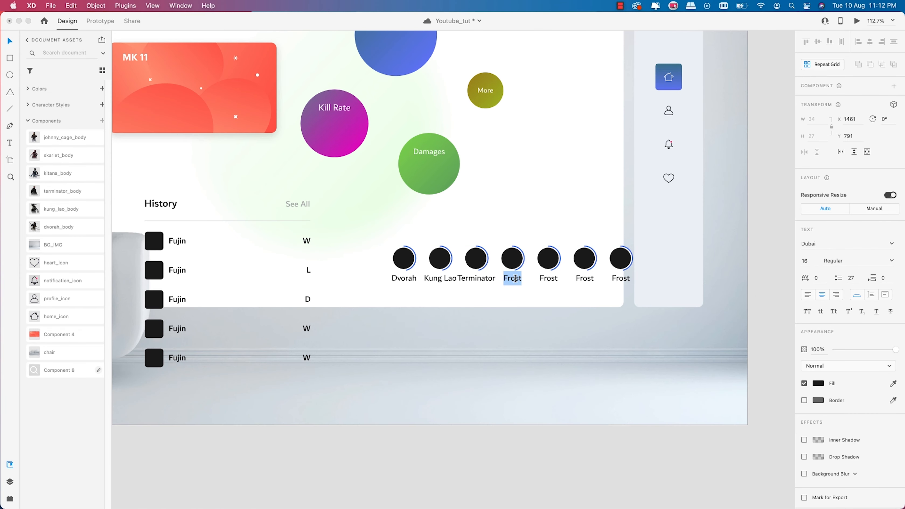
type("Skarlet")
key("Escape")
double_click(549, 278)
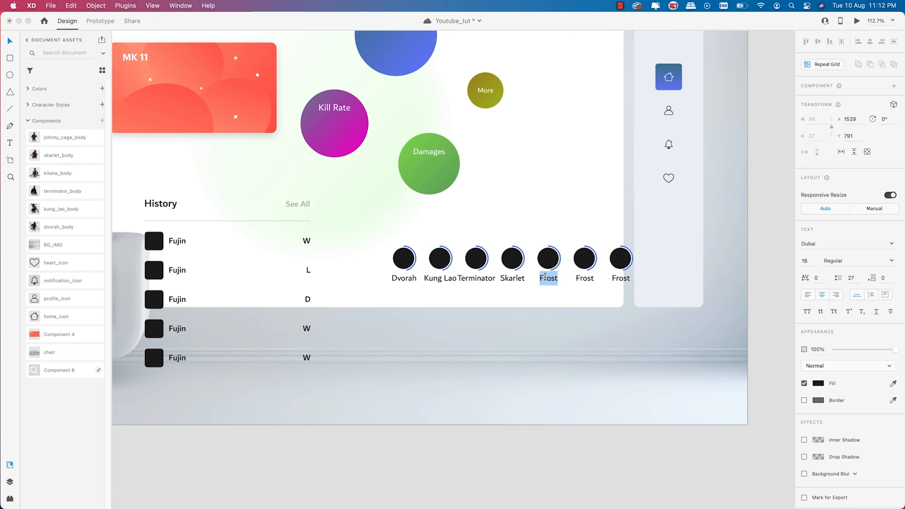
type("Johnyy")
key("BackSpace")
key("BackSpace")
type("ny")
key("Escape")
Ungroup the repeat grid of character avatars and remove the seventh avatar, keeping six inside the white panel
left_click(618, 299)
right_click(548, 260)
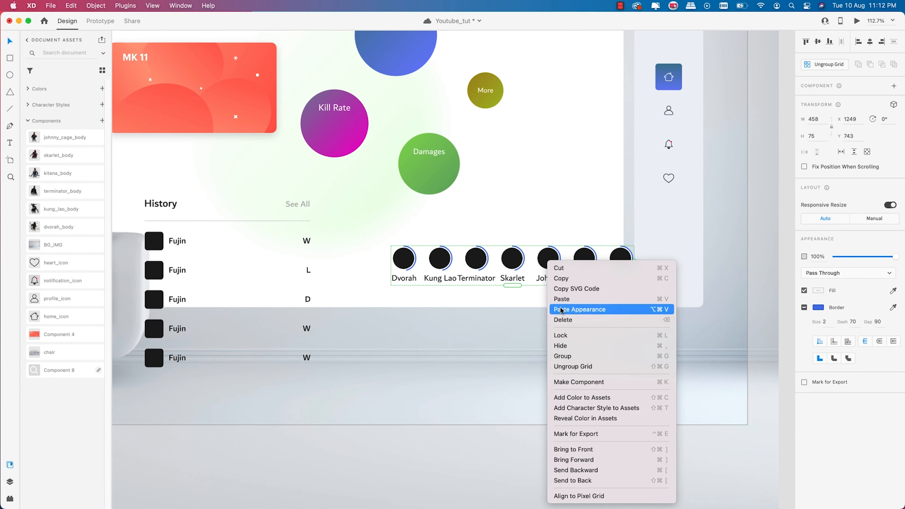
left_click(566, 366)
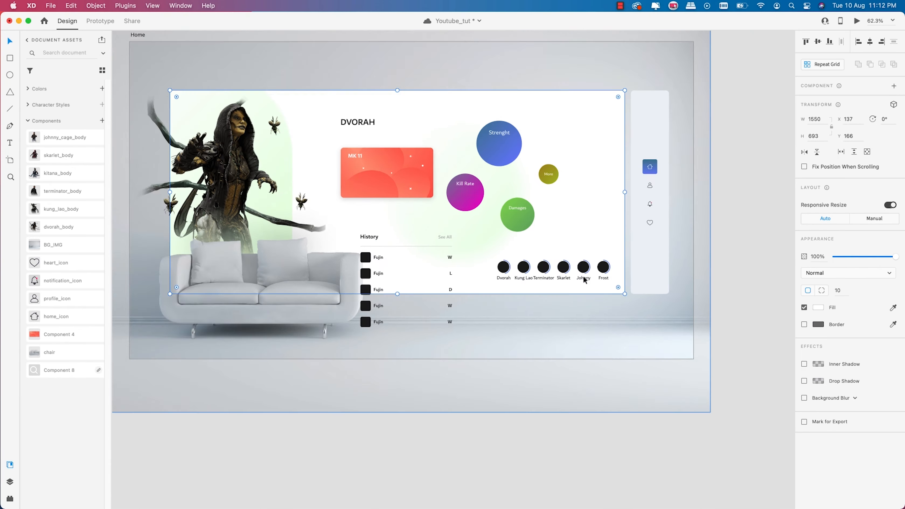
scroll(581, 276, "up", 2)
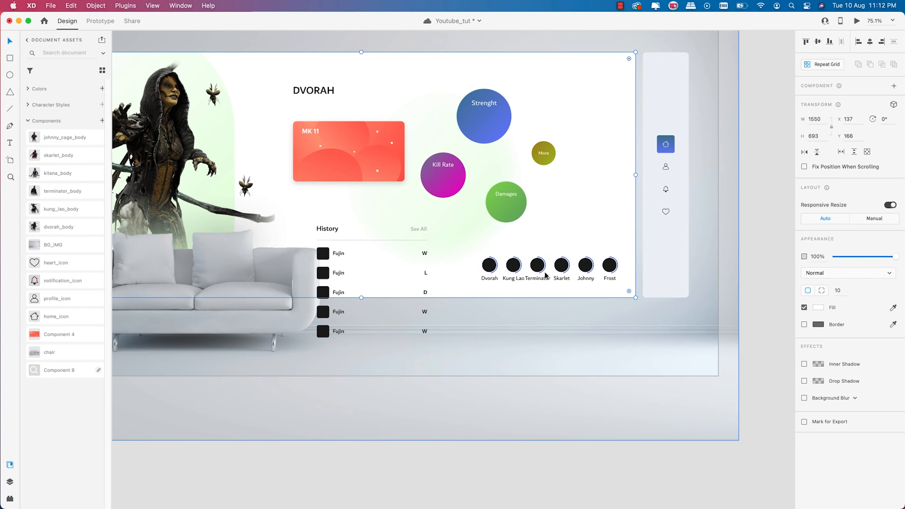
scroll(540, 274, "up", 1)
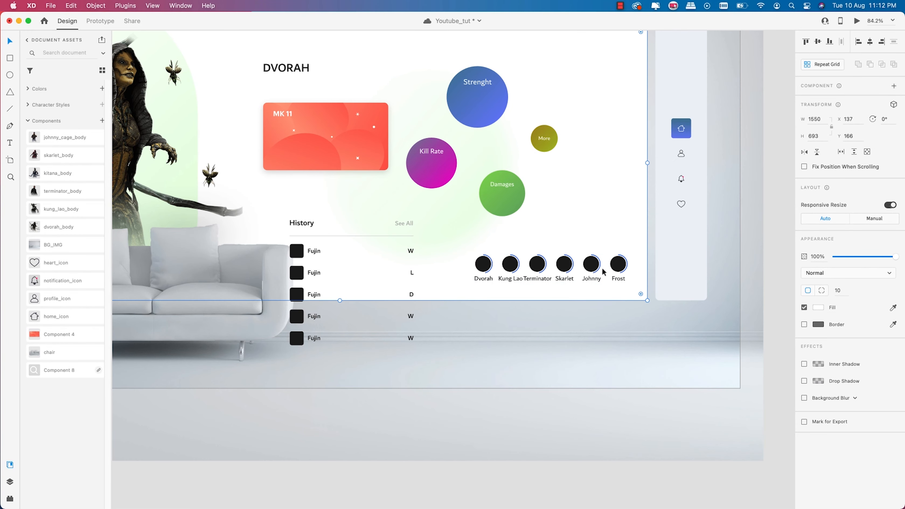
left_click(509, 265)
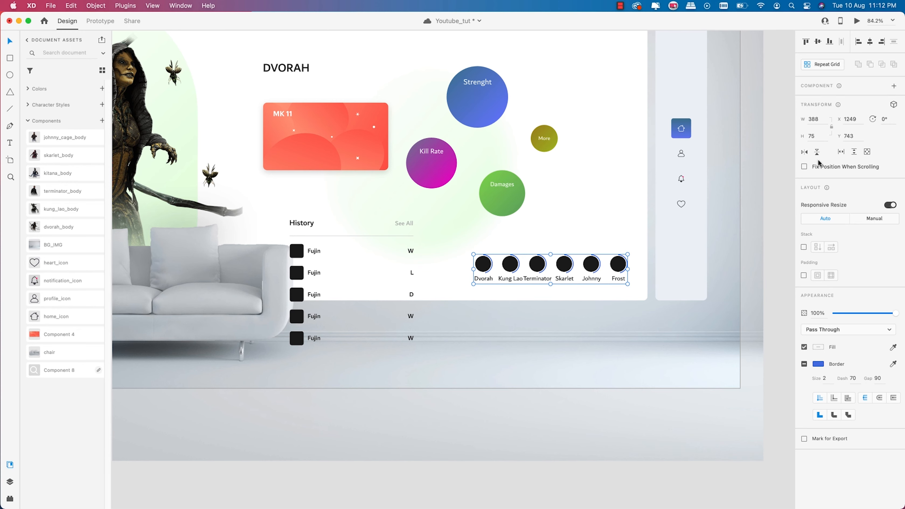
left_click(842, 152)
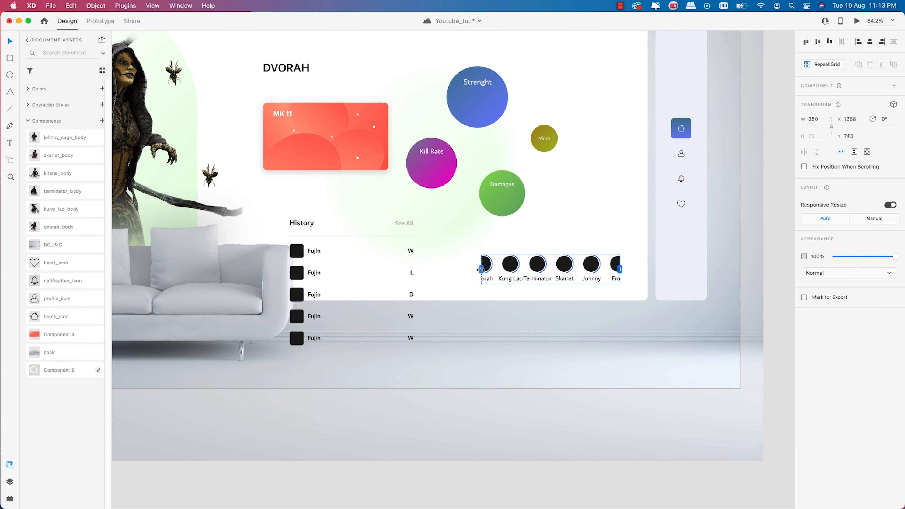
left_click_drag(480, 269, 473, 269)
left_click_drag(618, 269, 579, 270)
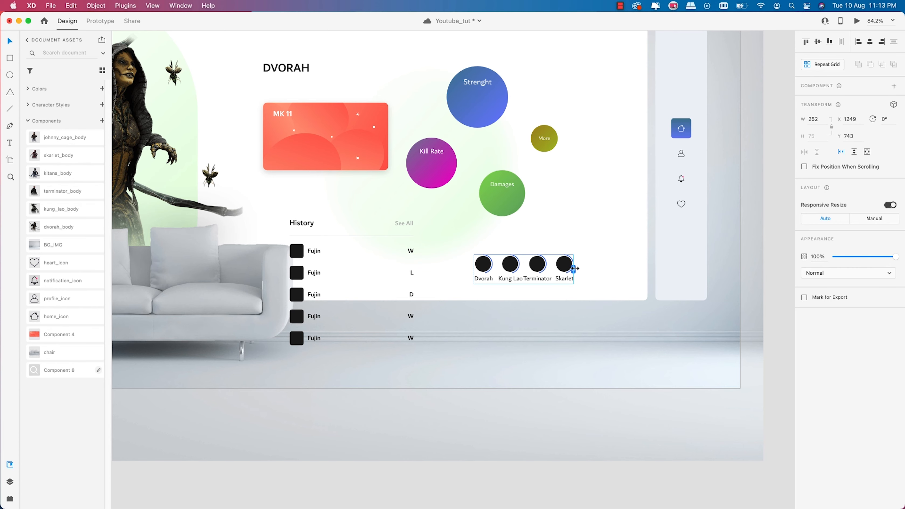
scroll(520, 276, "down", 1)
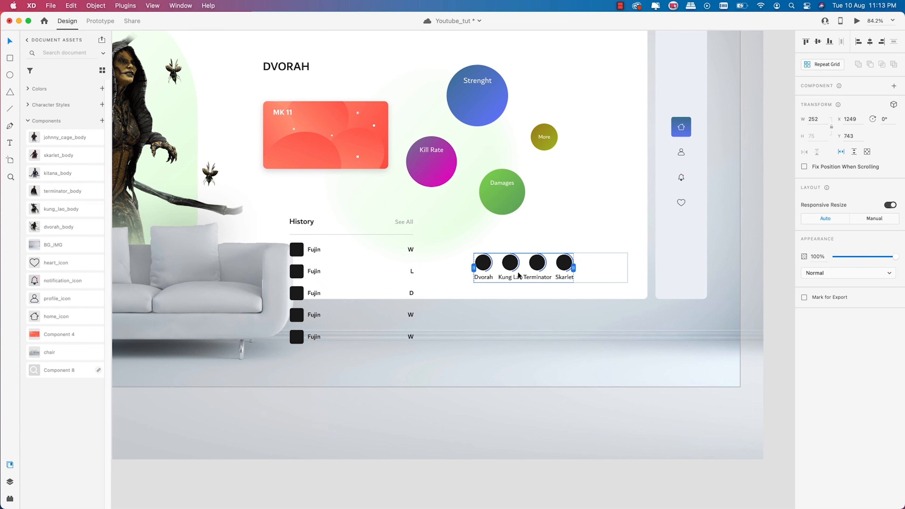
left_click(579, 286)
left_click(546, 268)
key("super+z")
key("super+z")
key("super+z")
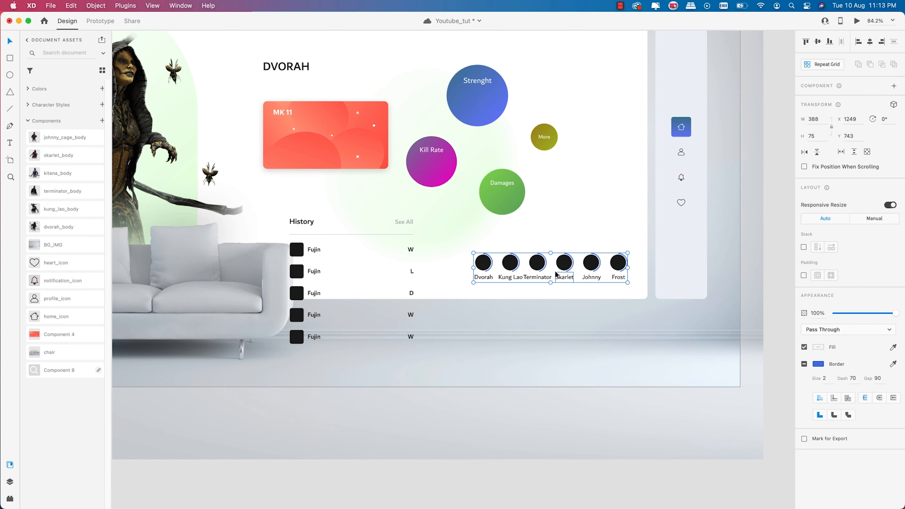
Turn the character avatar group into a horizontal stack with a spacing of 25 between the avatars
scroll(560, 274, "up", 3)
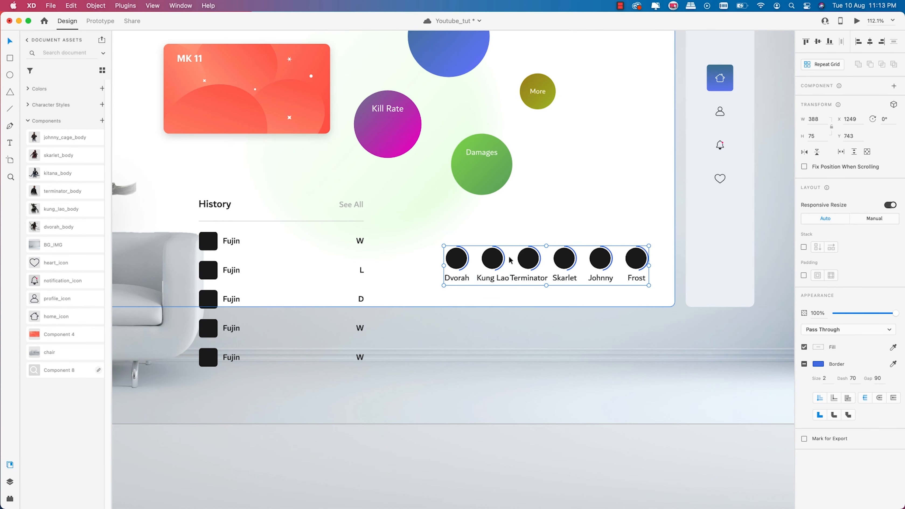
left_click(804, 247)
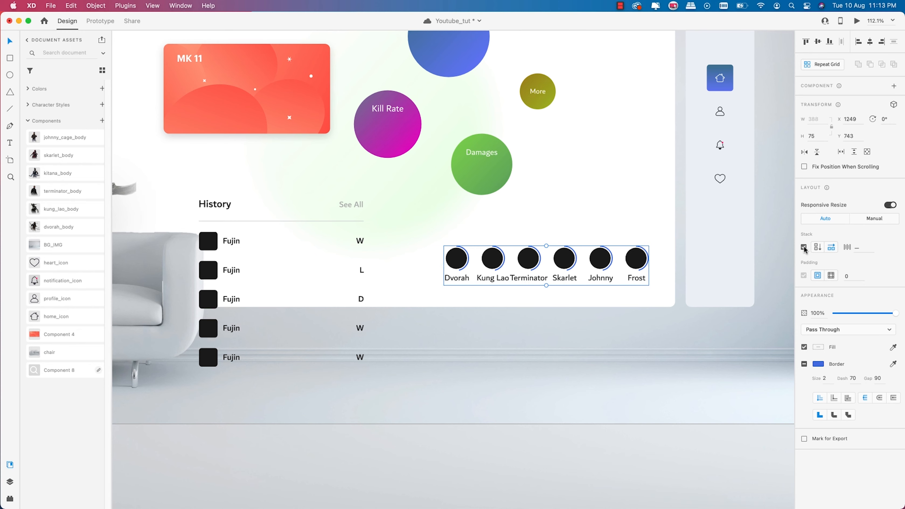
left_click(870, 247)
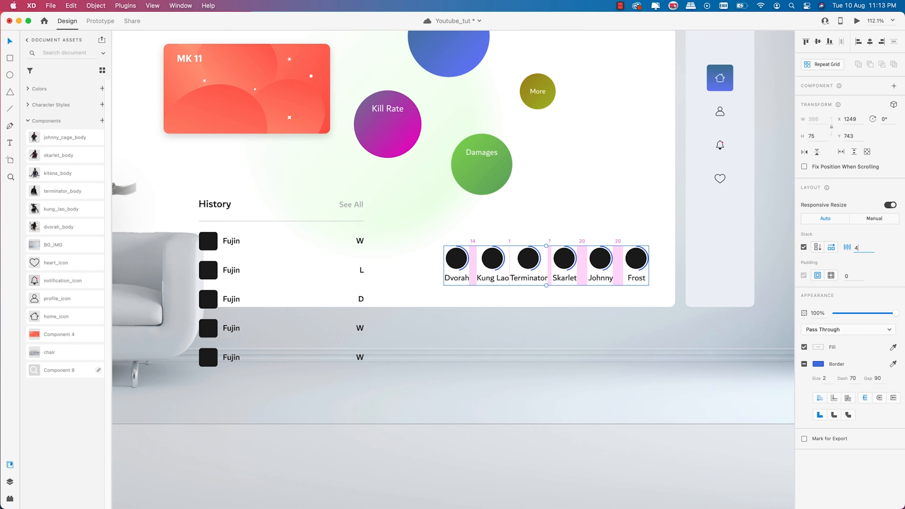
key("Tab")
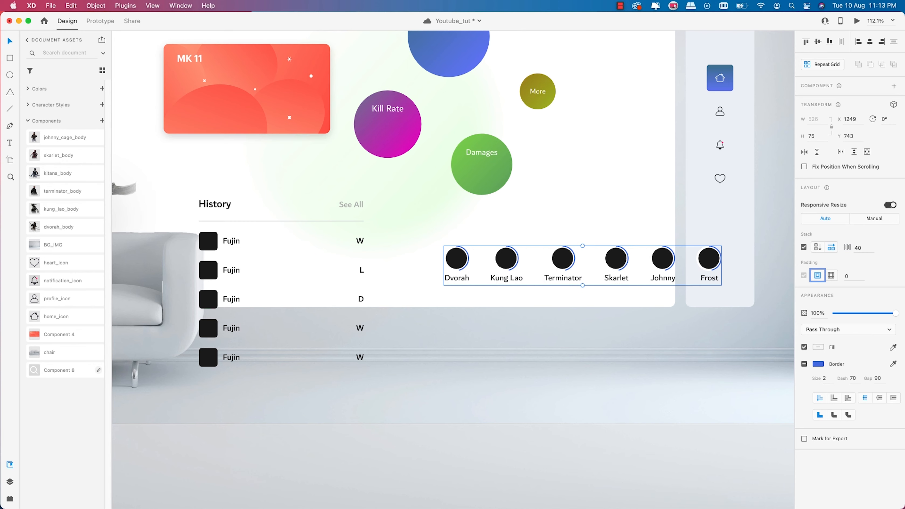
left_click(867, 248)
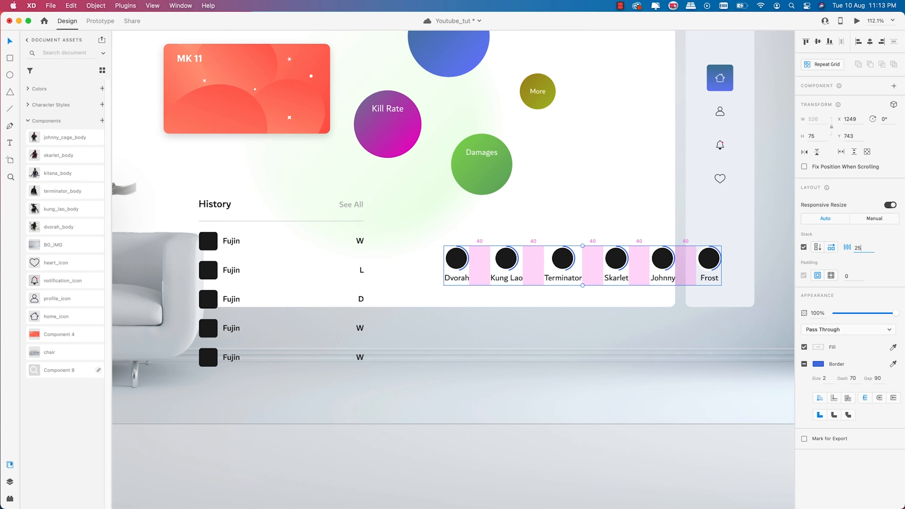
key("Tab")
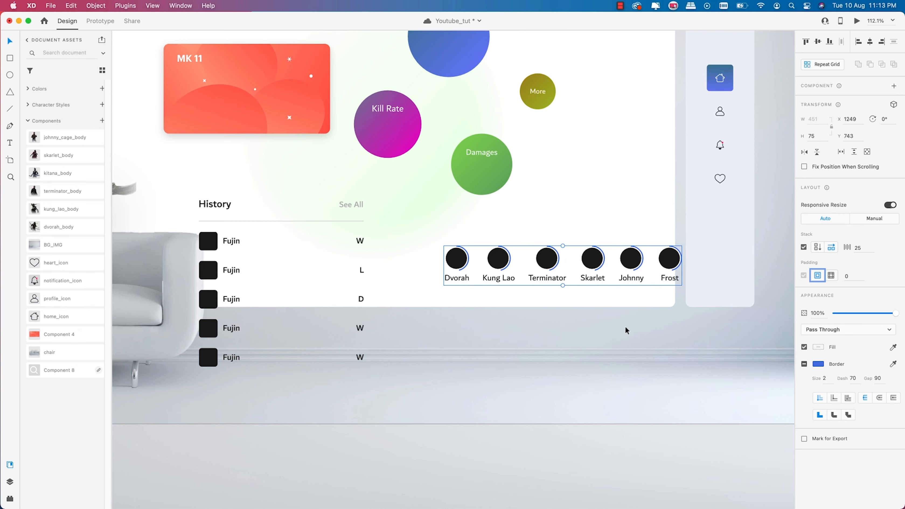
left_click(627, 330)
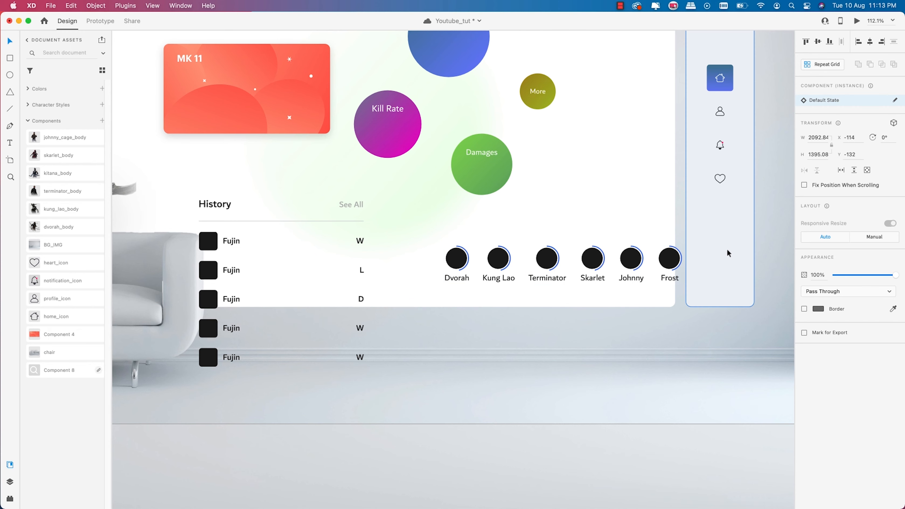
Make the avatar row a horizontal scroll group with a viewport about 310 wide, spanning Dvorah through Skarlet
left_click(645, 254)
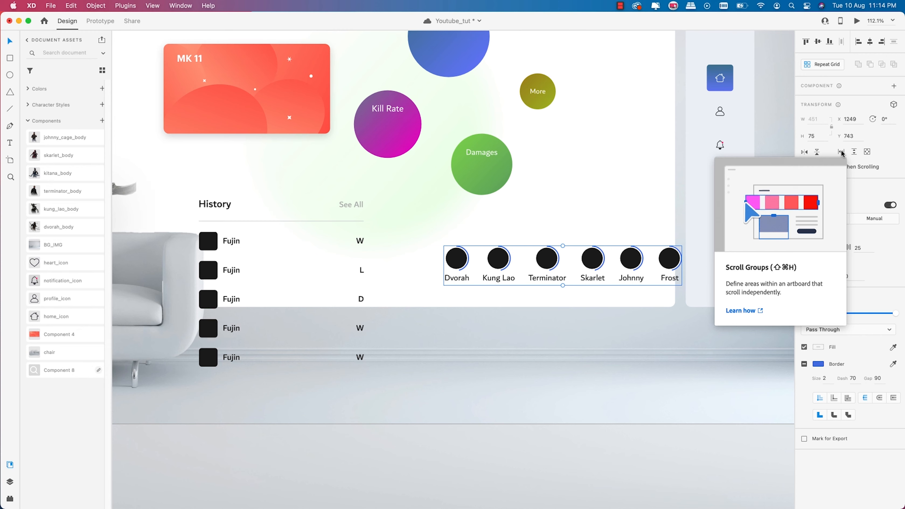
left_click(842, 154)
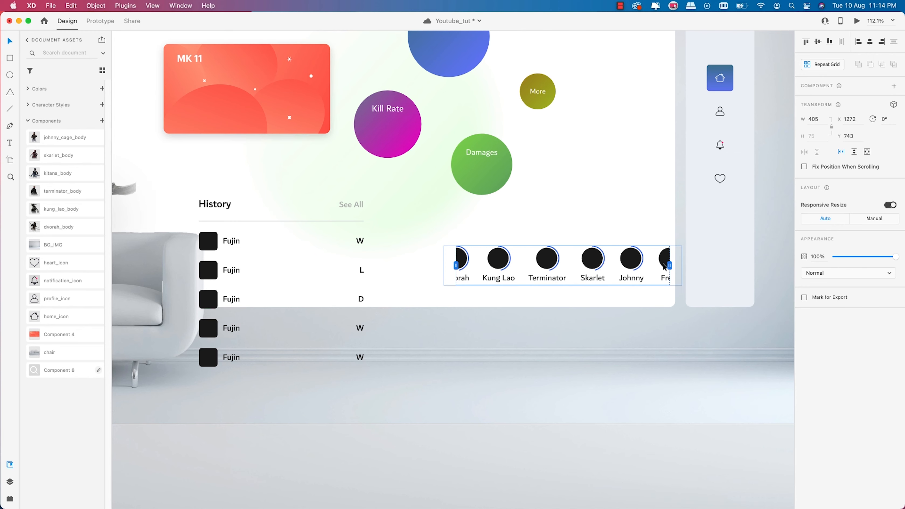
left_click_drag(670, 266, 608, 264)
left_click_drag(456, 265, 443, 265)
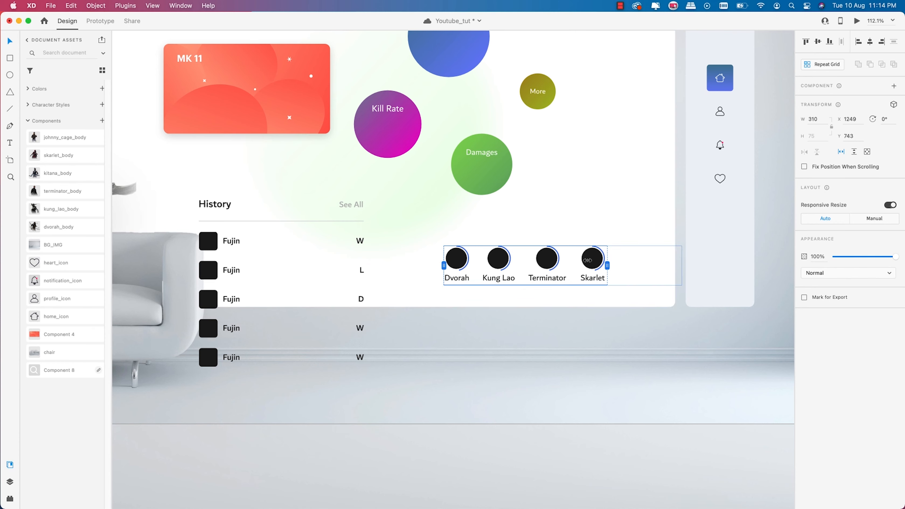
Make the History list a vertical scroll group with a viewport about 146 high, ending at the white card's lower edge
scroll(649, 269, "down", 3)
left_click(259, 243)
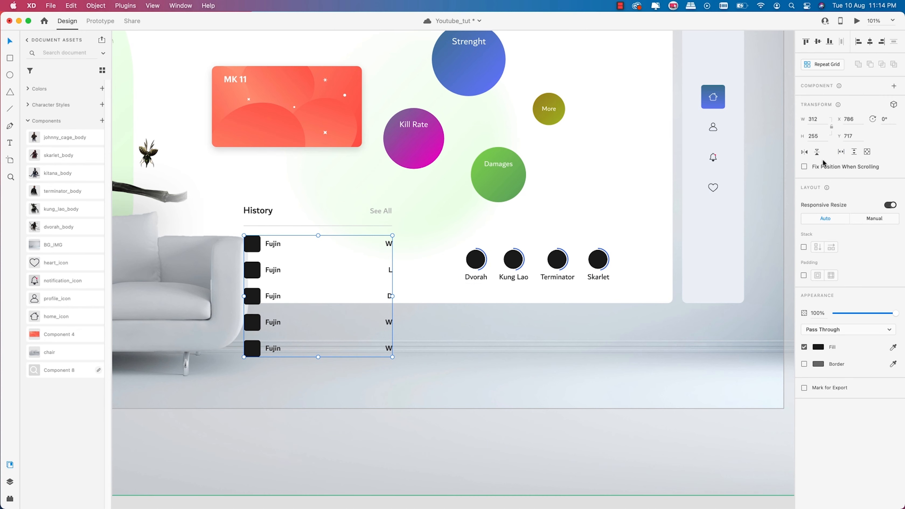
left_click(854, 152)
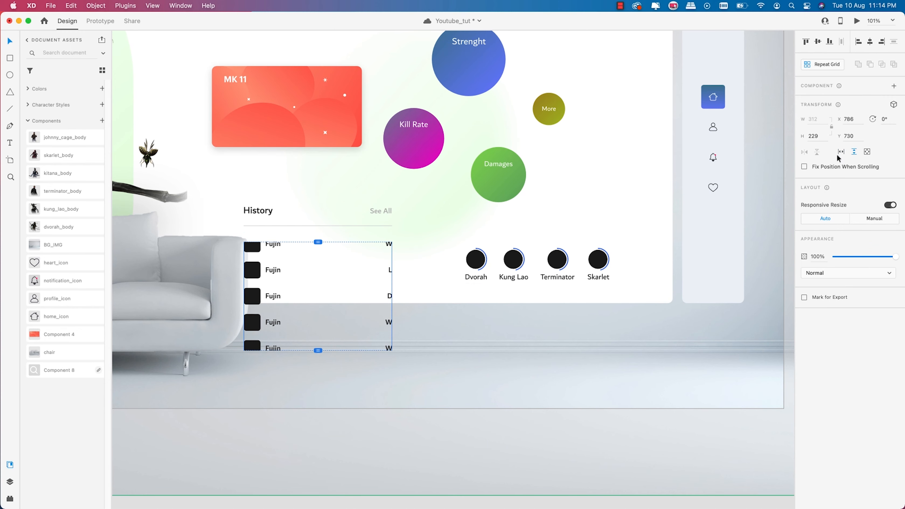
left_click_drag(318, 235, 318, 234)
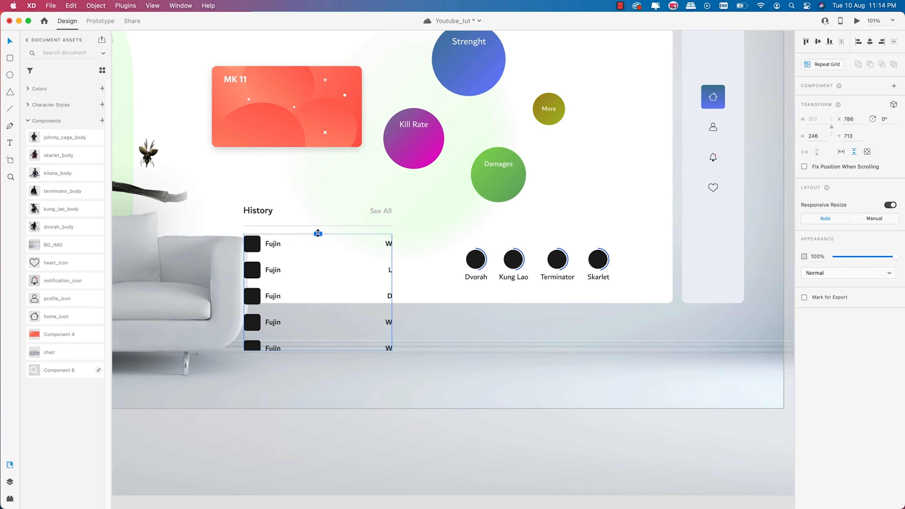
left_click_drag(318, 350, 317, 304)
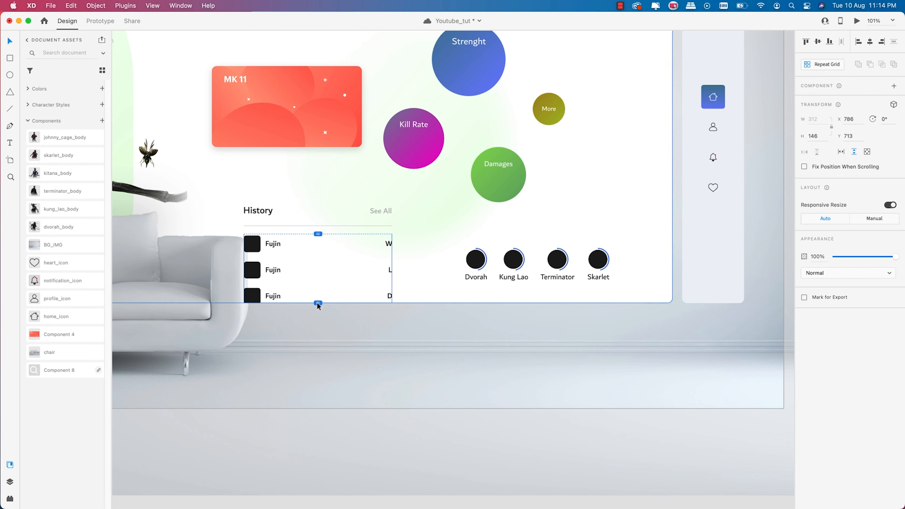
left_click(551, 270)
Save the document
scroll(552, 270, "down", 2)
scroll(552, 270, "down", 1)
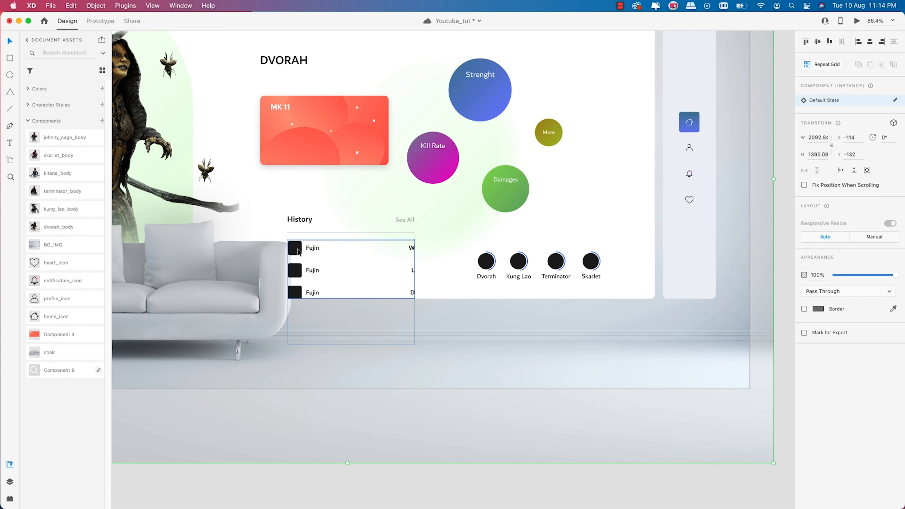
scroll(603, 268, "down", 2)
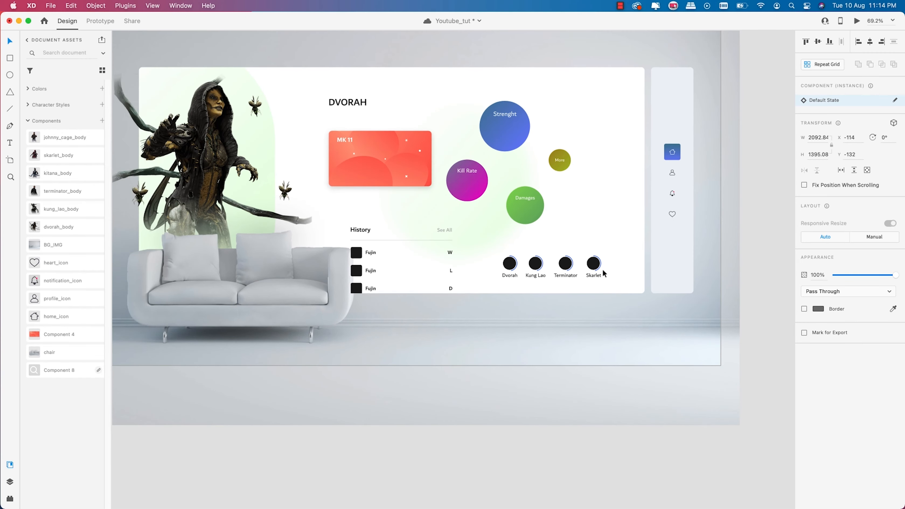
scroll(553, 265, "down", 2)
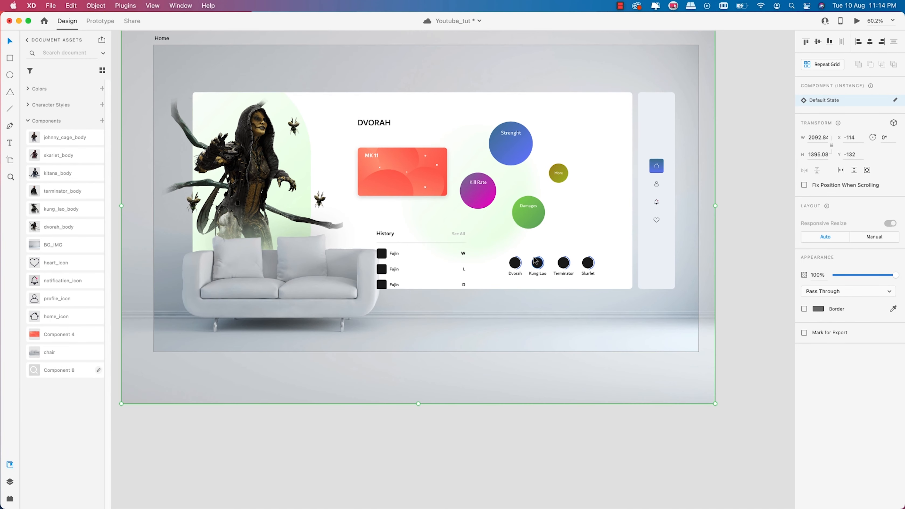
scroll(552, 264, "down", 3)
left_click_drag(547, 238, 535, 243)
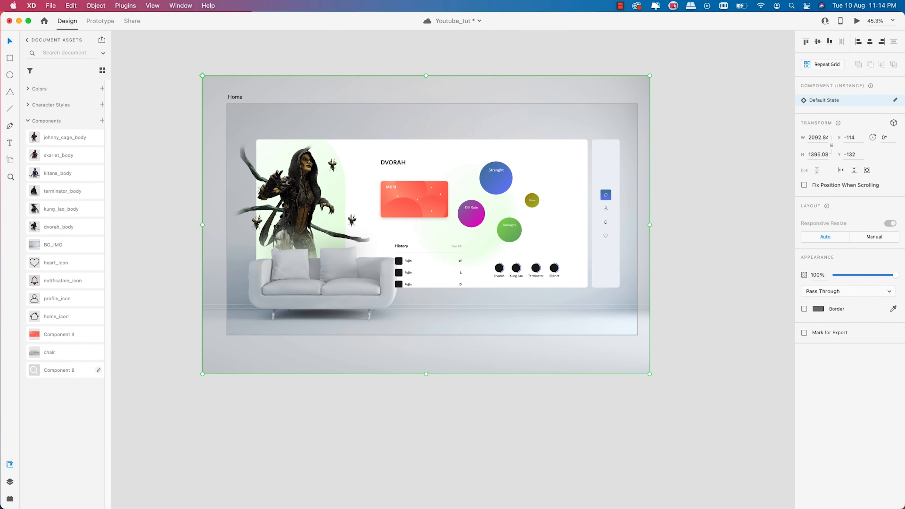
key("super+s")
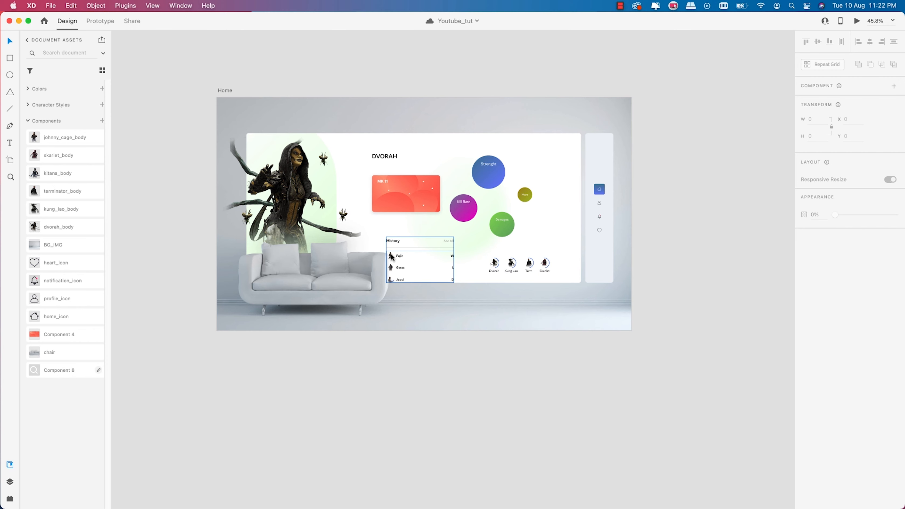
Open the preview of the Home artboard
scroll(391, 256, "up", 5)
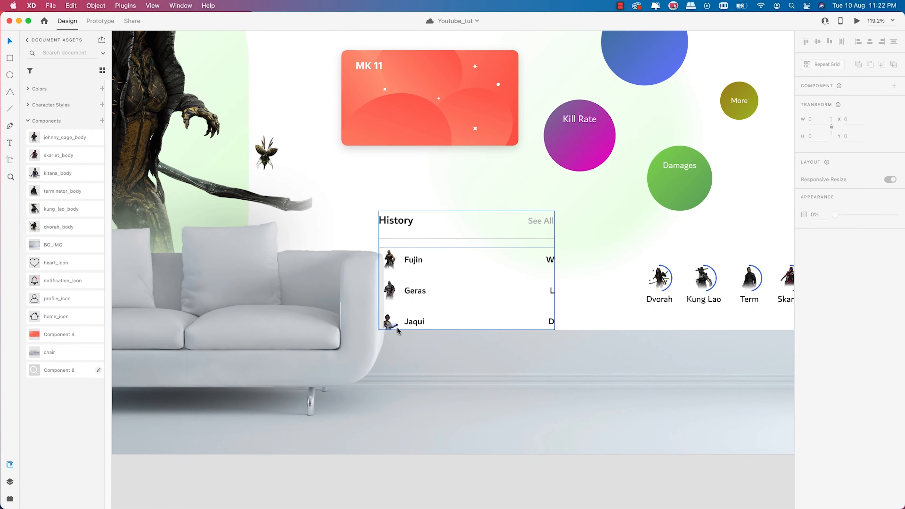
scroll(454, 258, "down", 5)
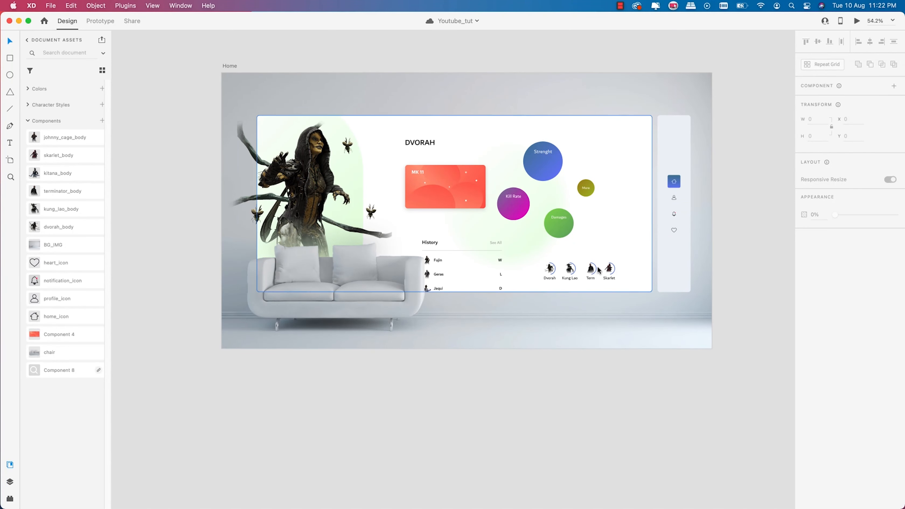
scroll(619, 266, "up", 2)
scroll(620, 268, "down", 3)
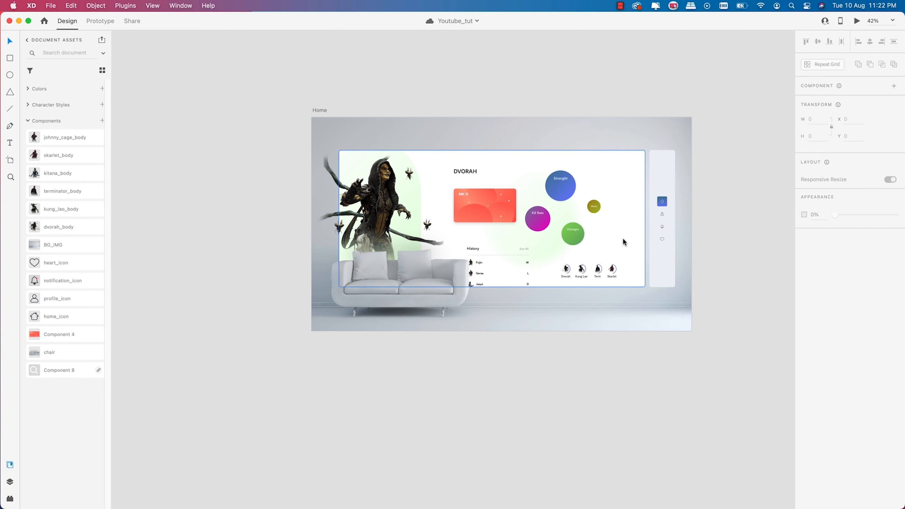
scroll(645, 234, "up", 2)
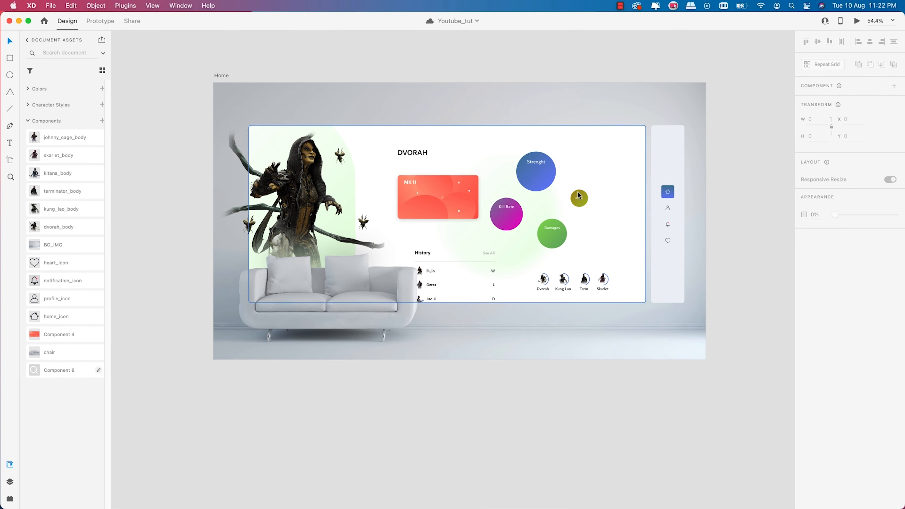
left_click(221, 76)
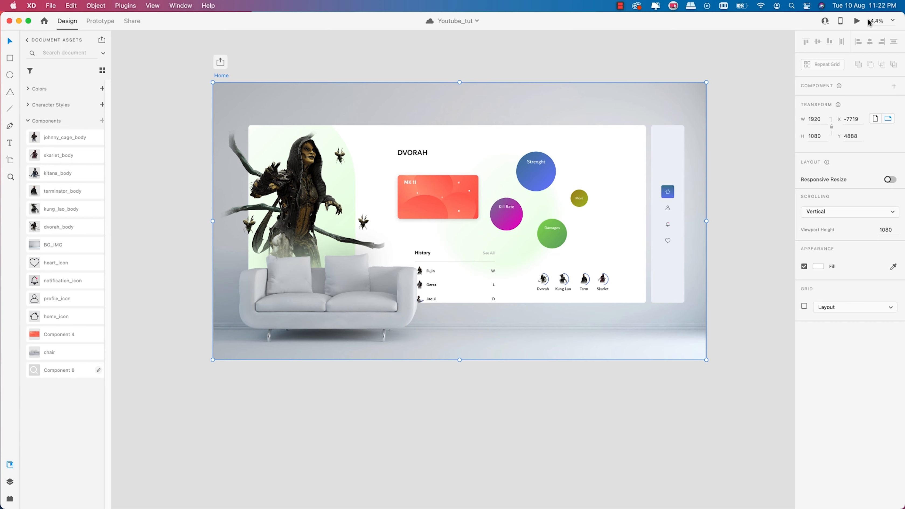
left_click(857, 21)
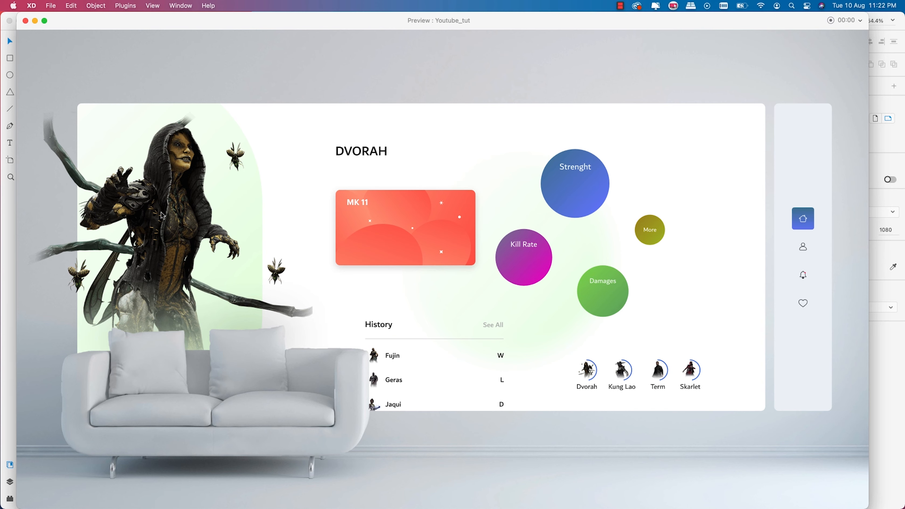
Test the History list's vertical scrolling in the preview by moving down, back up and down again
scroll(399, 383, "down", 3)
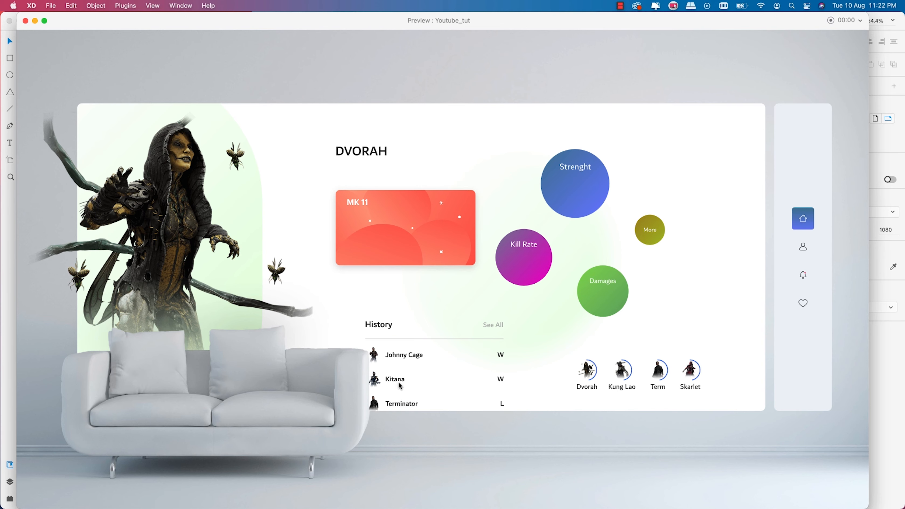
scroll(400, 384, "down", 2)
scroll(400, 386, "up", 5)
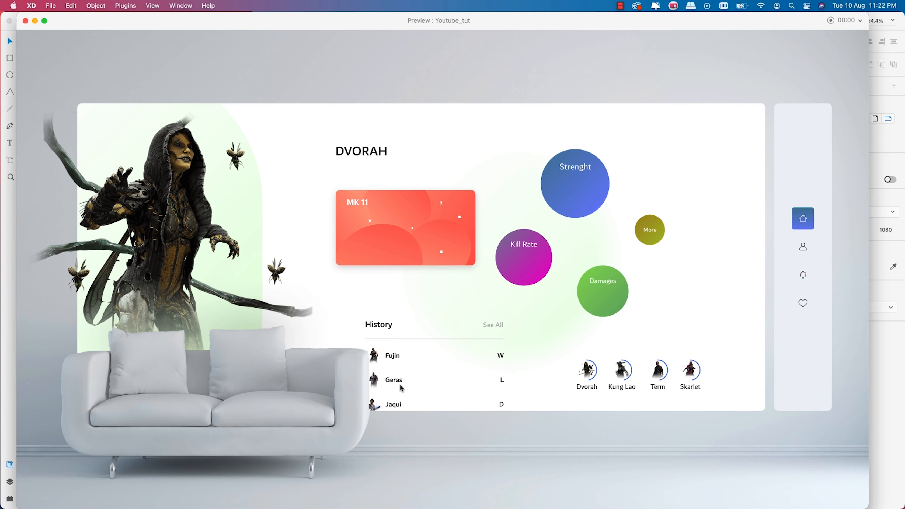
scroll(400, 388, "down", 3)
Test the horizontal scrolling of the large character images in the preview, moving through them and back to Dvorah
left_click(188, 243)
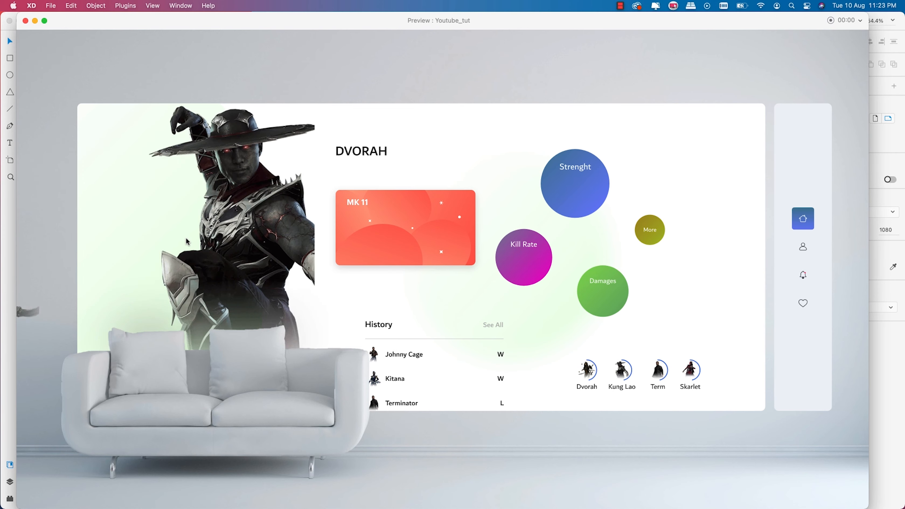
scroll(187, 238, "right", 4)
scroll(187, 238, "left", 3)
scroll(192, 240, "right", 3)
scroll(198, 242, "left", 6)
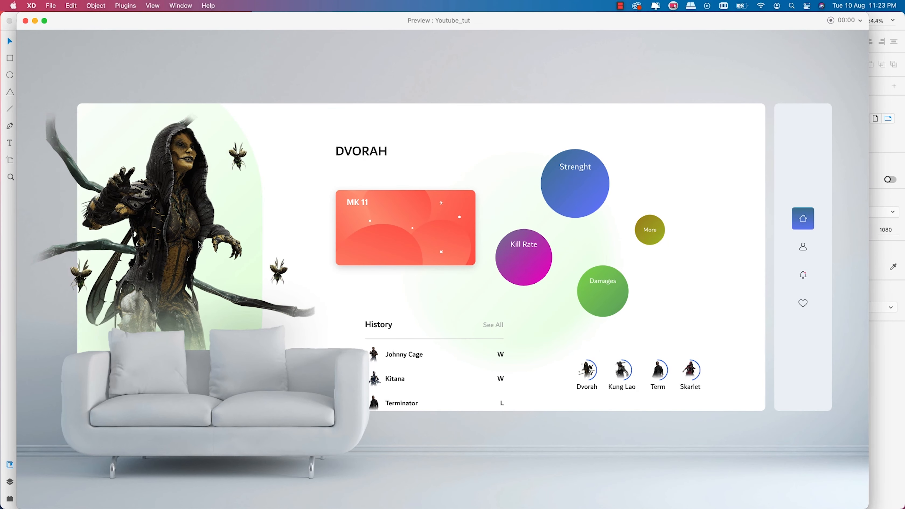
Test the small avatar list's horizontal scrolling forward and back to Dvorah in the preview, and close the preview
scroll(616, 371, "right", 2)
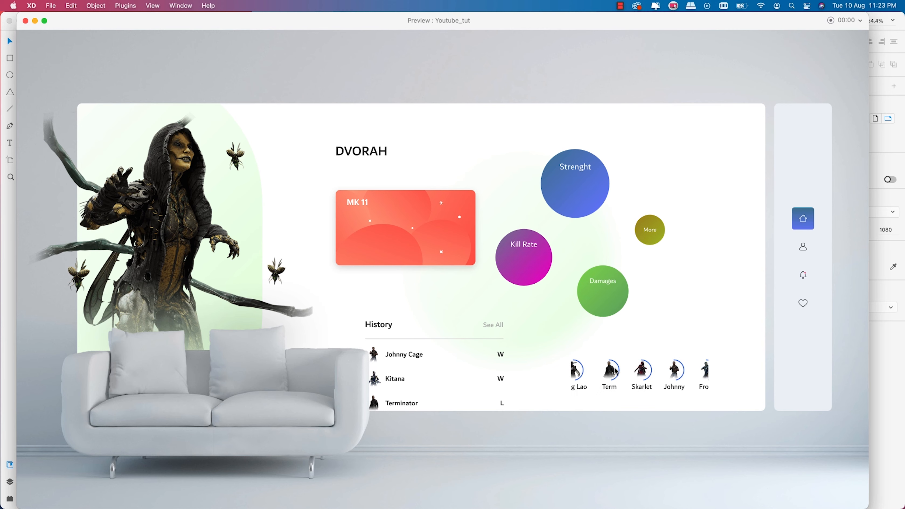
scroll(660, 372, "left", 2)
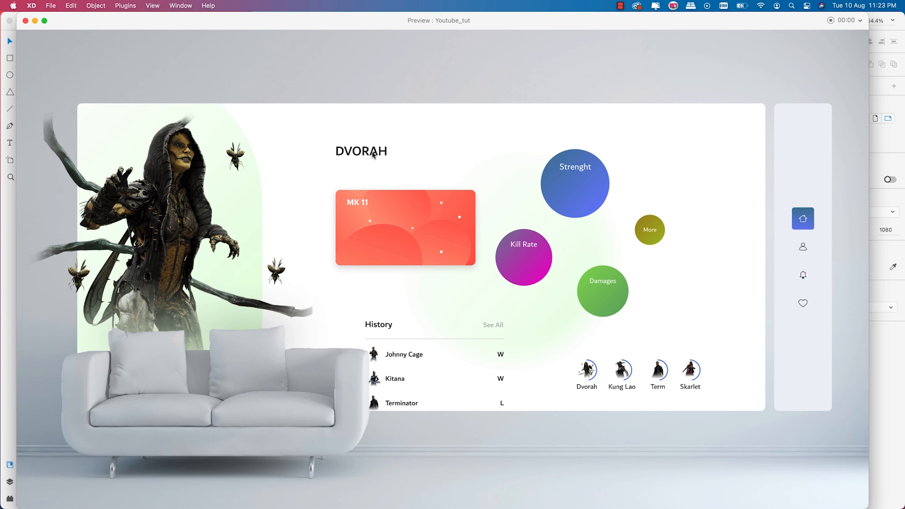
left_click(26, 21)
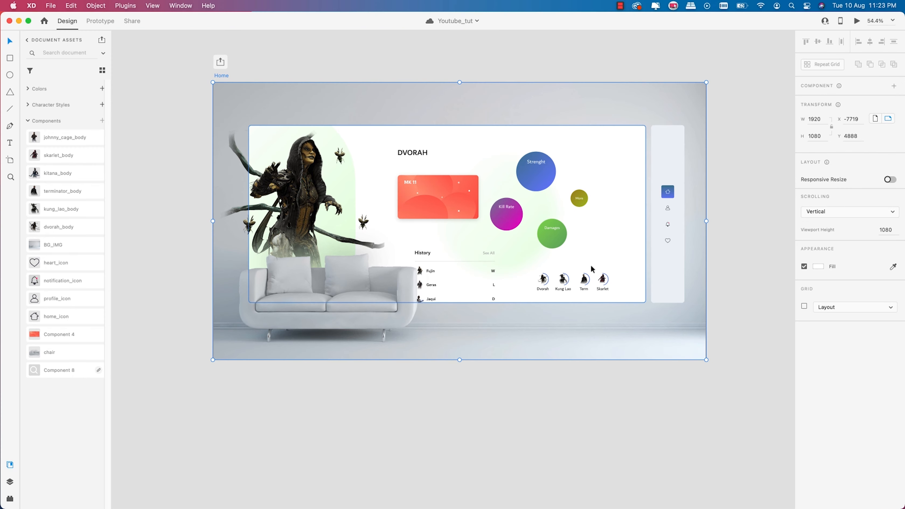
Add a drop shadow to the circle around the small Dvorah avatar in the avatar list
scroll(542, 282, "up", 10)
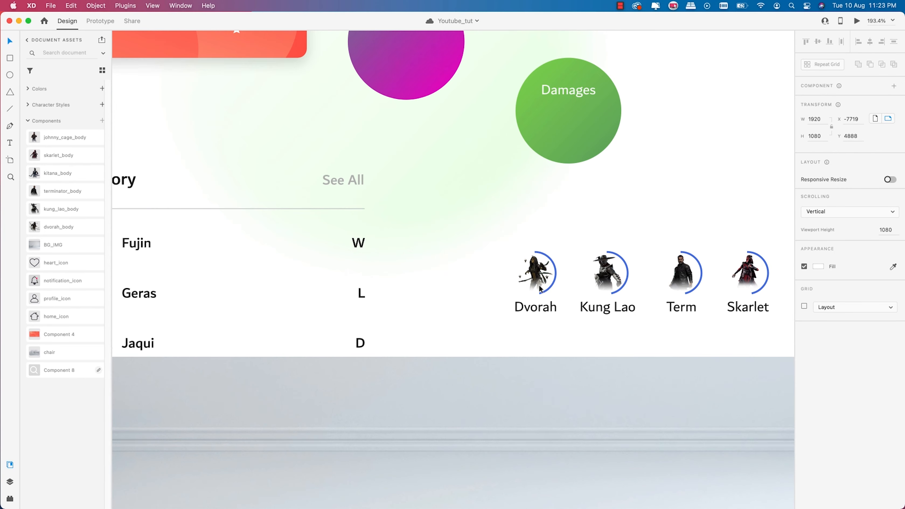
scroll(541, 285, "down", 5)
scroll(551, 258, "up", 7)
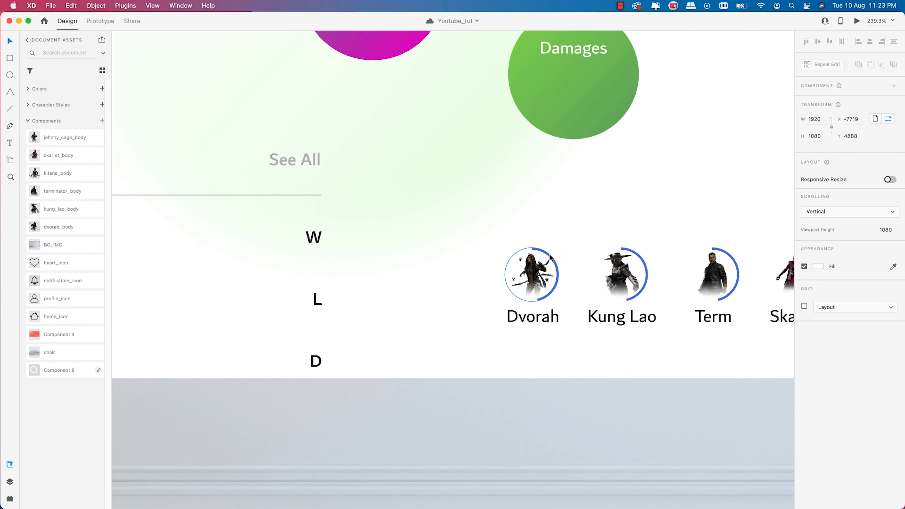
double_click(550, 257)
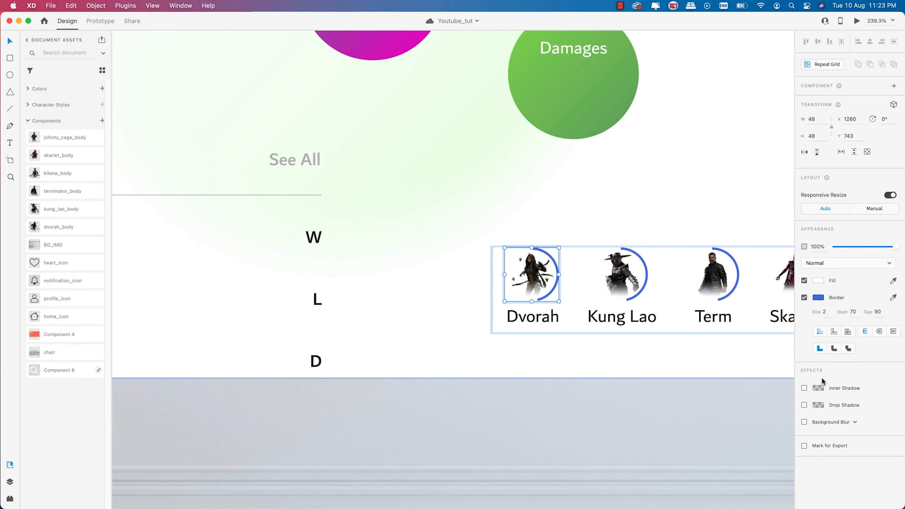
left_click(804, 406)
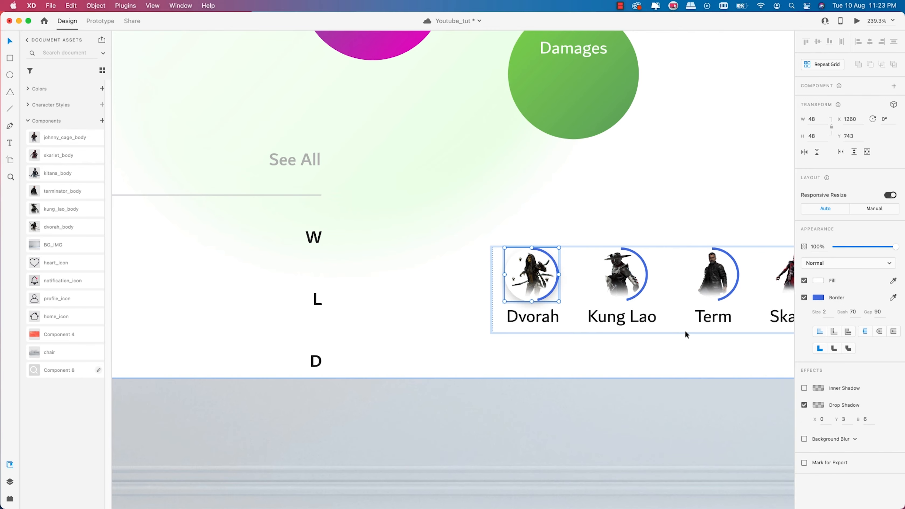
scroll(685, 330, "down", 6)
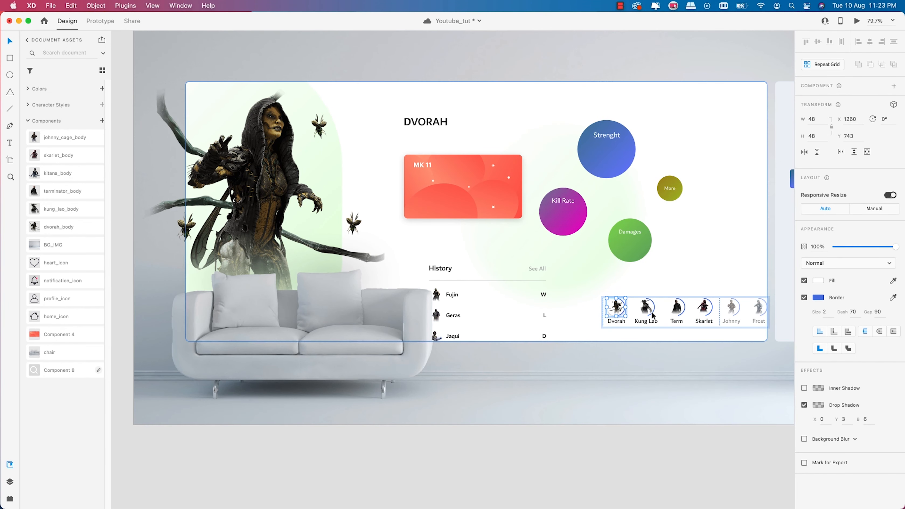
scroll(647, 316, "up", 3)
scroll(628, 314, "up", 2)
scroll(638, 305, "down", 6)
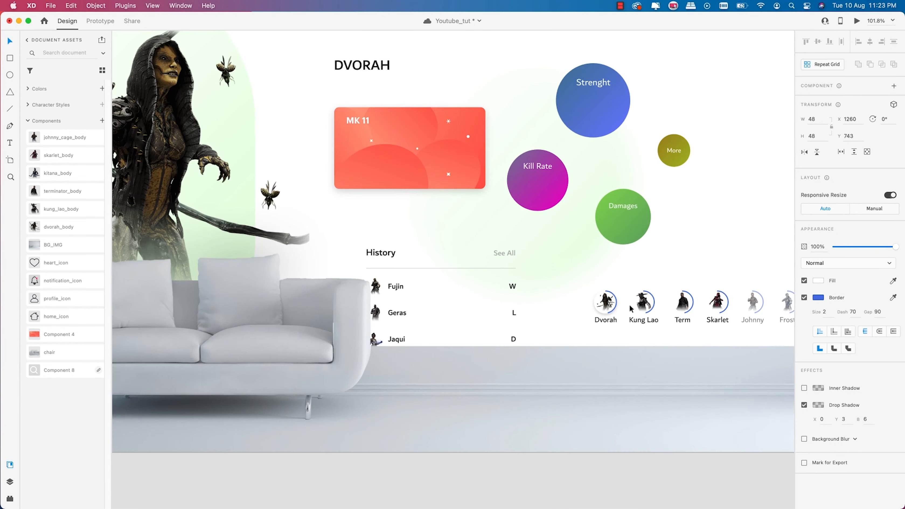
scroll(626, 297, "up", 1)
scroll(624, 292, "up", 3)
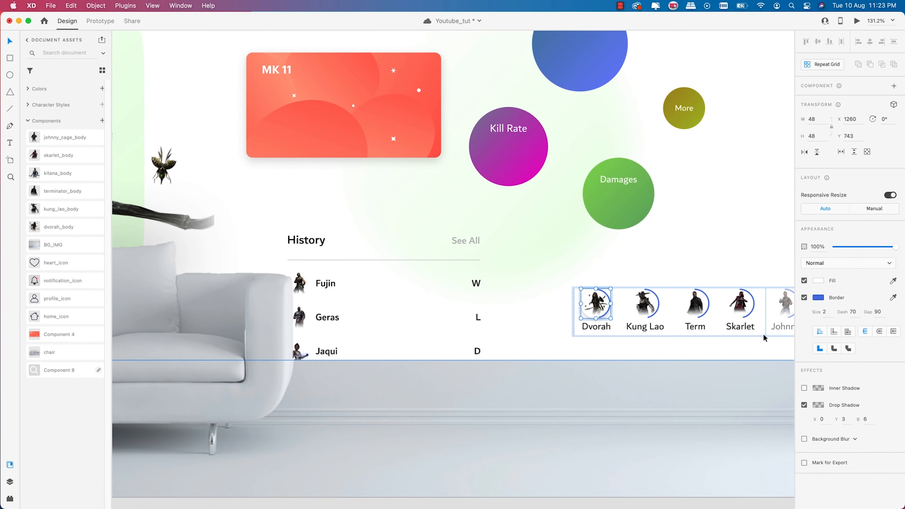
Set the drop shadow colour of the Dvorah avatar circle to #4C75E5 at 20% opacity and clear the selection
left_click(817, 411)
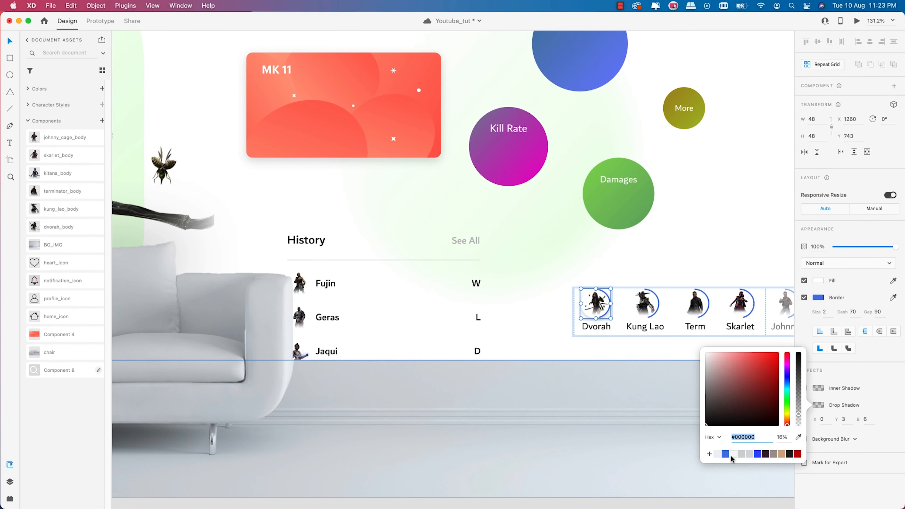
left_click(799, 409)
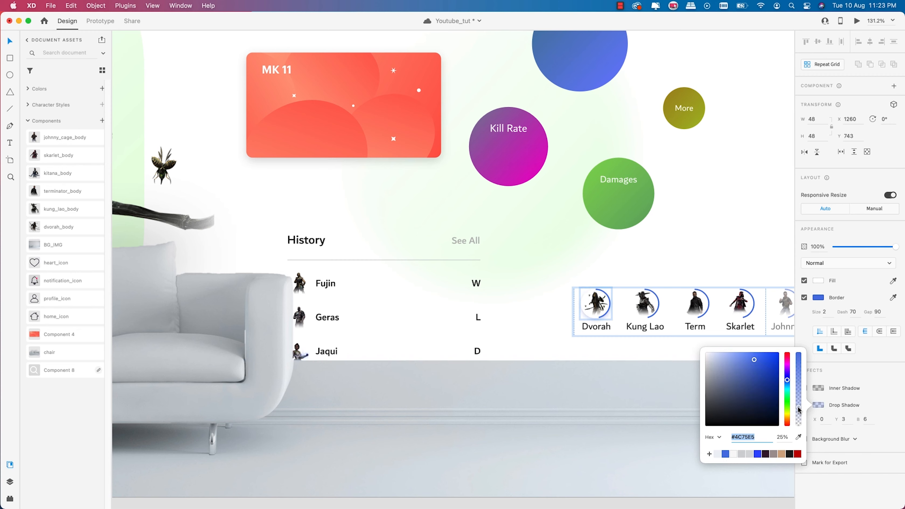
left_click_drag(798, 410, 798, 412)
scroll(594, 346, "up", 10)
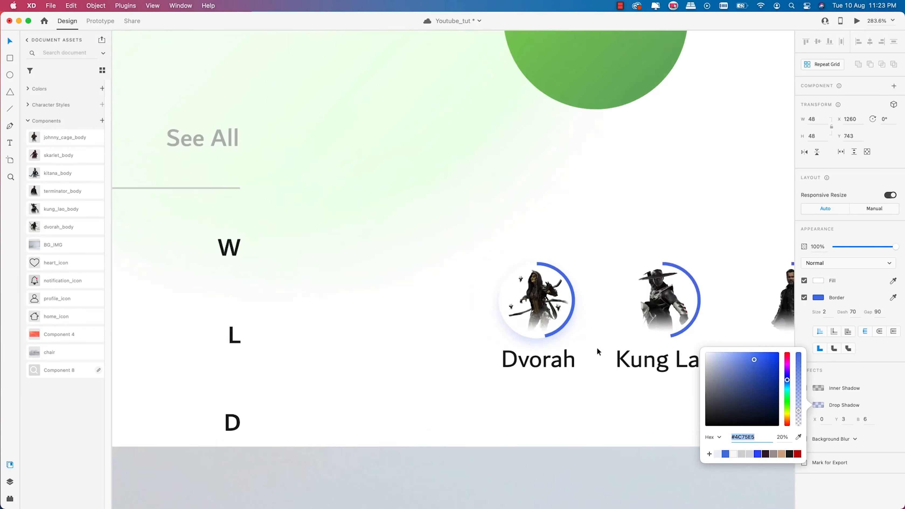
scroll(498, 319, "down", 10)
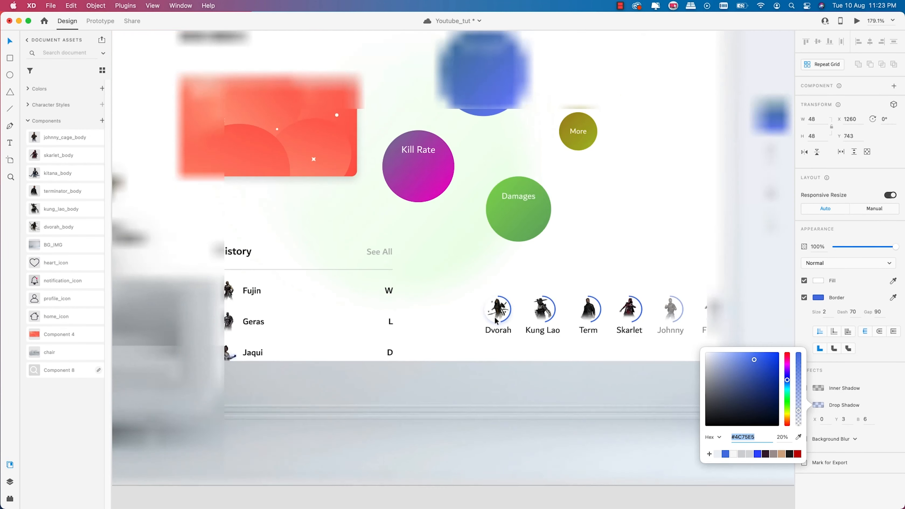
left_click(579, 382)
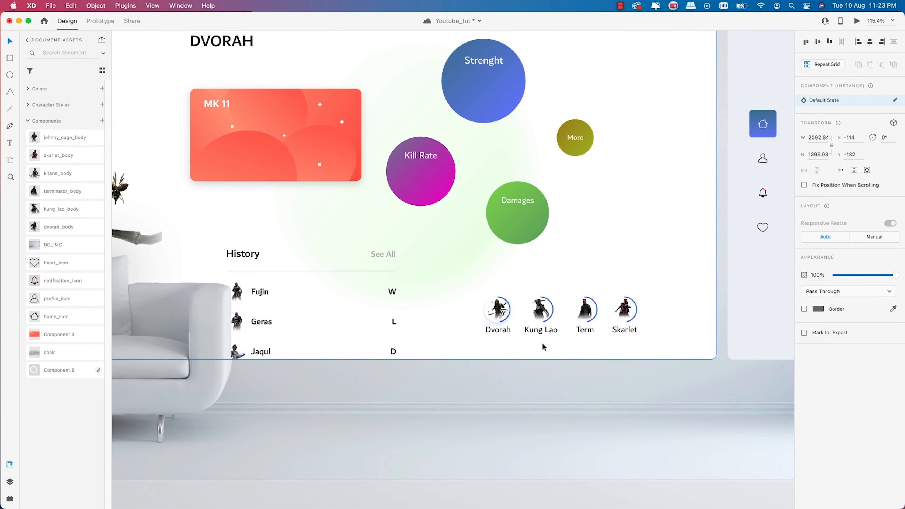
scroll(542, 346, "down", 8)
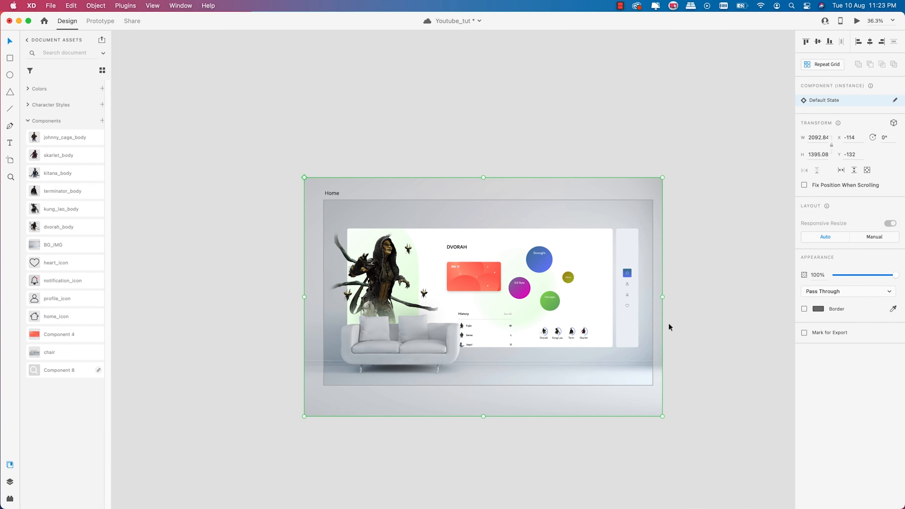
left_click(669, 327)
Hide the document assets list and save the document
scroll(635, 314, "right", 3)
scroll(634, 313, "down", 1)
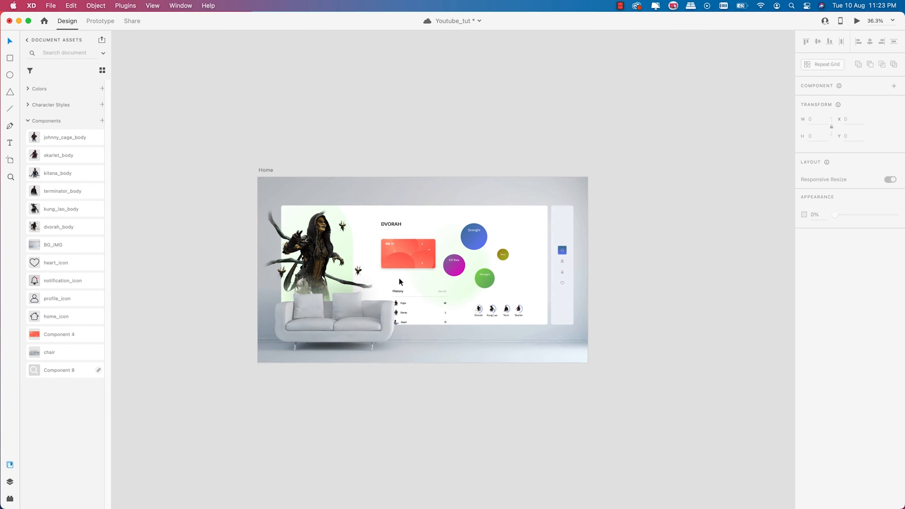
scroll(420, 265, "up", 5)
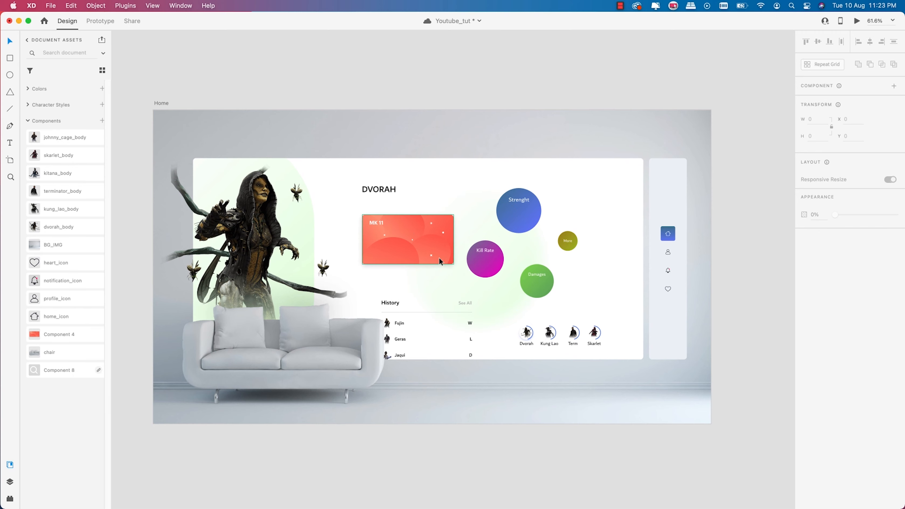
left_click(10, 465)
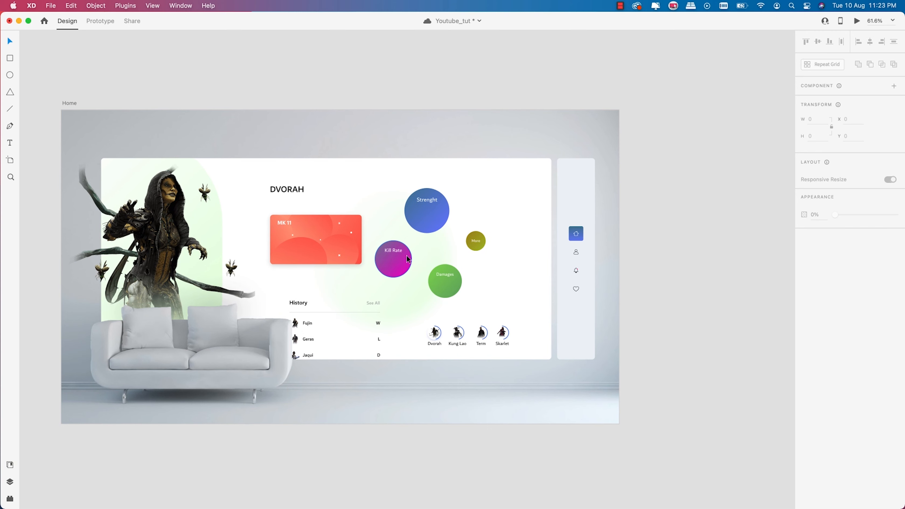
scroll(379, 260, "up", 1)
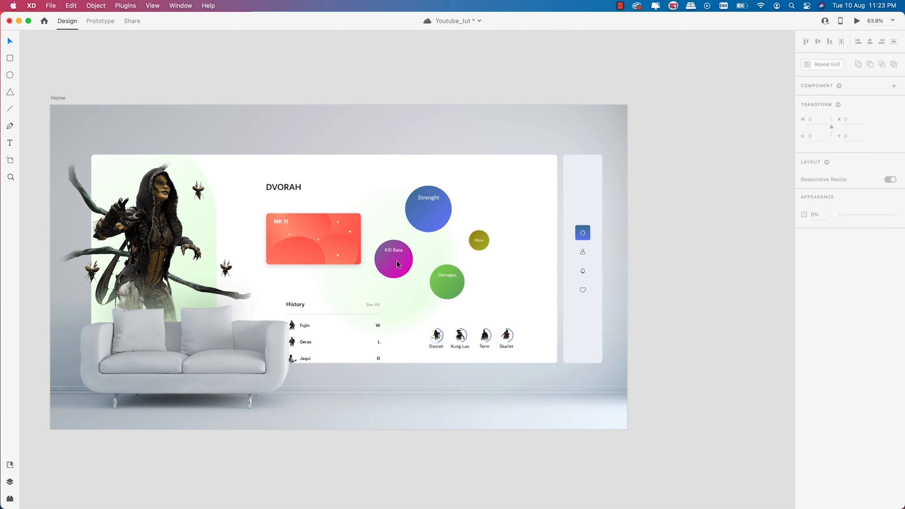
left_click_drag(399, 264, 487, 245)
scroll(492, 230, "up", 3)
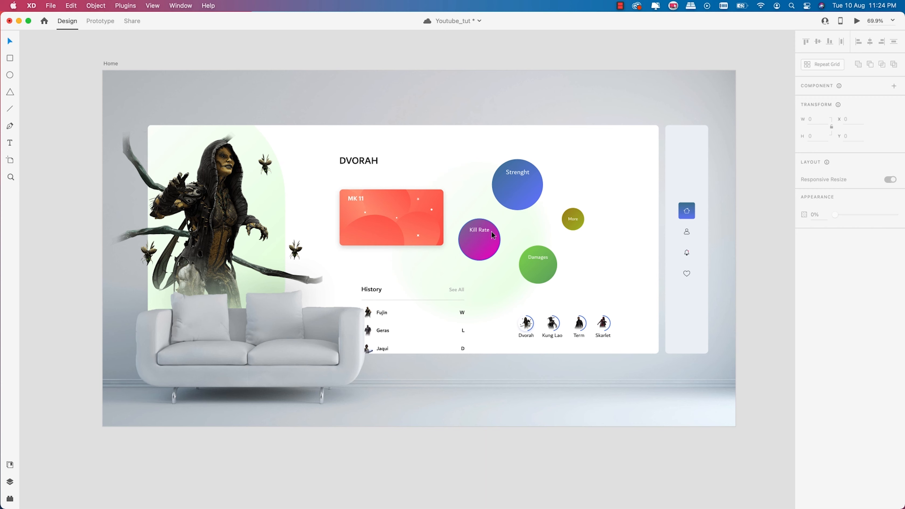
key("super+s")
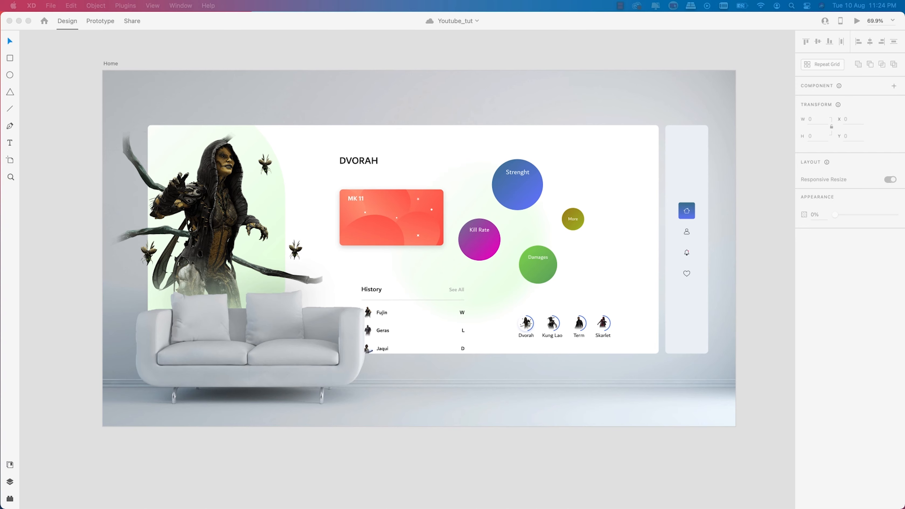
left_click(356, 162)
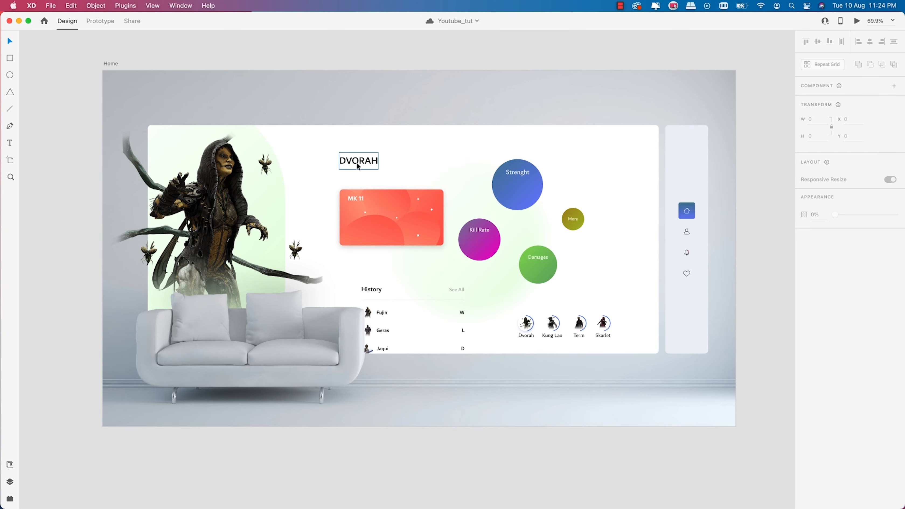
scroll(512, 241, "up", 5)
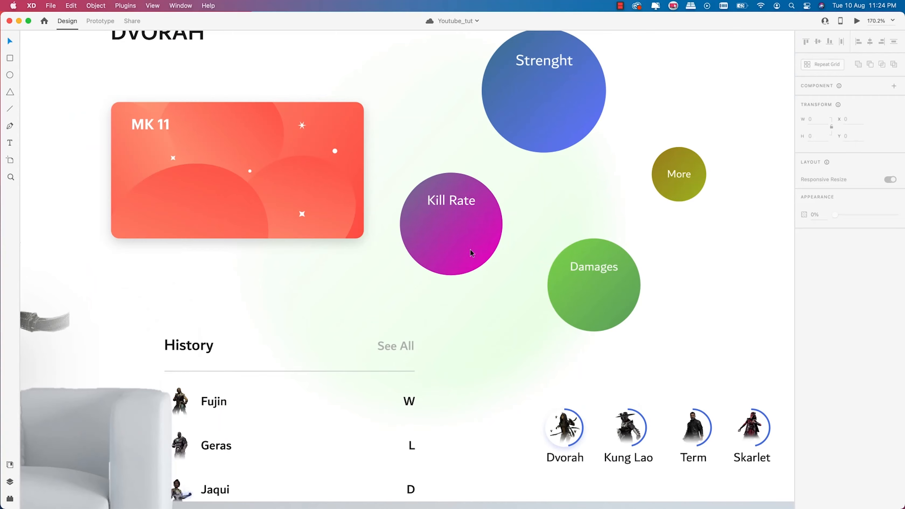
left_click(434, 240)
scroll(445, 252, "up", 3)
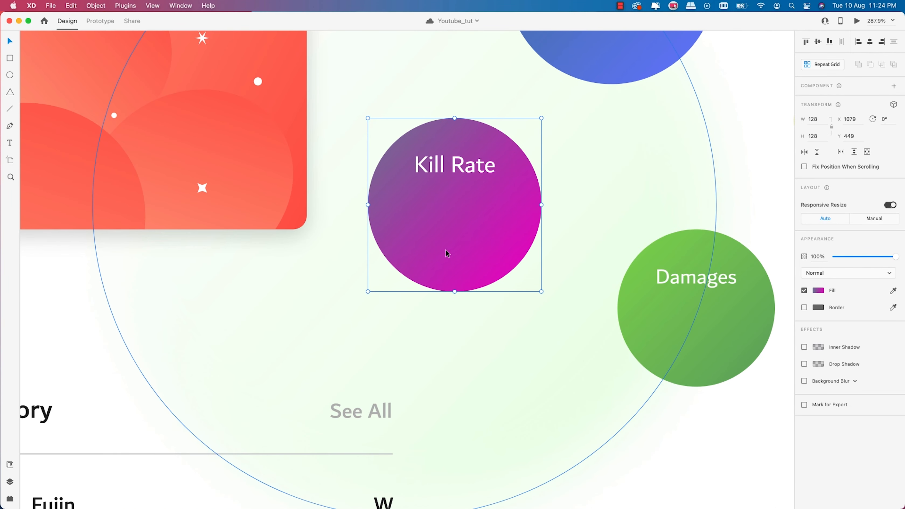
key("super+v")
scroll(446, 250, "down", 5)
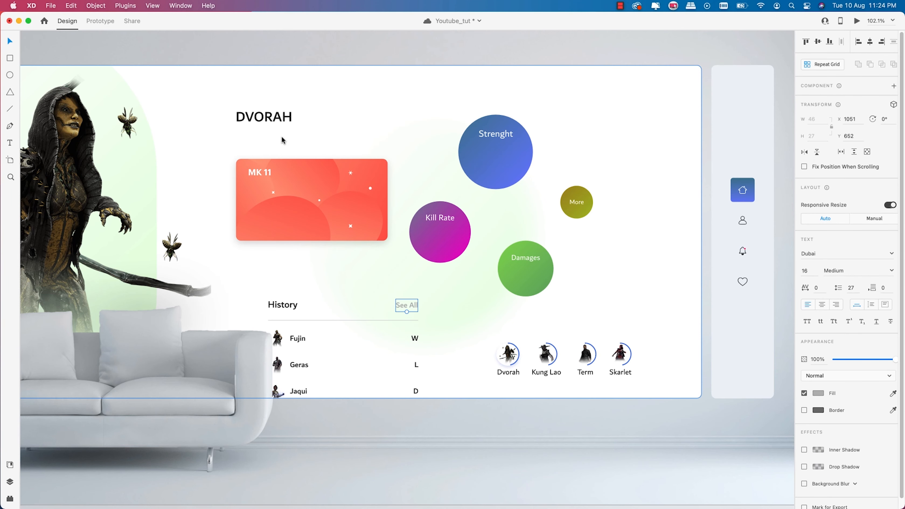
left_click(262, 124)
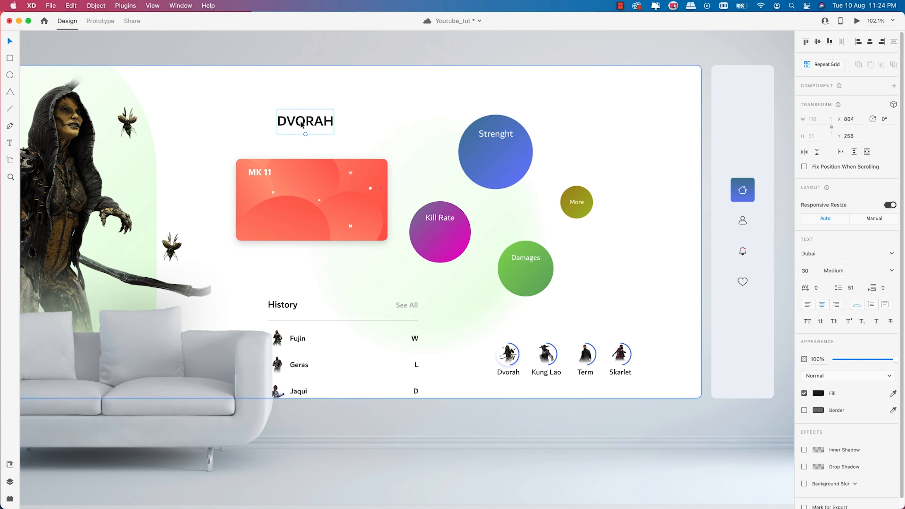
left_click_drag(403, 305, 424, 300)
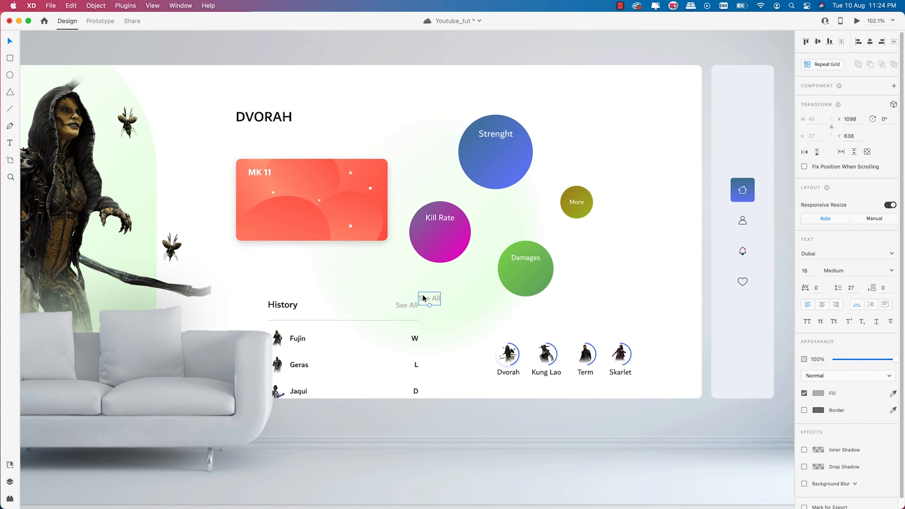
key("Delete")
Place a copy of the DVORAH title inside the Kill Rate circle, just below its label
left_click(261, 123)
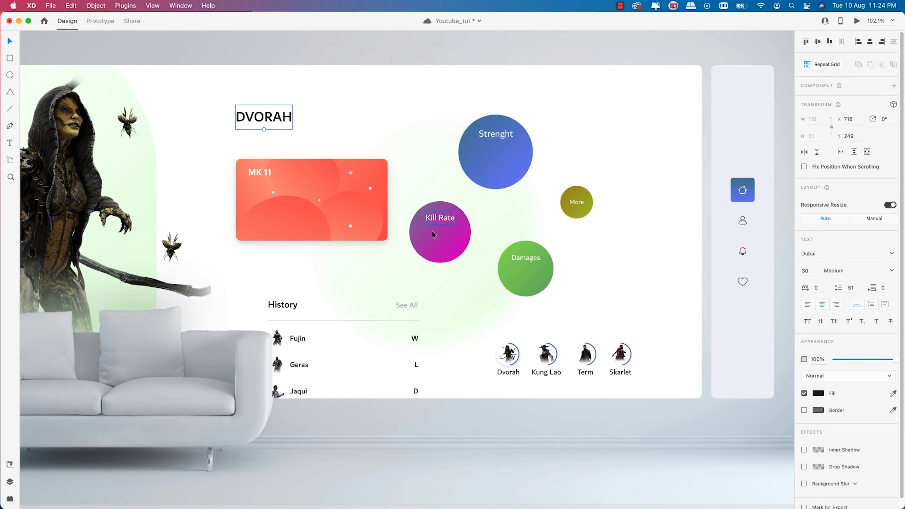
scroll(449, 242, "up", 1)
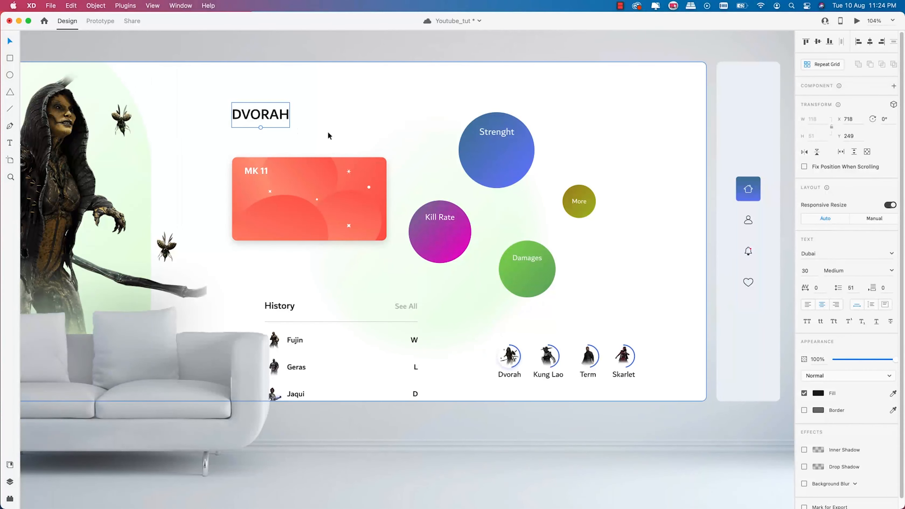
left_click_drag(264, 121, 440, 243)
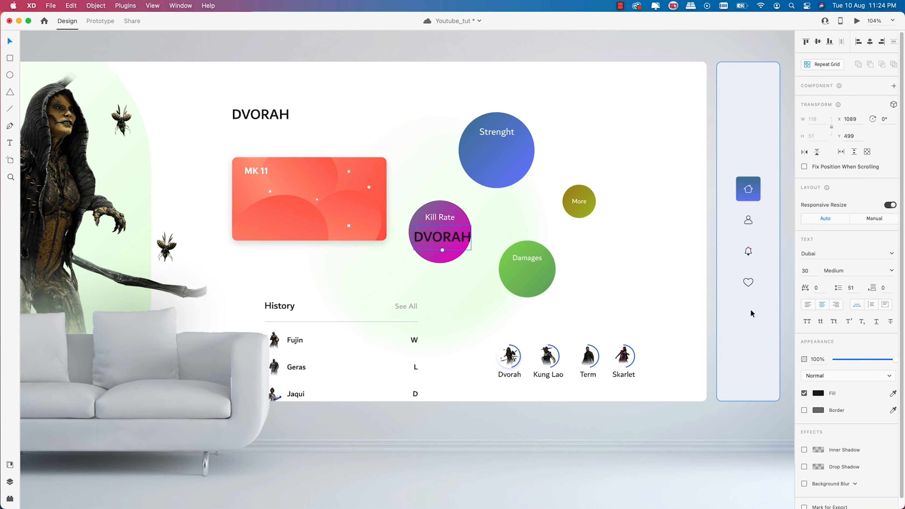
Set the copied DVORAH text in the Kill Rate circle to font size 40 with a white #FFFFFF fill
left_click(807, 272)
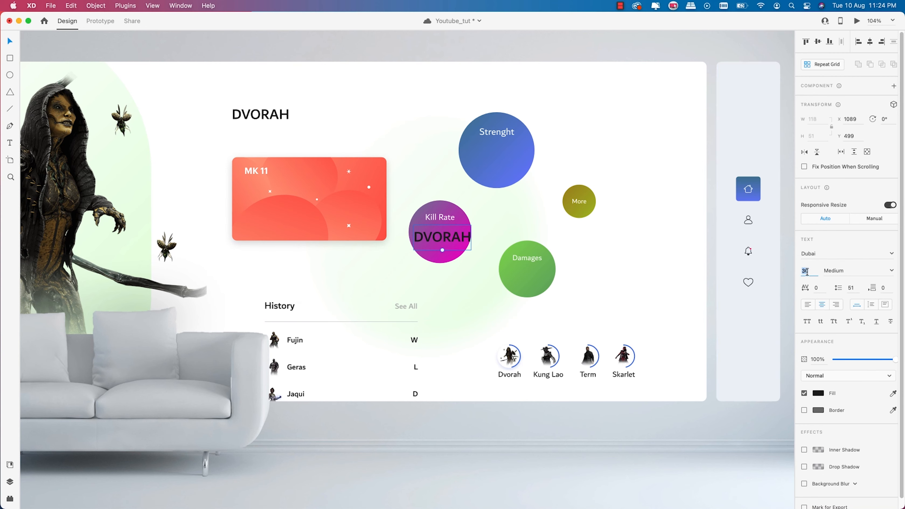
type("40")
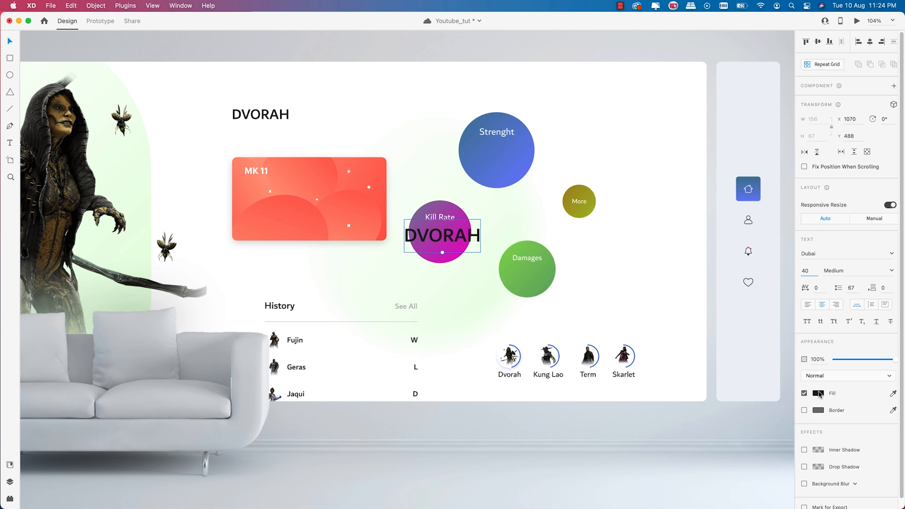
left_click(818, 394)
left_click_drag(745, 367, 678, 321)
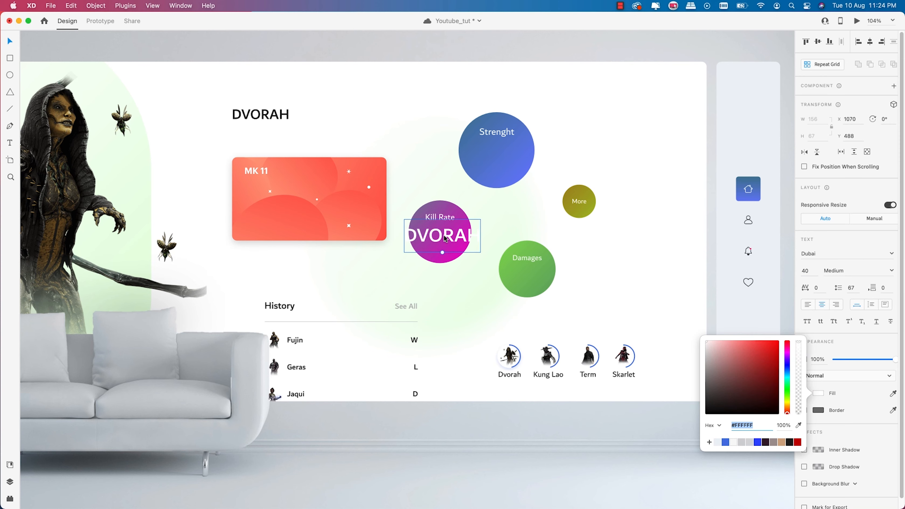
left_click(826, 306)
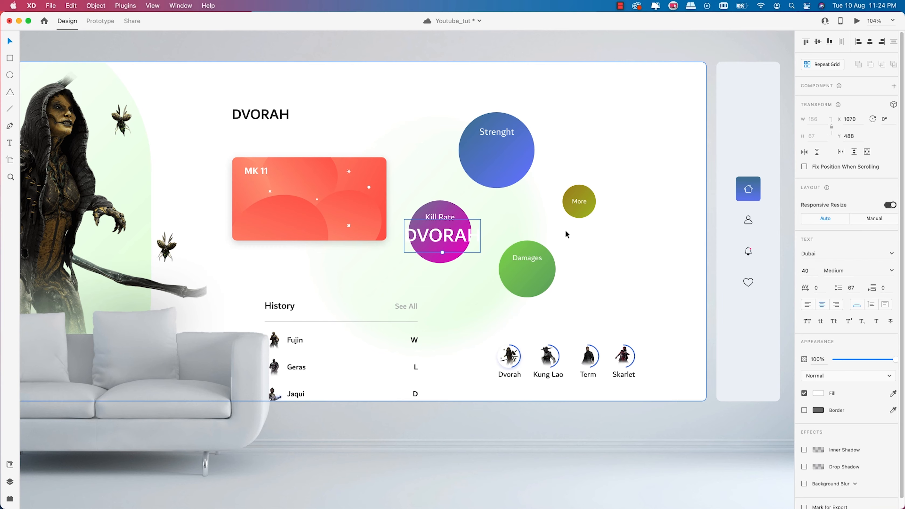
Replace the DVORAH text in the Kill Rate circle with the digit 7
scroll(452, 202, "up", 5)
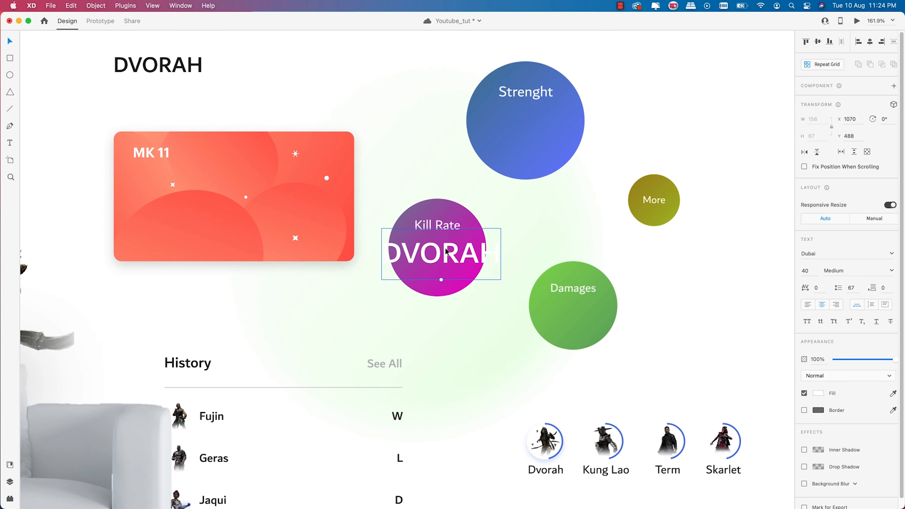
double_click(438, 258)
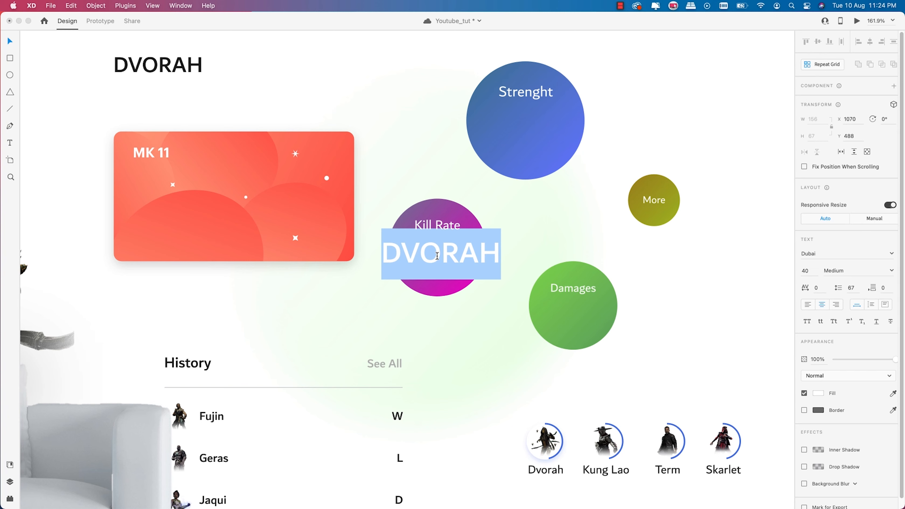
type("&")
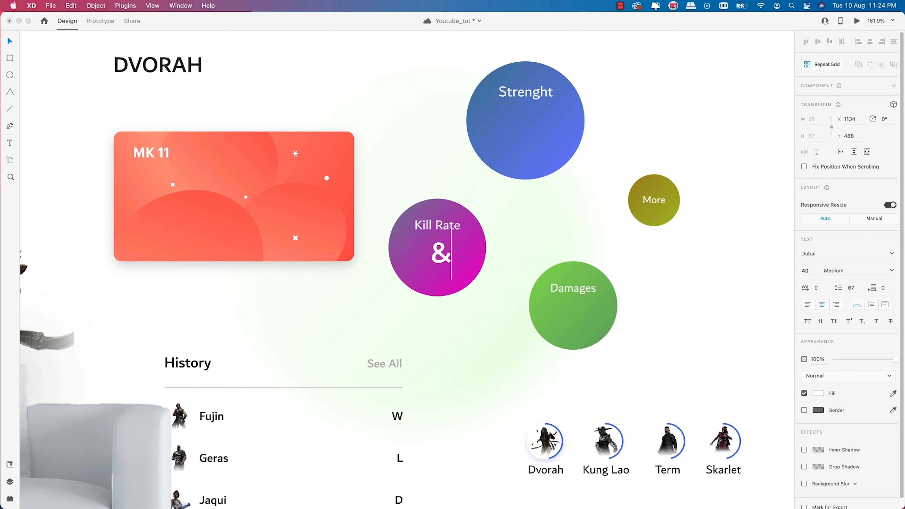
key("BackSpace")
type("7")
Place a copy of the 7 directly beside it in the Kill Rate circle and change the copy to 8
mouse_move(441, 255)
left_mouse_down()
mouse_move(431, 259)
mouse_move(448, 258)
left_mouse_up()
double_click(446, 249)
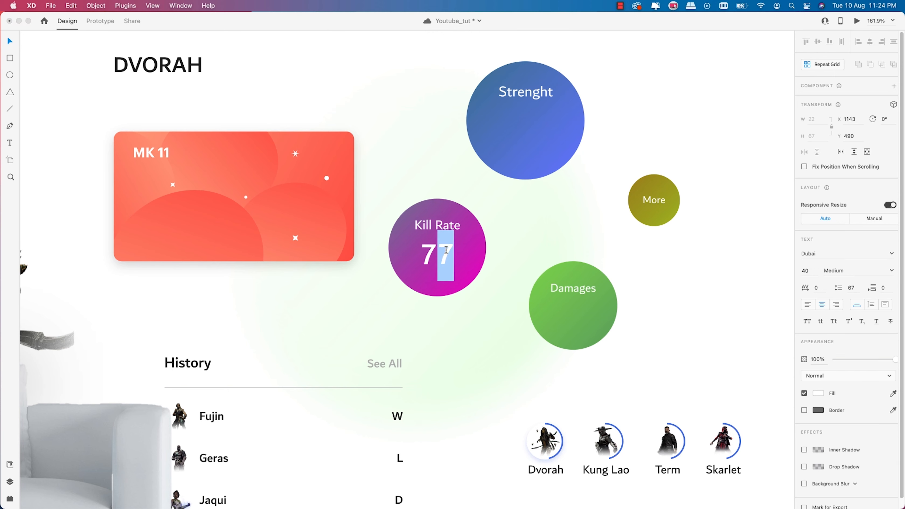
key("Right")
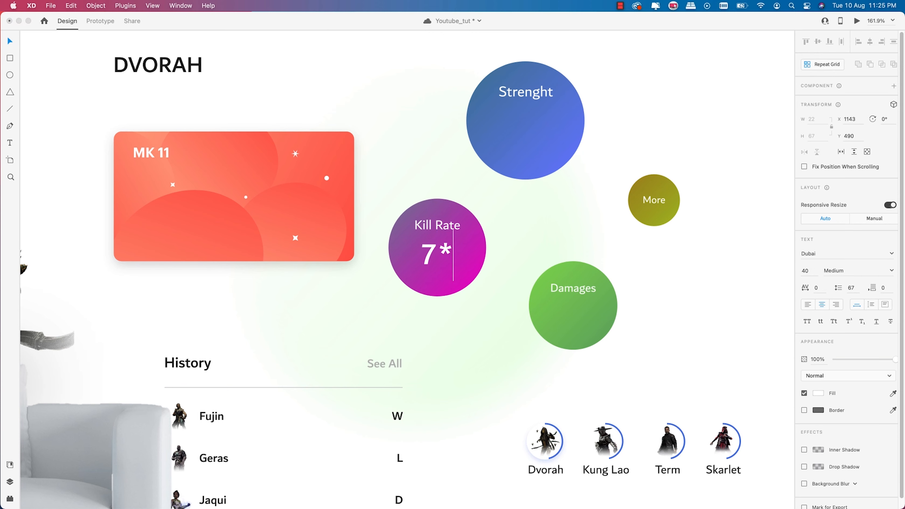
key("BackSpace")
type("8")
key("Escape")
scroll(430, 251, "up", 2)
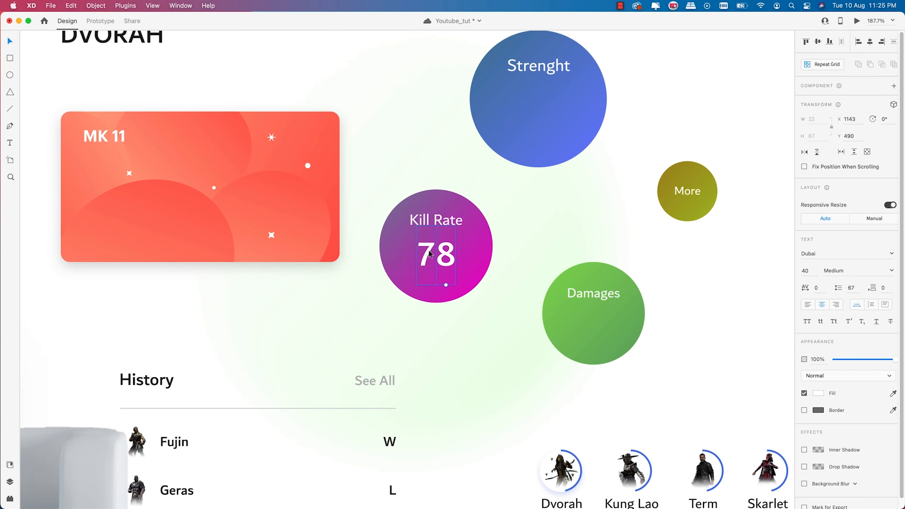
Check the two separate digits in the Kill Rate circle and save the document
left_click(426, 257, "shift")
scroll(427, 254, "up", 3)
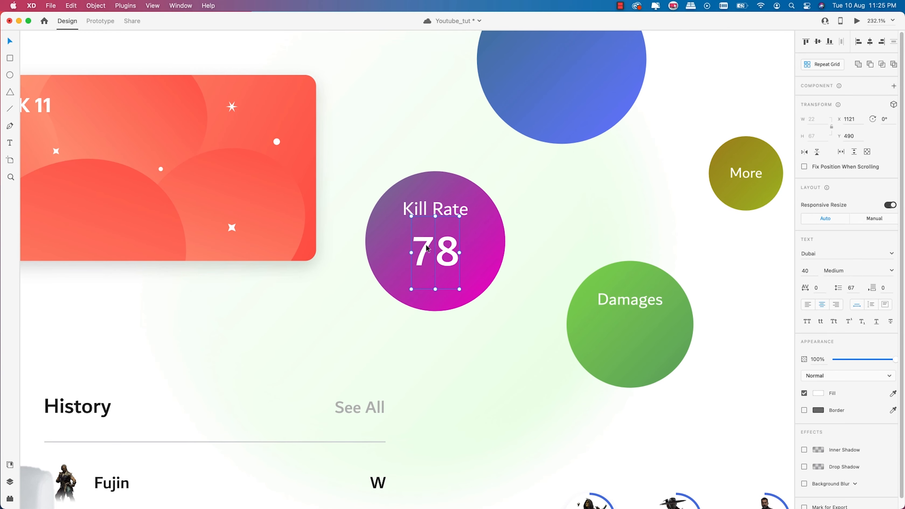
double_click(426, 247)
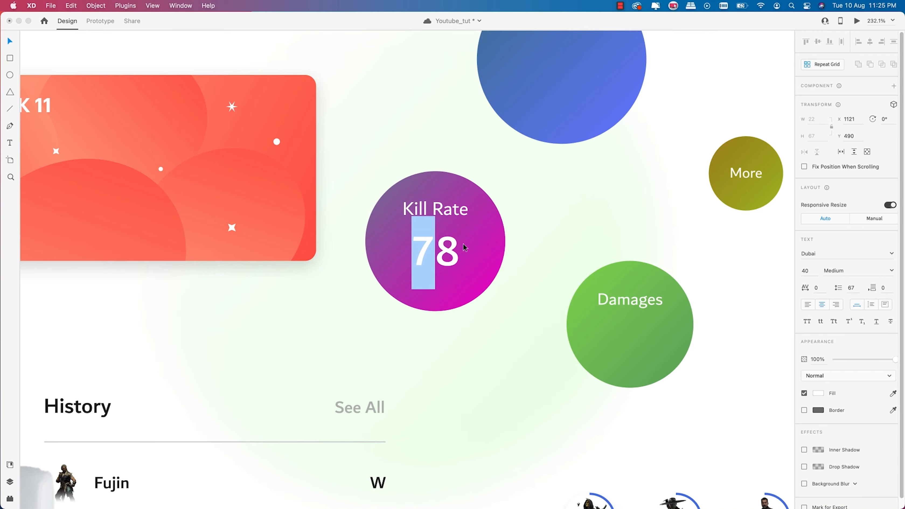
key("Escape")
scroll(433, 237, "down", 10)
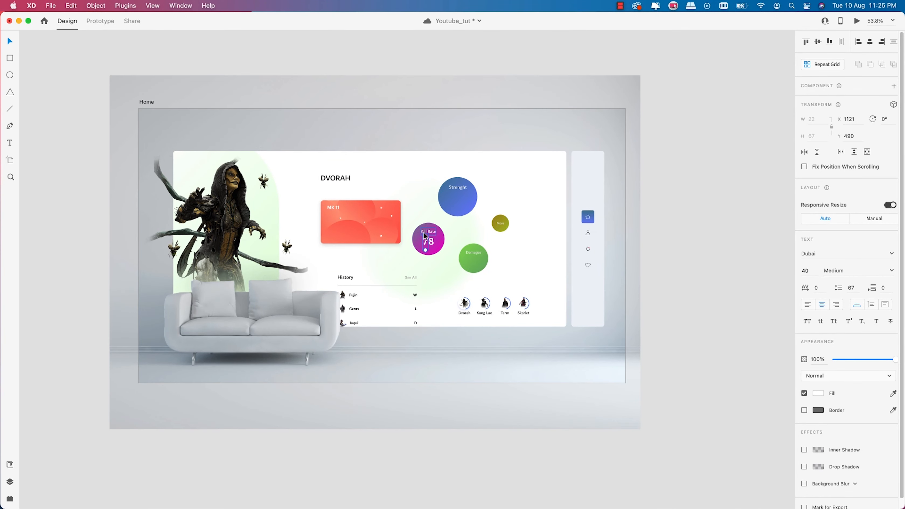
scroll(426, 236, "up", 3)
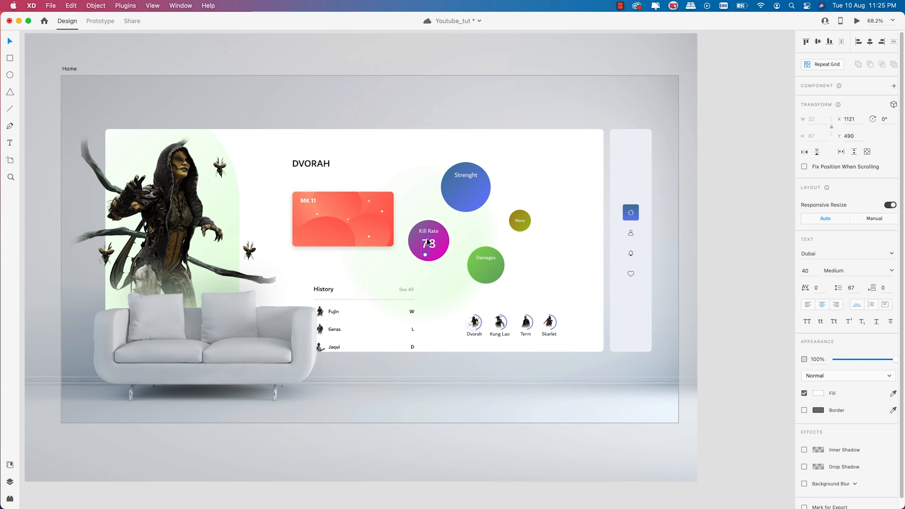
key("super+s")
scroll(427, 241, "up", 6)
double_click(426, 242)
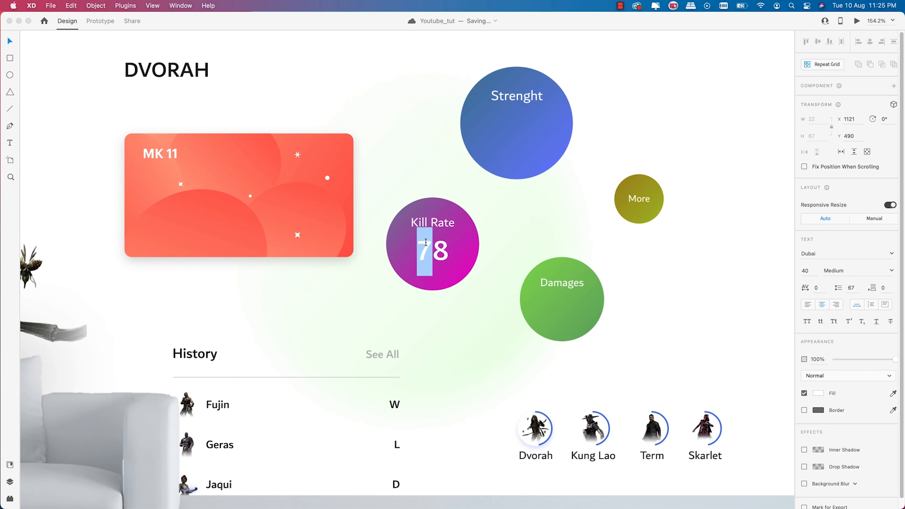
left_click(424, 239)
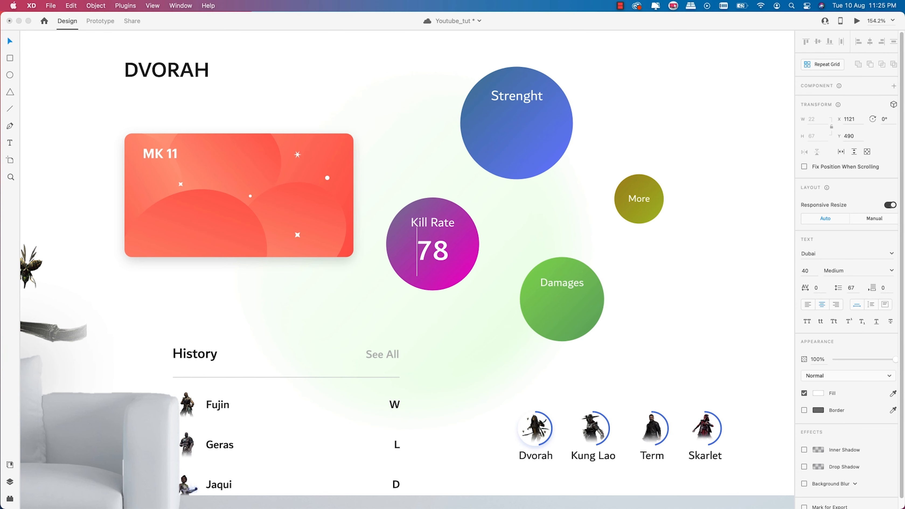
key("Return")
key("BackSpace")
type("0")
key("Delete")
key("super+z")
Set the first Kill Rate digit's line spacing to 50 and stack 0, 1, 2 and 3 on separate lines above its 7
left_click(850, 286)
key("Escape")
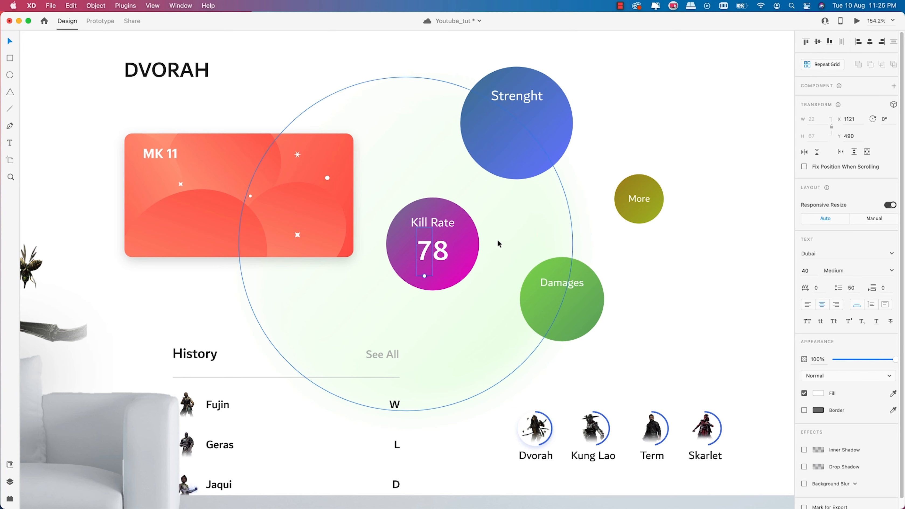
double_click(422, 249)
type("0")
key("Return")
type("1")
key("Return")
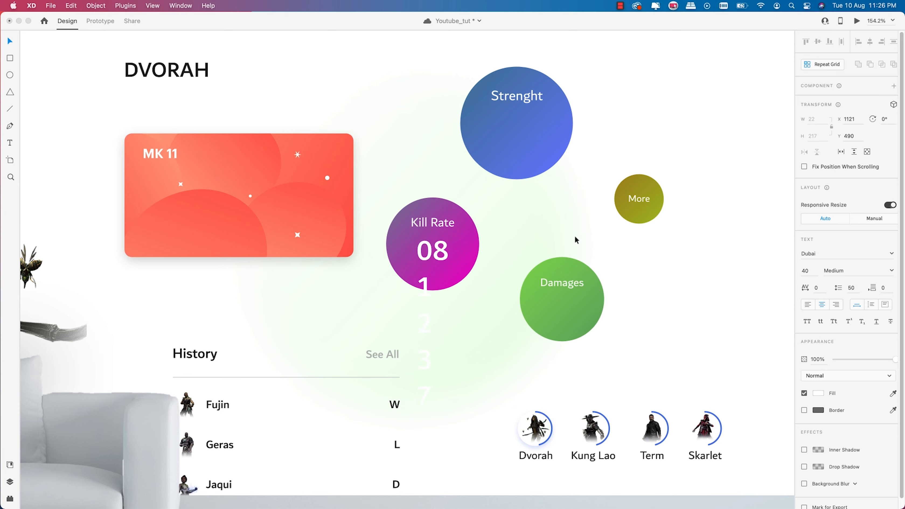
key("Escape")
Fill the stacked digit column with black #000000 and move it straight up to Y 269
left_click(819, 393)
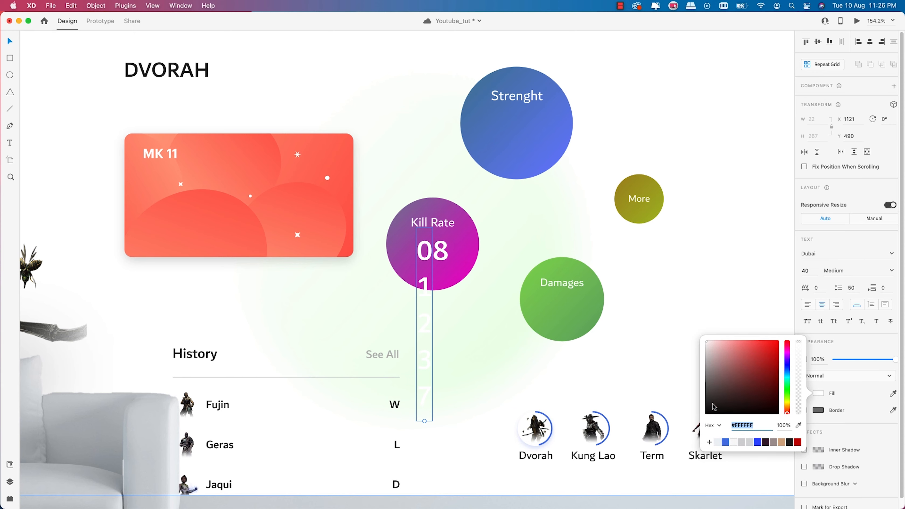
left_click_drag(713, 407, 710, 418)
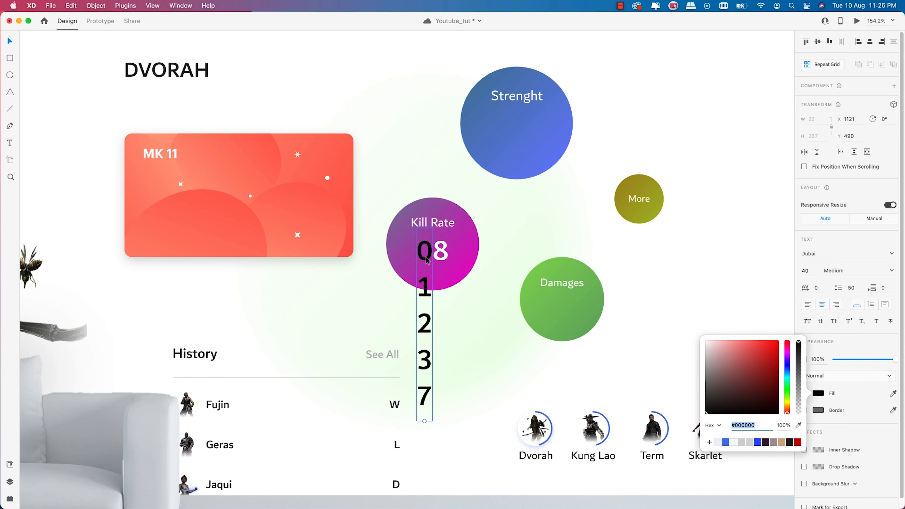
left_click_drag(430, 264, 434, 101)
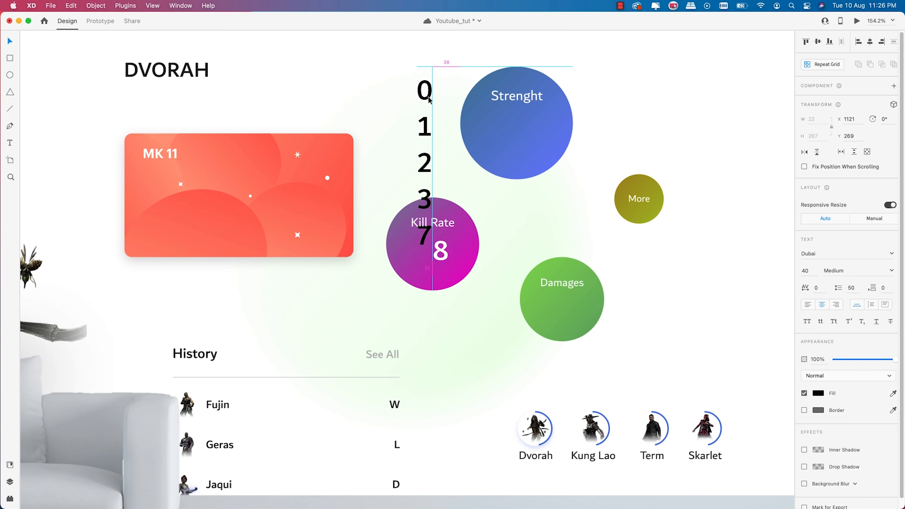
Insert 4, 5 and 6 on separate lines between the 3 and the 7 of the digit column
double_click(423, 239)
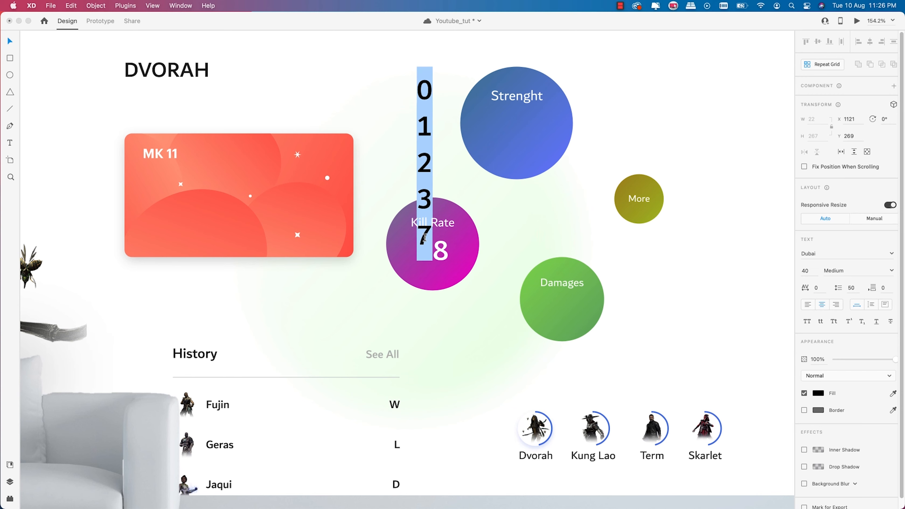
key("Right")
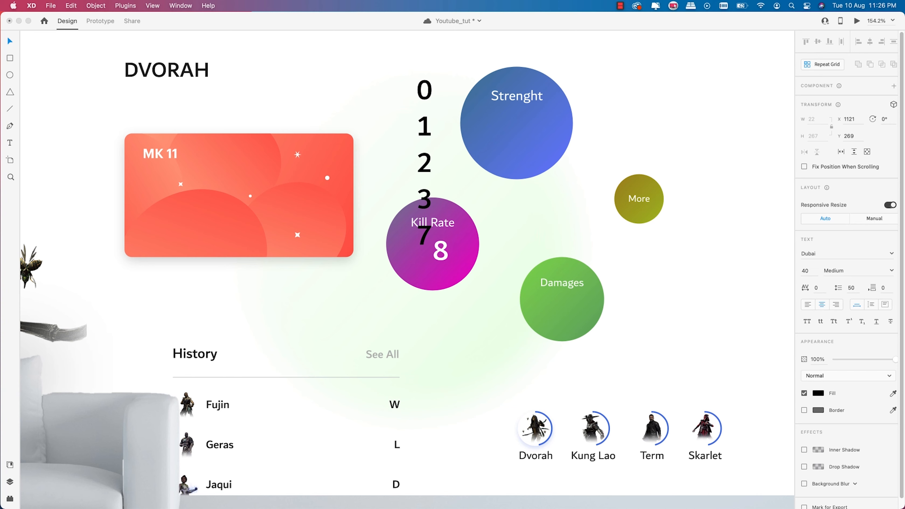
key("Return")
type("4")
key("Return")
type("4")
key("BackSpace")
type("5")
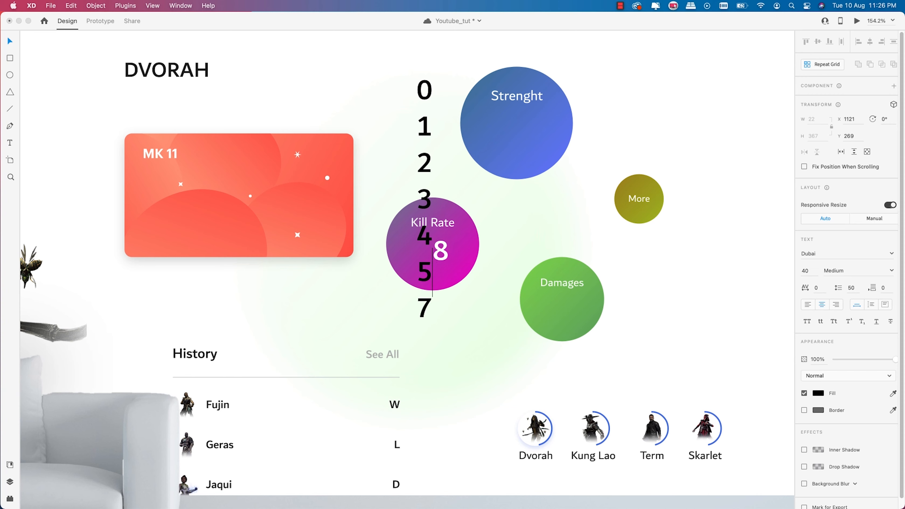
key("Return")
type("6")
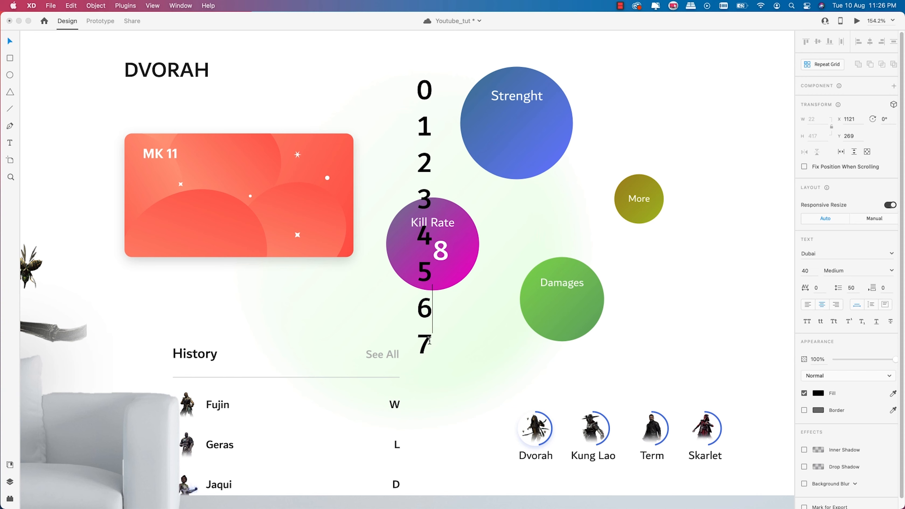
Add 8 and 9 on separate lines below the 7 to complete the digit column
left_click(429, 342)
type("8")
key("Return")
type("9")
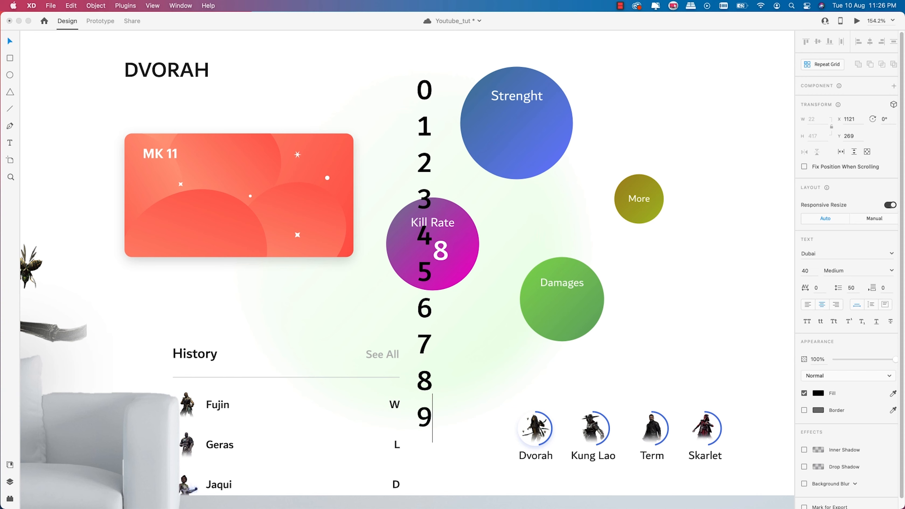
key("Escape")
Delete the separate white 8 and place a copy of the digit column beside the original, centring the pair over the Kill Rate circle
left_click(440, 251)
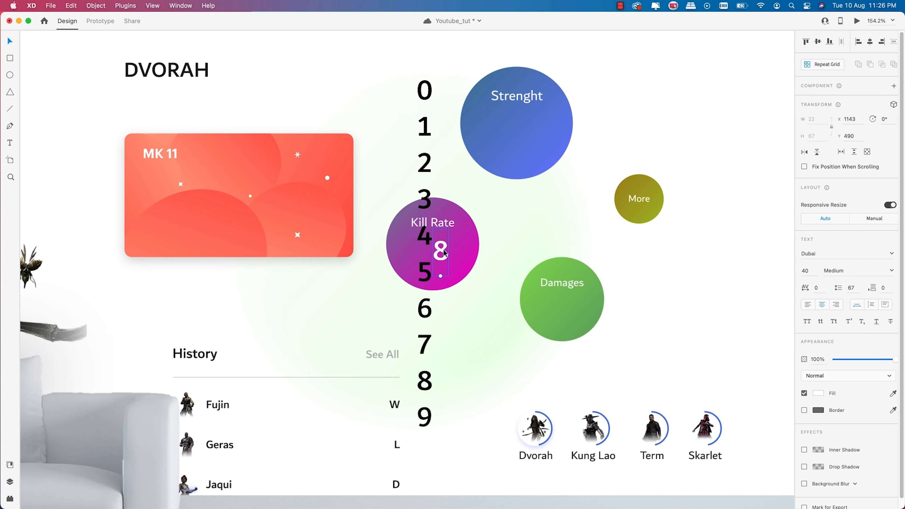
key("Delete")
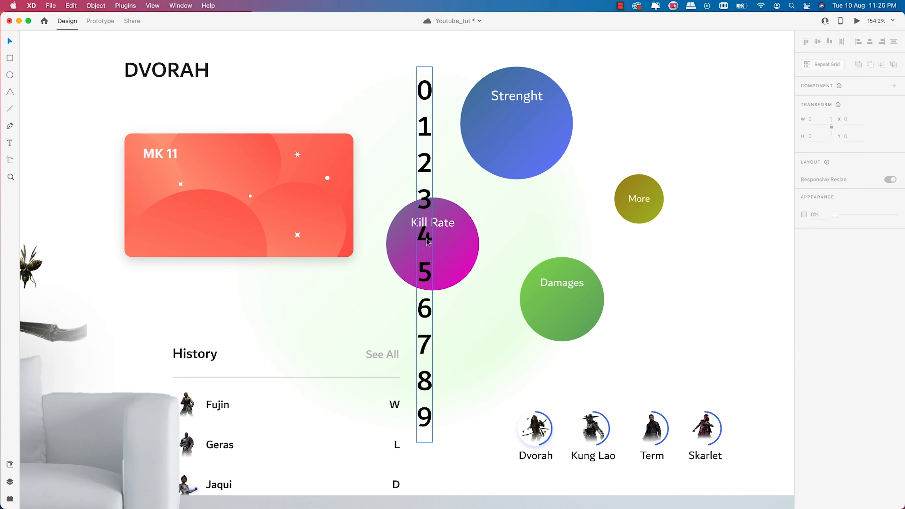
left_click(426, 242)
mouse_move(427, 241)
left_mouse_down()
mouse_move(448, 243)
mouse_move(430, 241)
mouse_move(439, 241)
mouse_move(437, 256)
left_mouse_up()
scroll(437, 256, "up", 5)
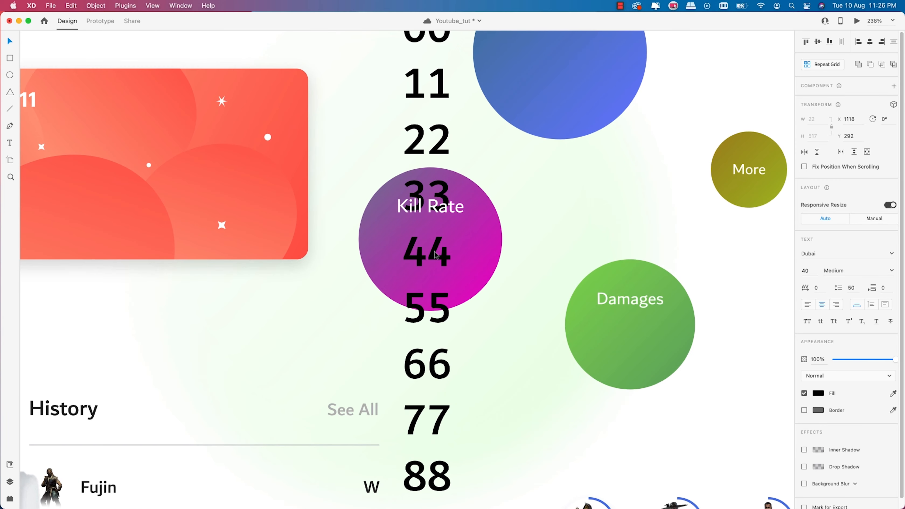
scroll(429, 251, "down", 5)
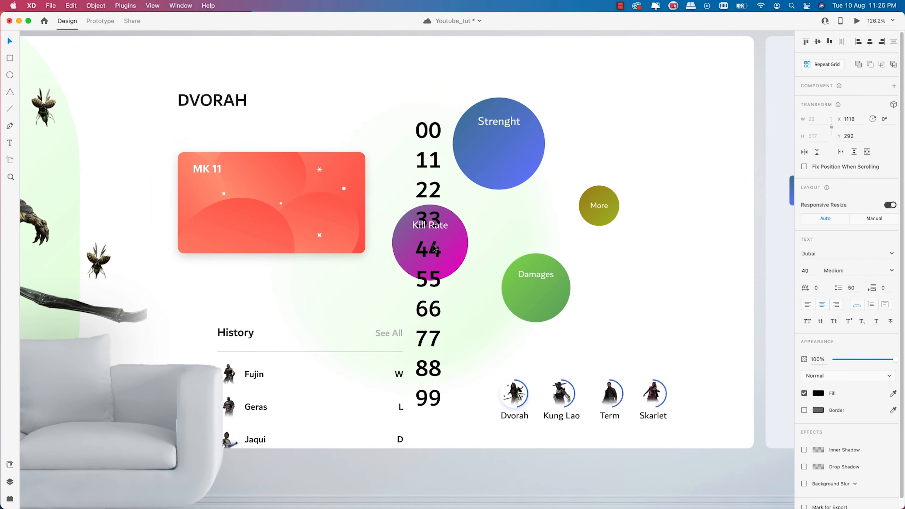
Move both digit columns up to Y 255 and set their fill to white #FFFFFF
scroll(436, 254, "up", 2)
left_click_drag(438, 256, 438, 227)
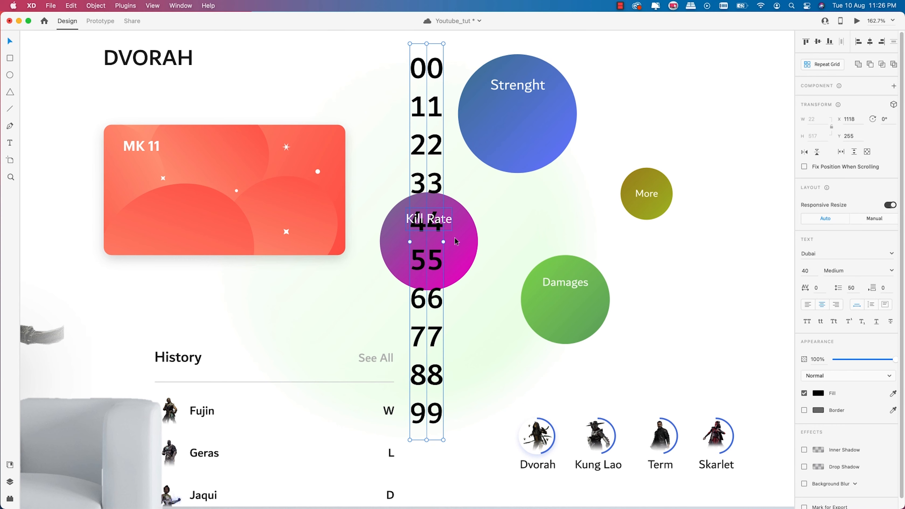
left_click(819, 394)
type("ffffff")
key("Return")
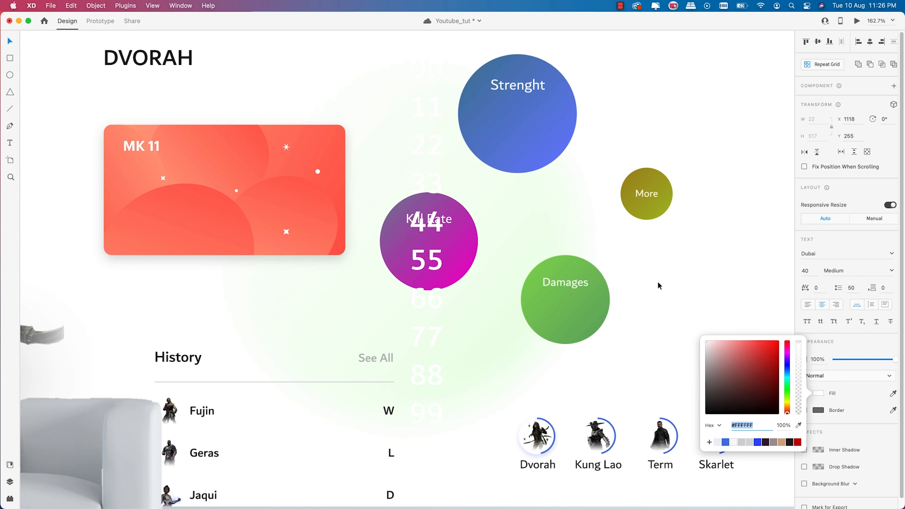
Group the two digit columns and move the group up to Y 244 so 55 sits below the Kill Rate label
key("super+g")
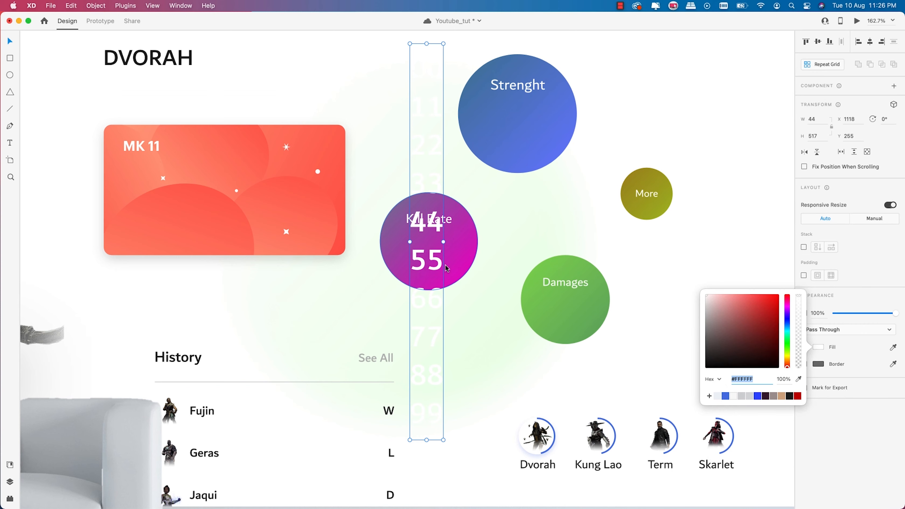
key("Escape")
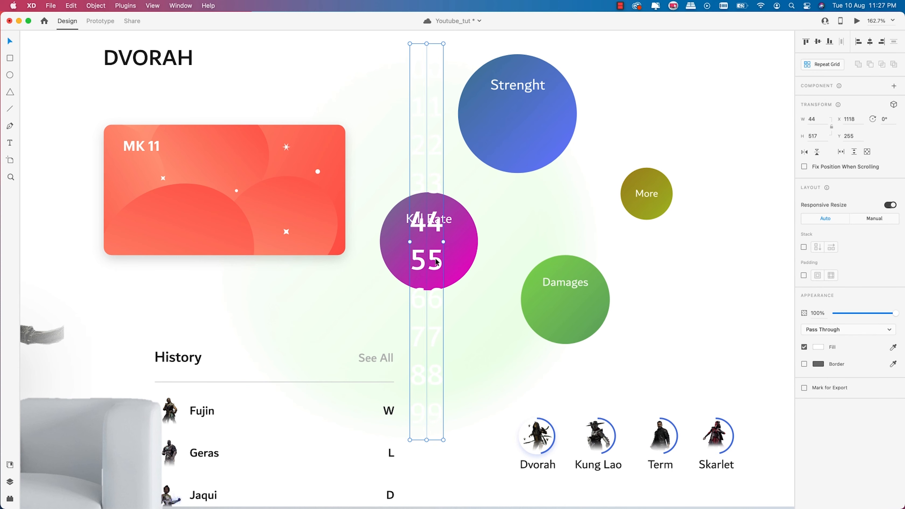
left_click_drag(436, 262, 434, 254)
scroll(431, 248, "up", 1)
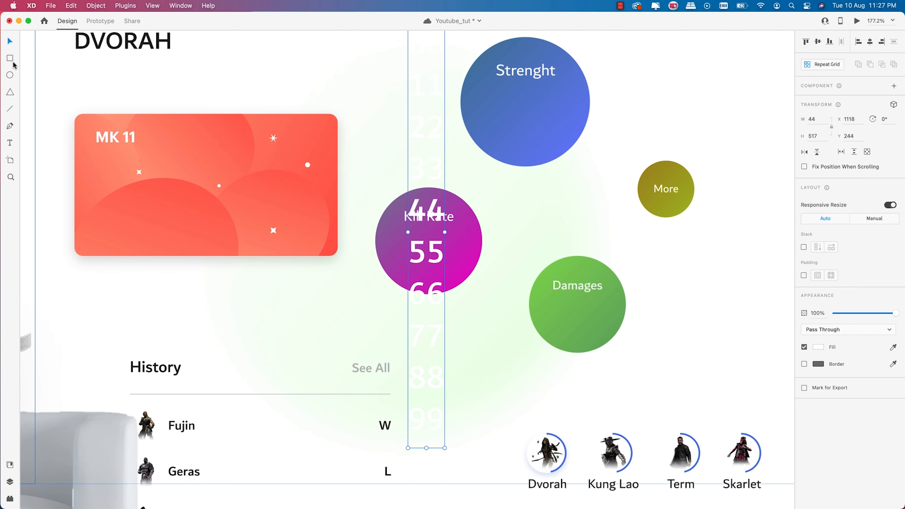
Draw a 72 by 43 rectangle over the 55 in the Kill Rate circle and select it together with the digit group
left_click(10, 58)
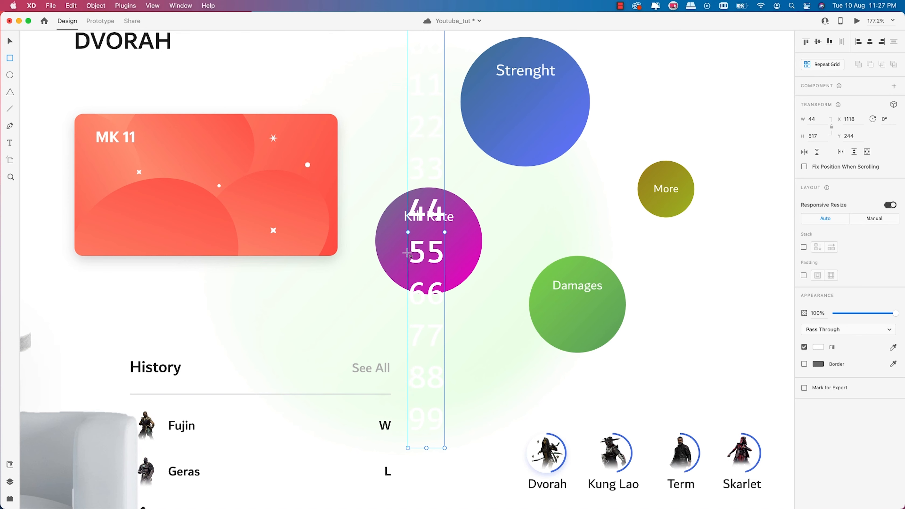
left_click_drag(397, 234, 459, 270)
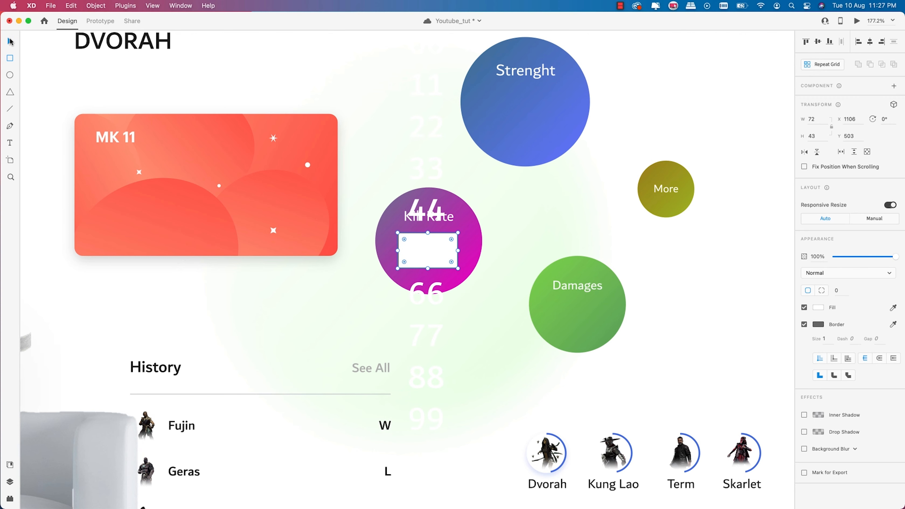
left_click(11, 42)
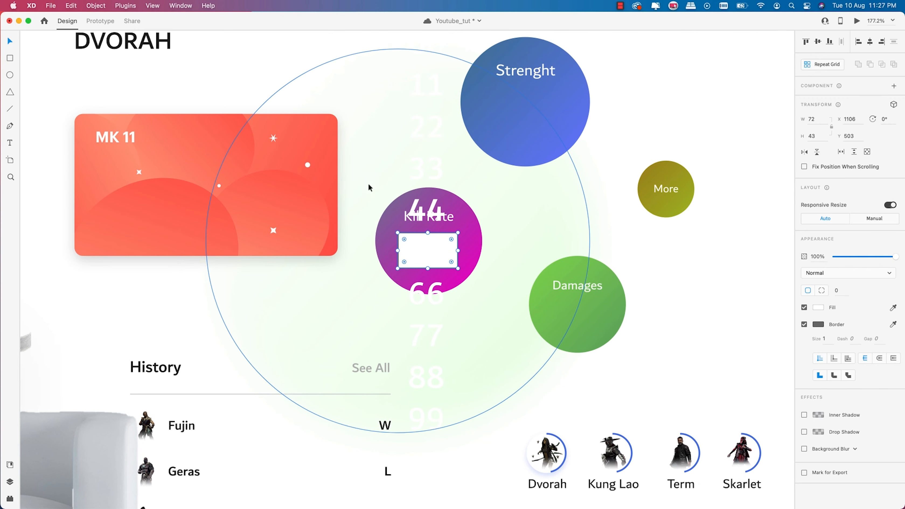
left_click(435, 202, "shift")
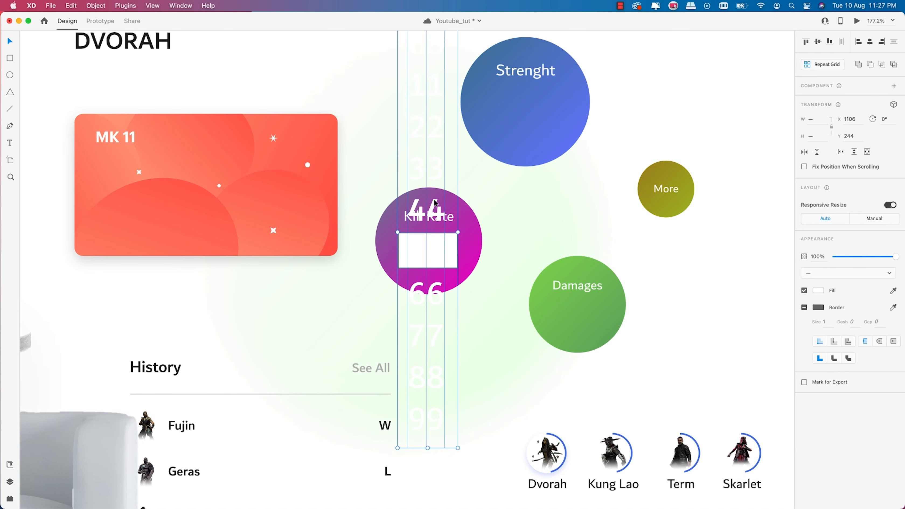
Mask the two digit columns with the rectangle and shrink the mask to about 55 by 40 around the digits
right_click(432, 246)
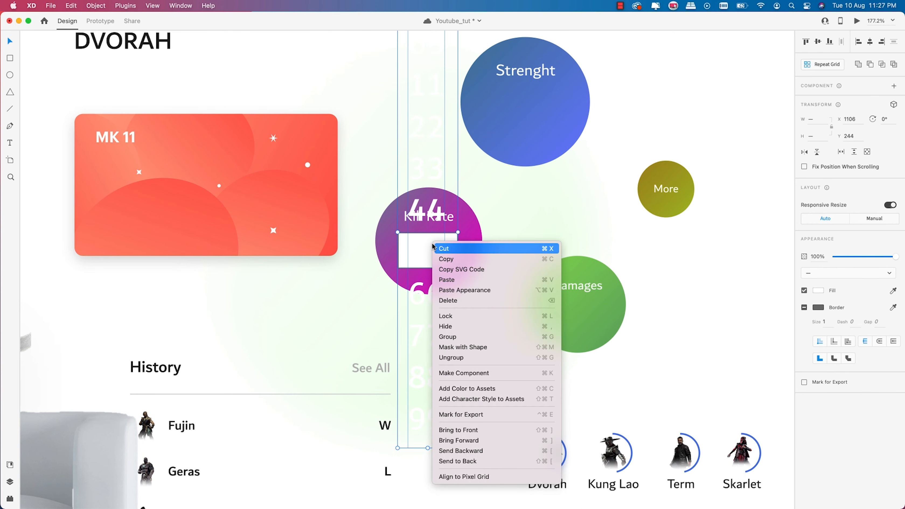
left_click(458, 347)
scroll(432, 259, "up", 3)
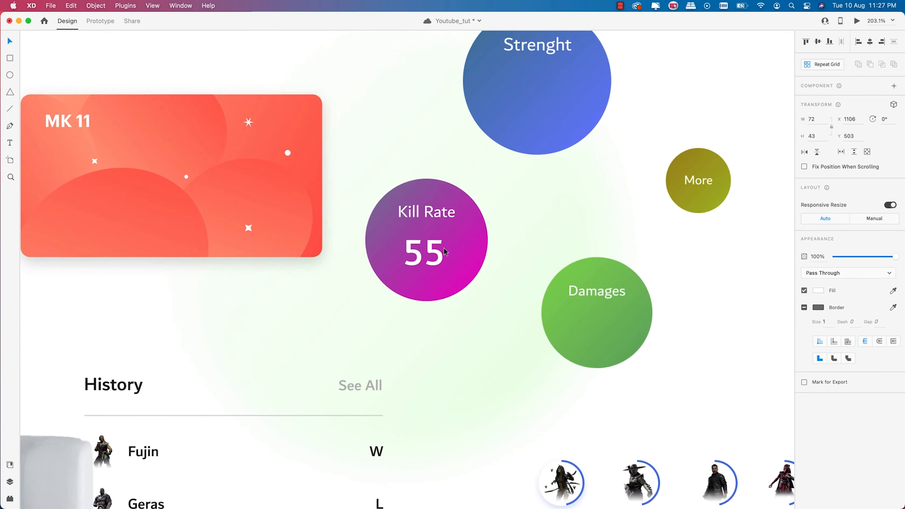
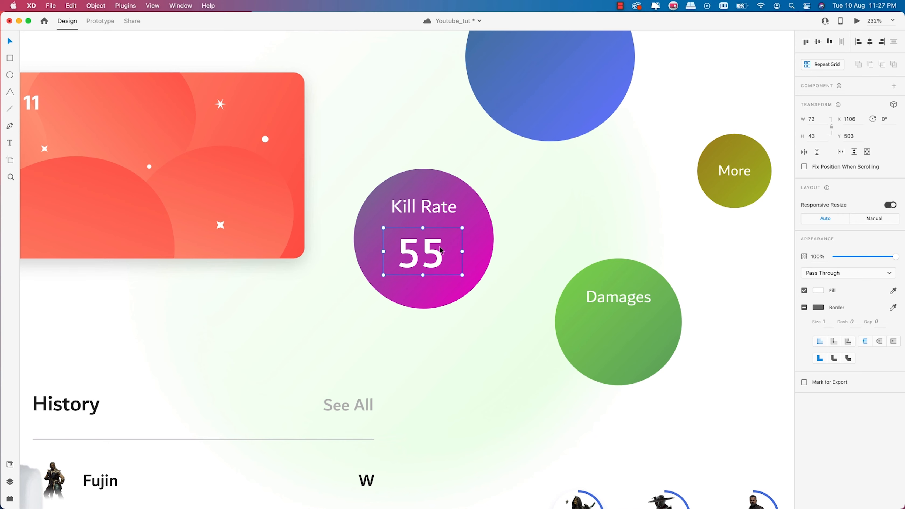
scroll(431, 253, "up", 1)
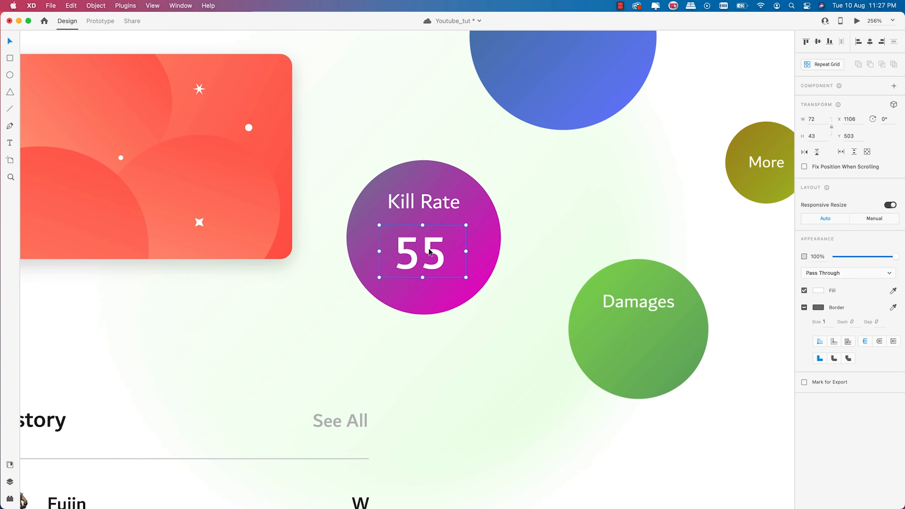
double_click(431, 252)
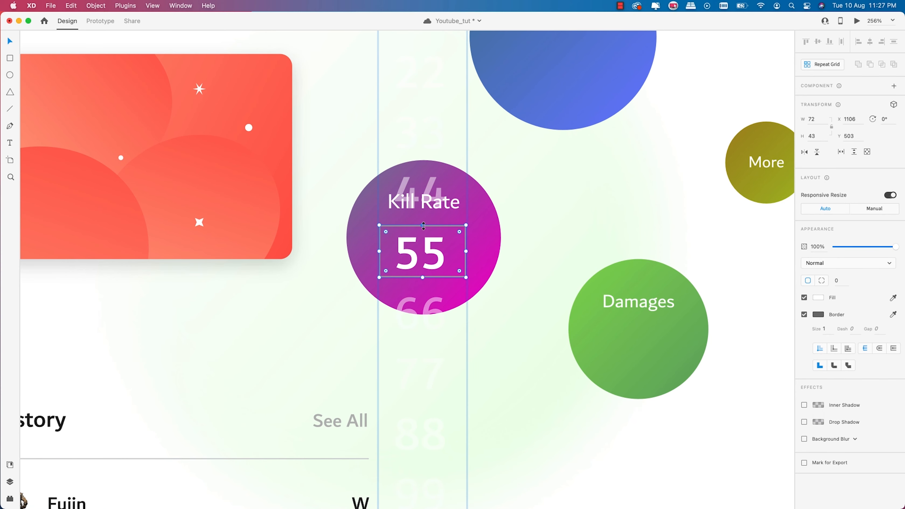
left_click_drag(424, 226, 424, 229)
left_click_drag(464, 253, 454, 253)
left_click_drag(378, 253, 388, 253)
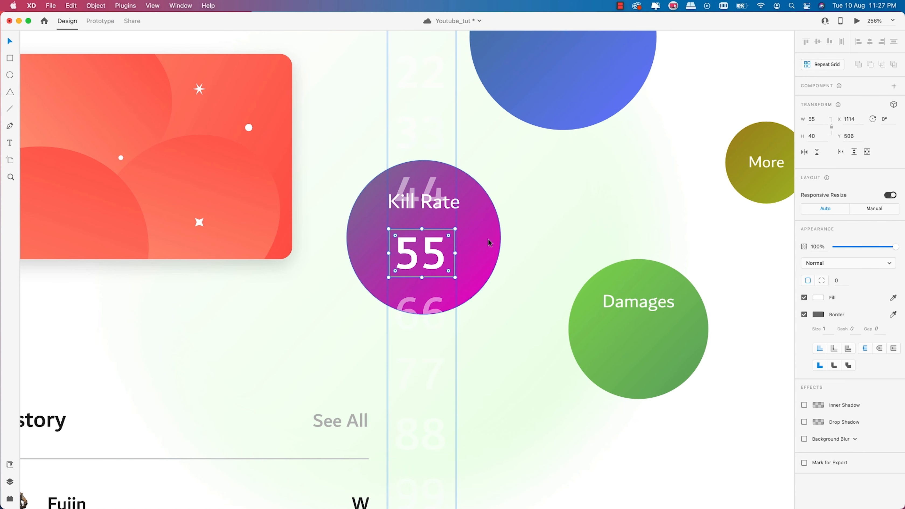
Move the ones column up to Y 94 and the tens column up to Y 145 so the Kill Rate counter reads 78
left_click(434, 251)
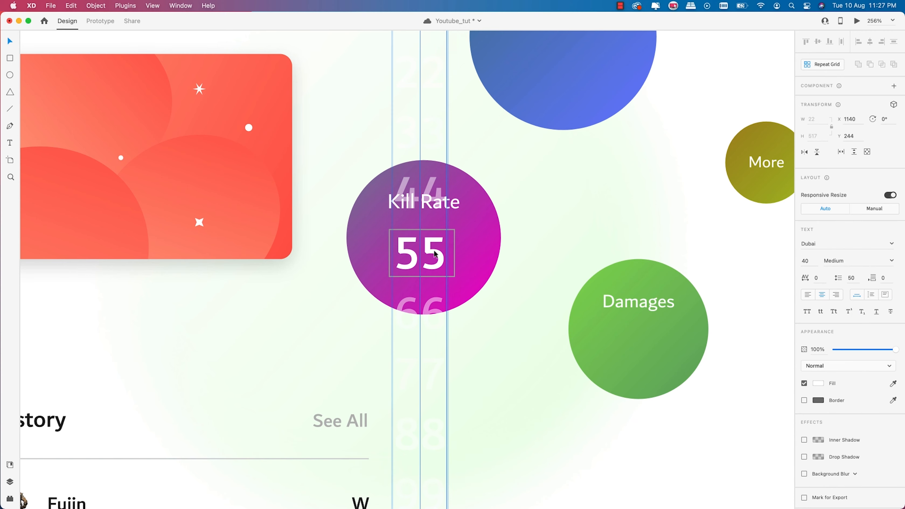
left_click_drag(434, 250, 433, 66)
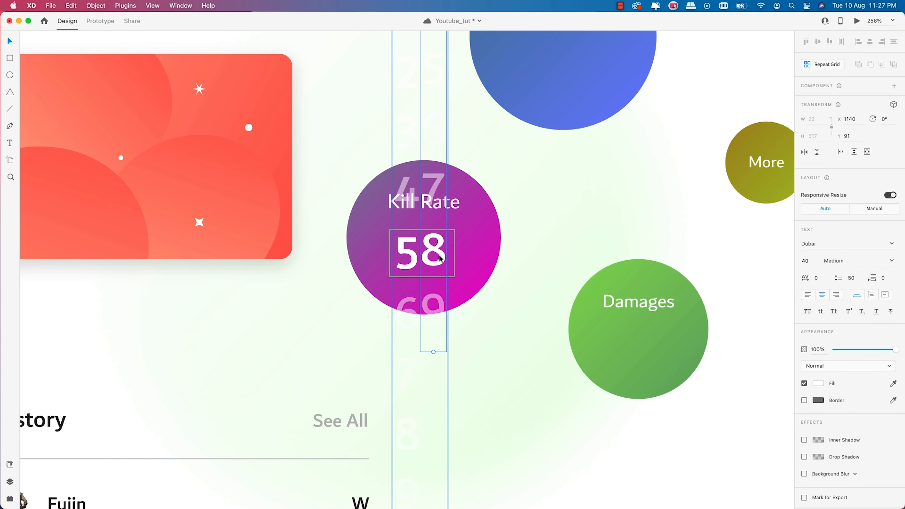
left_click_drag(440, 257, 439, 257)
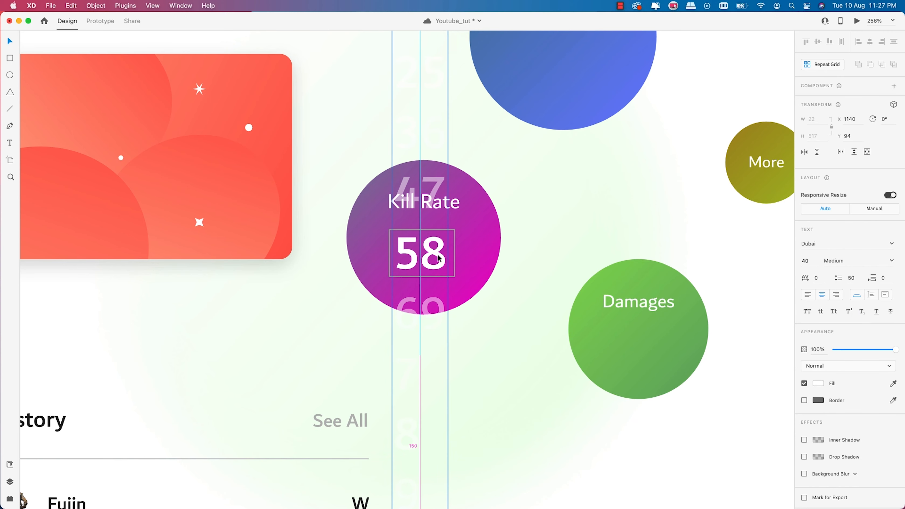
left_click(404, 243)
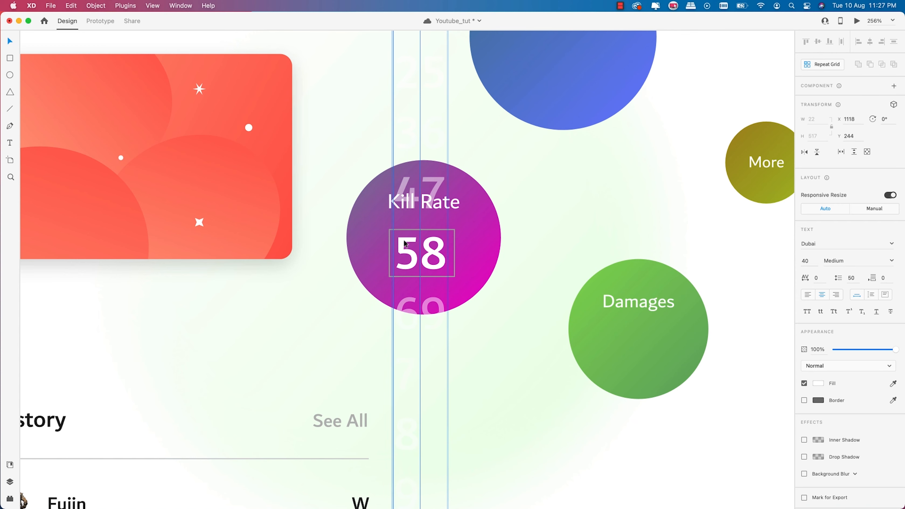
double_click(404, 240)
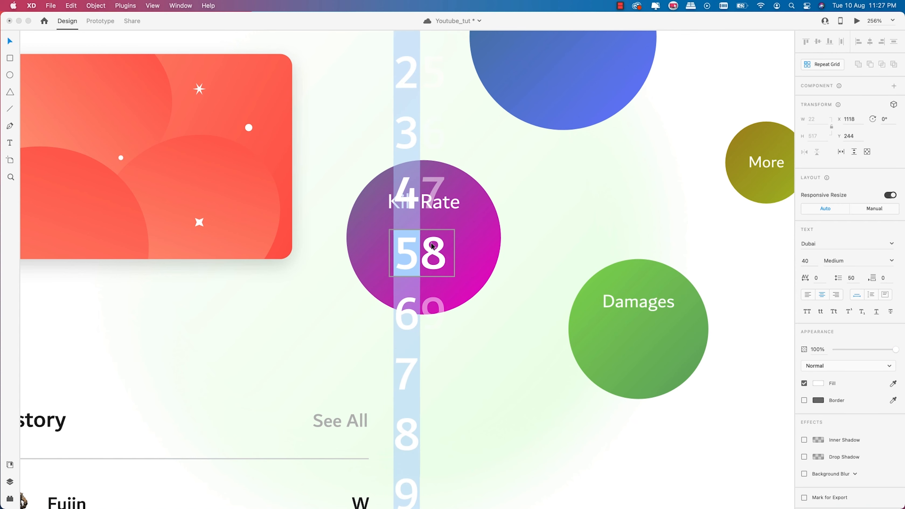
key("Escape")
left_click_drag(411, 242, 410, 121)
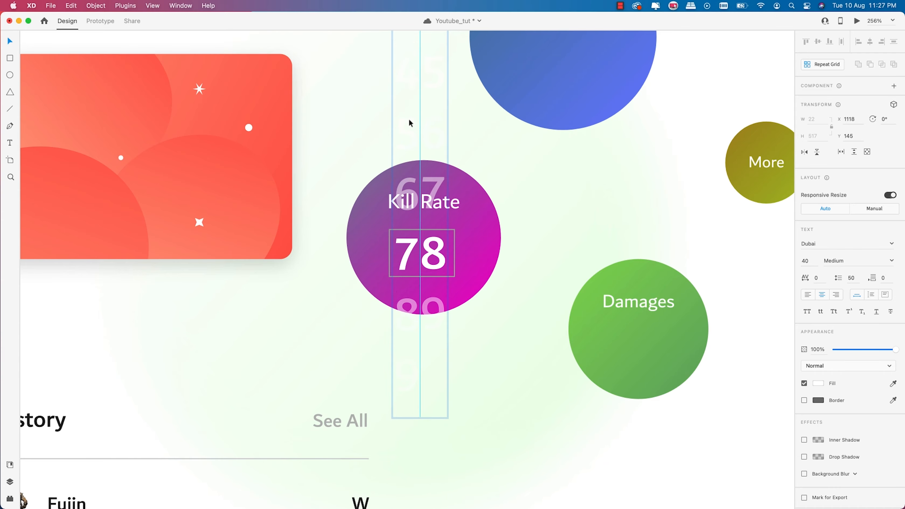
scroll(392, 239, "down", 3)
left_click(413, 246)
key("Escape")
With the layers list open, turn a duplicate of the Kill Rate label into % and place it beside the 78 at X 1166, Y 503
left_click(10, 483)
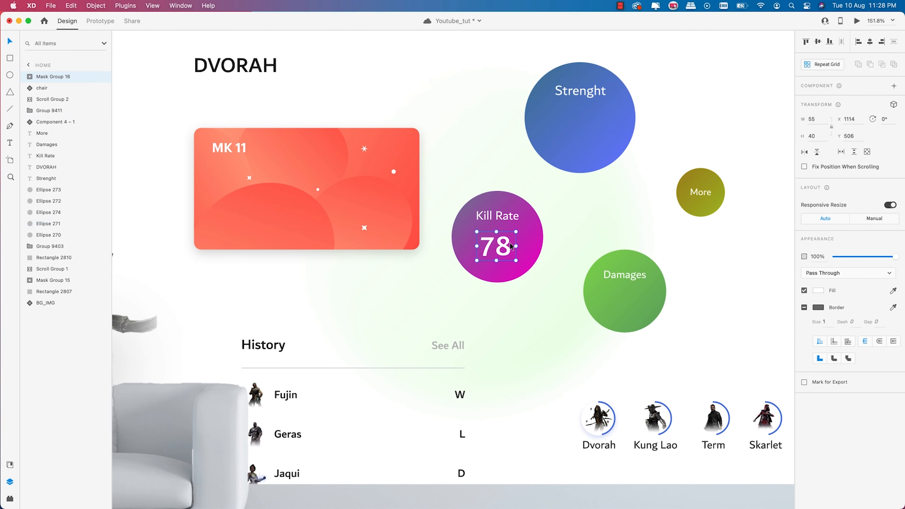
scroll(545, 234, "up", 3)
left_click_drag(463, 186, 506, 219)
double_click(512, 216)
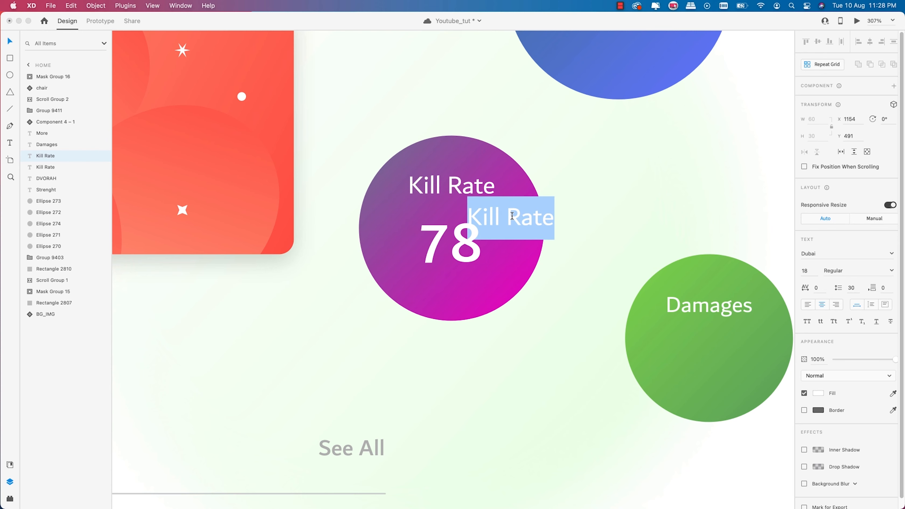
type("%")
key("Escape")
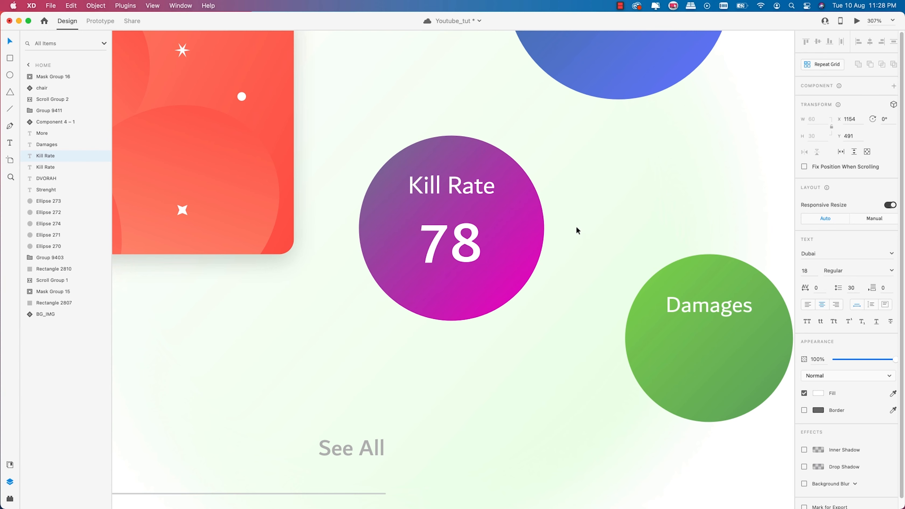
left_click_drag(510, 229, 505, 240)
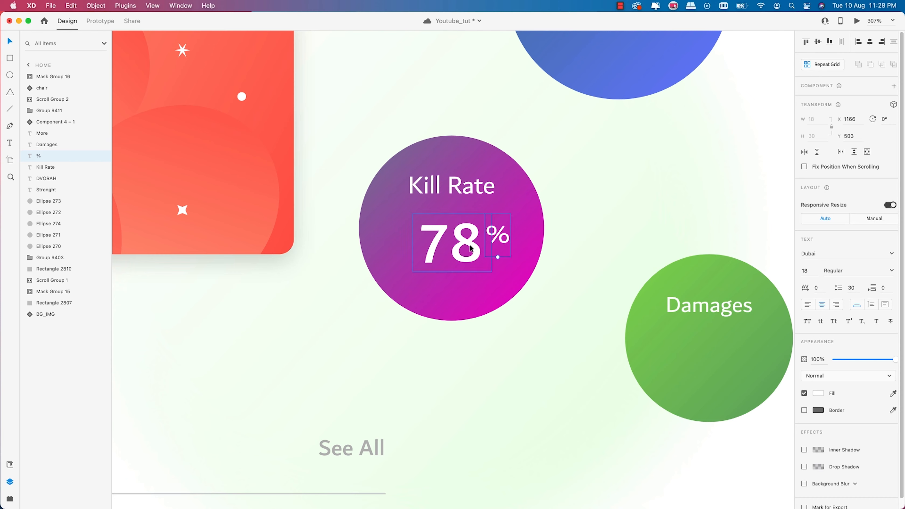
Centre the masked 78 and the % together in the Kill Rate circle at X 1109, Y 503 and group them
left_click(479, 246, "shift")
left_click_drag(502, 244, 493, 240)
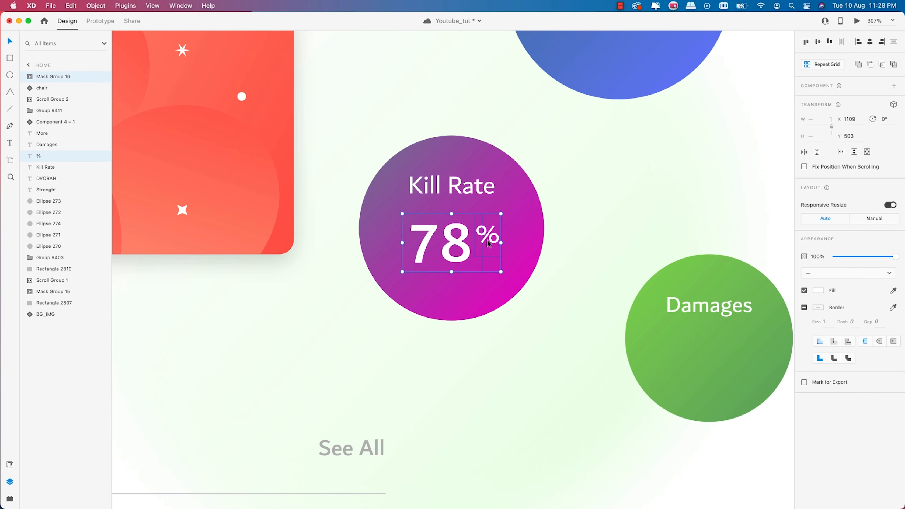
scroll(372, 241, "down", 5)
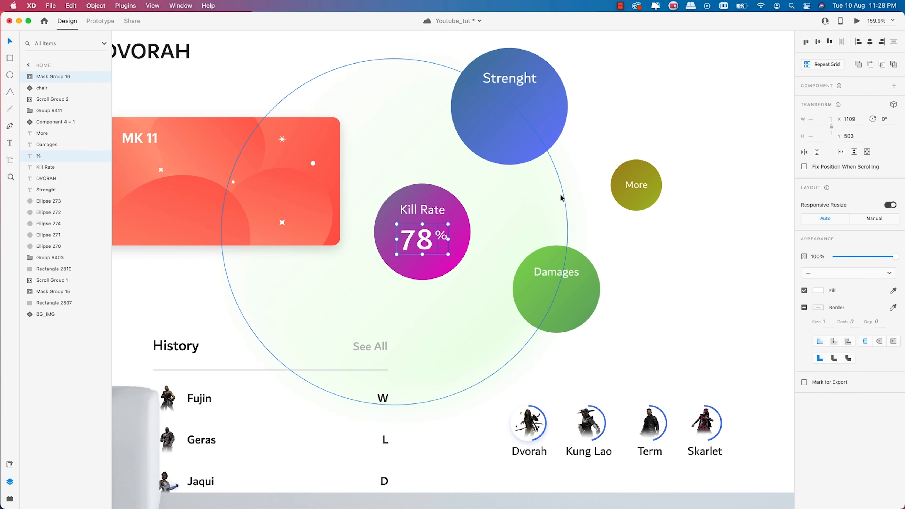
scroll(509, 153, "down", 3)
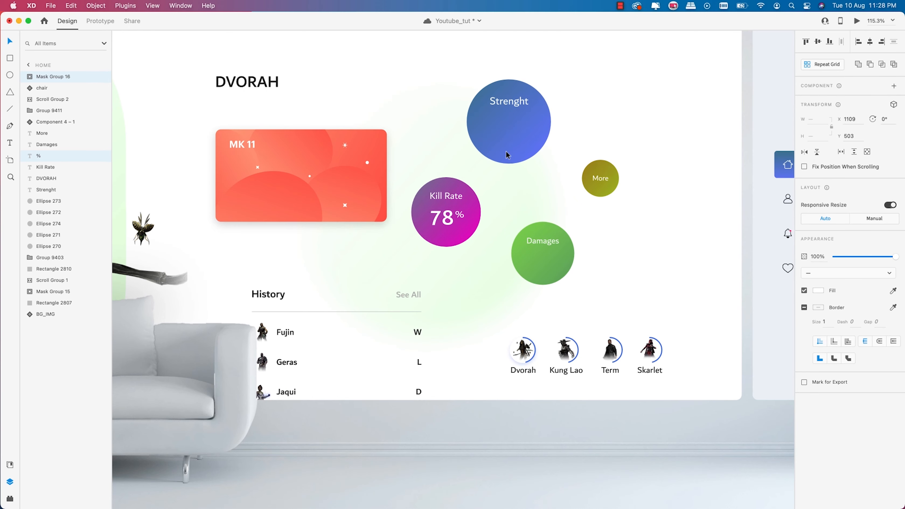
scroll(483, 236, "up", 5)
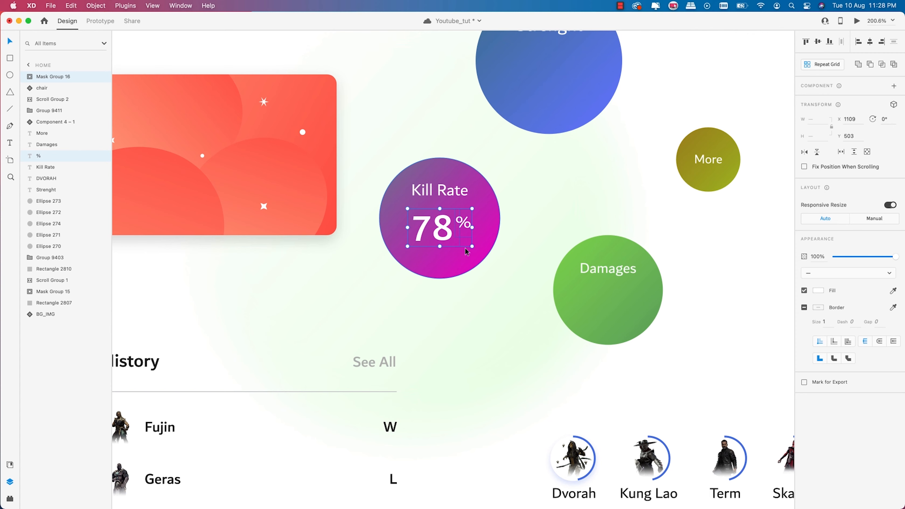
key("super+g")
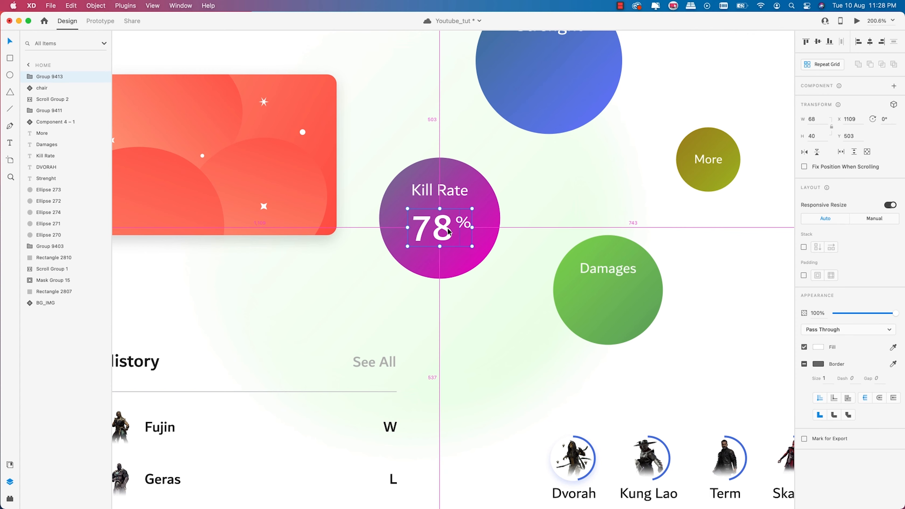
Place a copy of the 78% group below the Damages label at X 1287, Y 580
left_click_drag(447, 232, 617, 306)
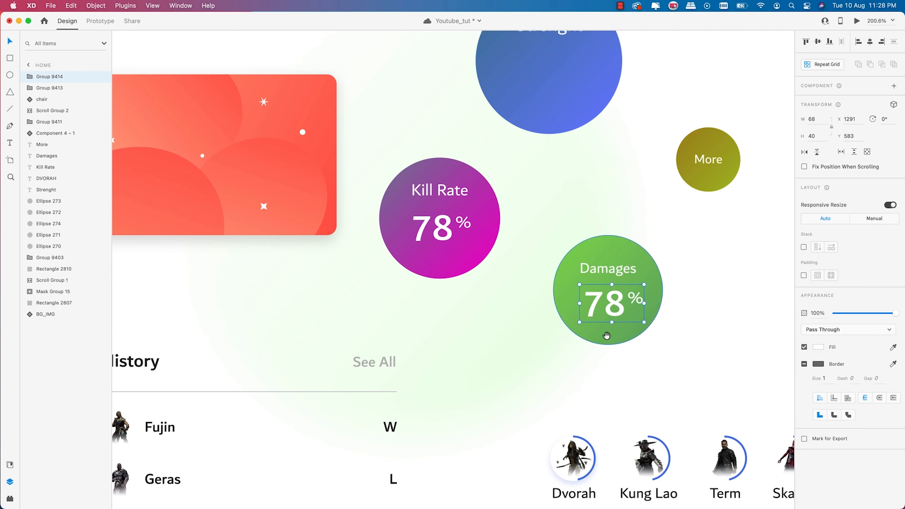
left_click_drag(578, 352, 465, 346)
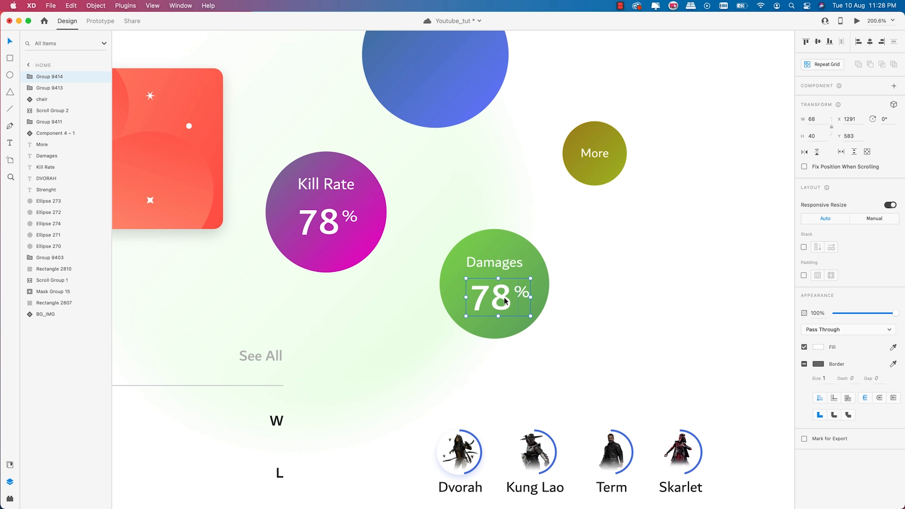
left_click_drag(505, 300, 503, 297)
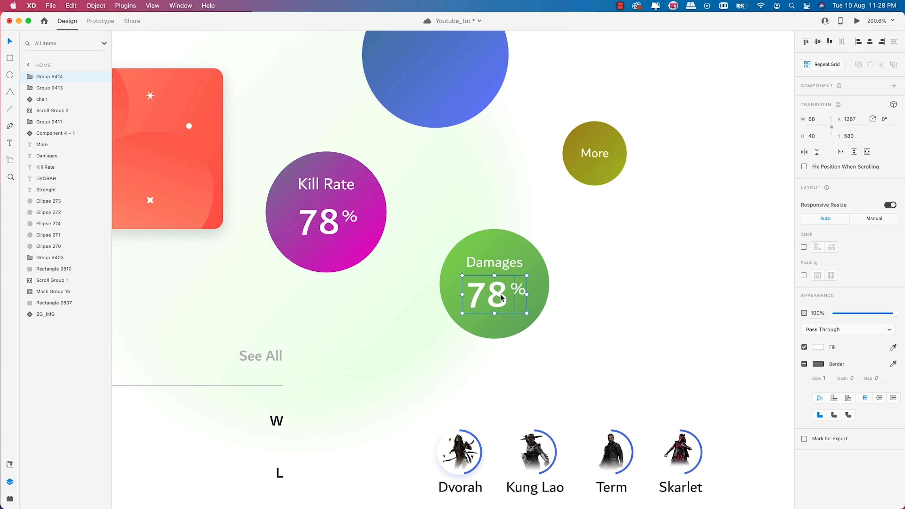
Inside the Damages counter's mask, move the ones column up to Y 119 and the tens column up to Y 169 to make it read 89
double_click(501, 298)
double_click(501, 298)
left_click(500, 298)
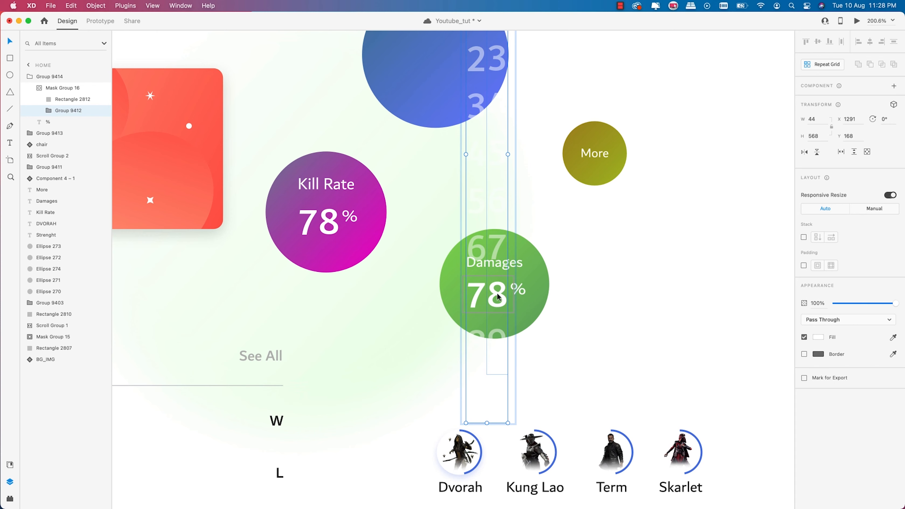
left_click_drag(498, 297, 495, 252)
double_click(499, 280)
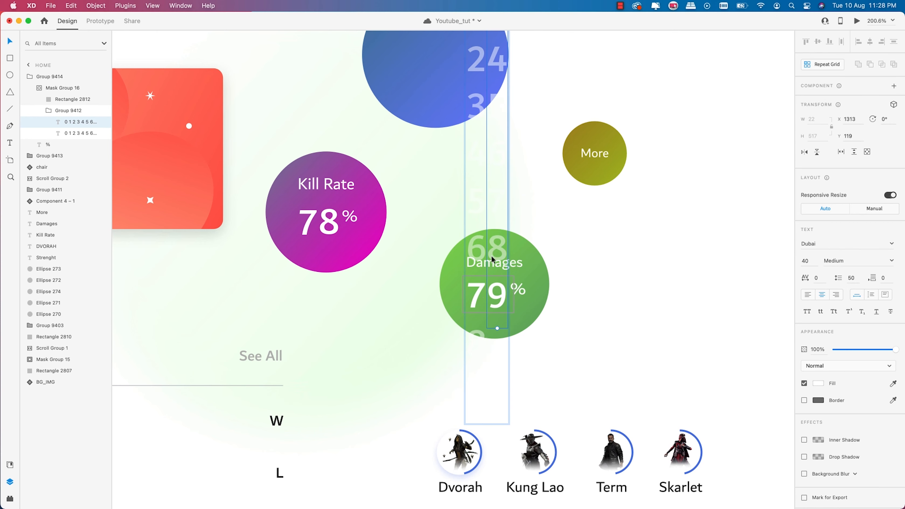
left_click_drag(476, 298, 476, 251)
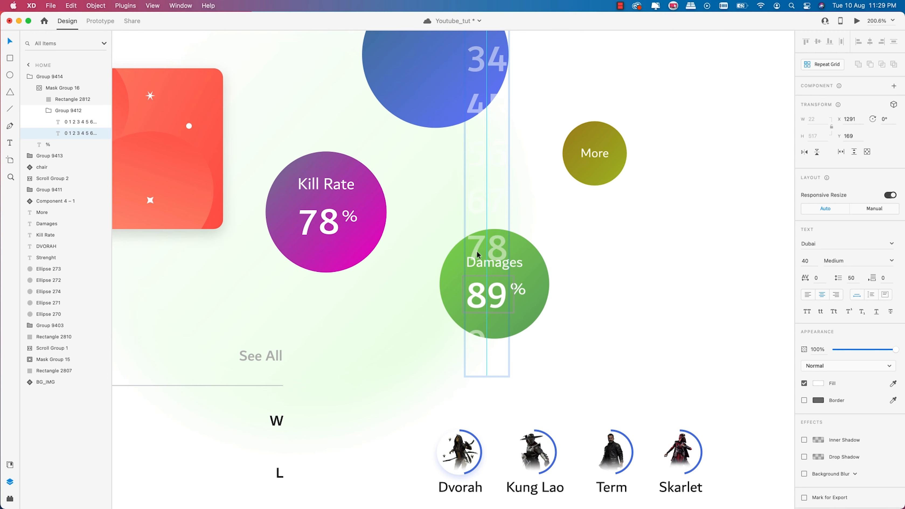
scroll(488, 298, "up", 5)
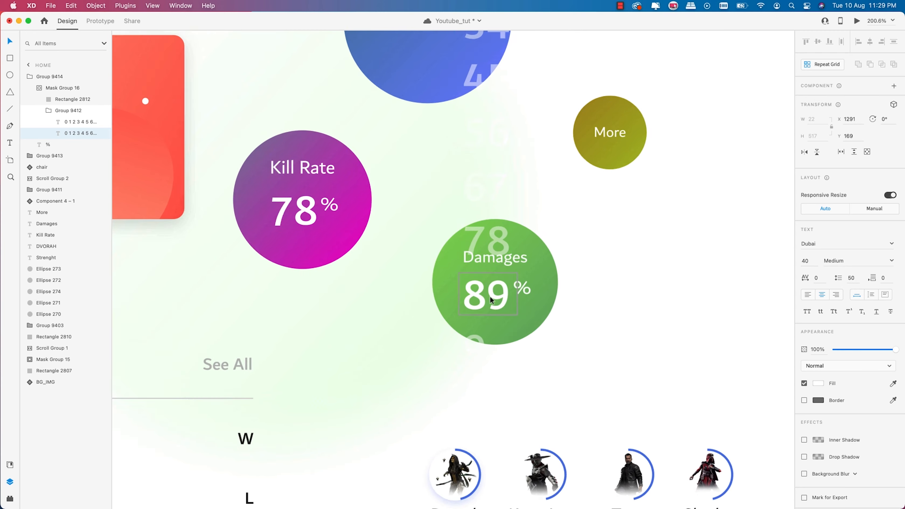
left_click(578, 295)
Tighten the spacing between the 8 and 9 in the Damages counter and bring both digits closer to the % sign
scroll(578, 294, "down", 10)
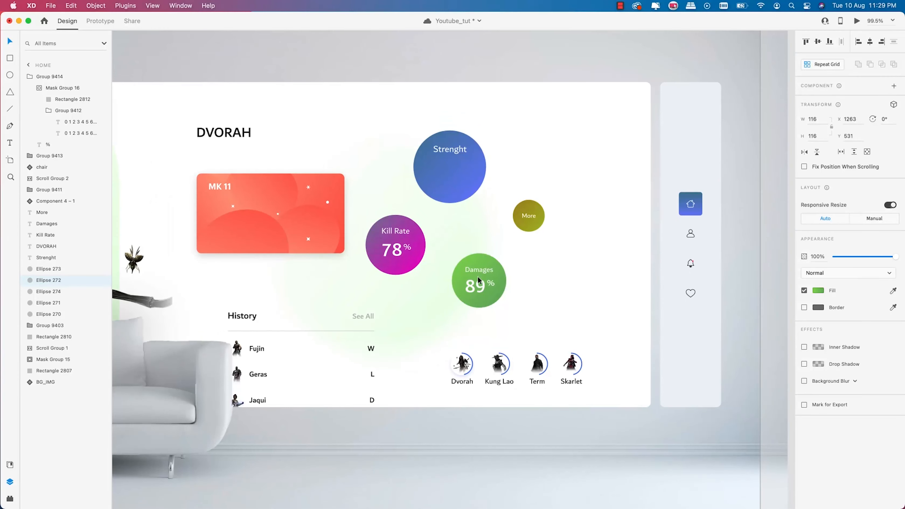
scroll(479, 279, "up", 4)
left_click(487, 290)
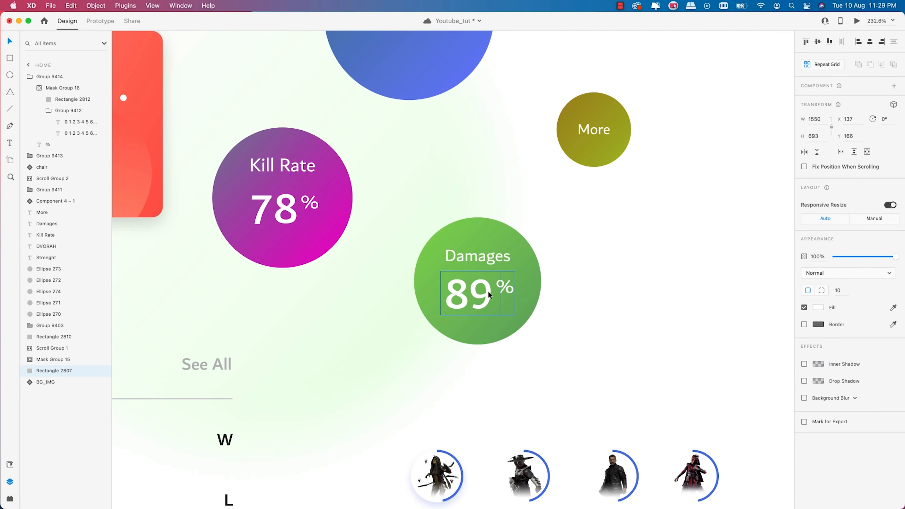
scroll(485, 293, "down", 4)
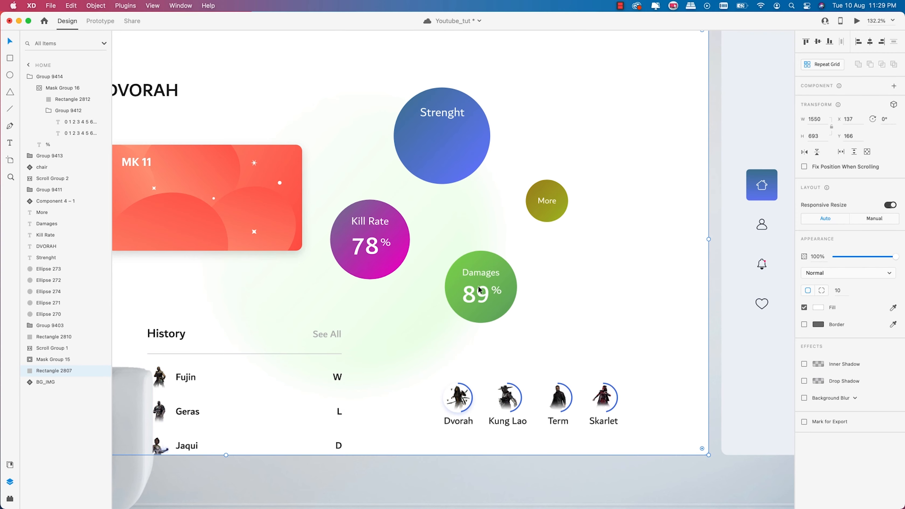
scroll(479, 289, "up", 3)
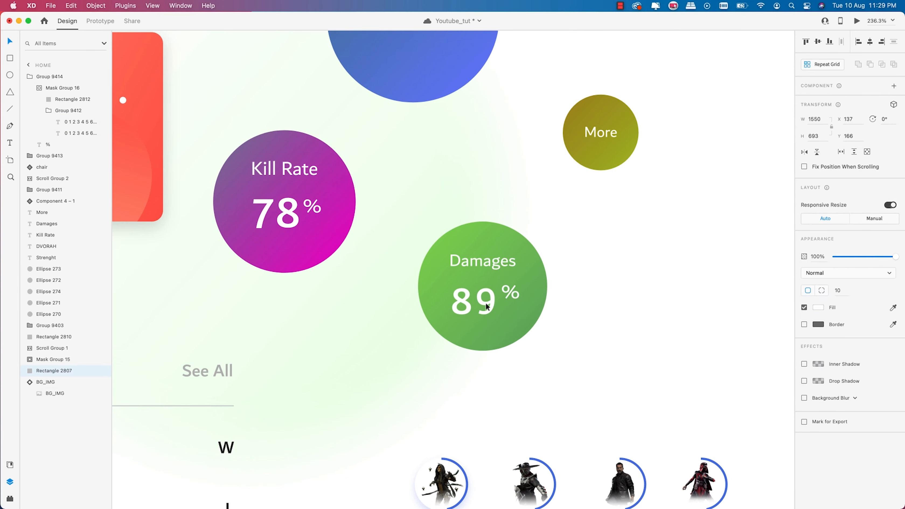
left_click(486, 303, "super")
left_click_drag(463, 303, 469, 302)
key("Escape")
left_click_drag(487, 304, 490, 299)
Copy the Damages counter into the Strenght circle and increase the font size of its two digit columns
scroll(477, 296, "up", 4)
left_click(477, 296)
left_click_drag(287, 360, 431, 176, "alt")
left_click(421, 175, "super")
left_click(397, 177, "shift")
key("super+shift+period")
key("super+shift+period")
Adjust the mask and realign the enlarged digits and % sign of the Strenght counter so they fit together
left_click(467, 178)
left_click(428, 171, "super")
left_click_drag(393, 175, 363, 144)
left_click(383, 178)
left_click_drag(403, 198, 403, 202)
left_click_drag(441, 173, 449, 174)
mouse_move(391, 177)
left_mouse_down()
mouse_move(391, 152)
mouse_move(391, 174)
left_mouse_up()
Shift the digit columns so the Strenght counter reads 68 and centre the group below its label at X 1216, Y 326
left_click_drag(390, 178, 391, 234, "super")
left_click(476, 236, "super")
left_click_drag(447, 168, 423, 172, "super")
key("Escape")
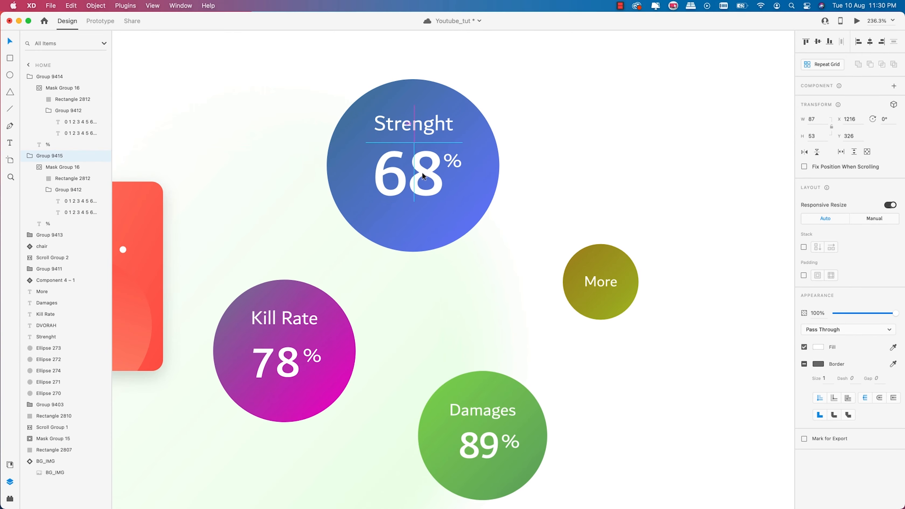
scroll(477, 176, "down", 5)
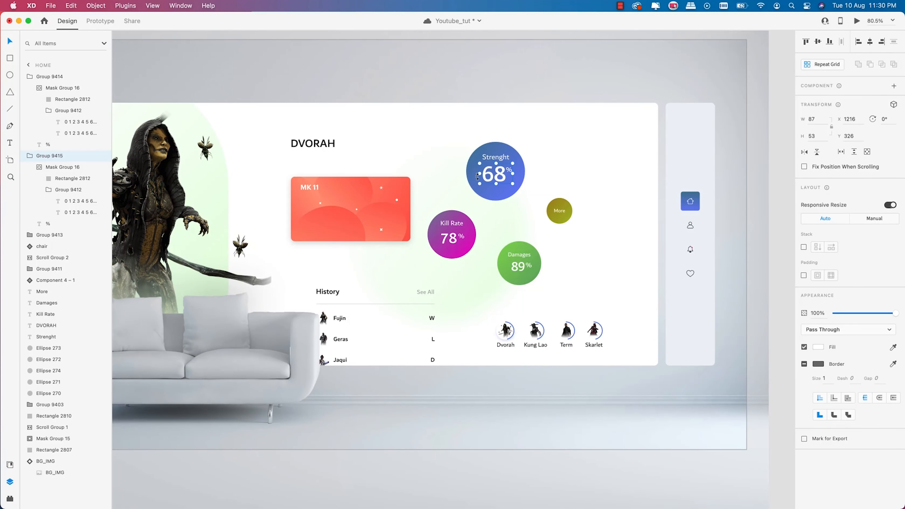
scroll(508, 196, "down", 3)
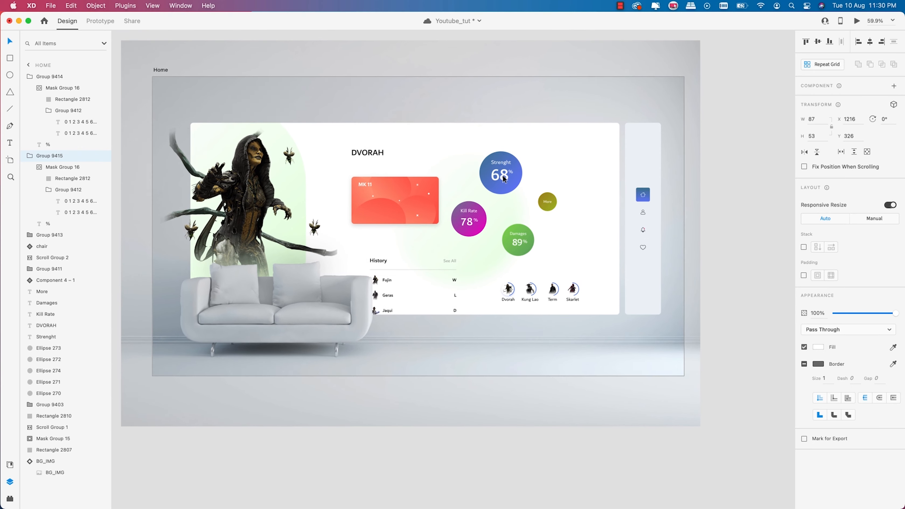
Duplicate the DVORAH title directly below itself and change the copy's text to Kung Lao
scroll(336, 144, "up", 2)
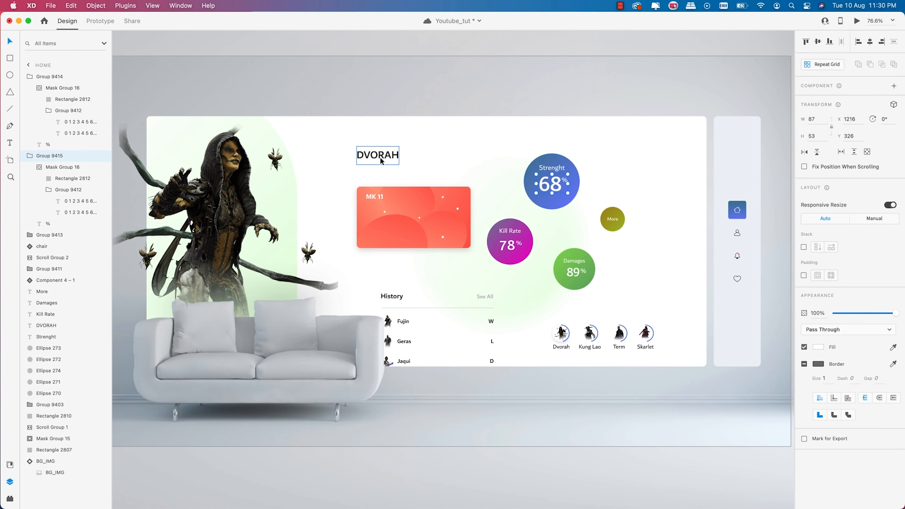
left_click(394, 156)
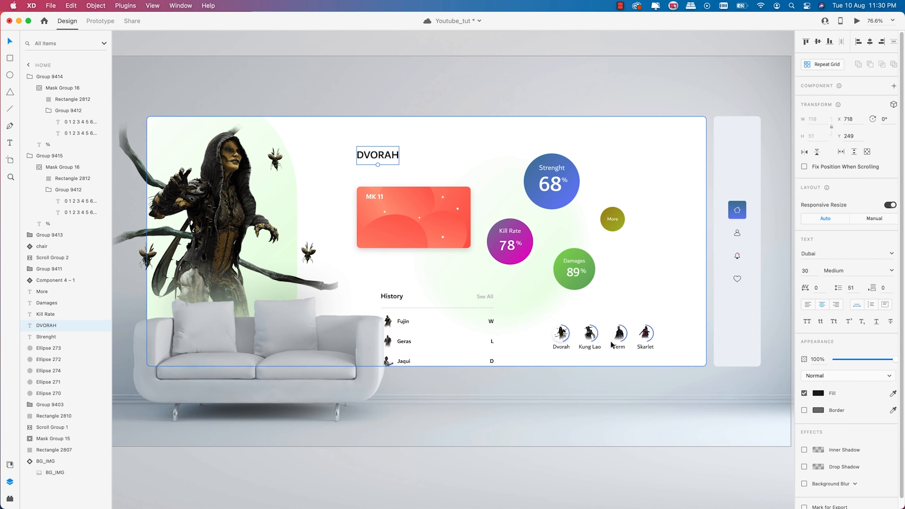
left_click_drag(382, 160, 382, 175)
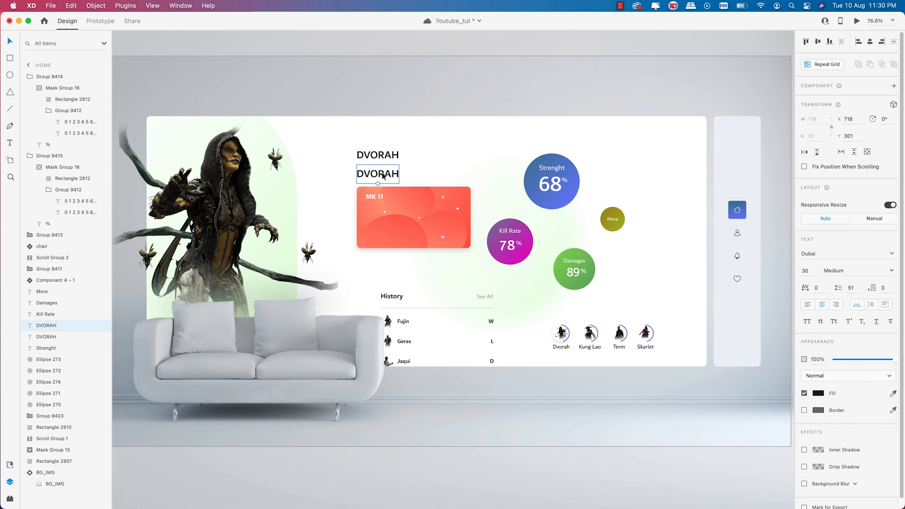
double_click(382, 178)
left_click_drag(382, 175, 394, 202)
type("Kung Lao")
key("Escape")
Move the stacked name titles up over the dashboard's upper edge and duplicate the Kung Lao title below them
left_click(402, 177)
left_click(390, 177, "shift")
left_click(386, 157, "shift")
left_click_drag(385, 158, 384, 84)
left_click(420, 135)
left_click_drag(382, 131, 380, 177, "alt")
Add another Kung Lao copy under the stack for five in total below DVORAH, and shift the name titles further up
double_click(649, 341)
left_click(384, 156)
left_click_drag(380, 178, 380, 196, "alt")
left_click(378, 177, "shift")
left_click(378, 154, "shift")
left_click(377, 129, "shift")
left_click(377, 104, "shift")
left_click_drag(377, 84, 376, 63, "shift")
Change the third and fourth titles in the name stack to Terminator and Skarlet
left_click(617, 347, "super")
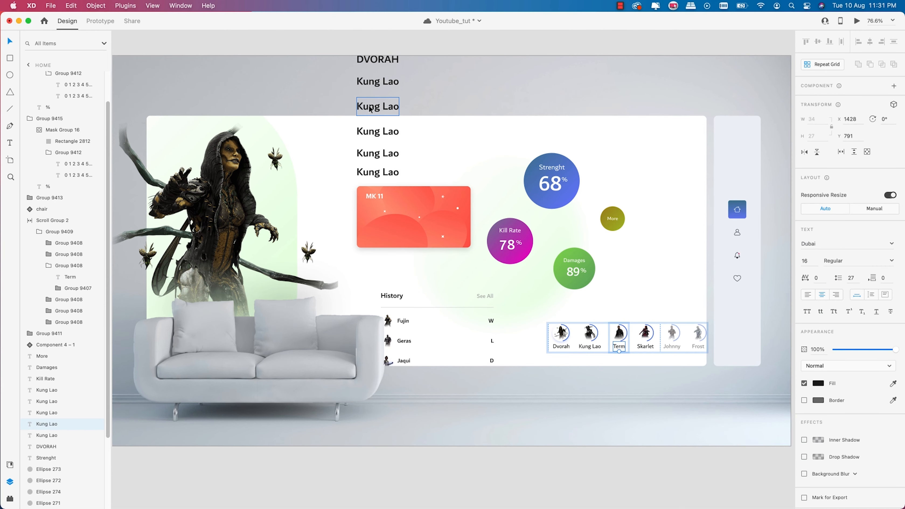
double_click(370, 107)
type("Terminator")
double_click(374, 131)
type("Skarlet")
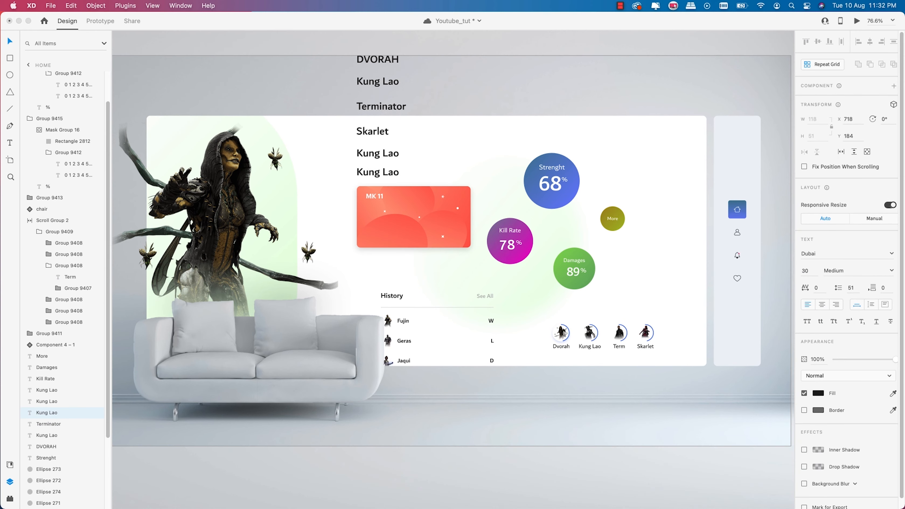
Change the last two titles in the name stack to Johnny and Frost
double_click(377, 153)
type("Johnny")
double_click(377, 172)
type("F")
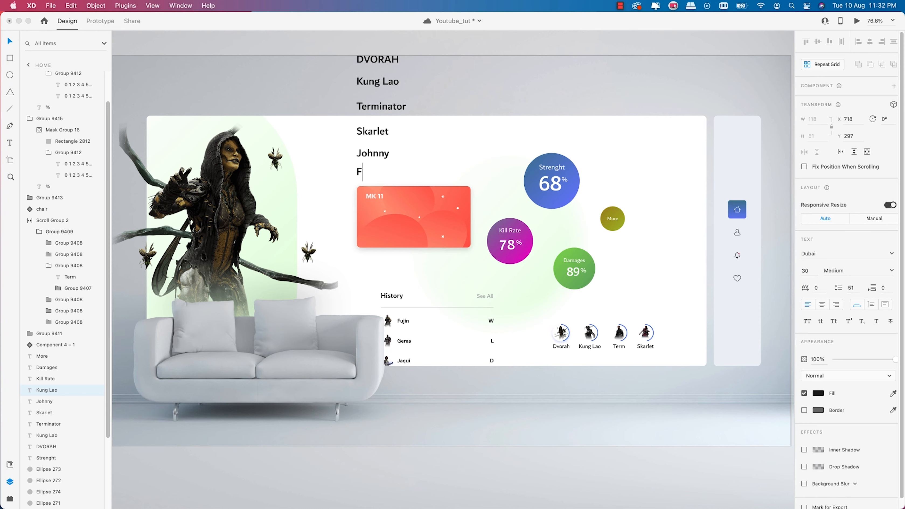
type("rost")
Set all six character name titles to uppercase and group them together
left_click(372, 153, "shift")
left_click(372, 131, "shift")
left_click(375, 106, "shift")
left_click(375, 82, "shift")
left_click(375, 59, "shift")
left_click(807, 321)
key("super+g")
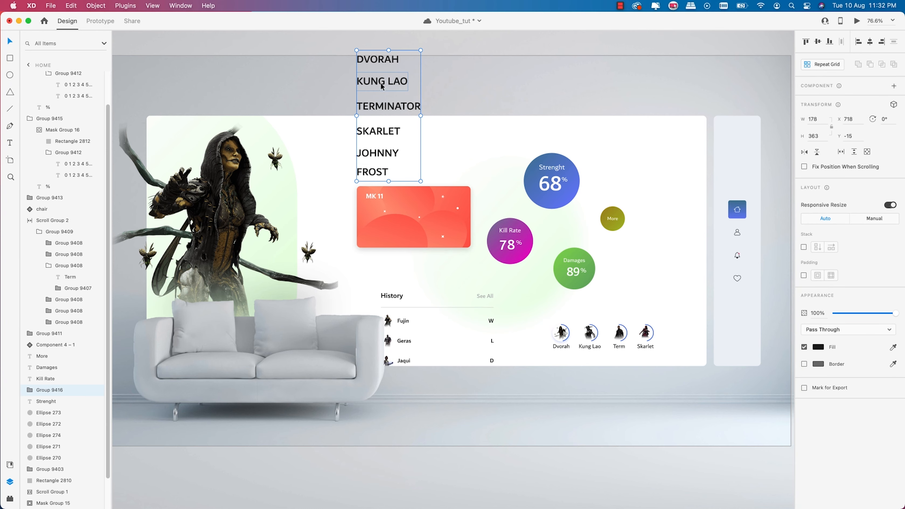
Move the name group down so DVORAH sits above the MK 11 card, and stack the names vertically with 20 spacing
left_click_drag(380, 87, 376, 178)
left_click(803, 247)
left_click(858, 248)
type("20")
key("Return")
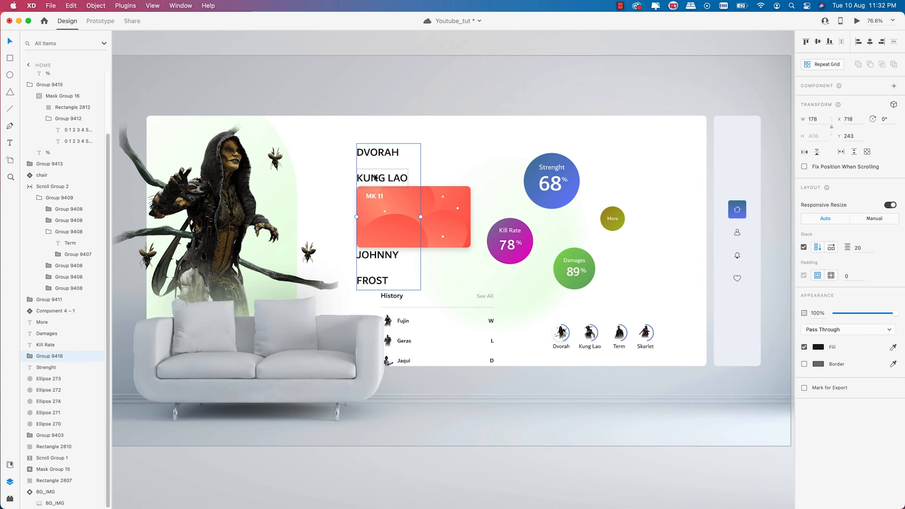
Draw a rectangle about 219 by 63 around DVORAH and use it to mask the stacked name group
scroll(381, 160, "up", 2)
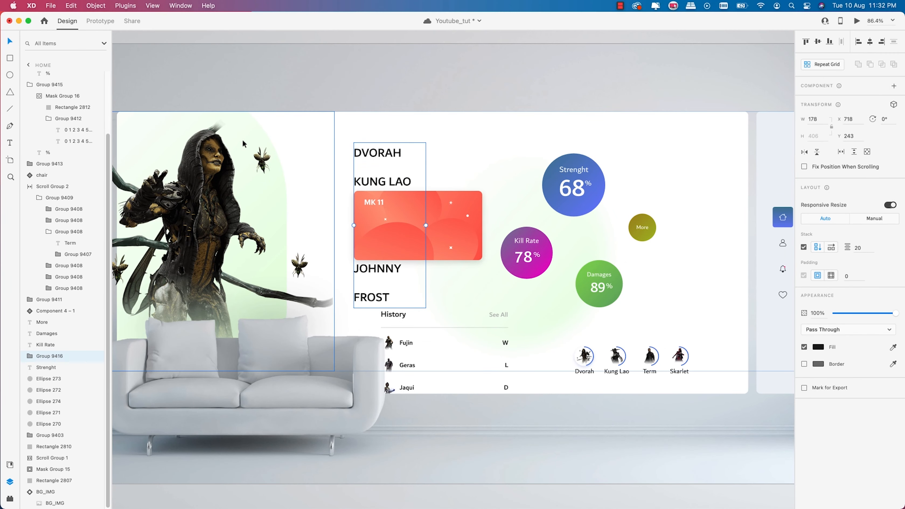
left_click(10, 58)
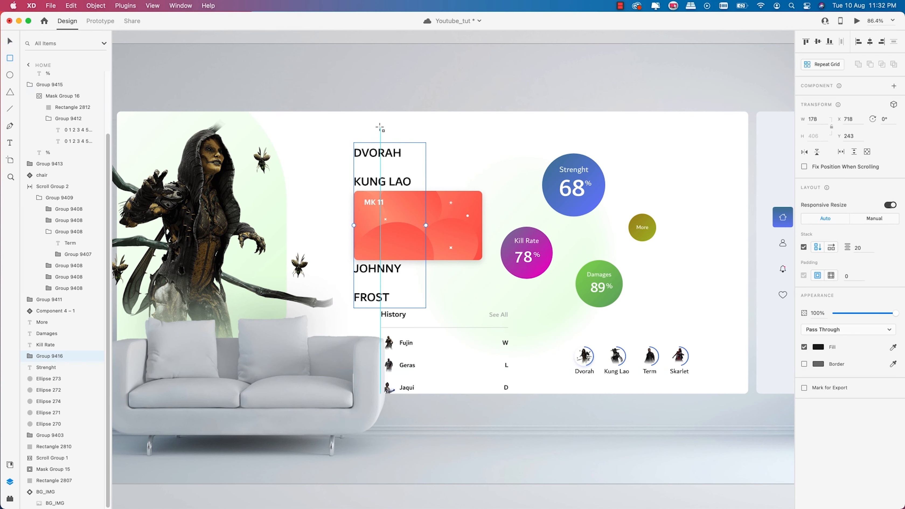
left_click_drag(337, 137, 425, 164)
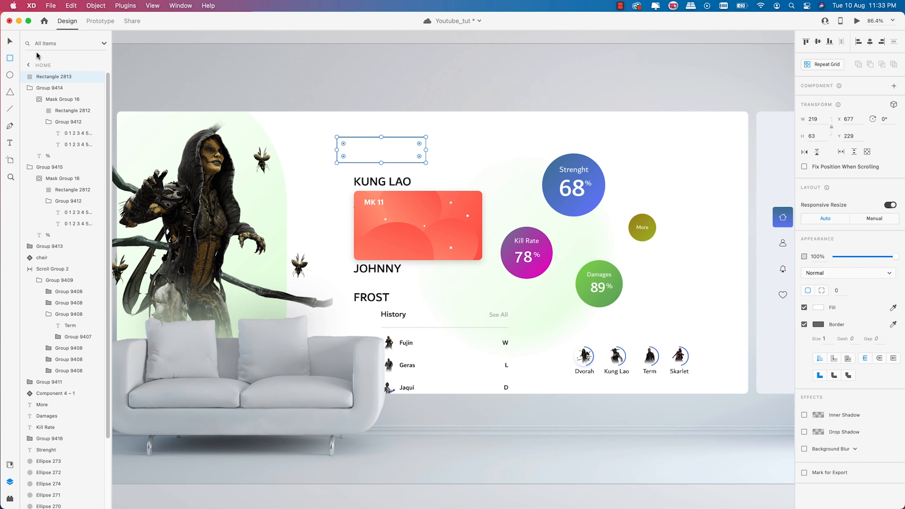
left_click(10, 43)
left_click(383, 179, "shift")
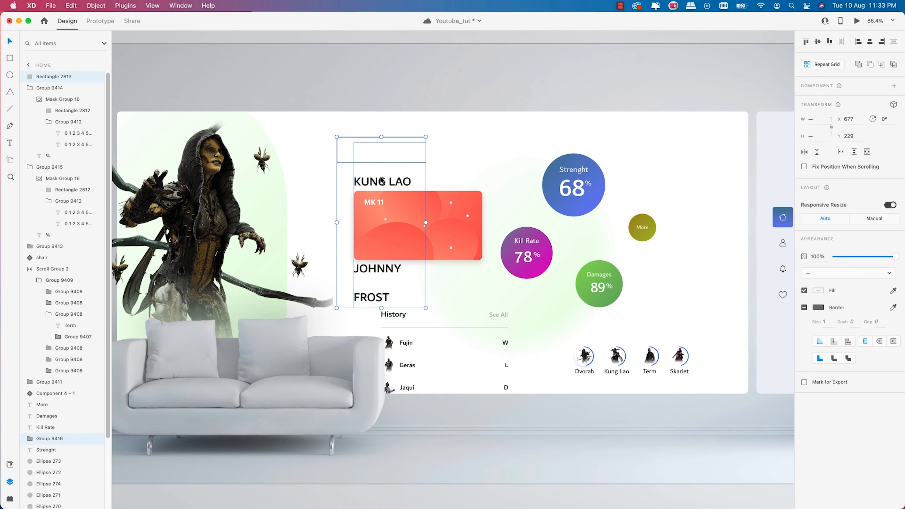
right_click(382, 181)
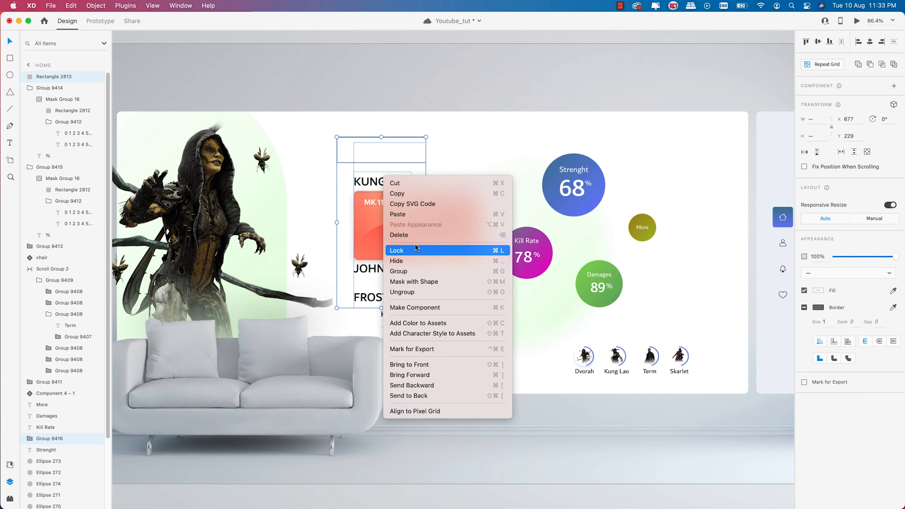
left_click(414, 282)
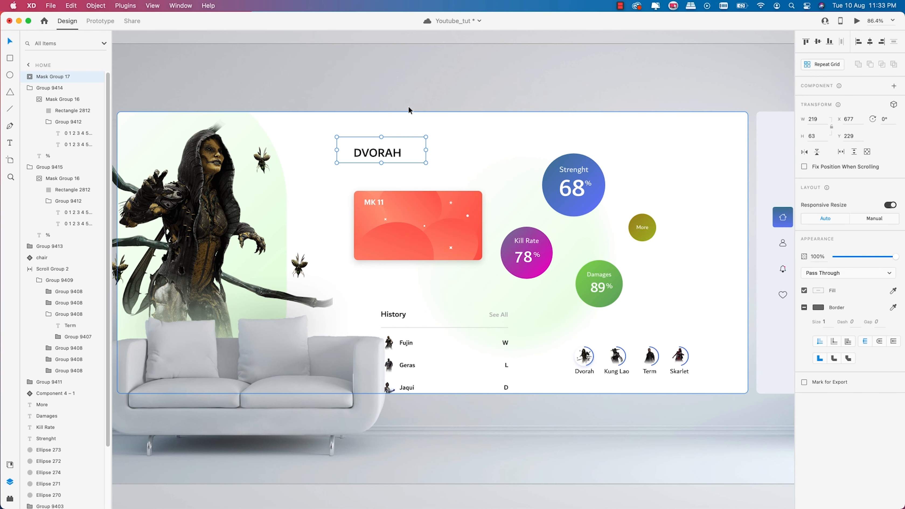
Resize the name mask's rectangle to 208 by 67 at X 688, Y 236 so it frames only DVORAH
left_click(30, 77)
left_click(50, 90)
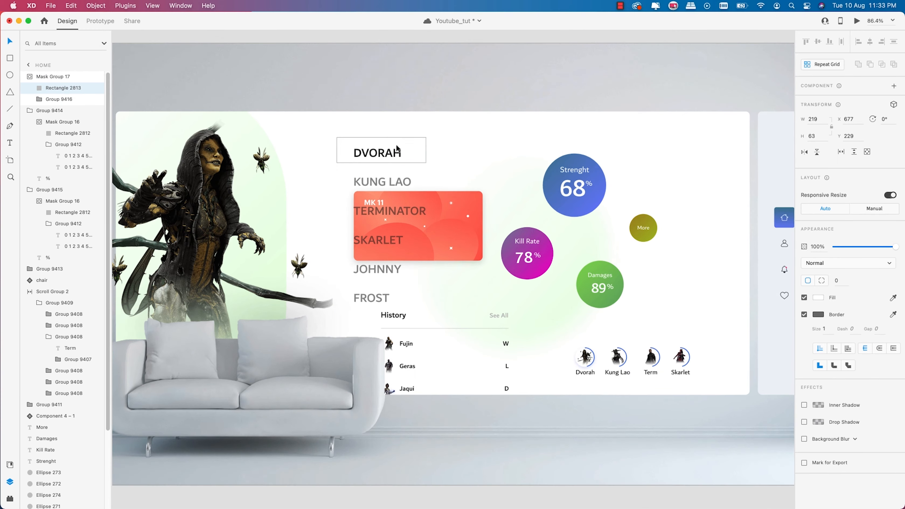
scroll(396, 147, "up", 3)
left_click_drag(372, 174, 372, 181)
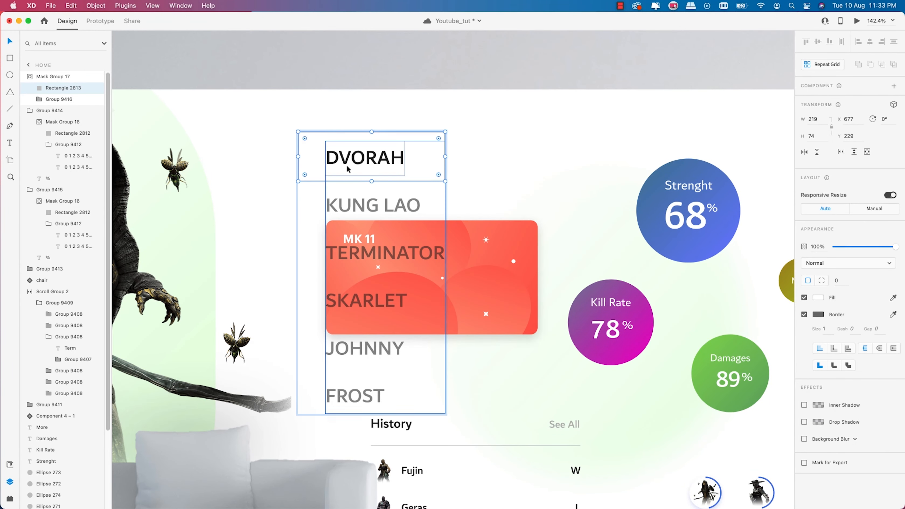
left_click_drag(298, 156, 305, 155)
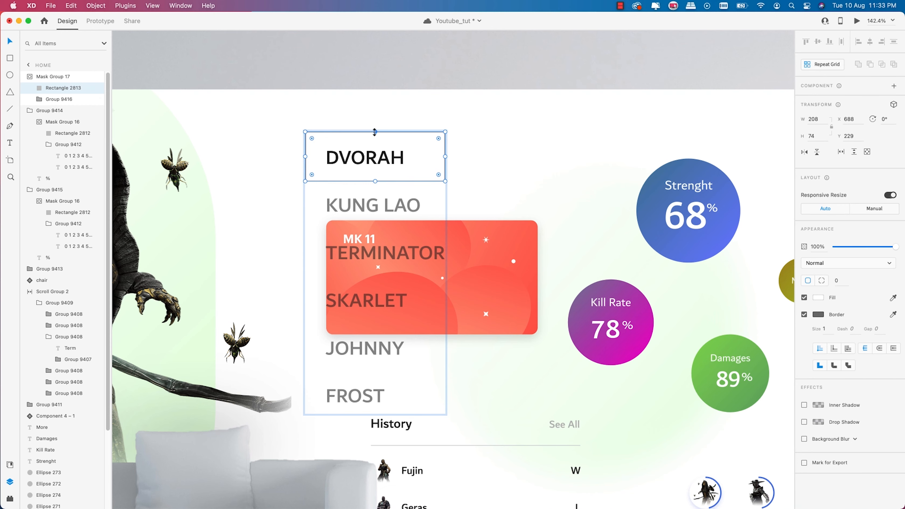
left_click_drag(372, 132, 374, 136)
mouse_move(445, 158)
left_mouse_down()
mouse_move(428, 158)
mouse_move(445, 158)
left_mouse_up()
Examine the masked DVORAH title up close and within the whole Home layout, leaving the mask editing
scroll(381, 129, "down", 4)
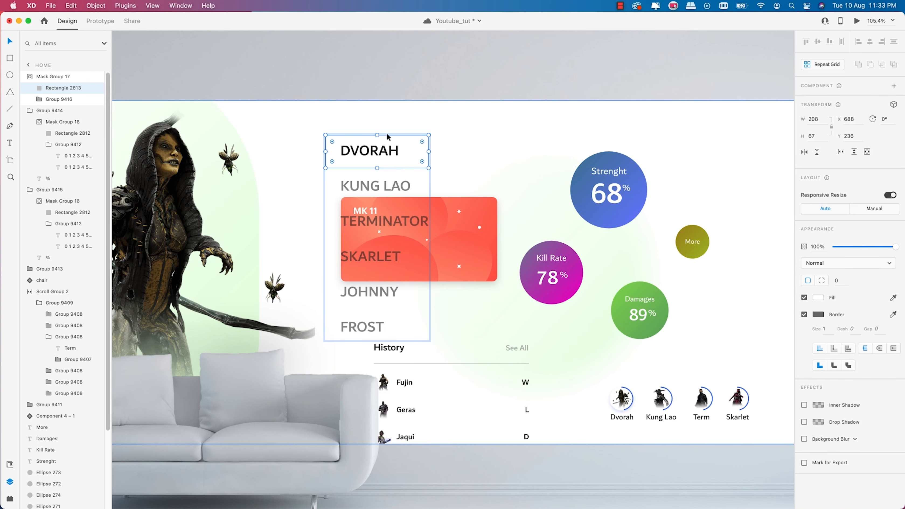
scroll(397, 145, "down", 2)
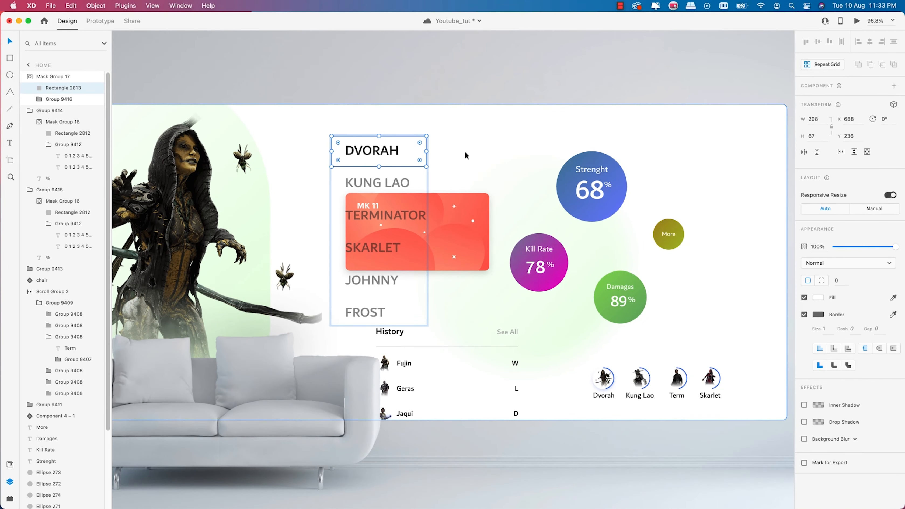
scroll(453, 143, "down", 2)
scroll(450, 143, "down", 2)
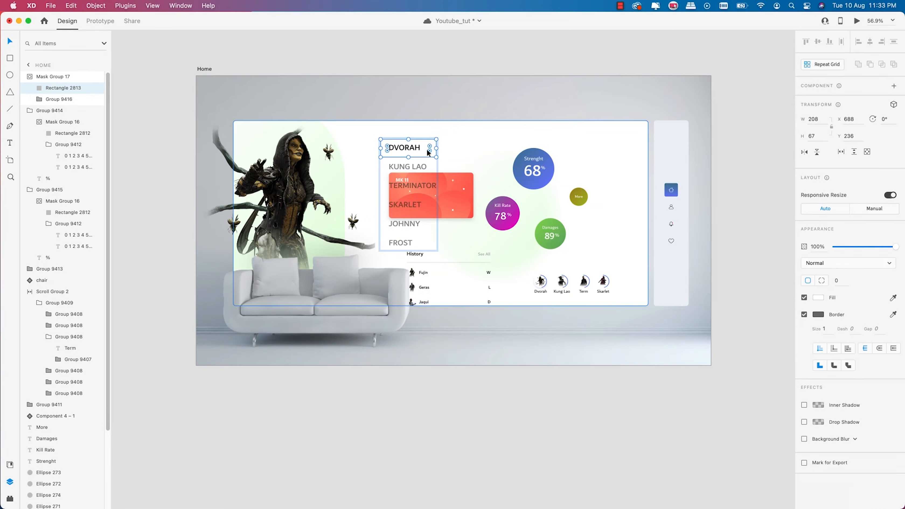
scroll(419, 149, "up", 3)
scroll(395, 149, "up", 3)
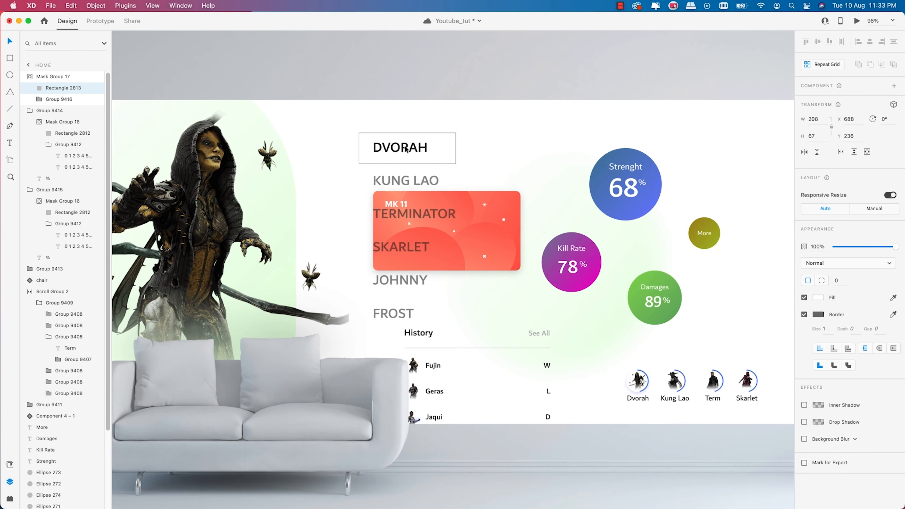
left_click(410, 152)
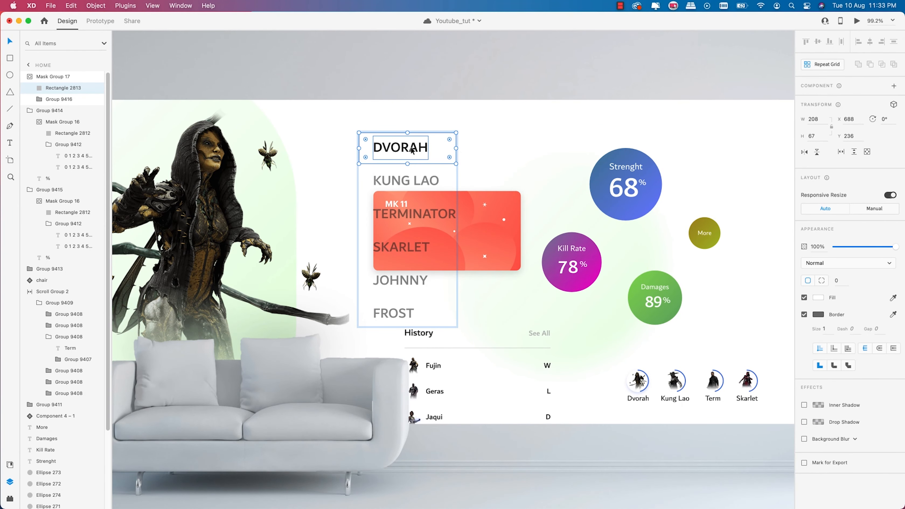
scroll(415, 152, "down", 2)
left_click(357, 142)
scroll(356, 139, "down", 2)
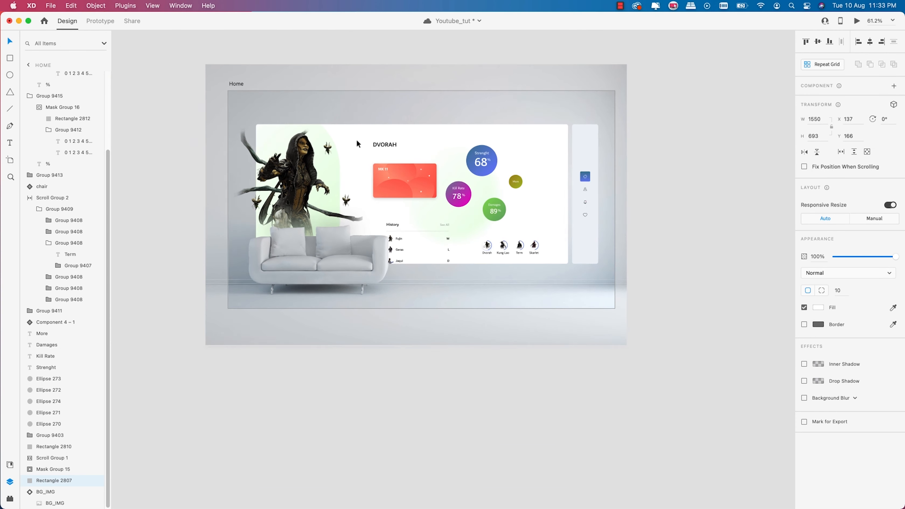
left_click(649, 156)
scroll(380, 170, "up", 2)
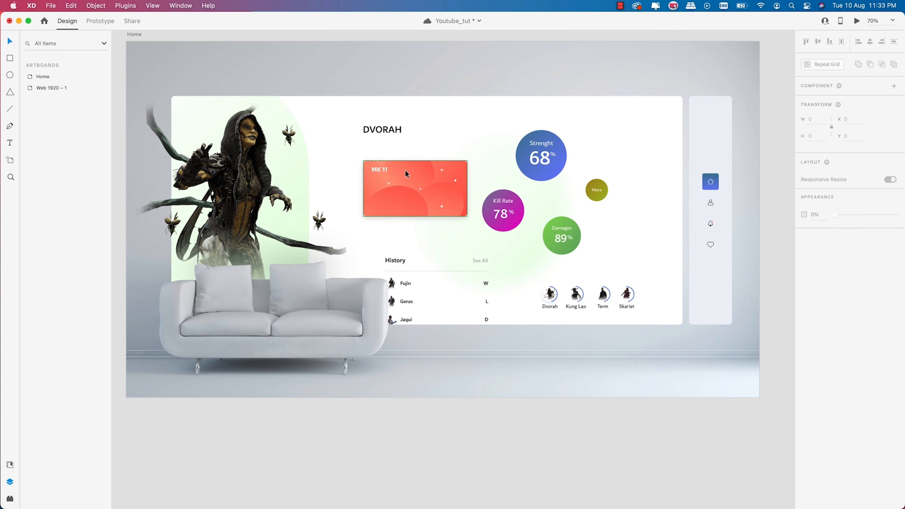
scroll(409, 168, "down", 2)
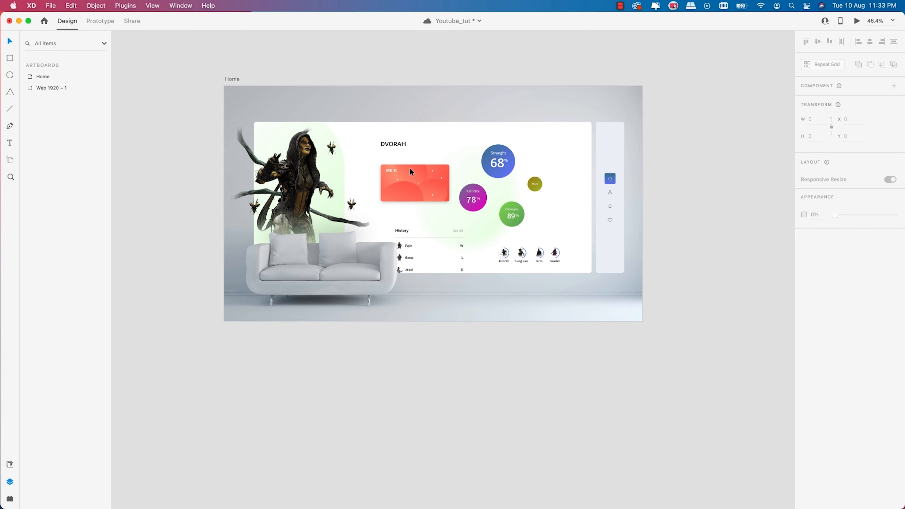
left_click_drag(537, 214, 514, 210)
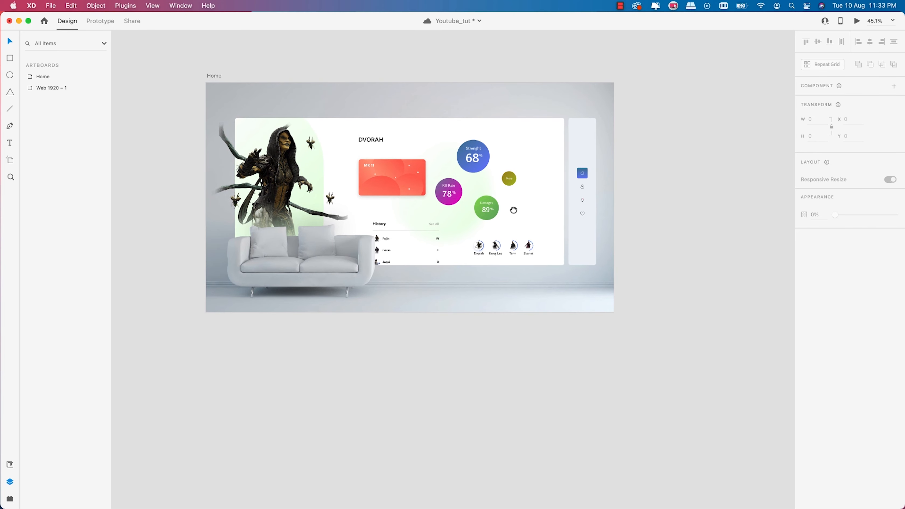
scroll(387, 173, "up", 1)
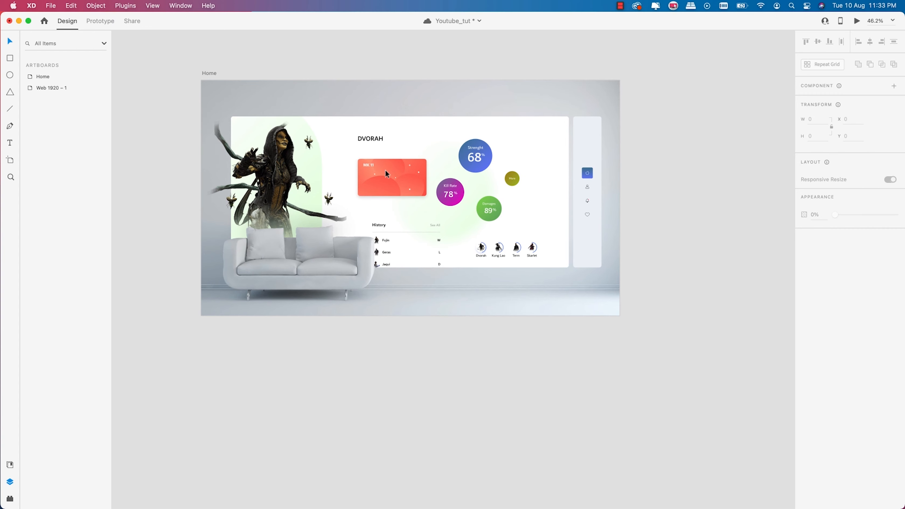
Preview the Home artboard, test scrolling the large character images and the History list, and close the preview
left_click(209, 73)
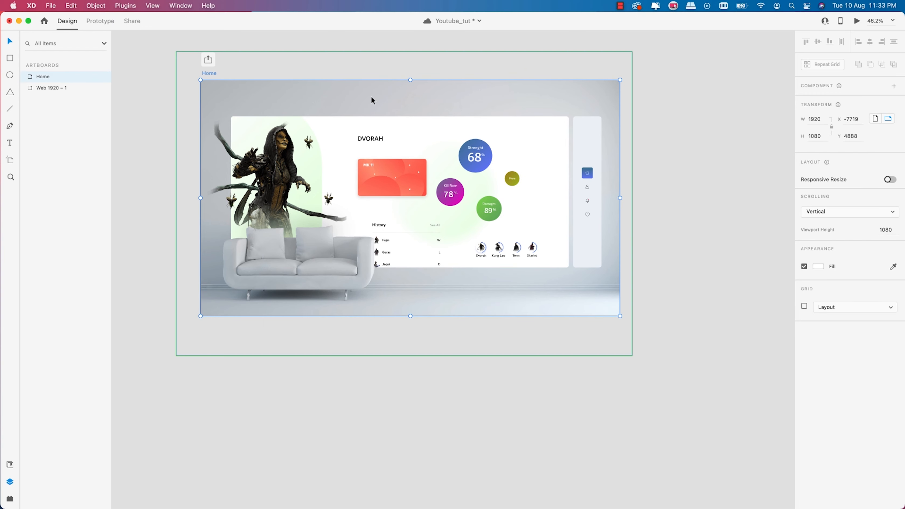
left_click(857, 23)
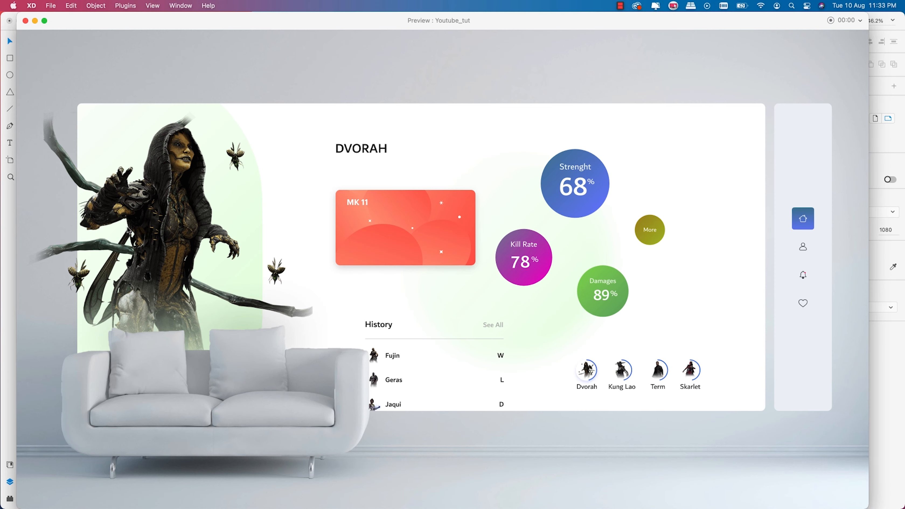
left_click(143, 232)
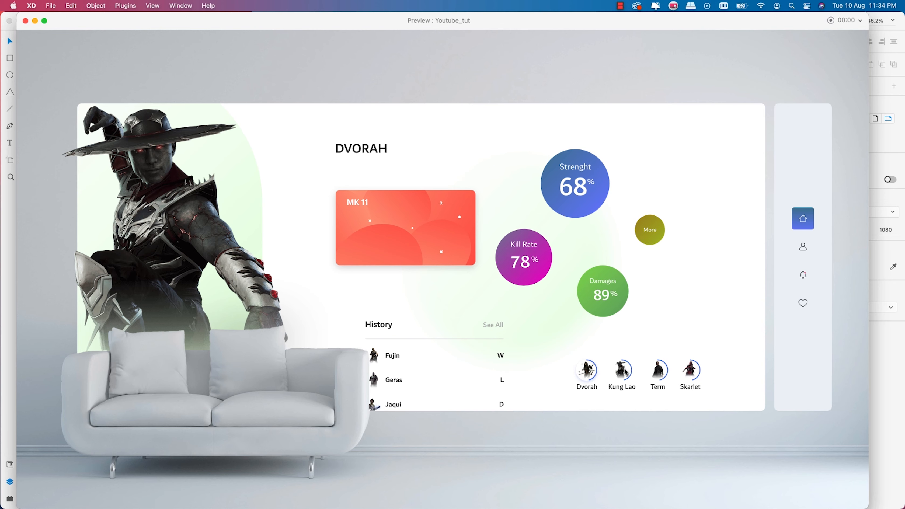
mouse_move(686, 374)
left_mouse_down()
mouse_move(650, 362)
mouse_move(594, 381)
mouse_move(675, 369)
left_mouse_up()
left_click(197, 251)
scroll(403, 378, "down", 3)
scroll(403, 374, "up", 3)
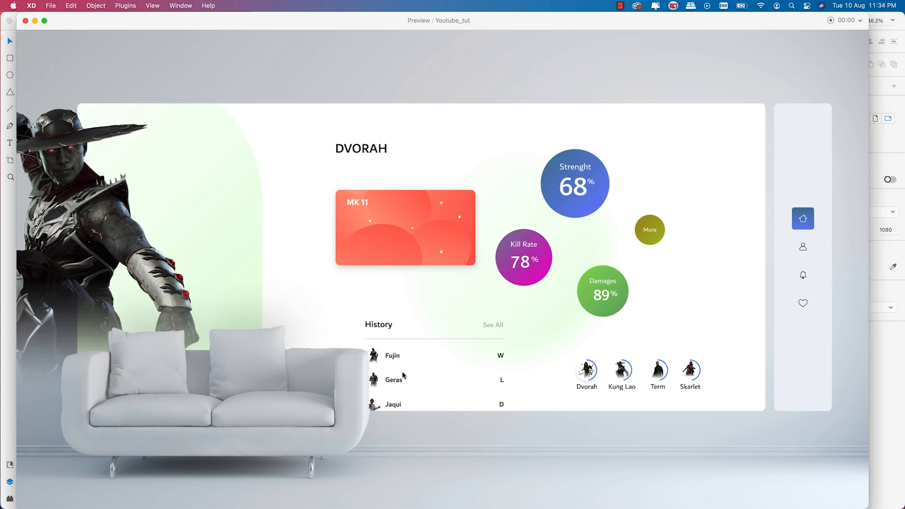
scroll(403, 375, "down", 3)
scroll(153, 223, "left", 5)
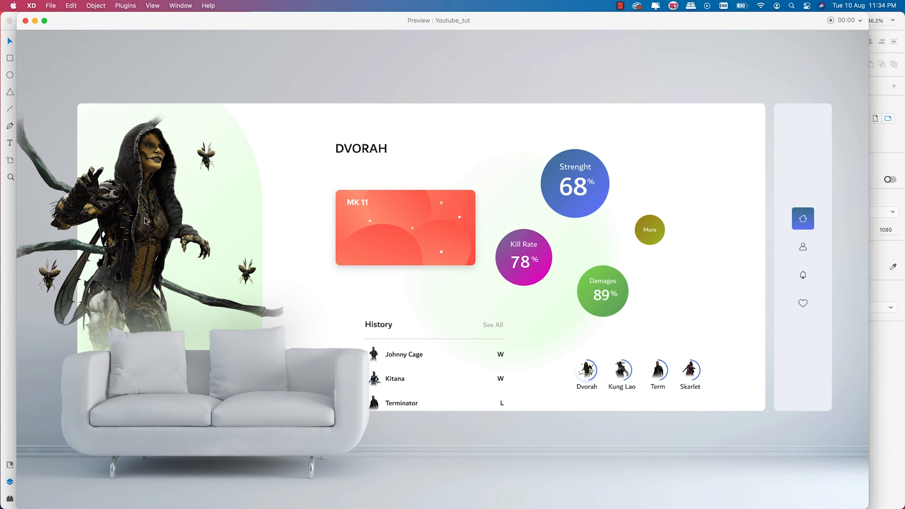
left_click(25, 21)
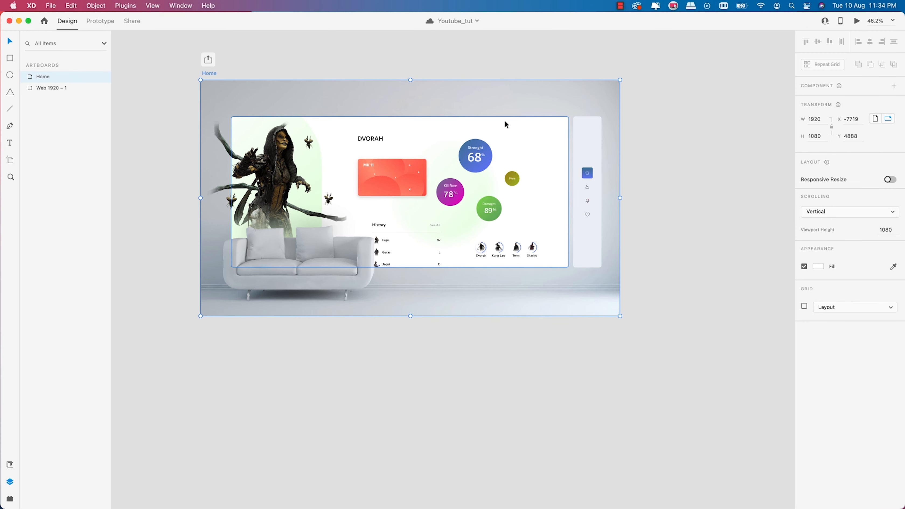
left_click_drag(443, 109, 447, 121)
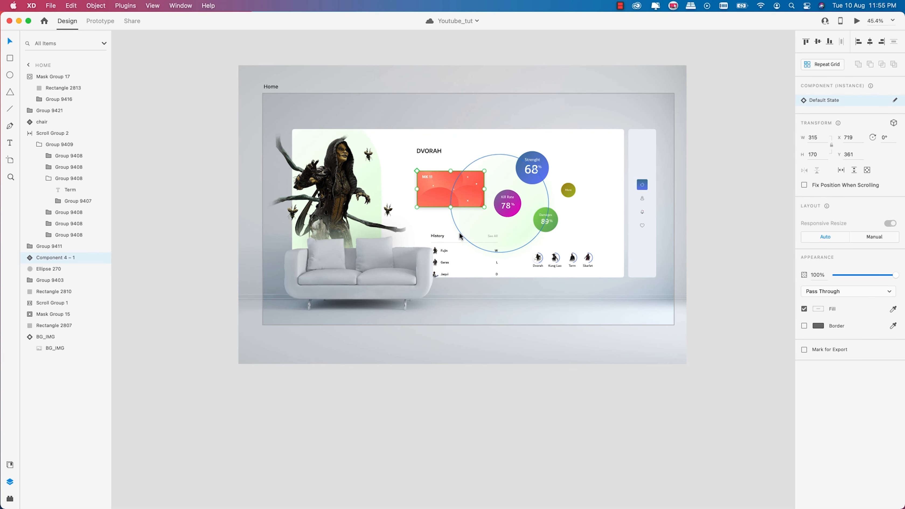
scroll(495, 188, "up", 3)
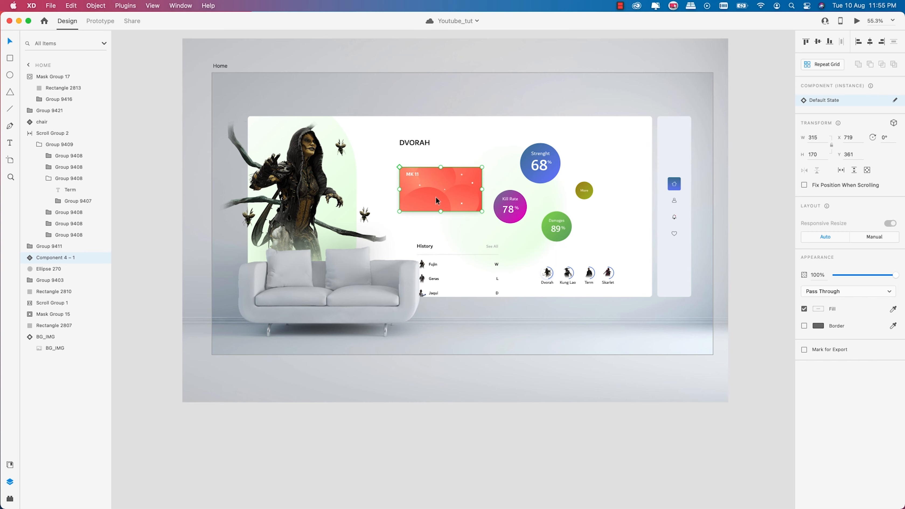
Draw a rectangle about 46 by 206 over the MK 11 card's left edge and mask the card with it
scroll(383, 169, "down", 2)
scroll(385, 170, "down", 1)
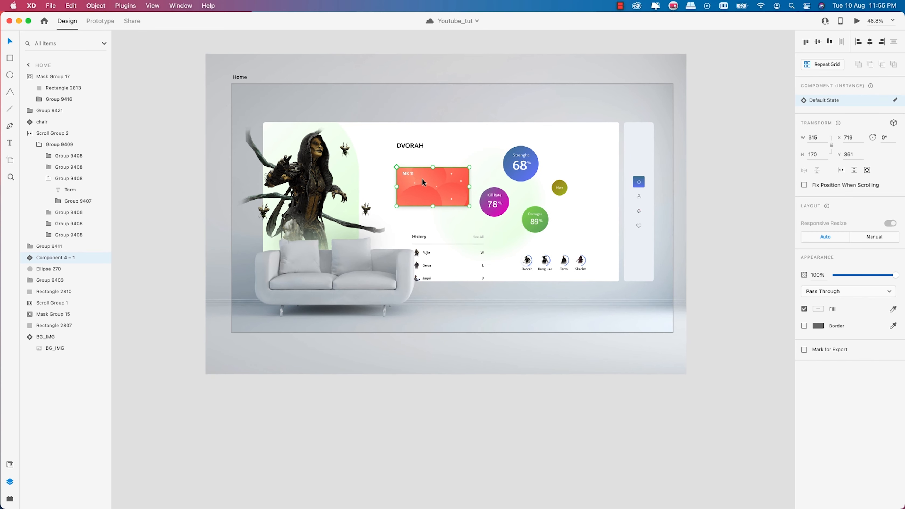
left_click_drag(453, 189, 431, 208)
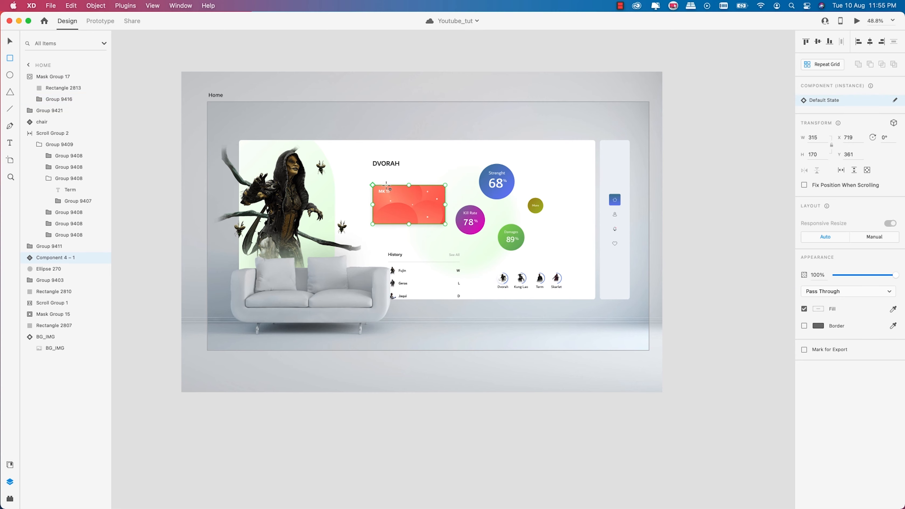
scroll(367, 186, "up", 2)
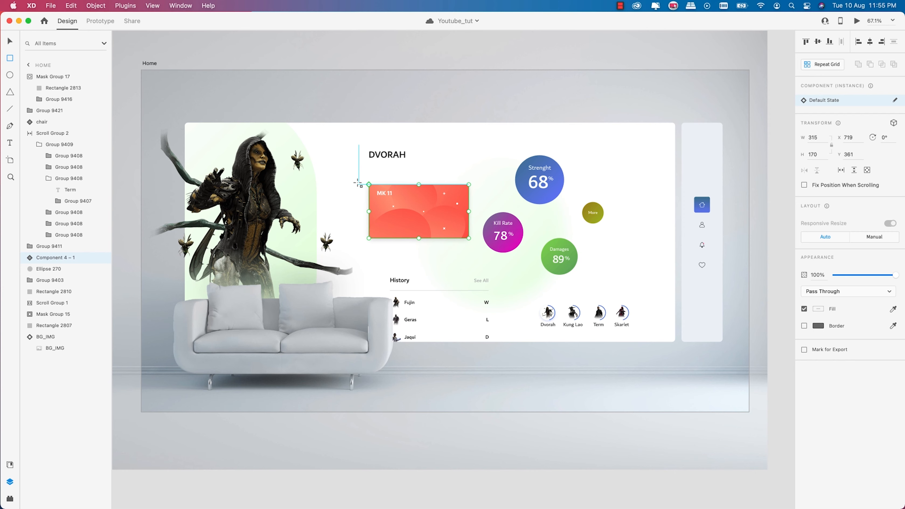
left_click(9, 42)
scroll(380, 200, "up", 2)
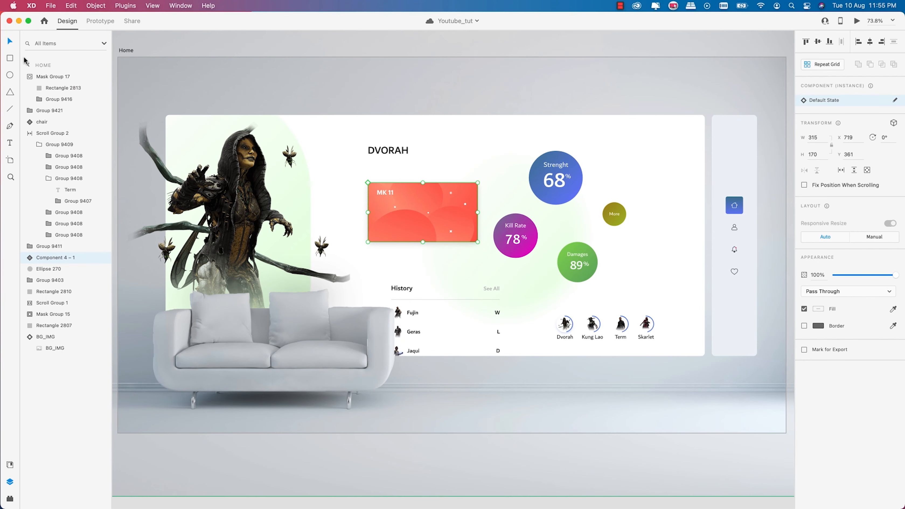
left_click(10, 57)
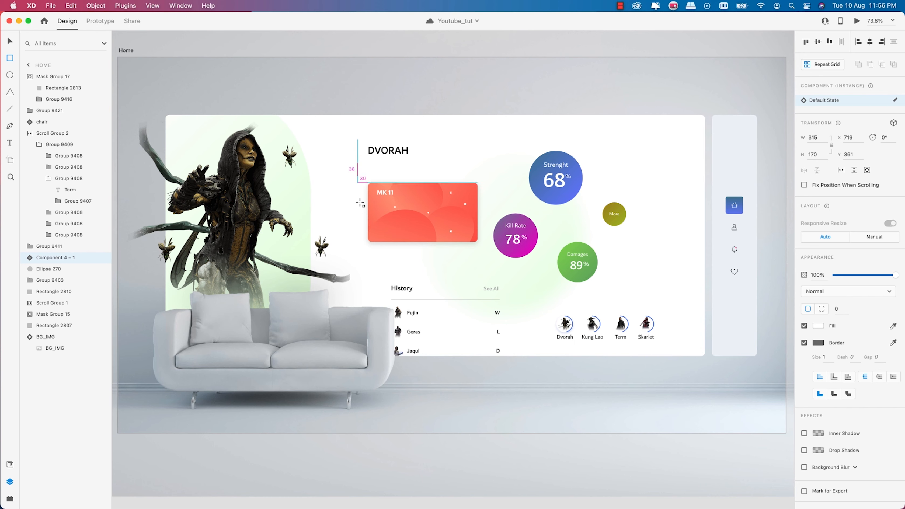
left_click_drag(357, 175, 374, 246)
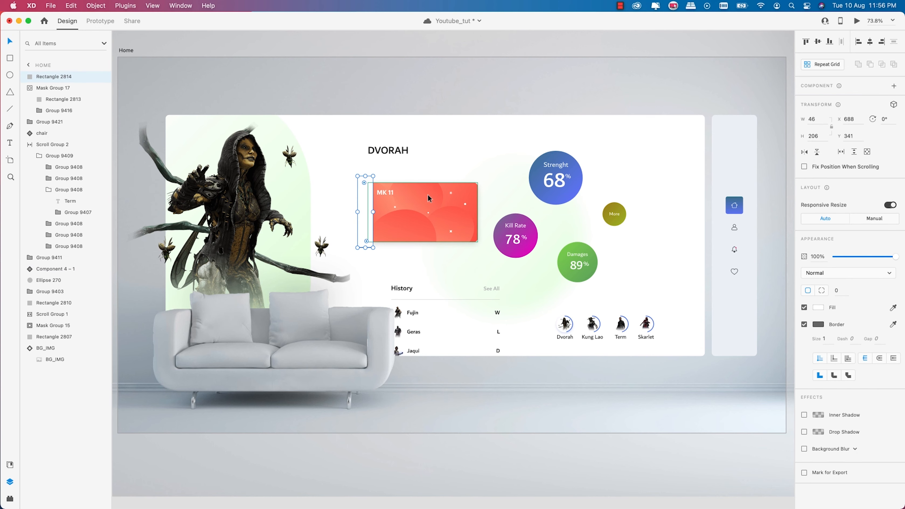
left_click(410, 202, "shift")
right_click(411, 202)
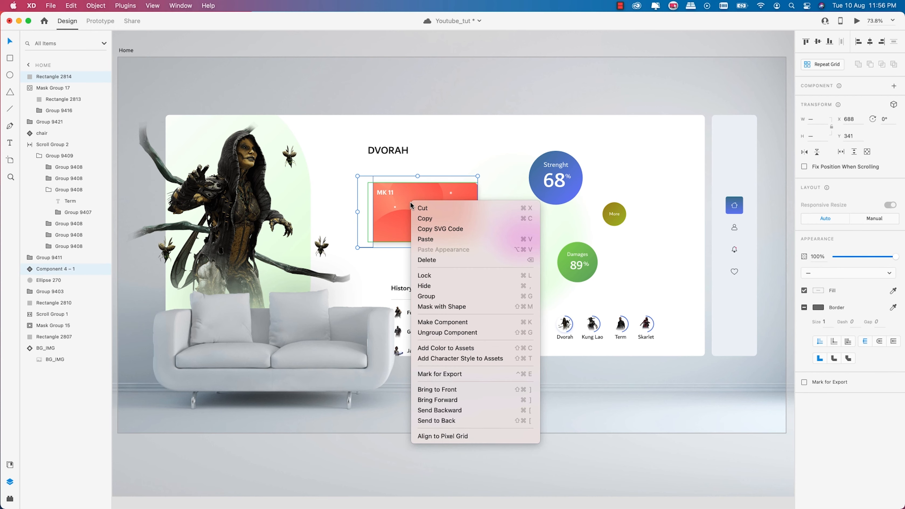
left_click(459, 309)
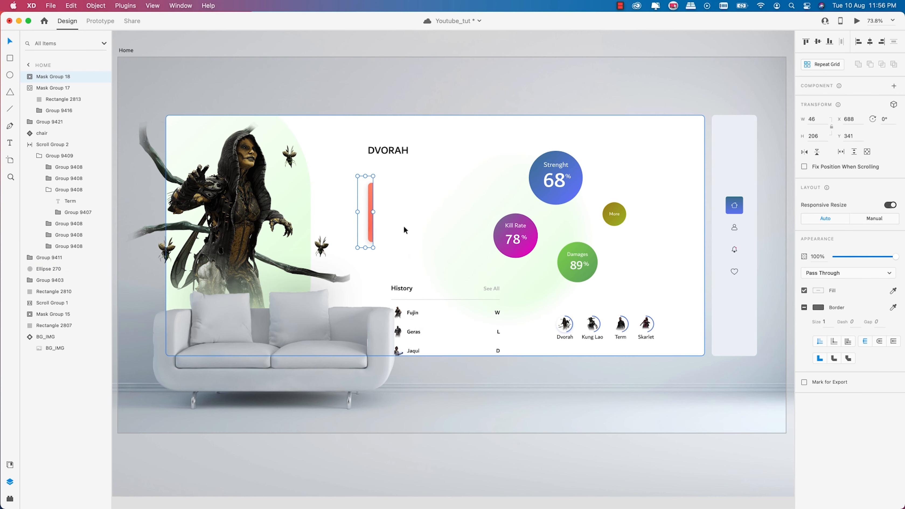
Widen the card mask's rectangle to 370 by 206 so it frames the whole MK 11 card, leaving the mask editing
left_click_drag(373, 211, 486, 215)
key("super+z")
double_click(368, 200)
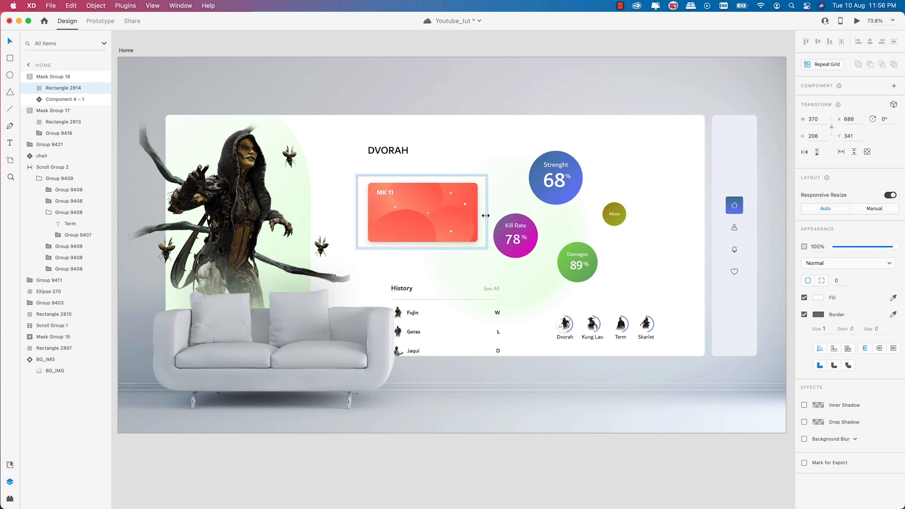
left_click(424, 206)
scroll(425, 206, "down", 3)
scroll(426, 197, "up", 3)
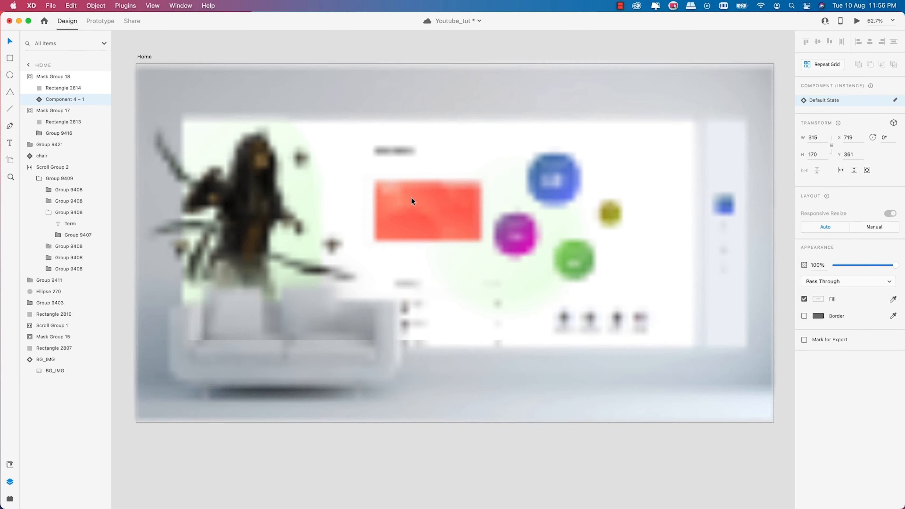
scroll(373, 191, "down", 4)
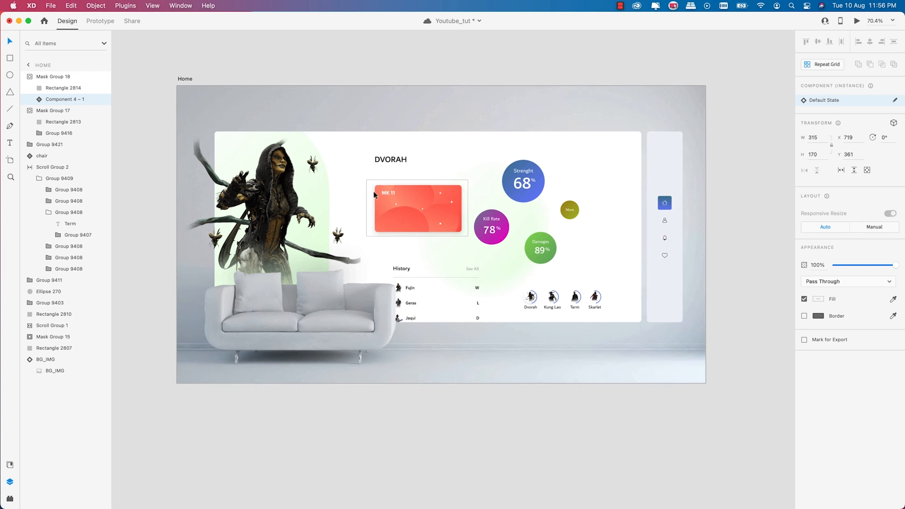
left_click(664, 202)
scroll(427, 191, "up", 3)
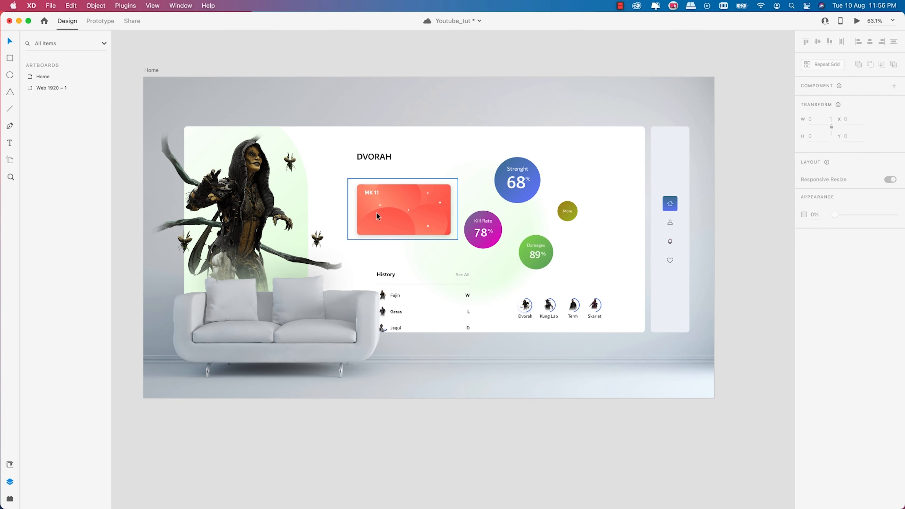
left_click(376, 159)
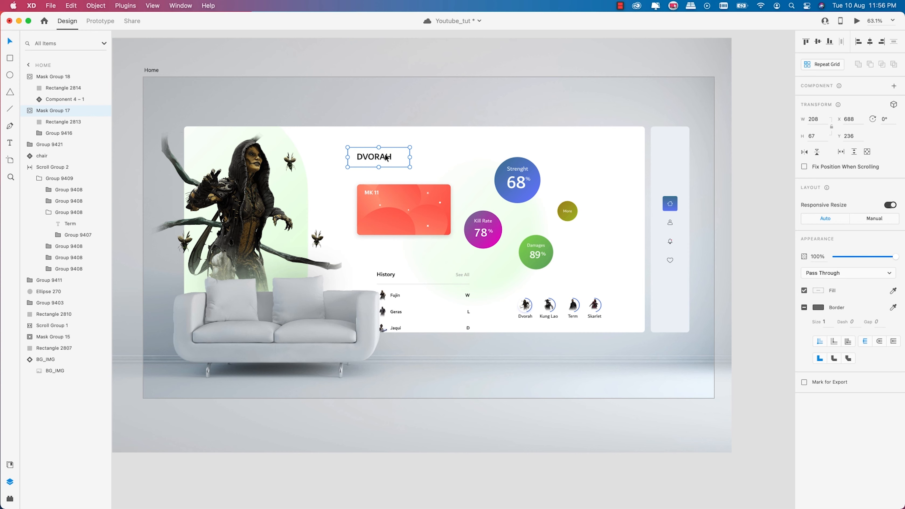
double_click(386, 157)
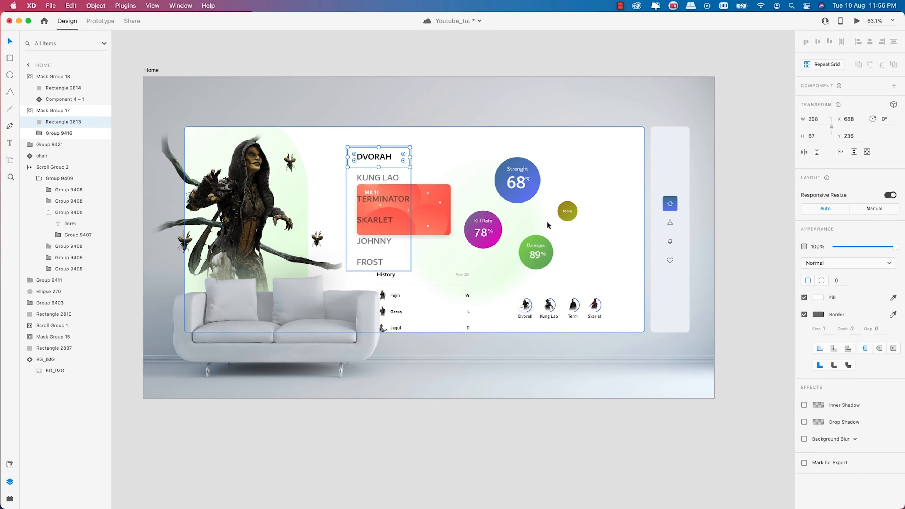
left_click(9, 75)
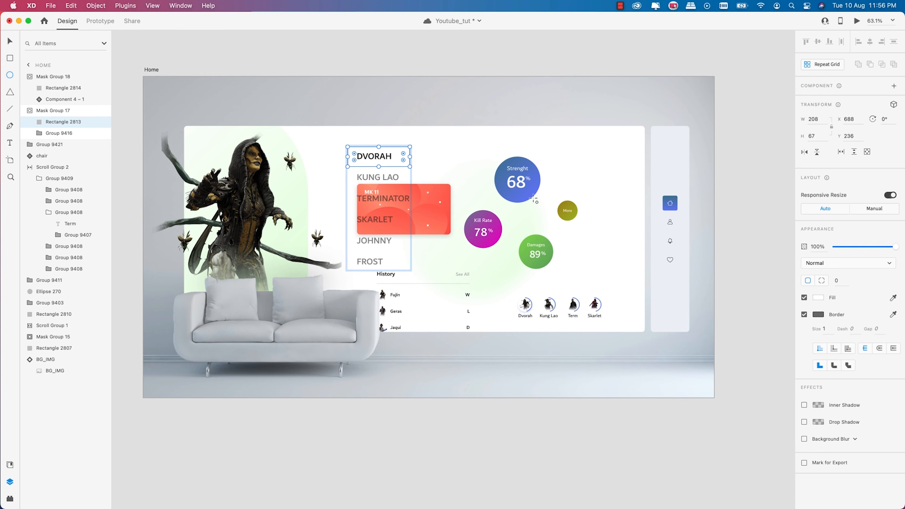
left_click_drag(519, 213, 527, 221)
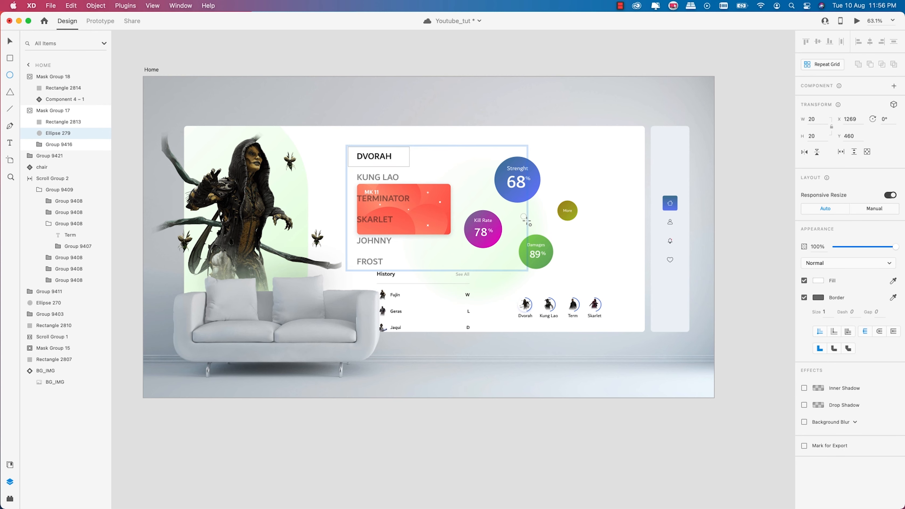
key("super+z")
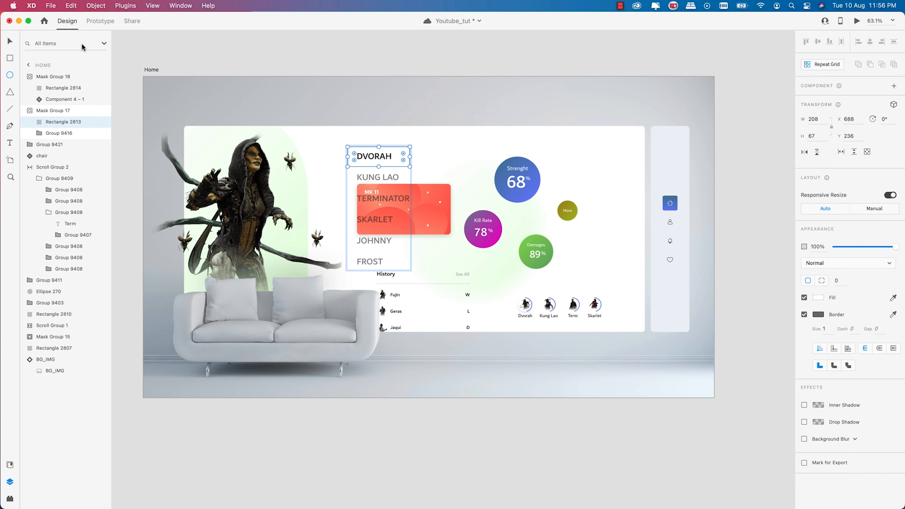
left_click(10, 41)
Draw a circle about 300 by 300 over the Strenght, Kill Rate, Damages and More bubbles and use it to mask their group
left_click(570, 190)
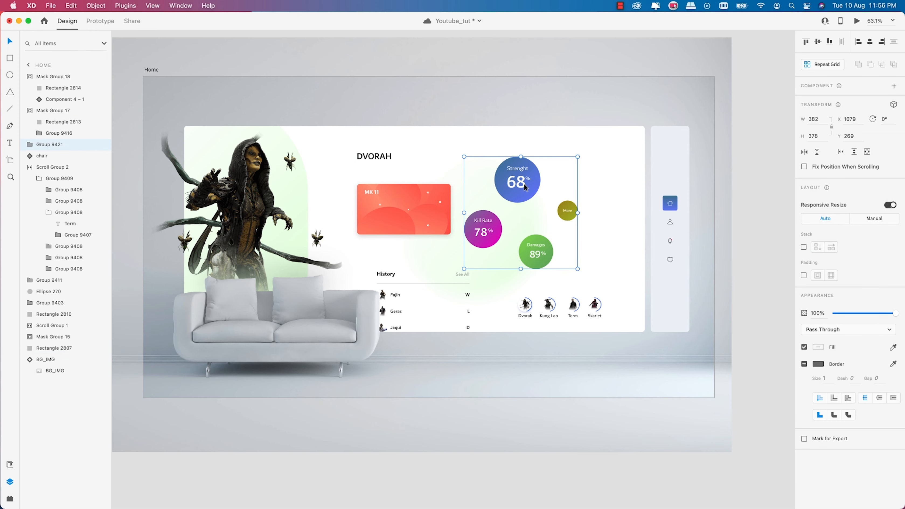
scroll(600, 180, "up", 5)
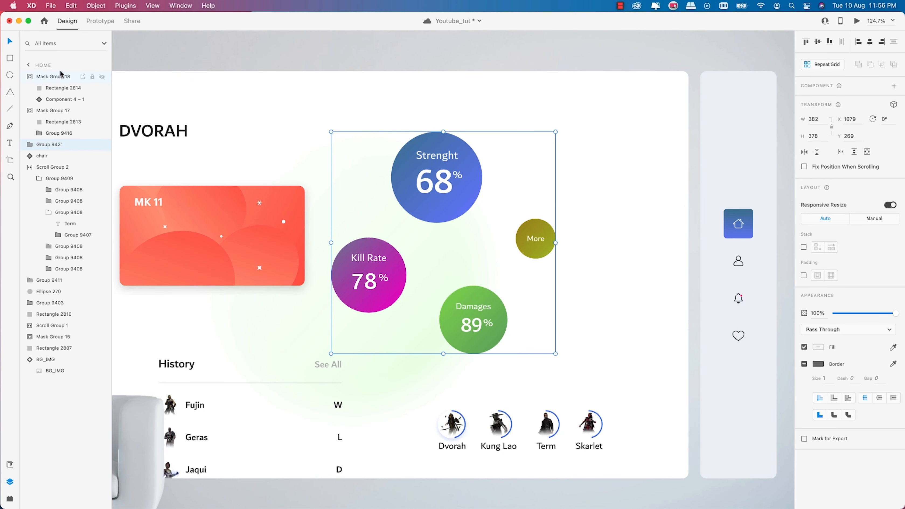
left_click(9, 75)
left_click_drag(457, 238, 460, 241)
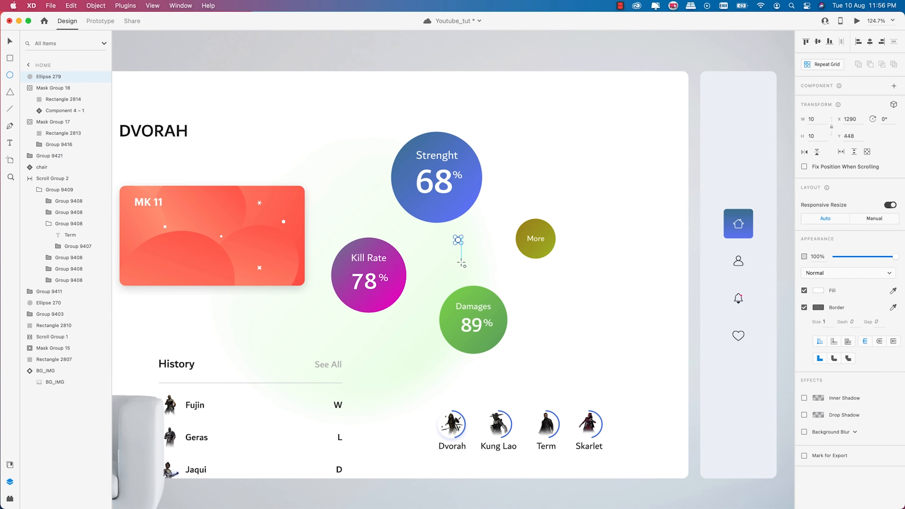
left_click_drag(460, 242, 545, 386)
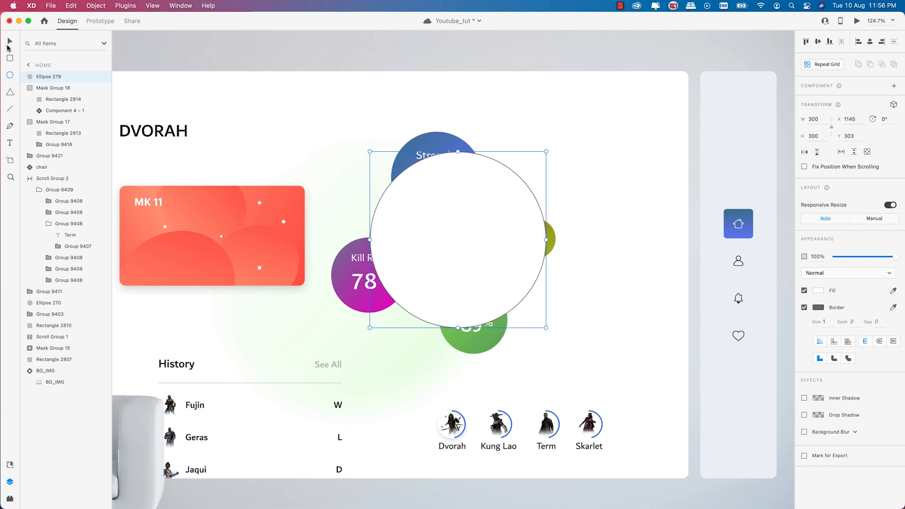
left_click(436, 136, "shift")
right_click(442, 161)
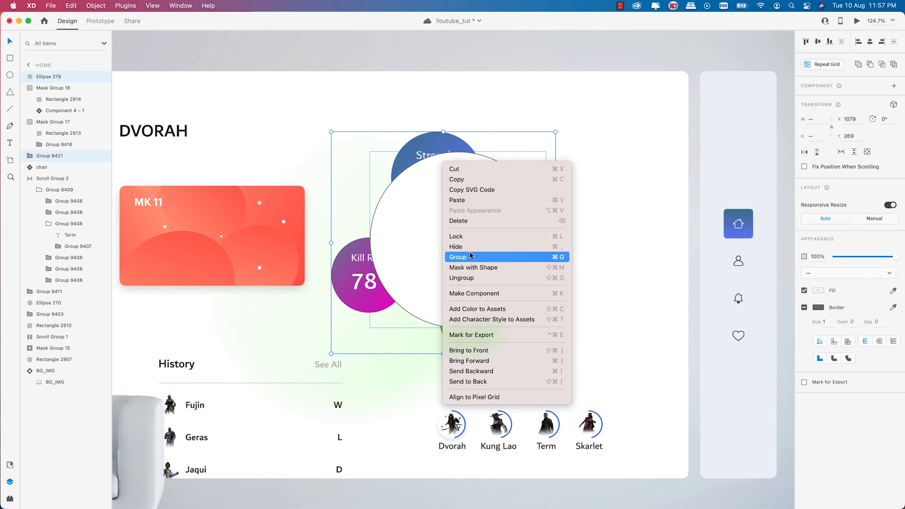
left_click(470, 270)
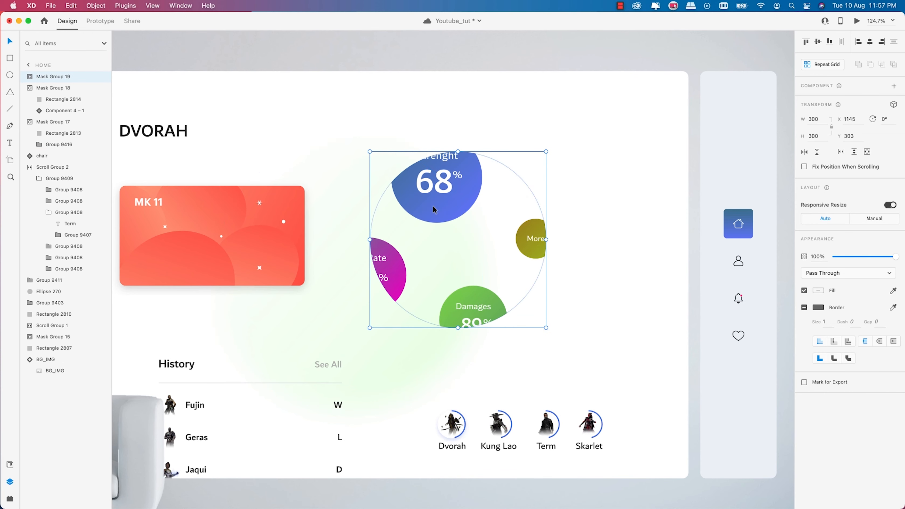
Resize the bubble mask's circle to 459 by 459 at X 1064, Y 244 so it encloses all four stat bubbles
double_click(470, 266)
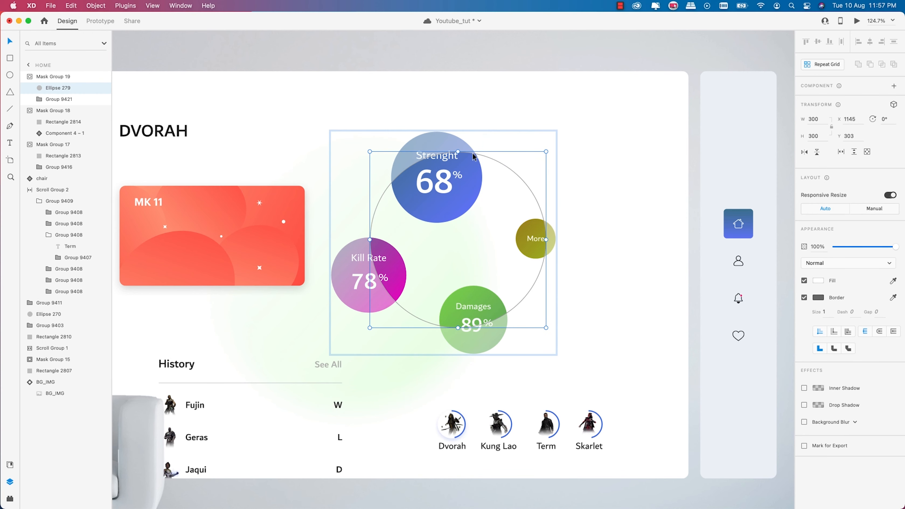
key("alt")
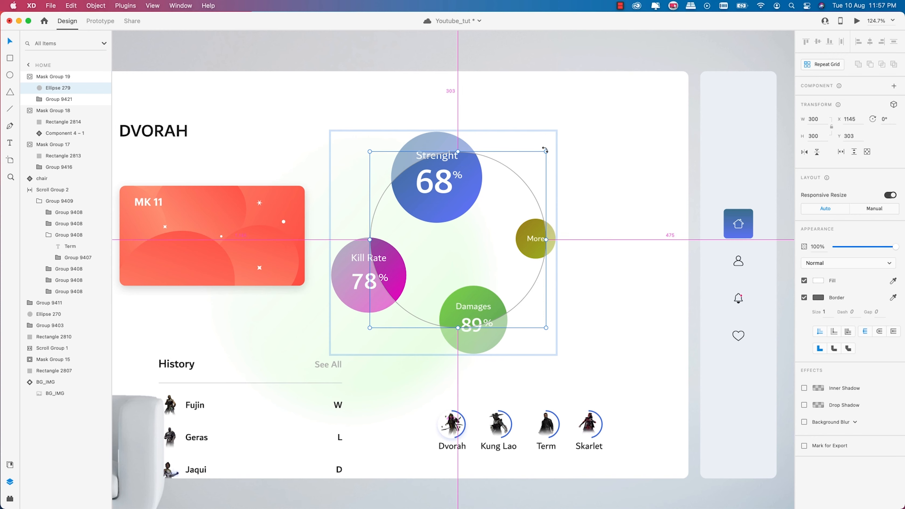
left_click_drag(545, 150, 657, 90)
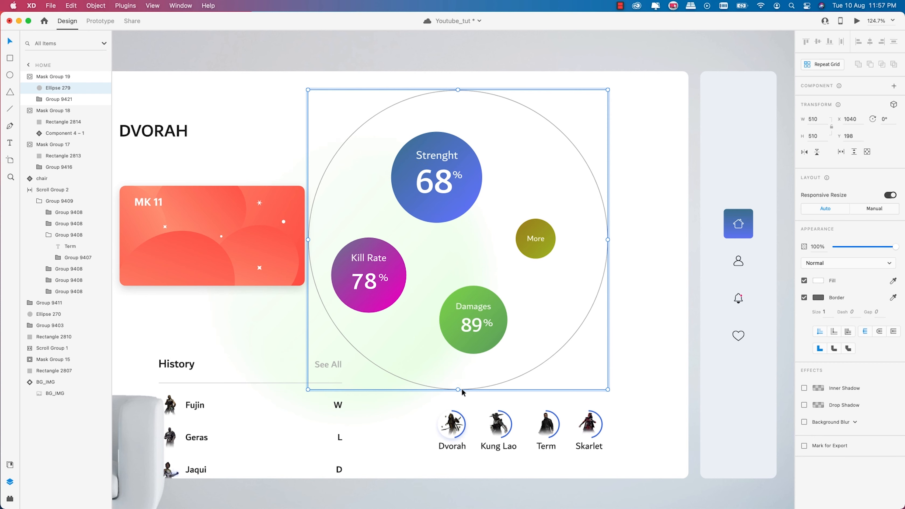
left_click_drag(457, 390, 440, 412)
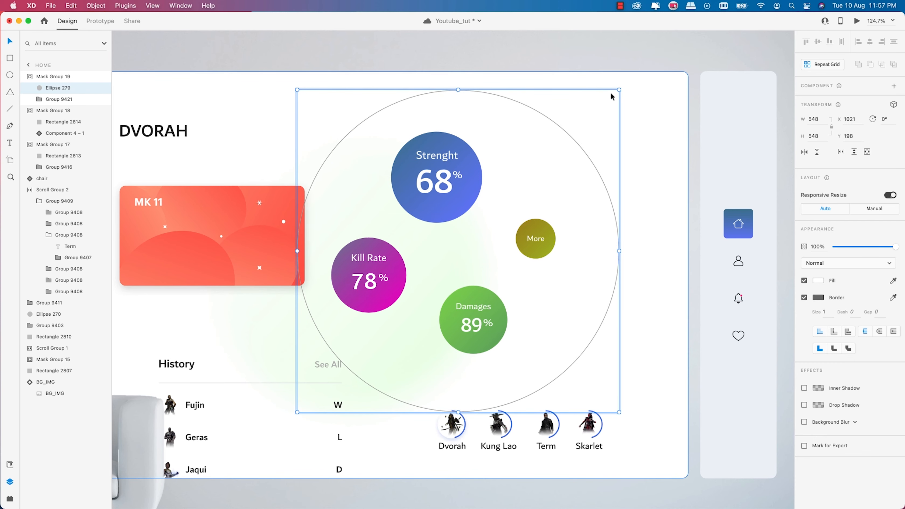
left_click_drag(619, 89, 593, 117)
left_click_drag(297, 412, 317, 385)
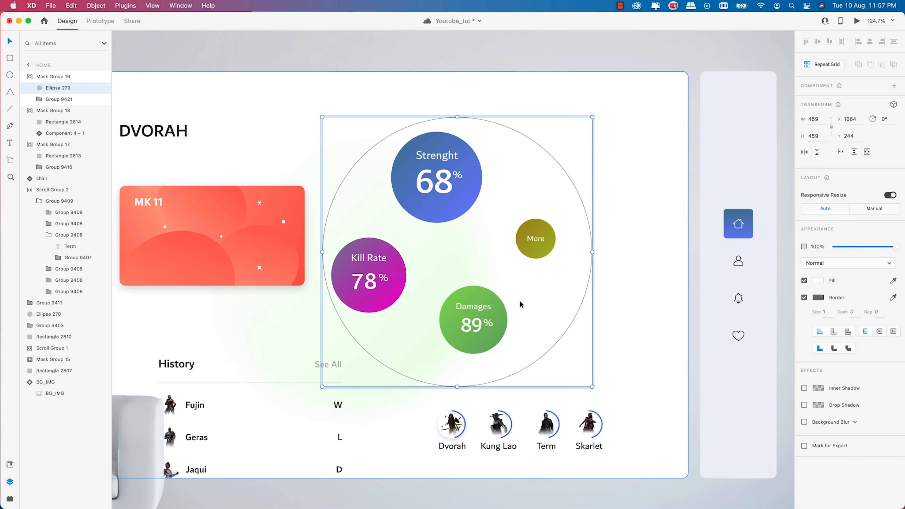
scroll(519, 299, "down", 3)
scroll(519, 294, "down", 3)
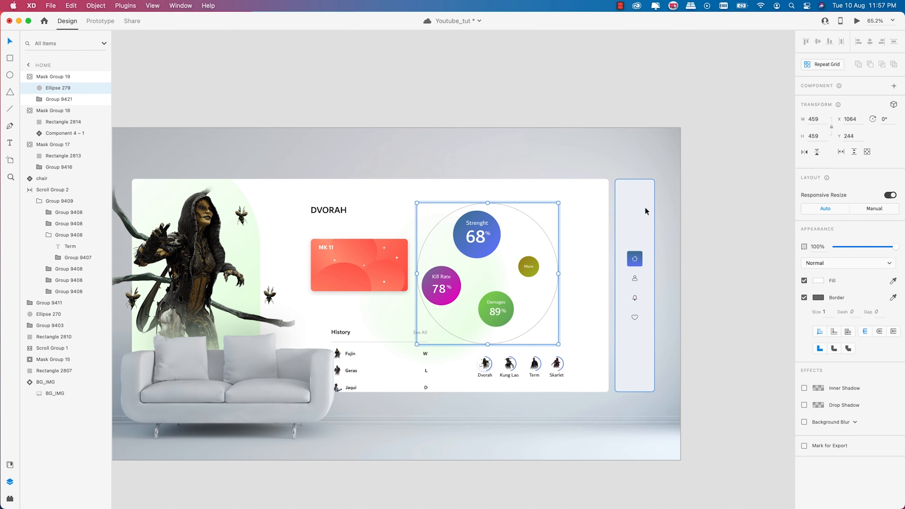
Group the navigation icons with the light vertical sidebar panel behind them
left_click(639, 260)
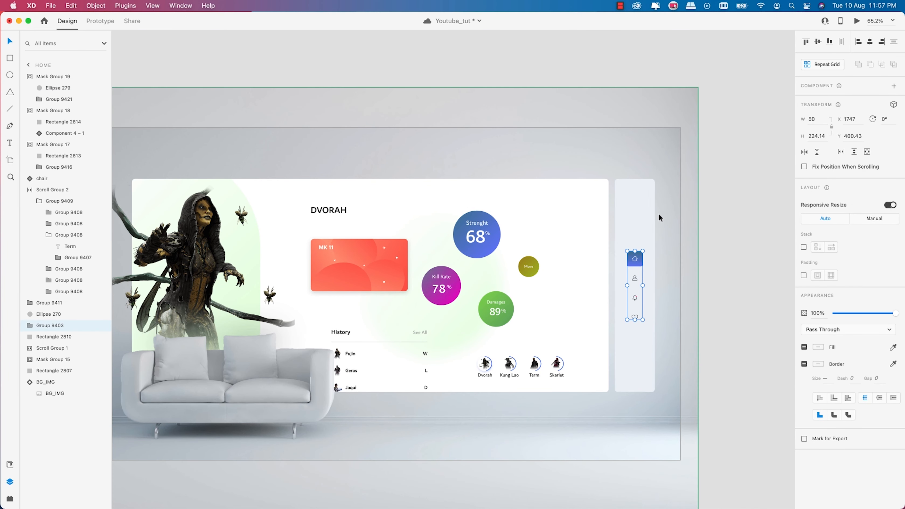
left_click(644, 211, "shift")
key("super+g")
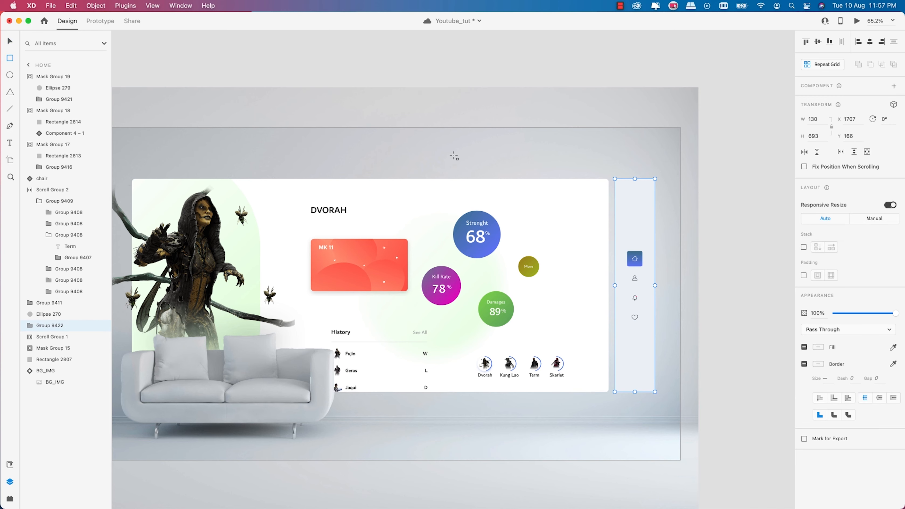
Draw a rectangle about 154 by 71 across the sidebar's upper end and mask the sidebar group with it
left_click(11, 60)
left_click_drag(612, 167, 658, 189)
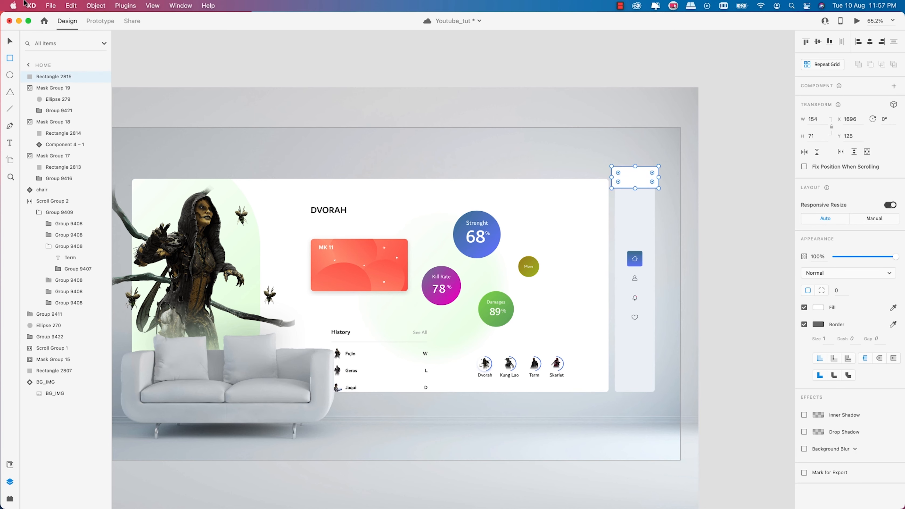
key("v")
left_click(642, 208, "shift")
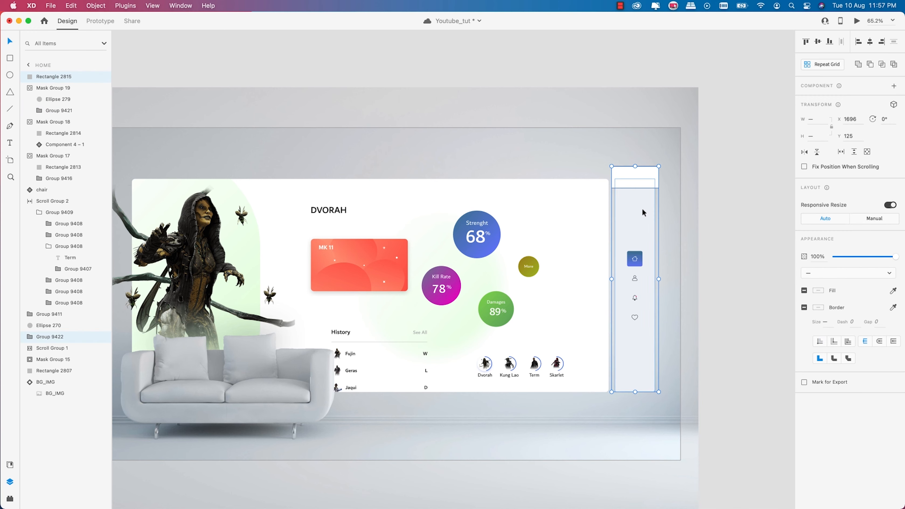
right_click(642, 208)
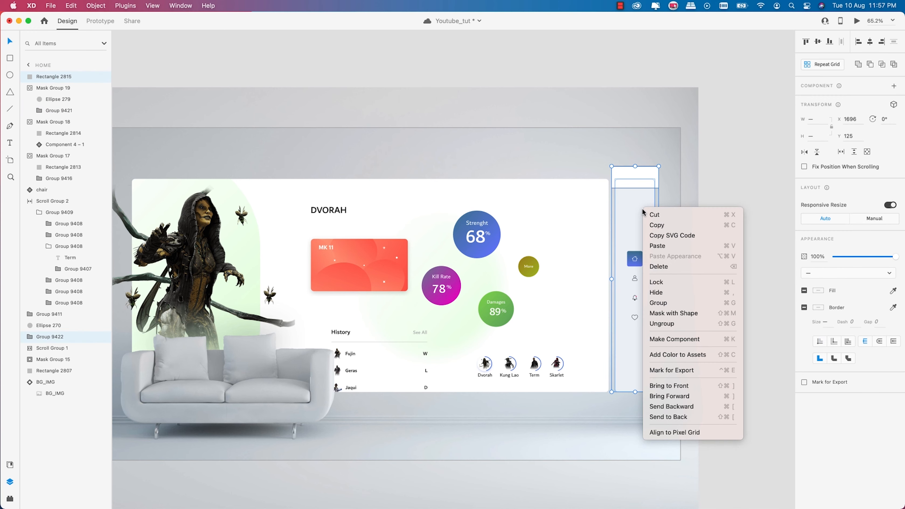
left_click(664, 313)
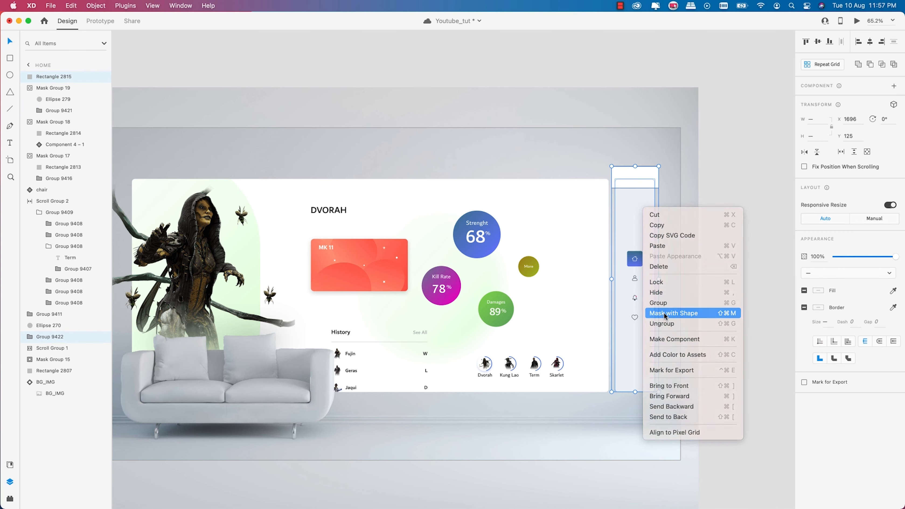
Resize the sidebar mask's rectangle to 154 by 729 at X 1696, Y 145 so it encloses the whole sidebar
double_click(648, 182)
left_click_drag(638, 188, 646, 397)
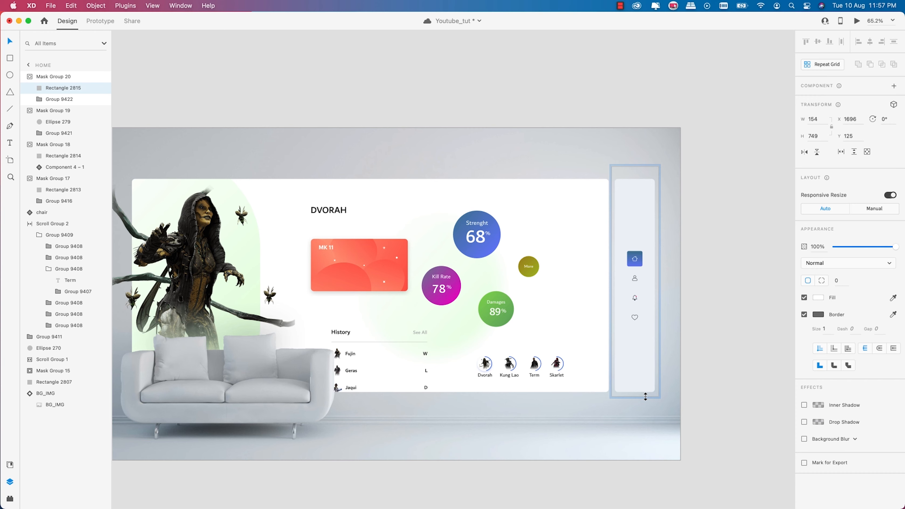
left_click_drag(645, 397, 645, 396)
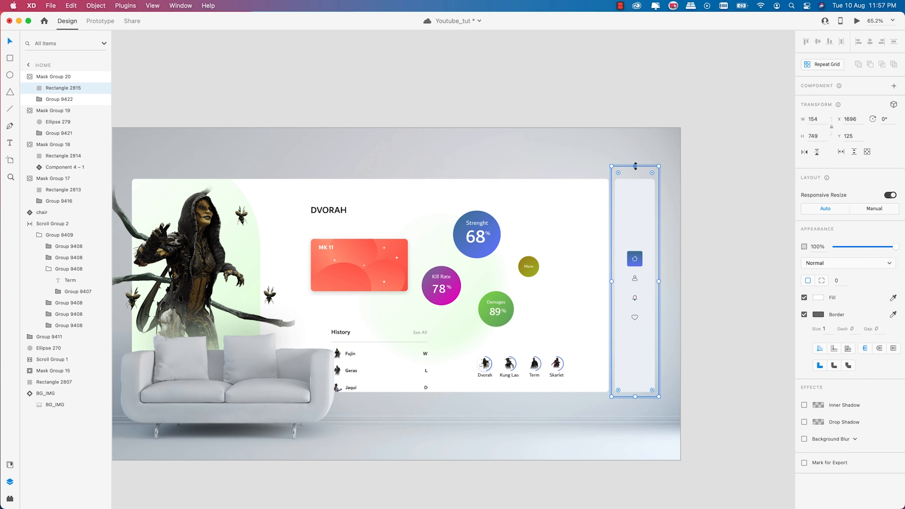
left_click_drag(636, 166, 636, 172)
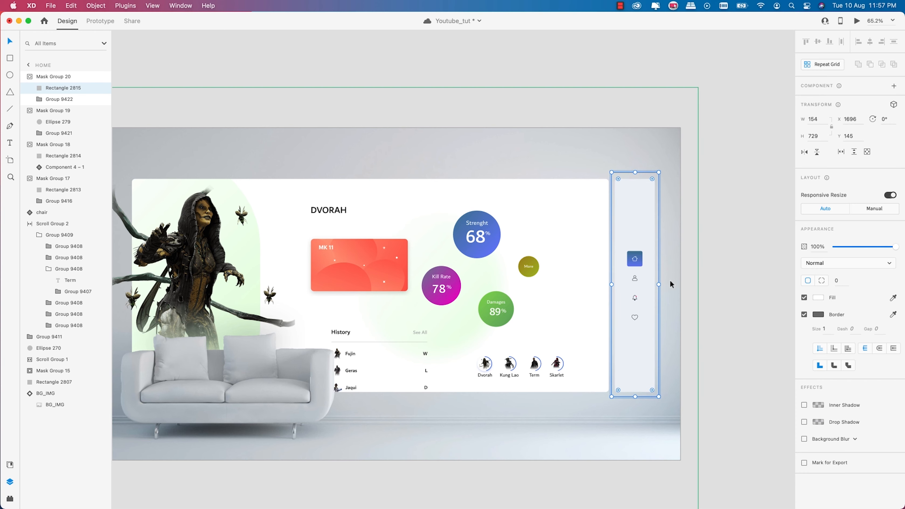
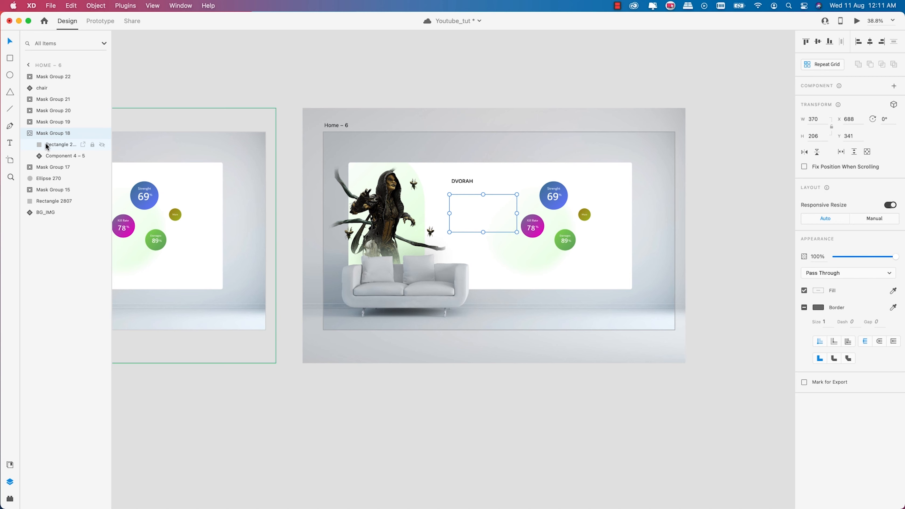
Move the red MK 11 card inside its mask on the Home – 6 artboard to X 716, Y 361
left_click(47, 144)
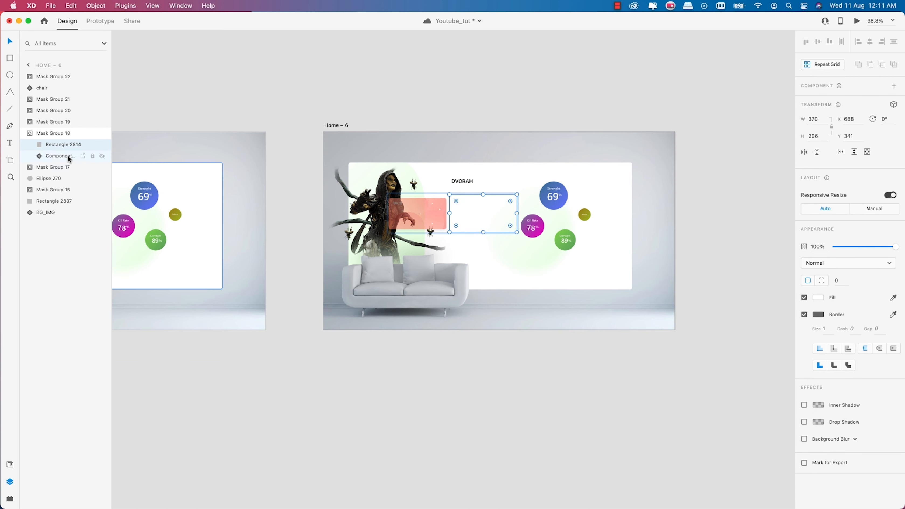
left_click(60, 156)
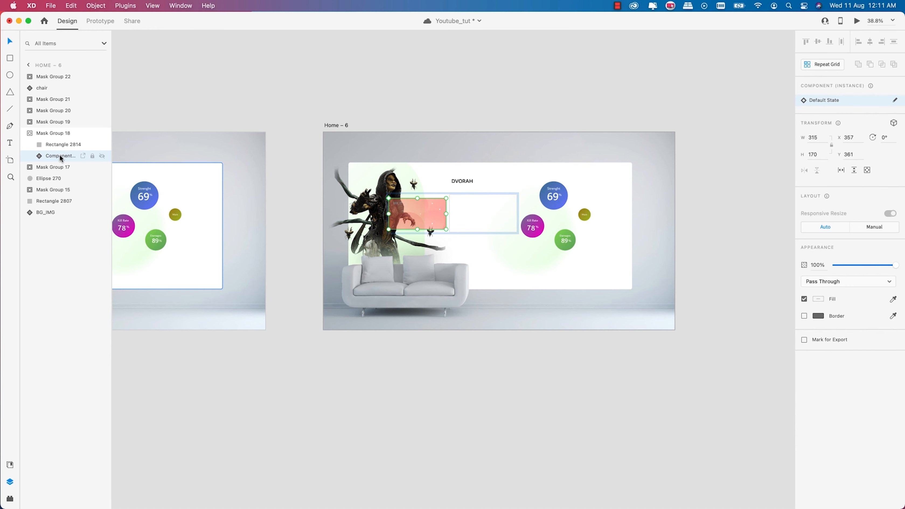
key("shift+Right")
key("shift+Right")
key("shift+Right")
key("shift+Right")
key("shift+Right")
key("shift+Right")
key("shift+Right")
key("shift+Right")
key("shift+Right")
key("shift+Right")
key("shift+Right")
key("shift+Right")
key("shift+Right")
key("shift+Right")
key("shift+Right")
key("shift+Right")
key("shift+Right")
key("shift+Right")
key("shift+Right")
key("shift+Right")
key("shift+Right")
key("shift+Right")
key("shift+Right")
key("shift+Right")
key("shift+Right")
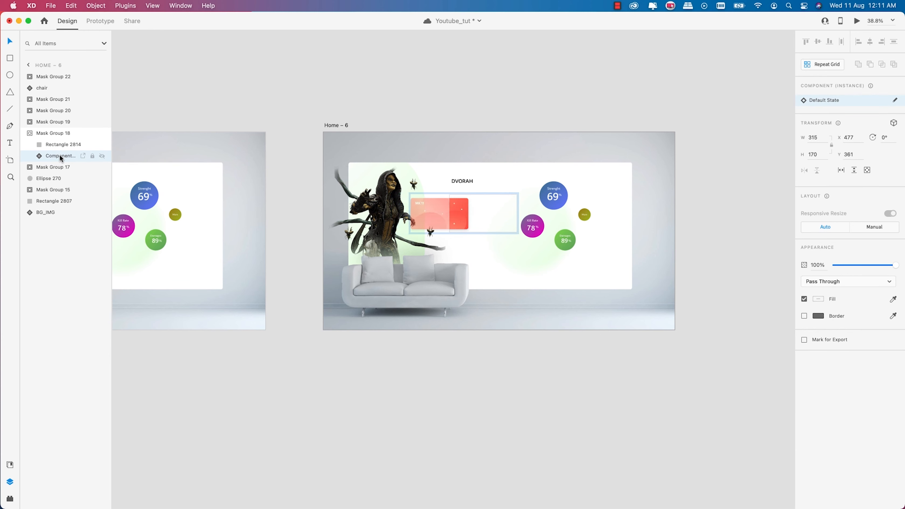
key("shift+Right")
key("shift+Right")
key("shift+Right")
key("shift+Right")
key("shift+Right")
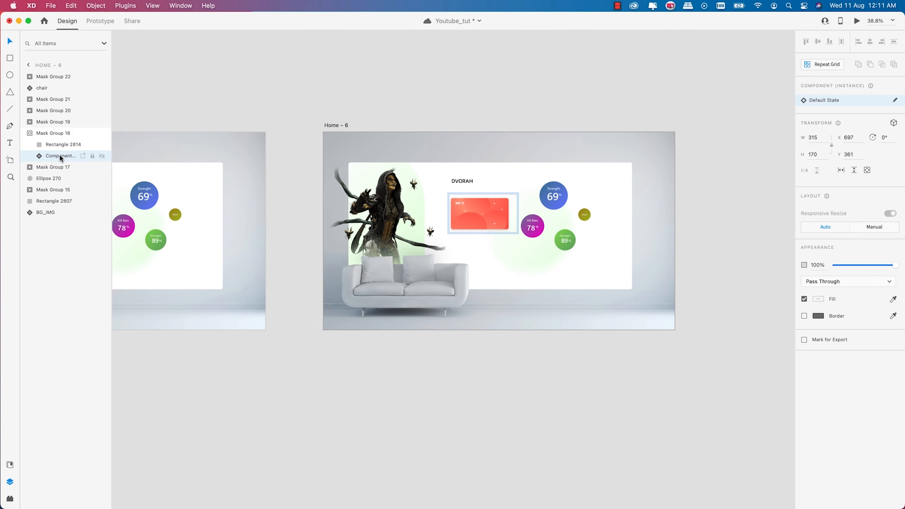
key("shift+Right")
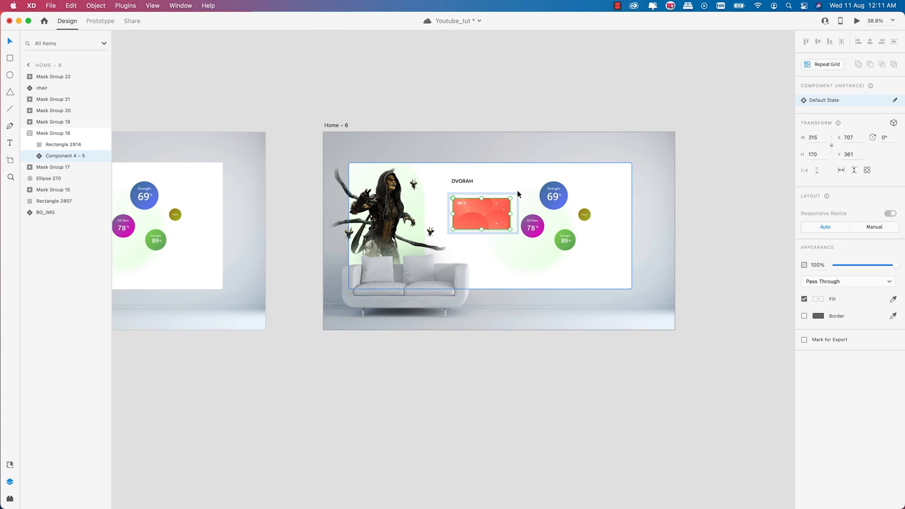
scroll(497, 210, "up", 2)
scroll(495, 210, "up", 1)
left_click_drag(447, 206, 450, 206)
scroll(488, 201, "down", 3)
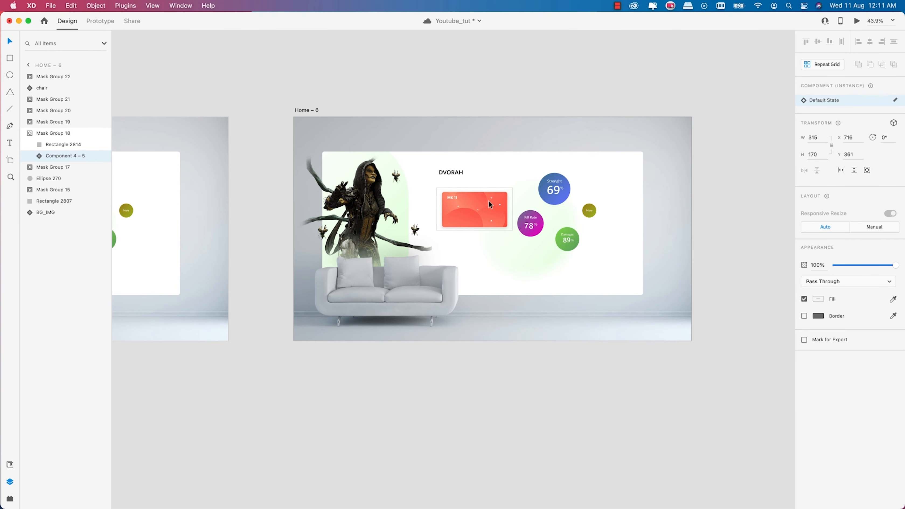
Raise the group with the History list and character row inside its mask on Home – 6 to X 785, Y 689
left_click(44, 122)
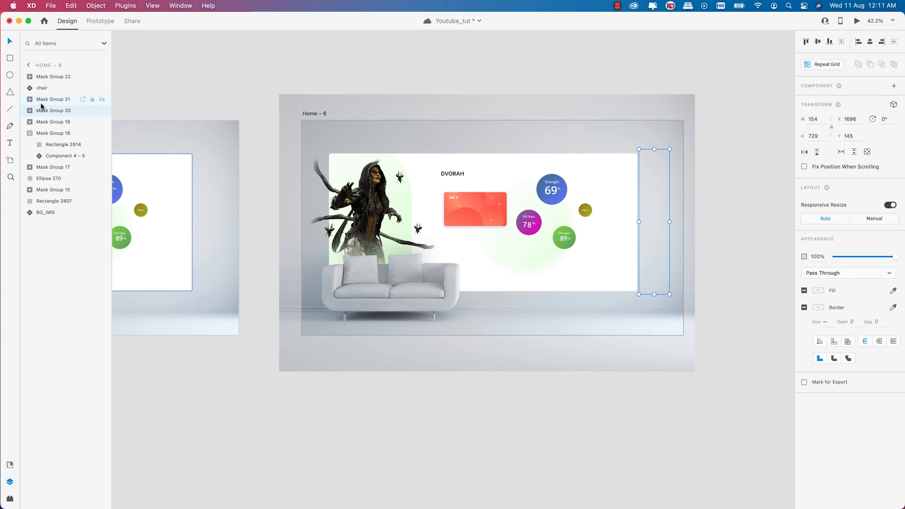
left_click(42, 101)
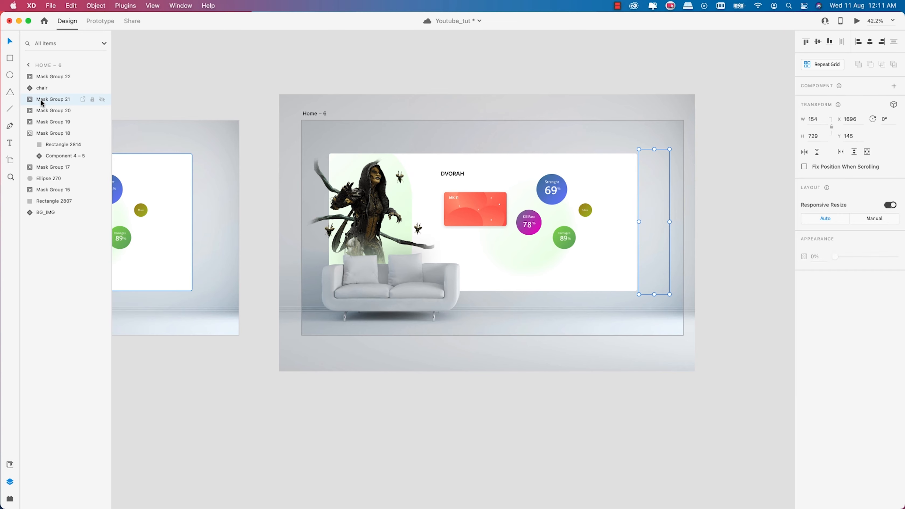
left_click(44, 77)
scroll(570, 287, "up", 6)
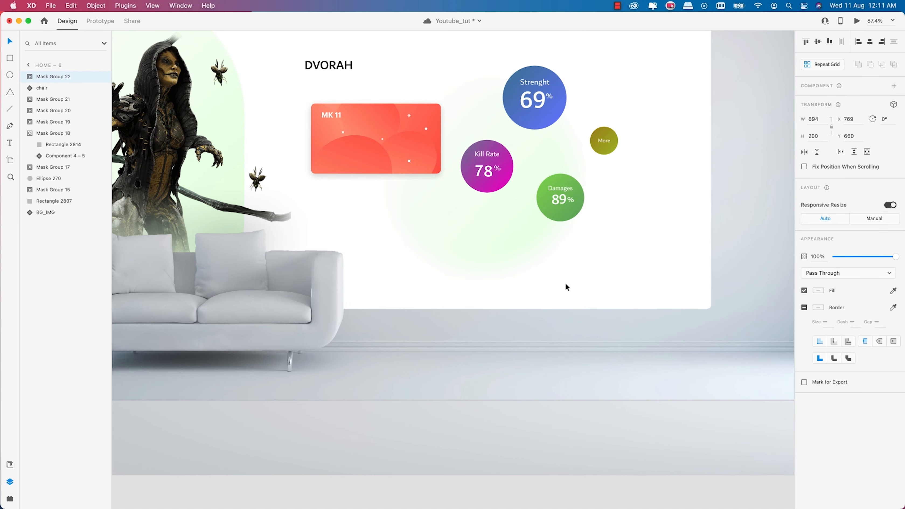
left_click(29, 77)
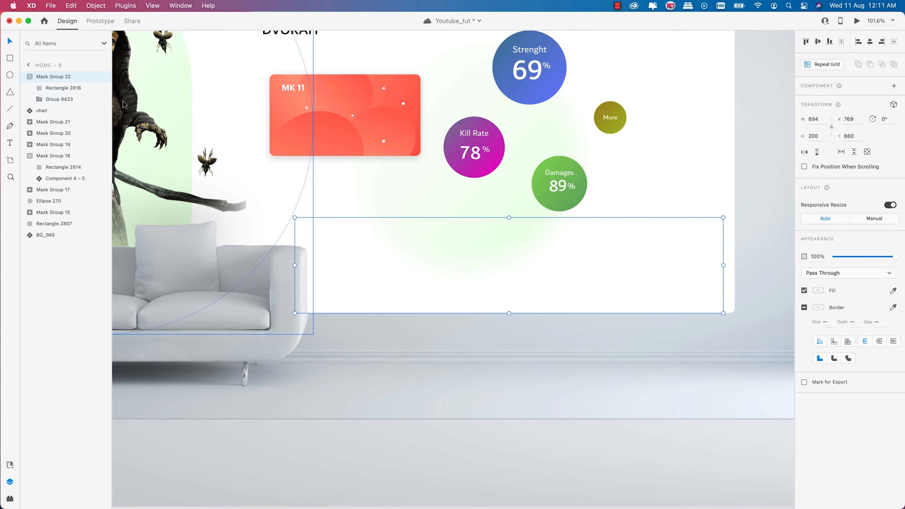
scroll(567, 254, "down", 3)
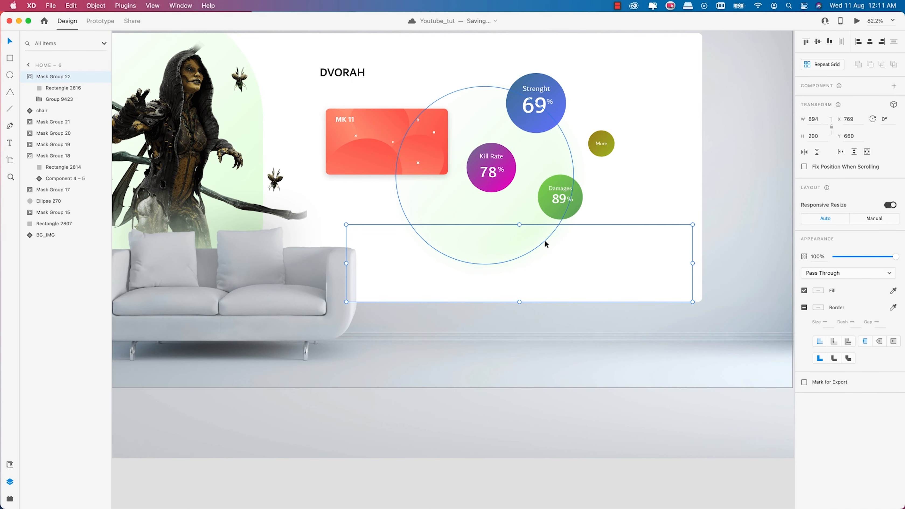
left_click(51, 101)
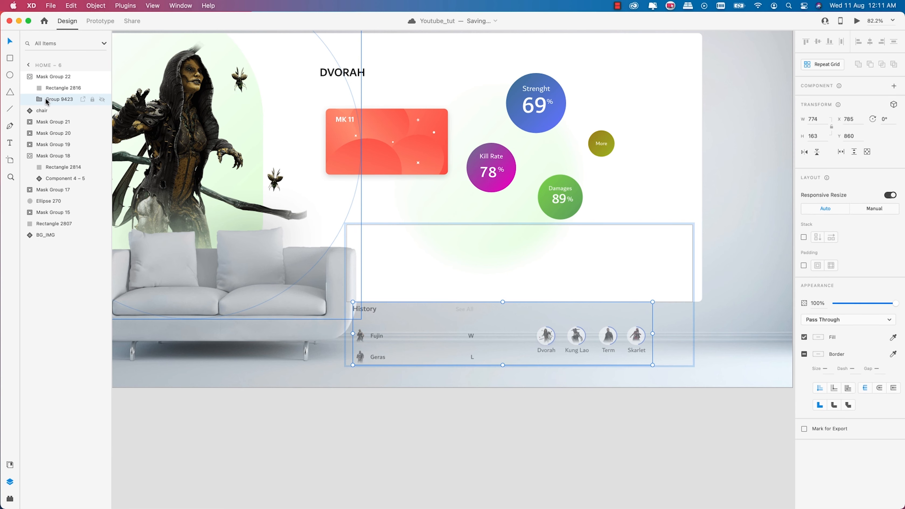
left_click(39, 99)
left_click(57, 112)
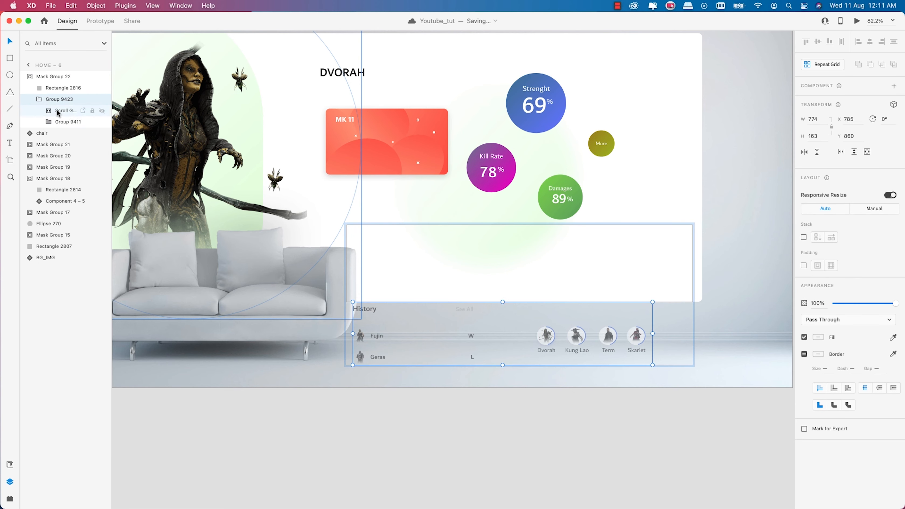
left_click(60, 122)
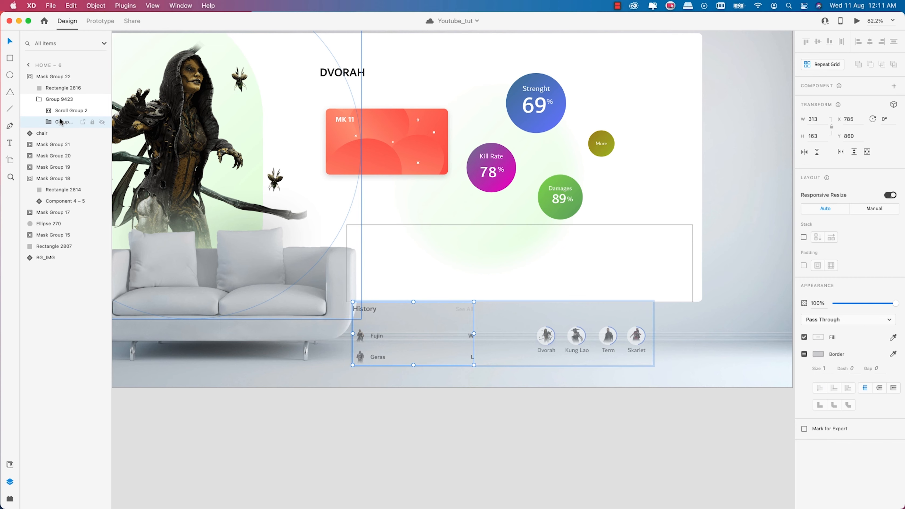
left_click(58, 100)
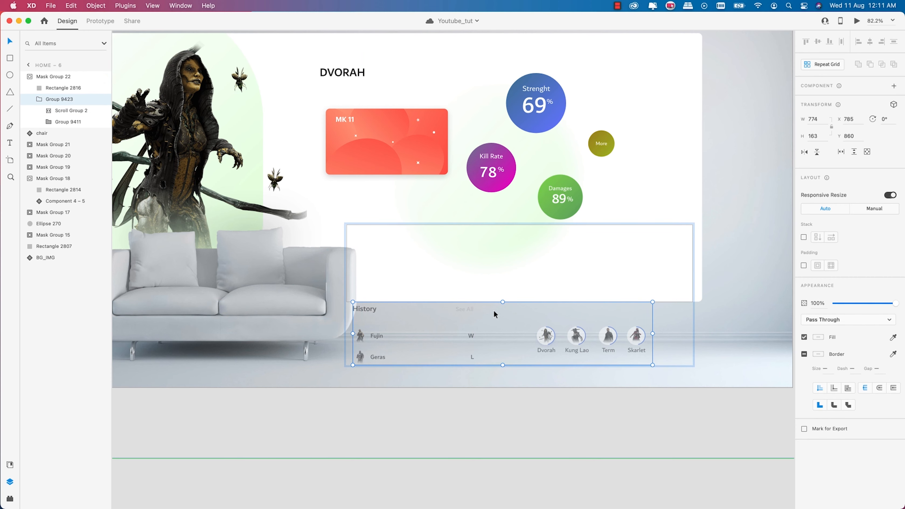
scroll(548, 335, "down", 5)
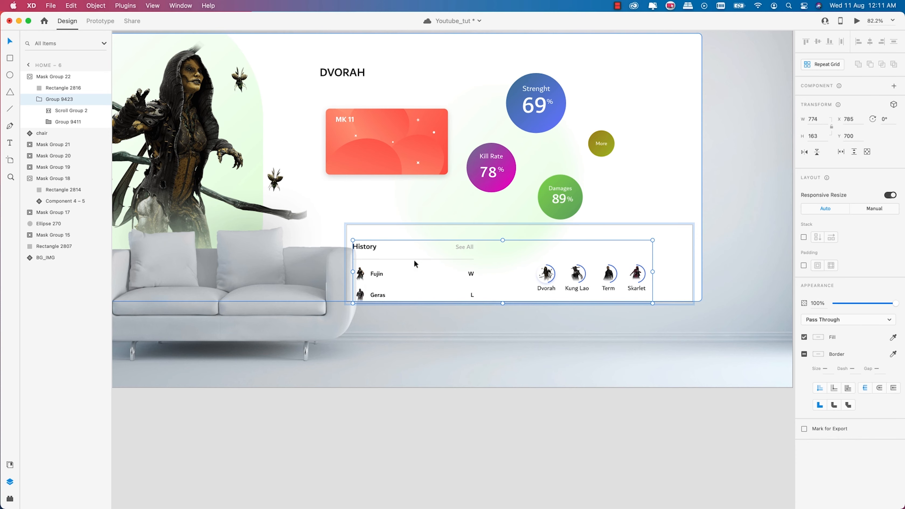
scroll(411, 270, "up", 5)
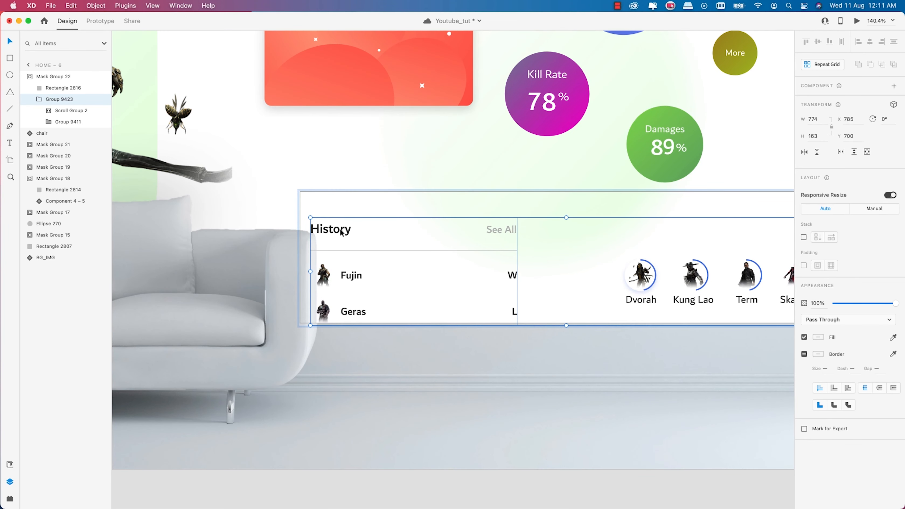
left_click_drag(341, 232, 342, 224)
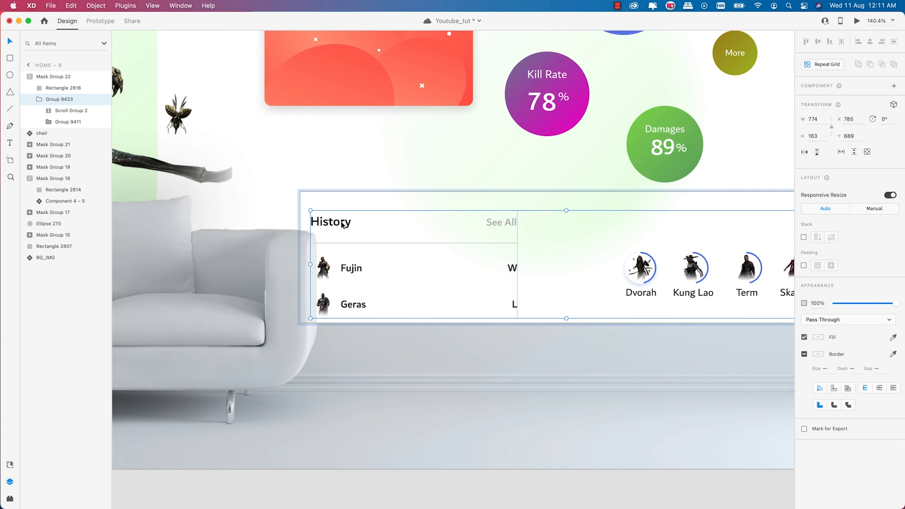
scroll(442, 240, "down", 10)
left_click(603, 257)
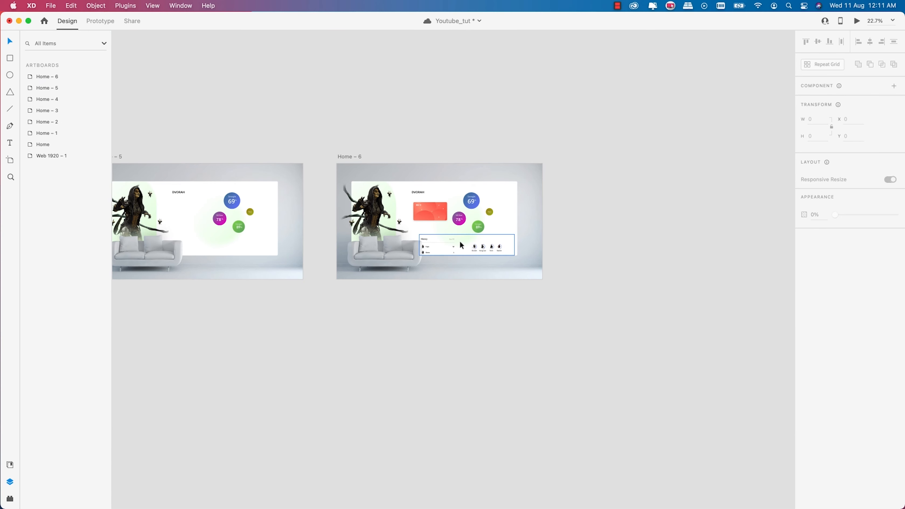
Duplicate the Home – 6 artboard and place the copy beside the original with a wider gap
scroll(513, 231, "up", 3)
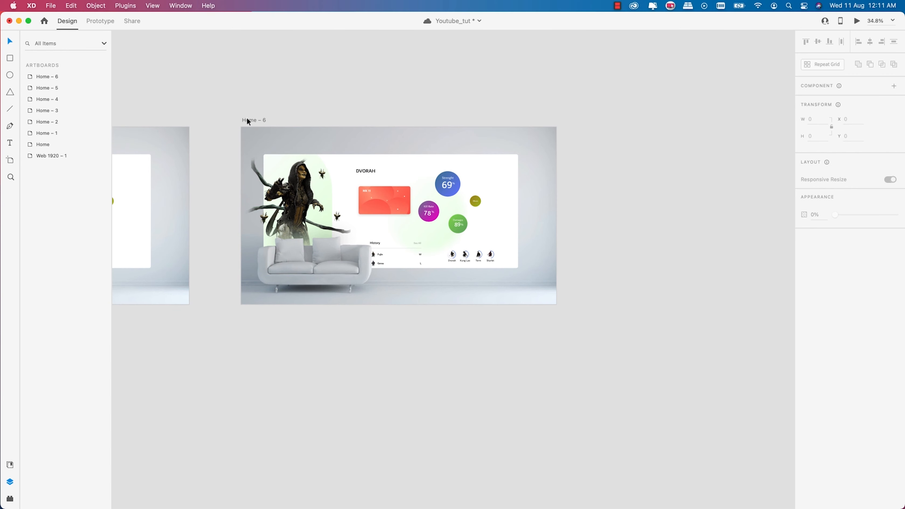
left_click(247, 120)
scroll(361, 143, "down", 2)
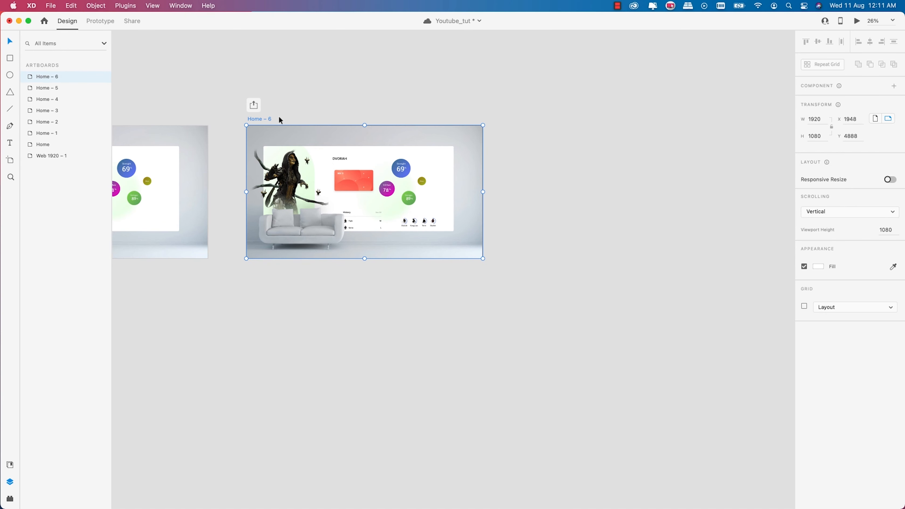
key("super+d")
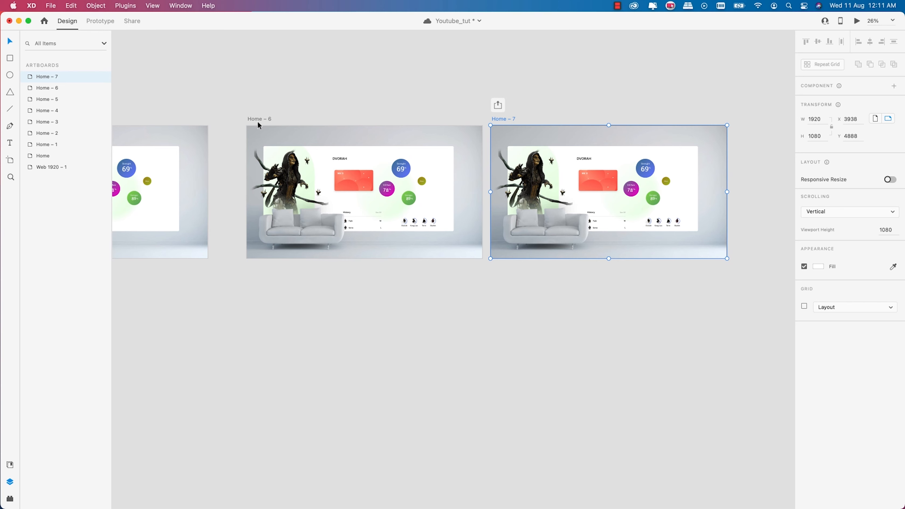
left_click_drag(501, 118, 304, 117)
Lower the navigation sidebar group inside its mask on the Home – 7 artboard to X 1707, Y 163
left_click(558, 194)
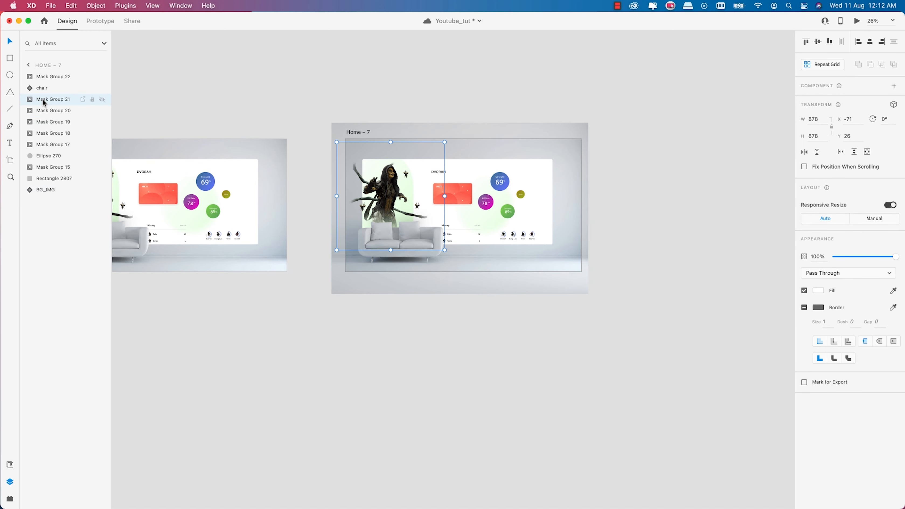
left_click(43, 112)
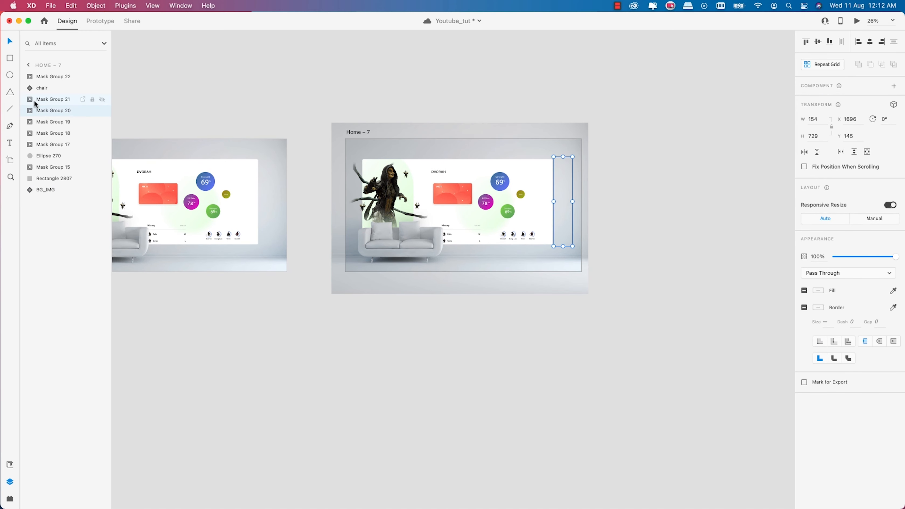
left_click(30, 111)
left_click(48, 123)
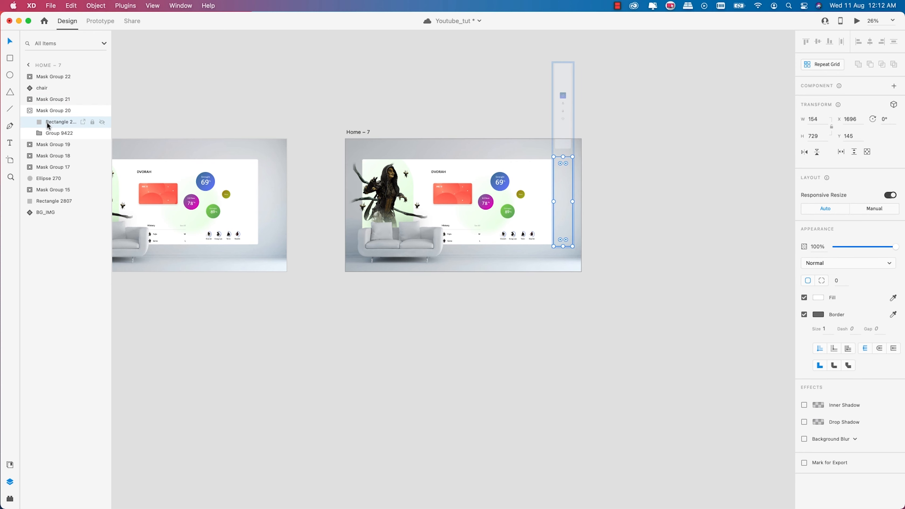
left_click(46, 133)
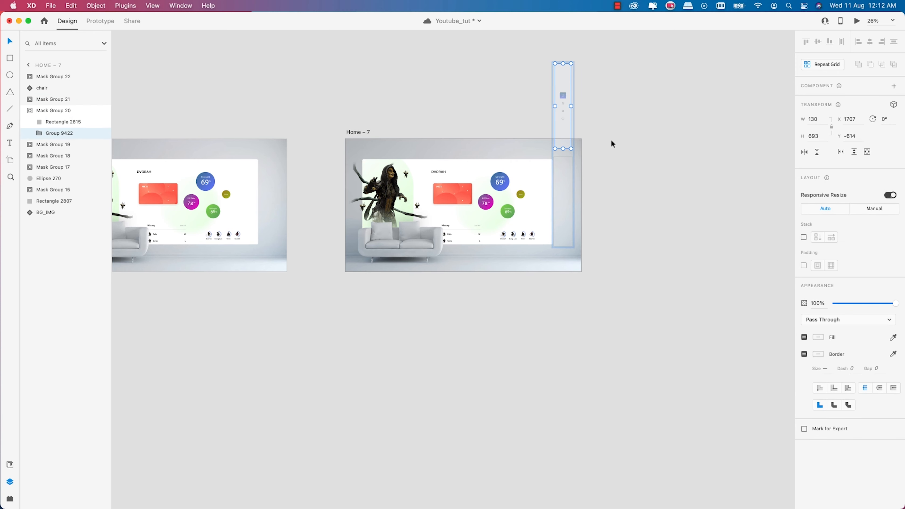
key("shift+Down")
key("shift+Down")
key("shift+Down")
key("shift+Down")
key("shift+Down")
key("shift+Down")
key("shift+Down")
key("shift+Down")
key("shift+Down")
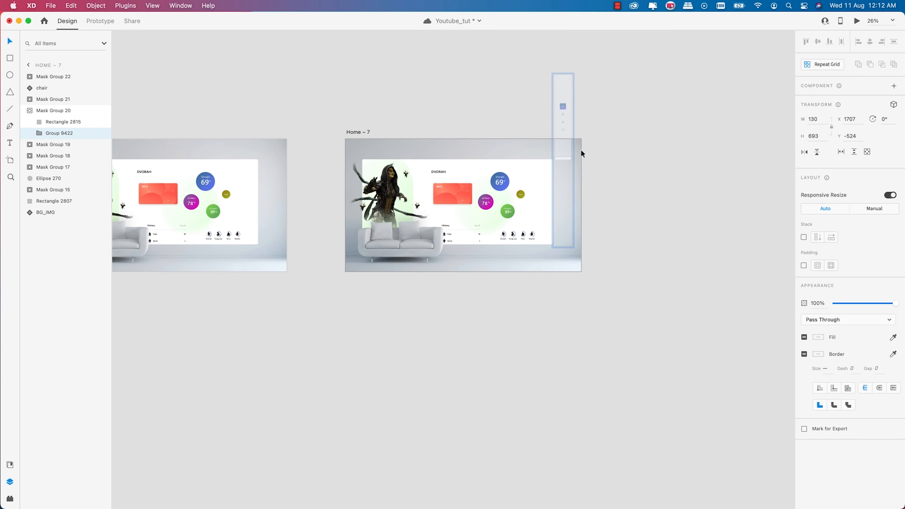
key("shift+Down")
key("shift+Down")
key("shift+Down")
key("shift+Down")
key("shift+Down")
key("shift+Down")
key("shift+Down")
key("shift+Down")
key("shift+Down")
key("shift+Down")
key("shift+Down")
key("shift+Down")
key("shift+Down")
key("shift+Down")
key("shift+Down")
key("shift+Down")
key("shift+Down")
key("shift+Down")
key("shift+Down")
key("shift+Down")
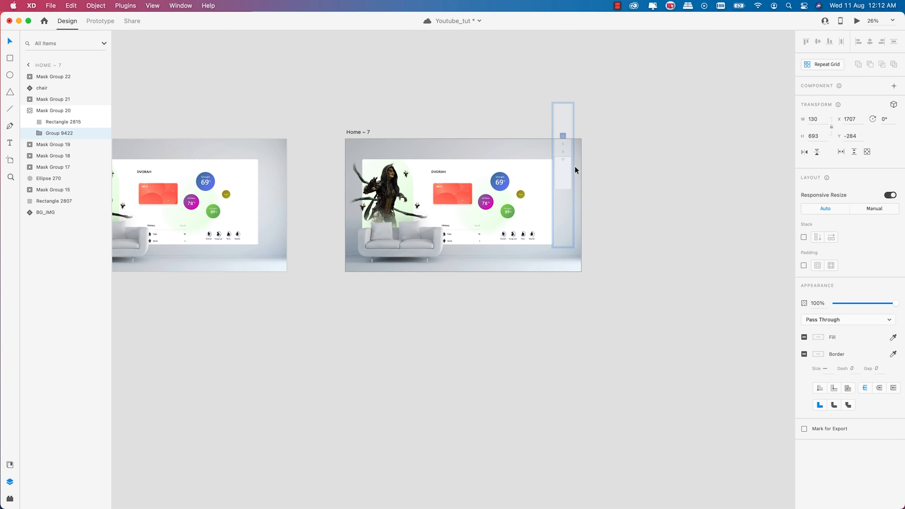
key("shift+Down")
key("shift+Down")
scroll(574, 166, "up", 5)
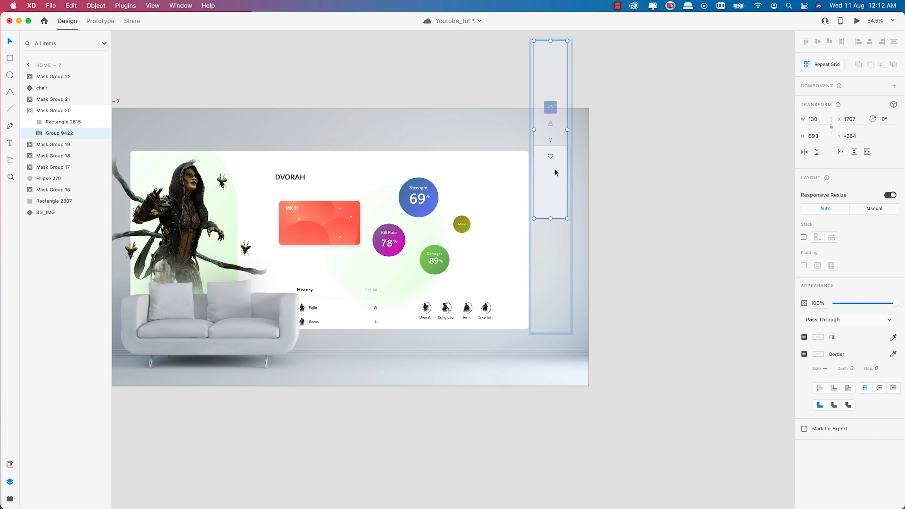
left_click_drag(554, 167, 560, 278)
scroll(634, 248, "down", 5)
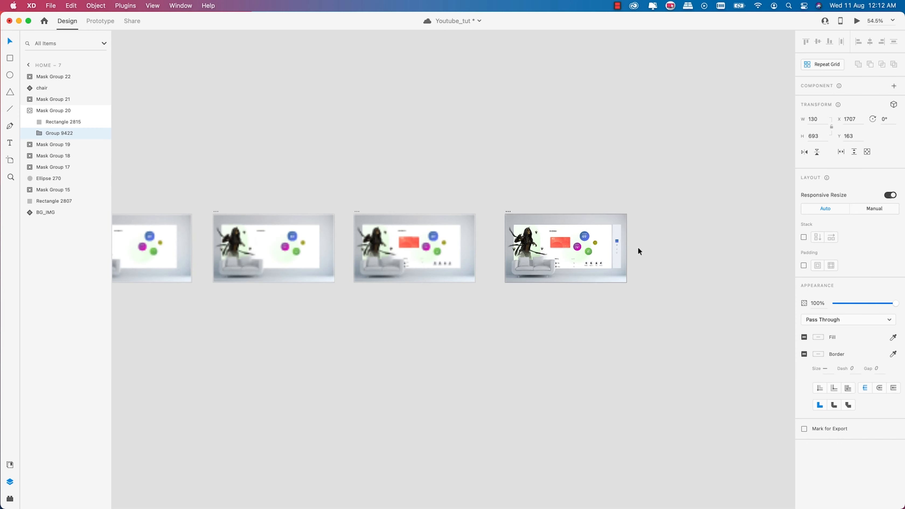
scroll(592, 321, "down", 3)
left_click(531, 337)
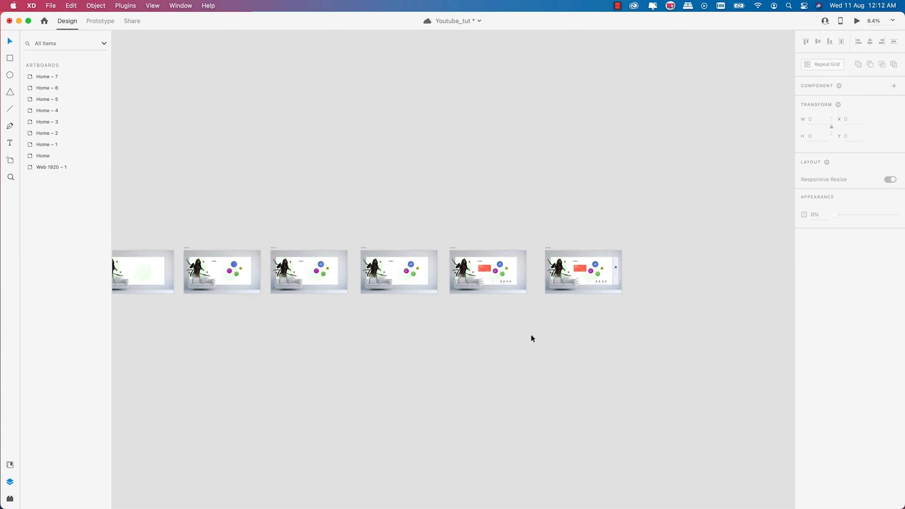
Move the Home artboard from the second row to the end of the artboard row, beside Home – 7
left_click_drag(532, 338, 589, 237)
scroll(417, 224, "down", 1)
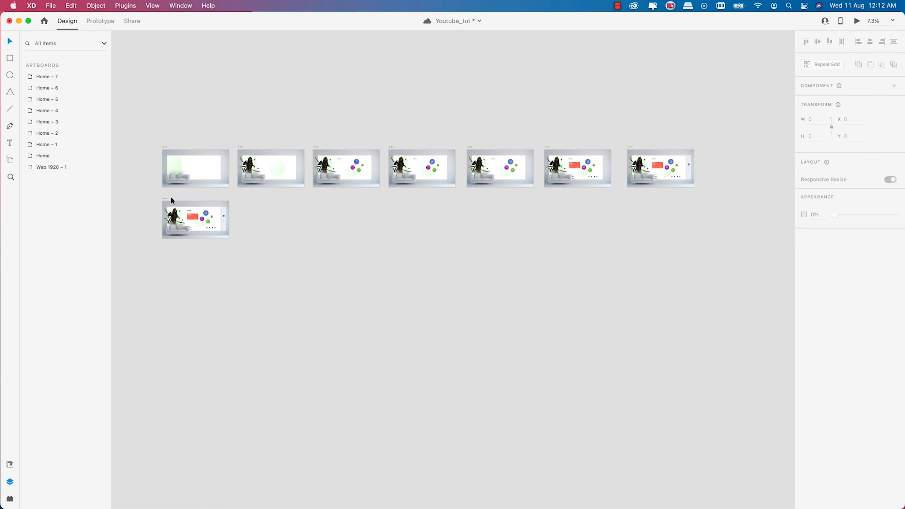
left_click_drag(164, 199, 708, 144)
scroll(729, 149, "up", 5)
scroll(369, 158, "down", 2)
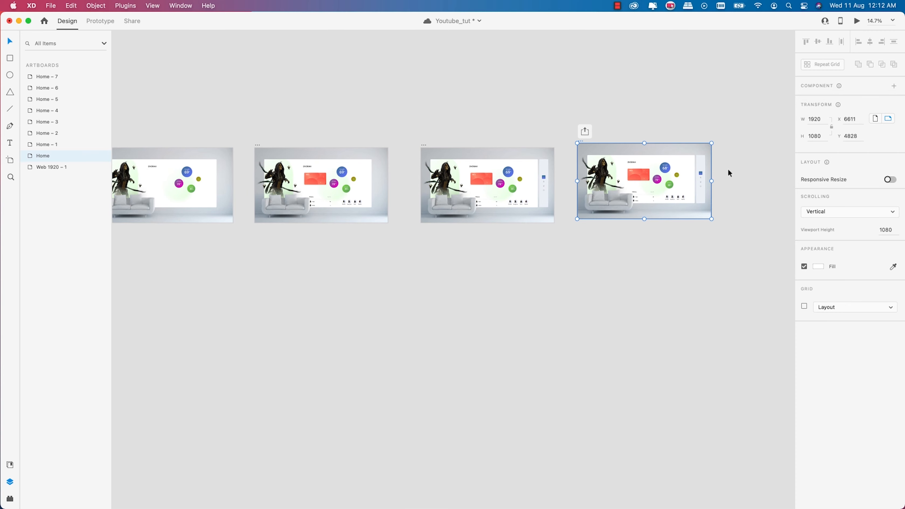
Move Home – 7 below the artboard row and place the Home artboard in its spot at X 4212, Y 4888
scroll(695, 164, "up", 2)
left_click(334, 135)
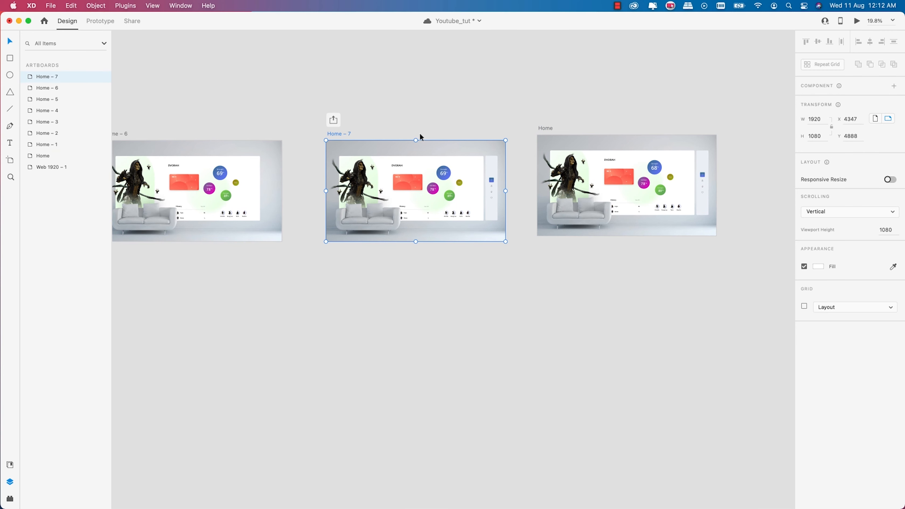
scroll(578, 143, "down", 4)
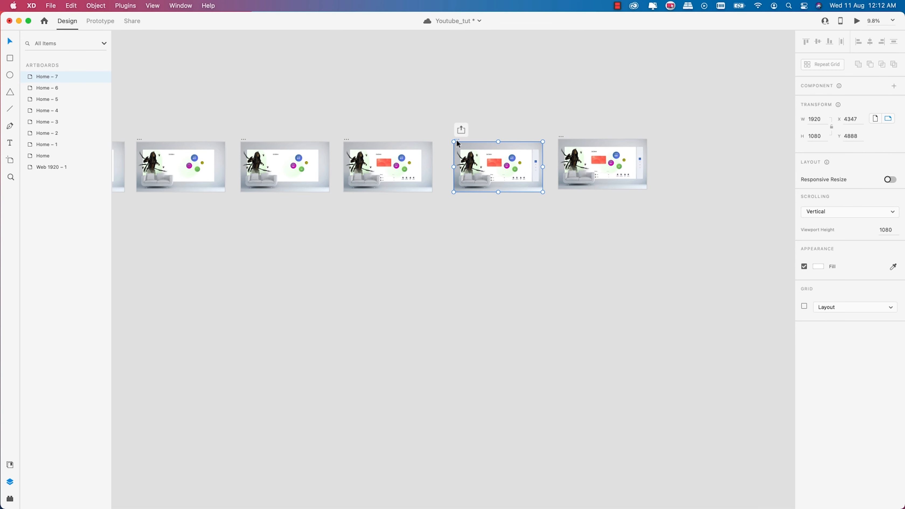
left_click_drag(457, 140, 457, 319)
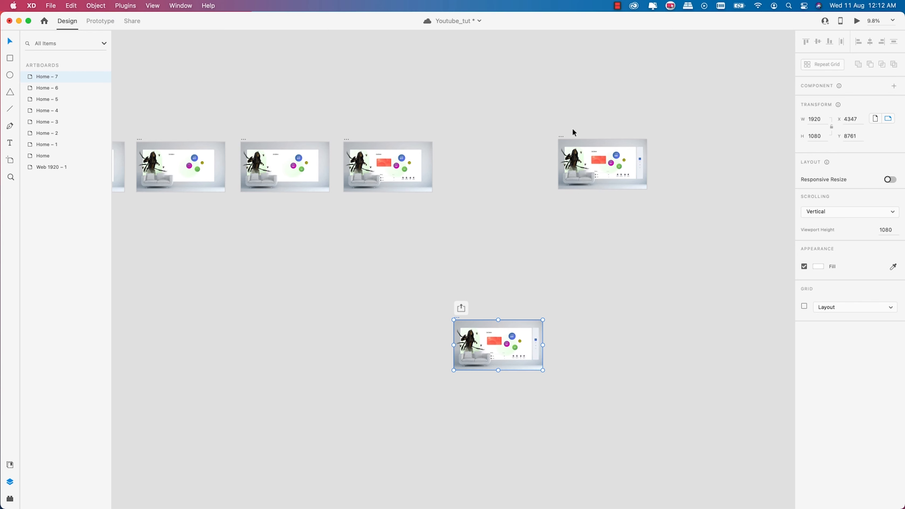
left_click_drag(562, 136, 451, 138)
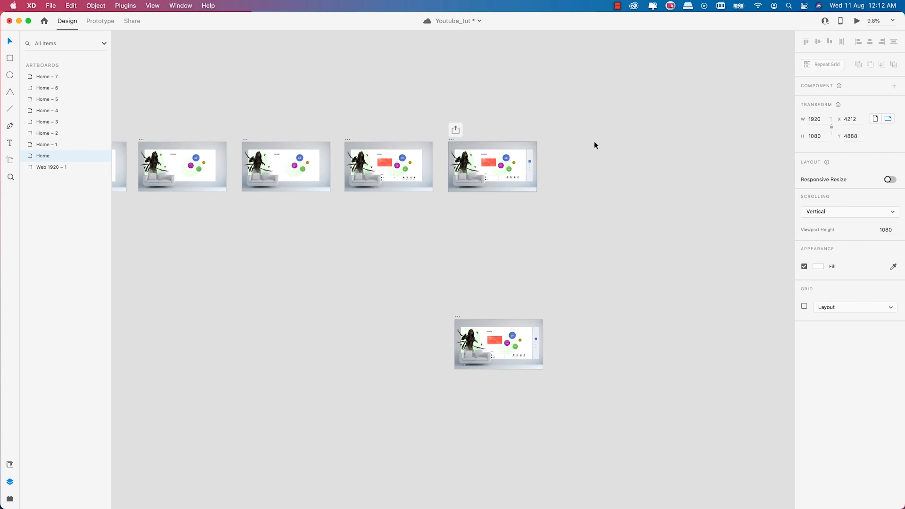
Delete the Home – 7 artboard lying below the row
scroll(588, 160, "down", 3)
scroll(574, 199, "down", 2)
left_click(542, 245)
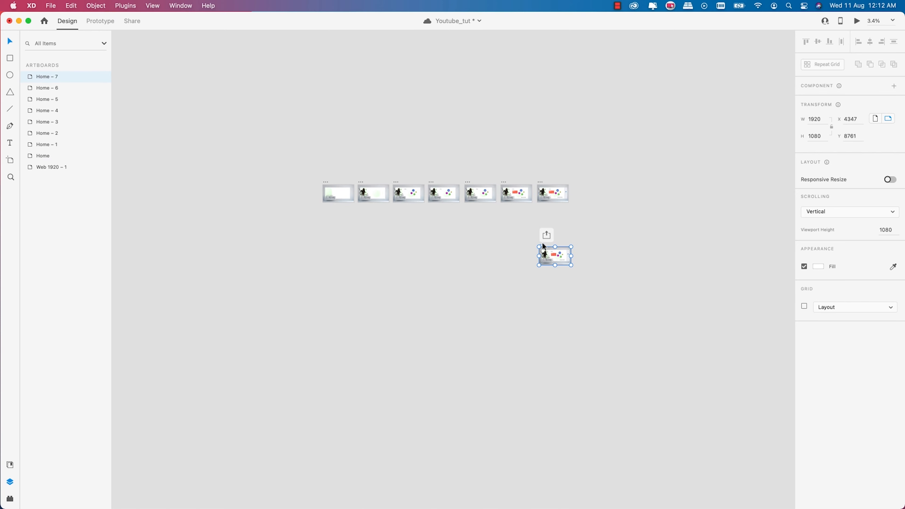
key("Delete")
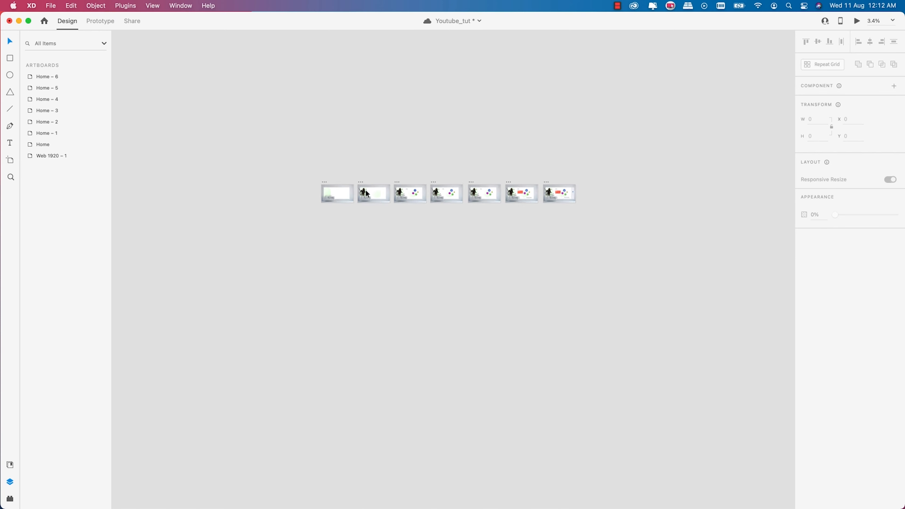
Switch to Prototype mode and hide the layers list, with the whole artboard row in view
scroll(366, 189, "up", 3)
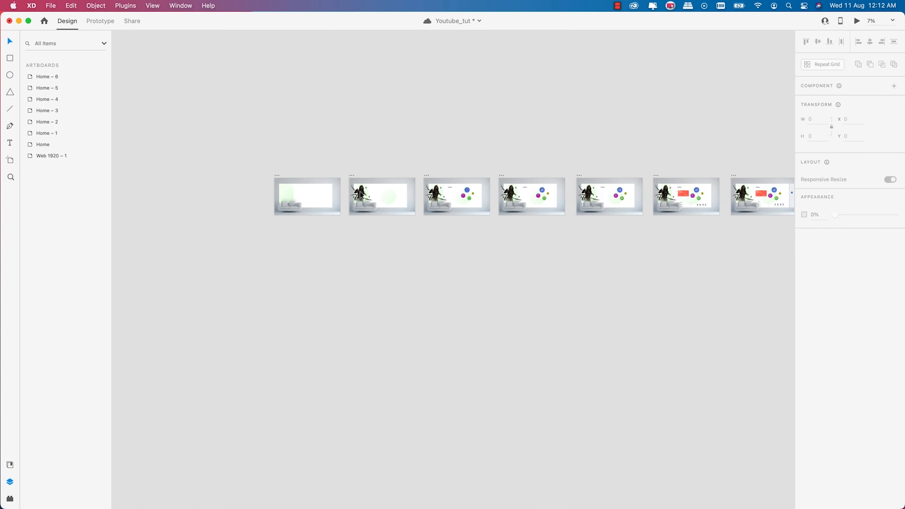
left_click(97, 21)
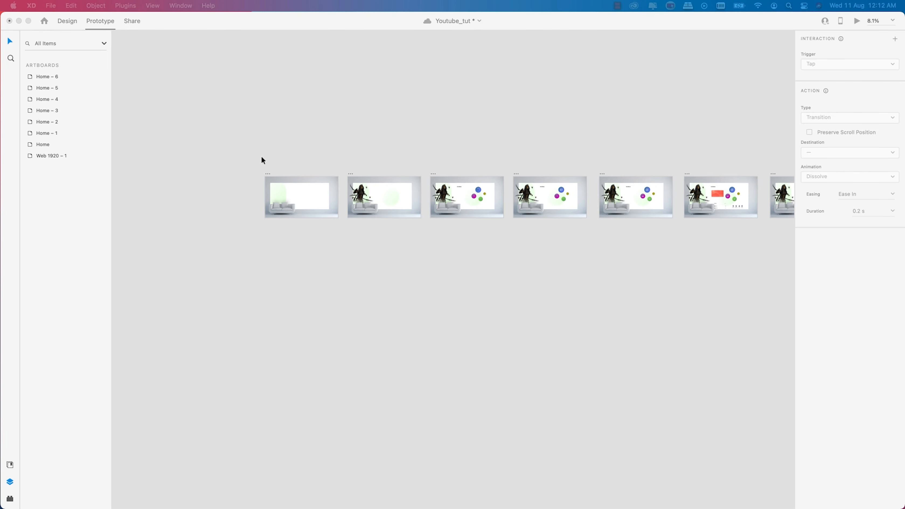
left_click(269, 175)
left_click_drag(469, 121, 365, 117)
left_click(11, 481)
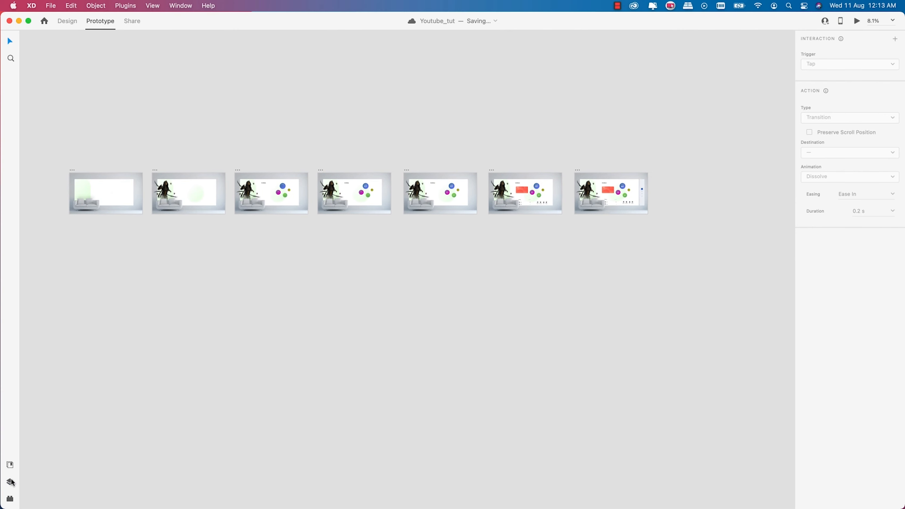
left_click_drag(165, 347, 190, 355)
scroll(238, 175, "up", 3)
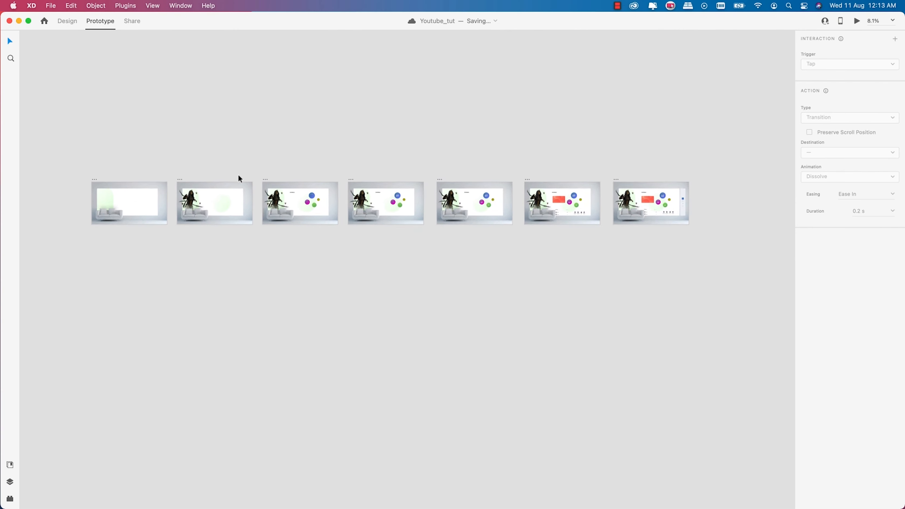
mouse_move(153, 171)
left_mouse_down()
mouse_move(173, 166)
mouse_move(158, 169)
left_mouse_up()
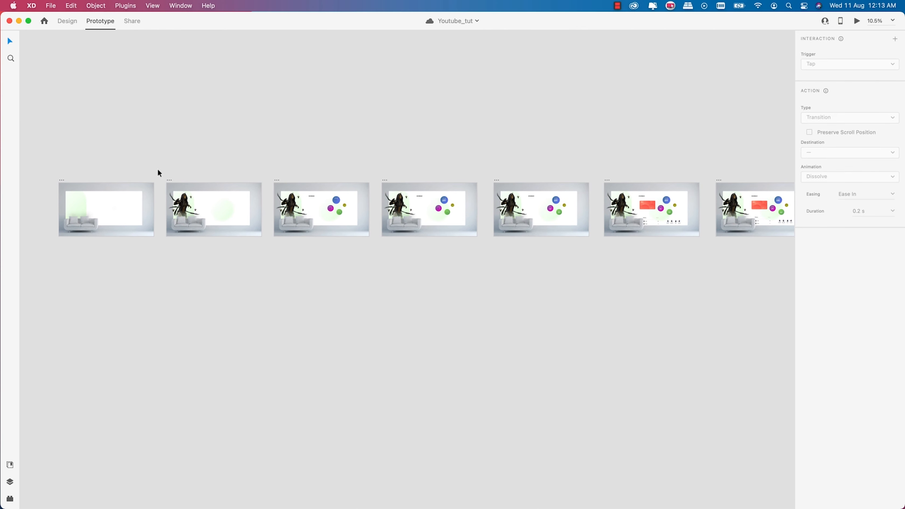
scroll(184, 178, "down", 2)
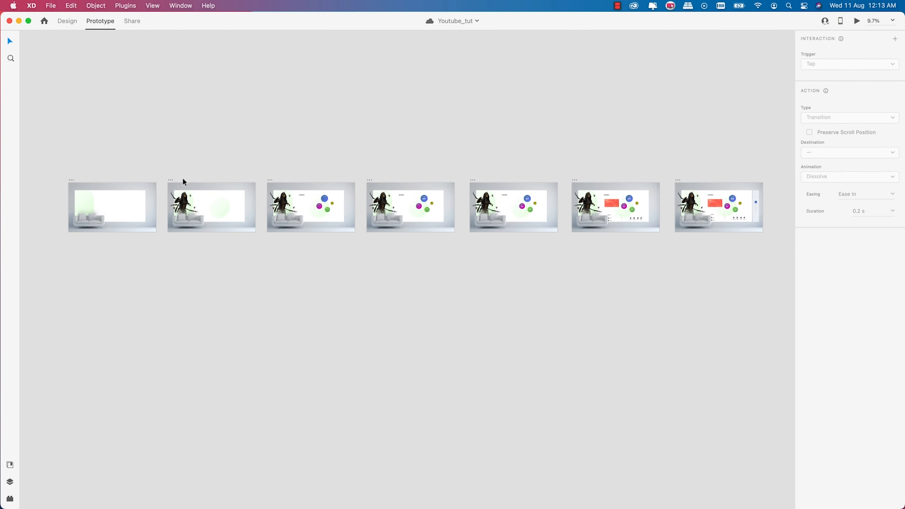
Link the first artboard in the row to Home – 2 with an Auto-Animate action
left_click(71, 179)
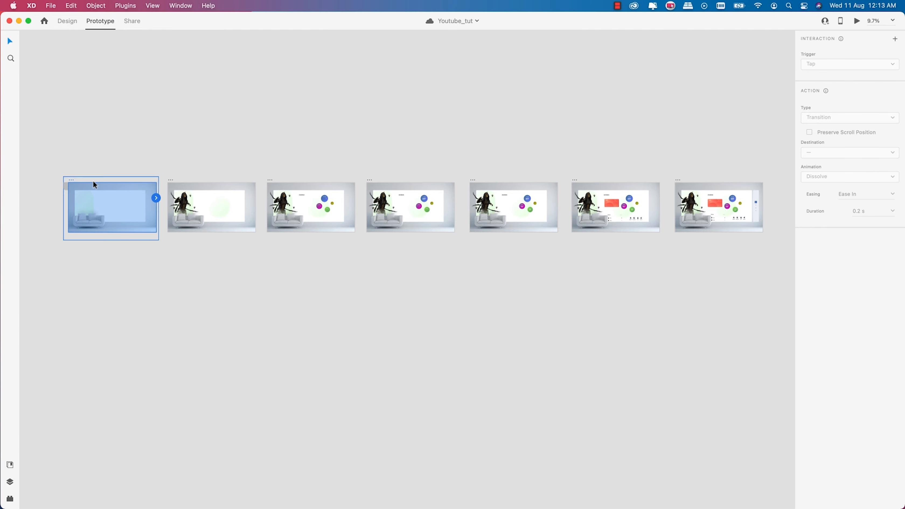
scroll(148, 195, "up", 3)
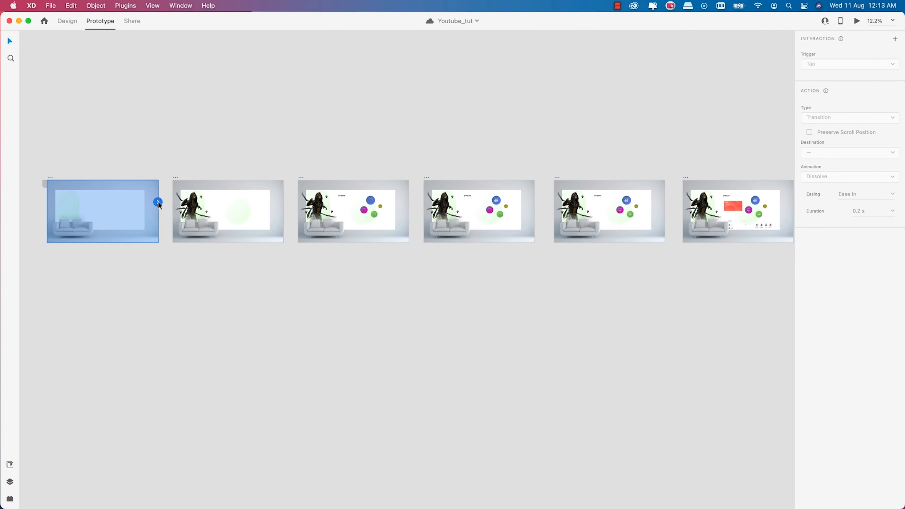
left_click_drag(159, 202, 175, 208)
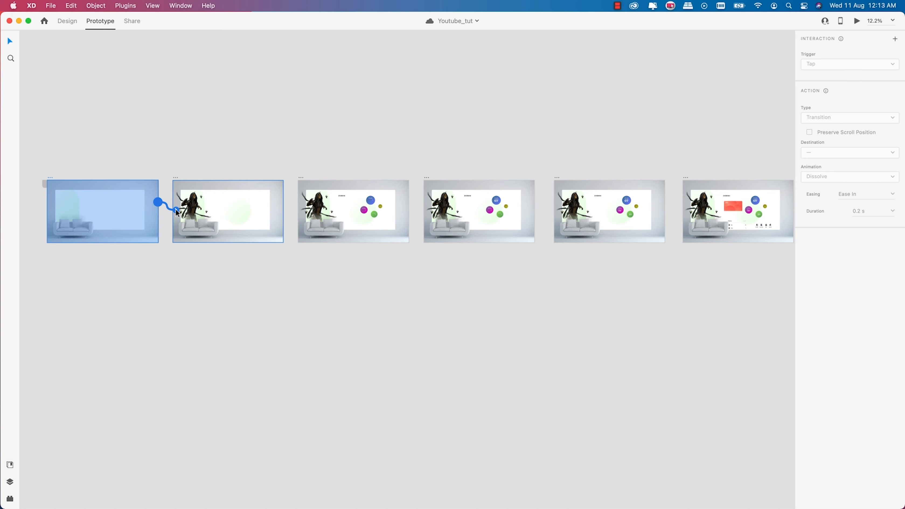
left_click_drag(176, 208, 175, 208)
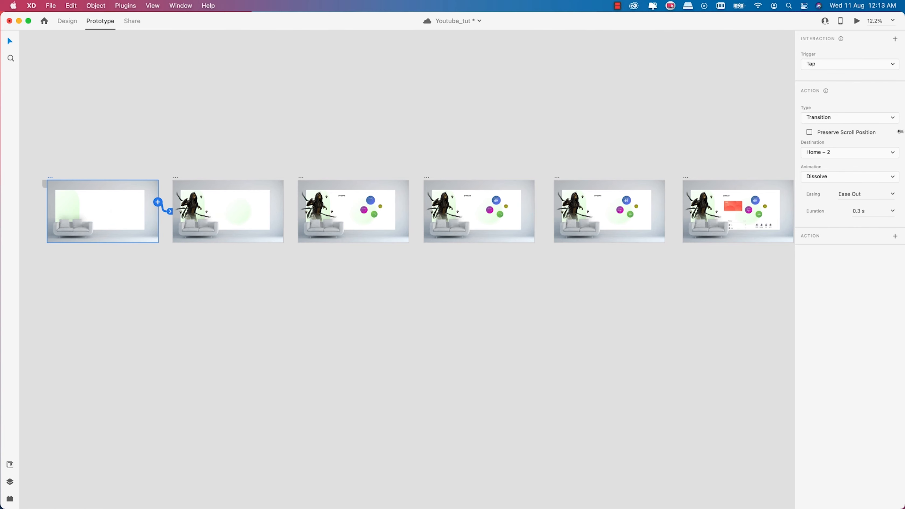
left_click(868, 118)
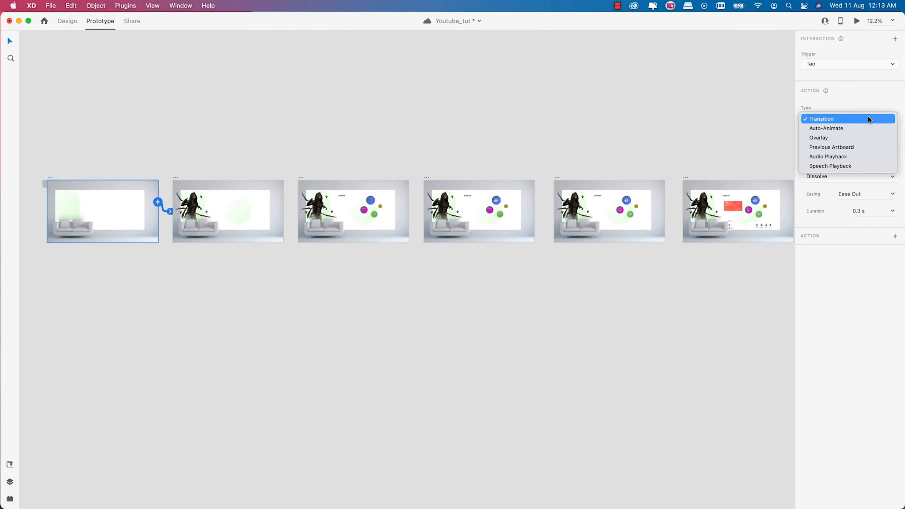
left_click(857, 128)
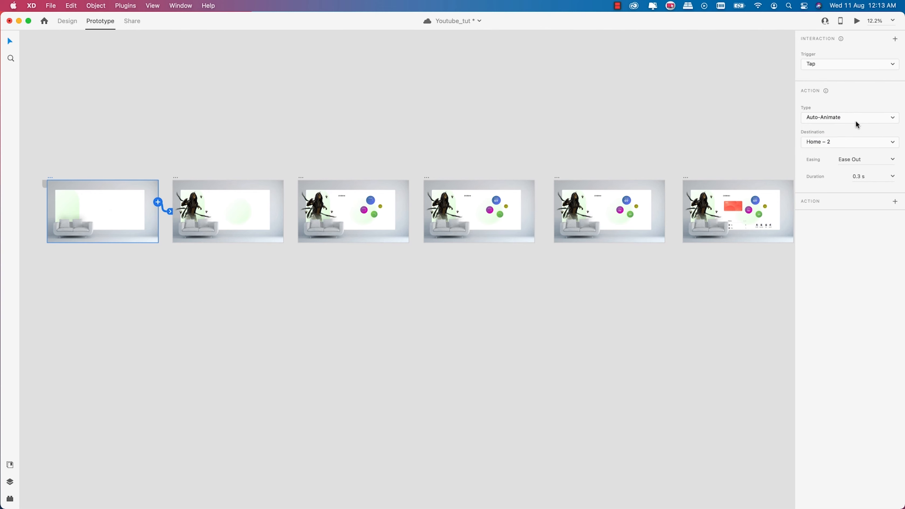
Set the first artboard's interaction trigger to Keys & Gamepad and assign the key S
left_click(836, 64)
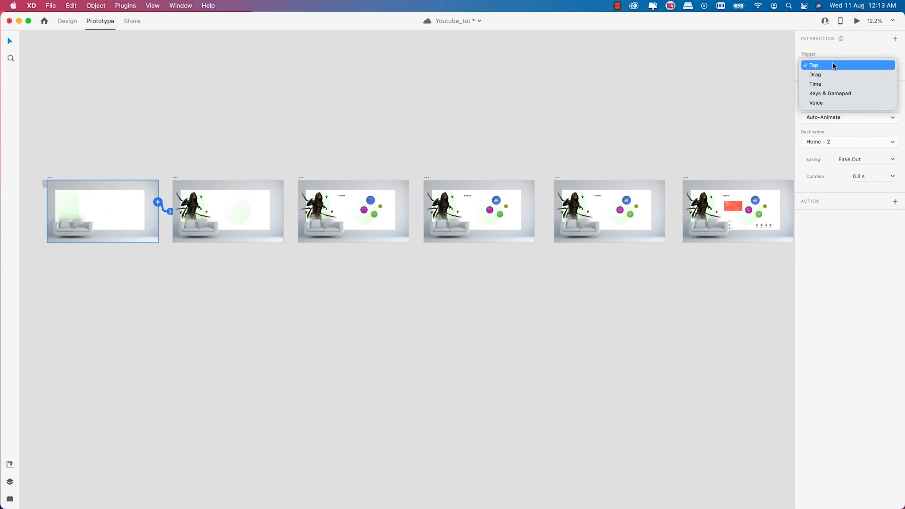
left_click(829, 93)
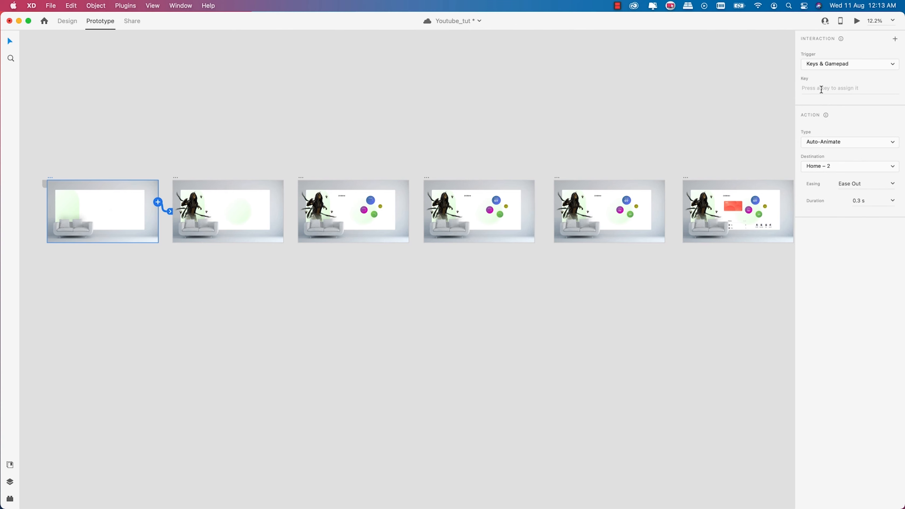
left_click(822, 89)
key("s")
Link Home – 2 to Home – 3 with a Time trigger and a 0.4 s delay
left_click(176, 180)
left_click_drag(284, 202, 300, 216)
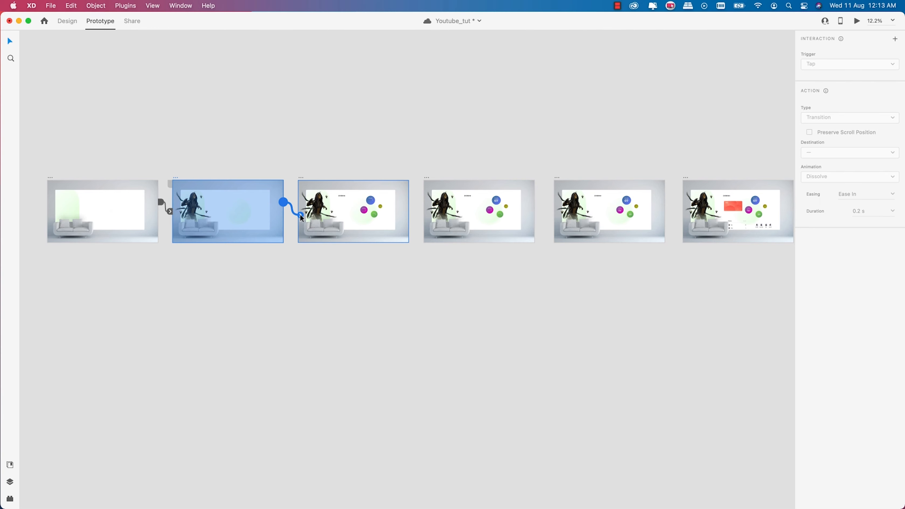
left_click_drag(299, 213, 300, 214)
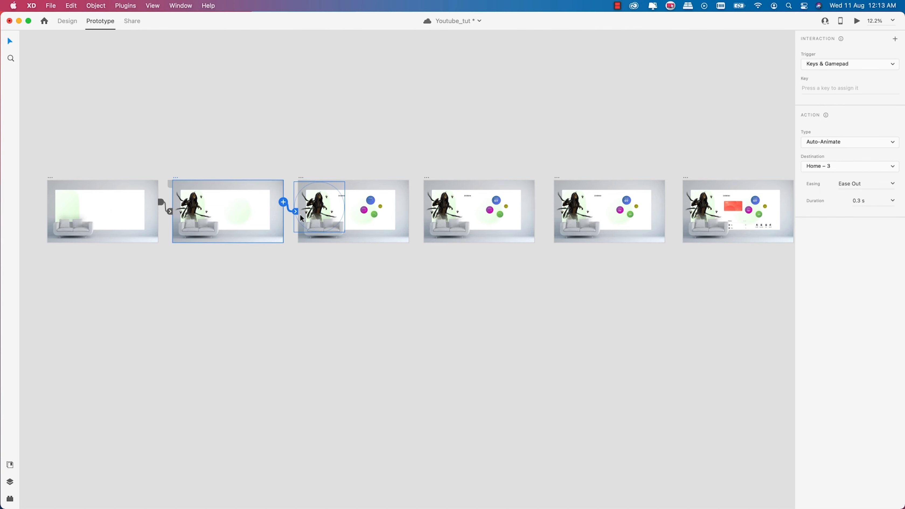
left_click(890, 65)
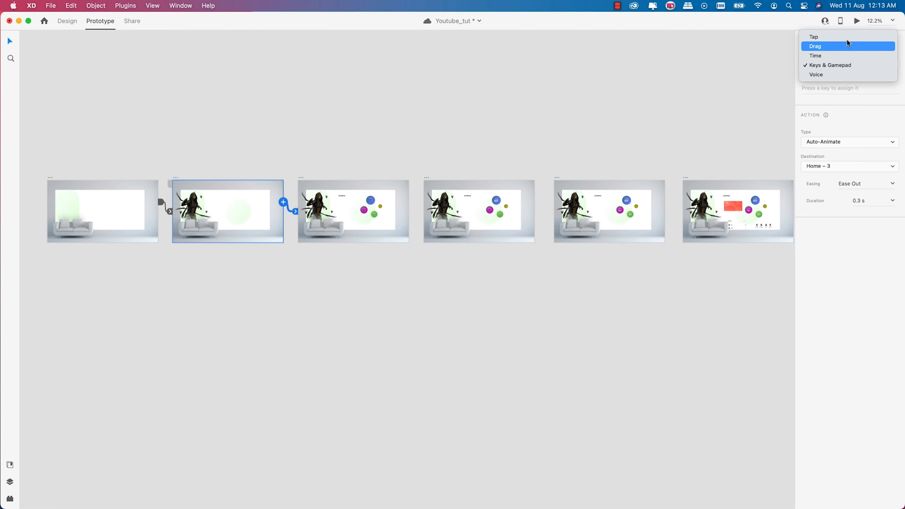
left_click(848, 55)
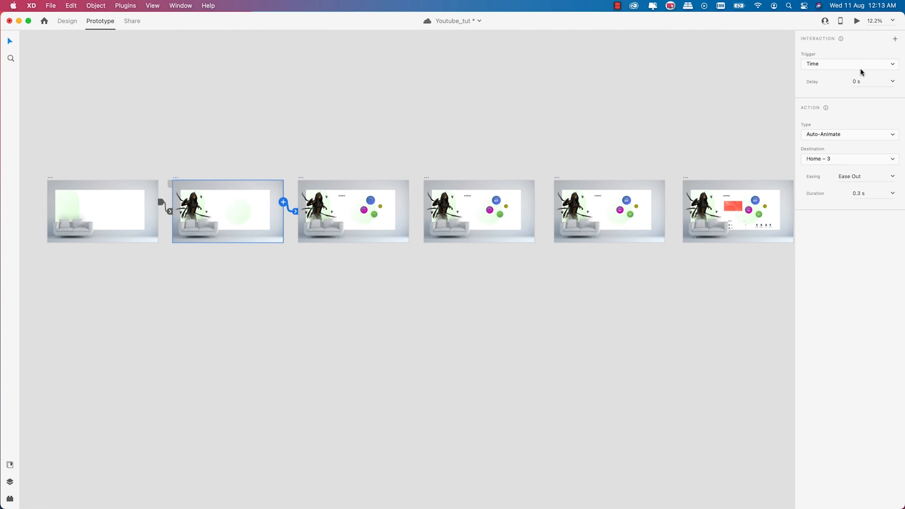
left_click(893, 81)
left_click(862, 100)
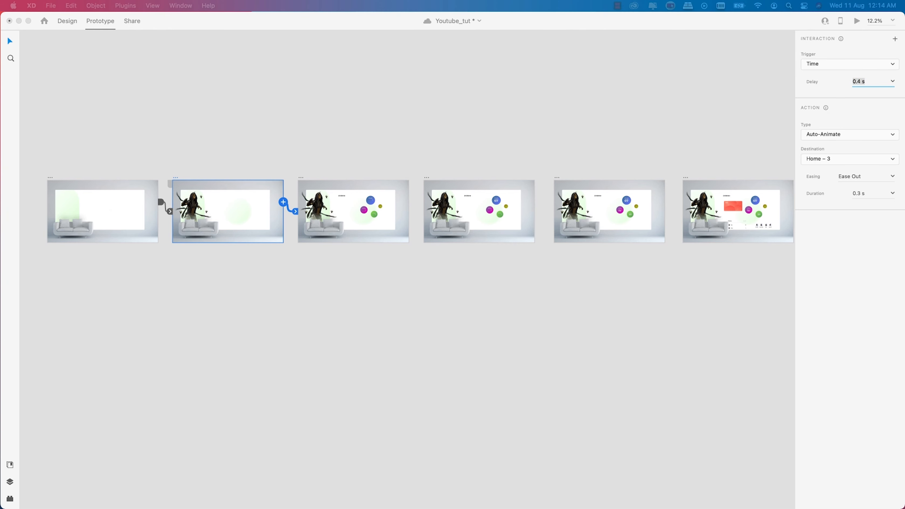
Set the Home – 2 to Home – 3 animation to a 1 s duration with Ease In-Out easing
left_click(894, 196)
left_click(893, 194)
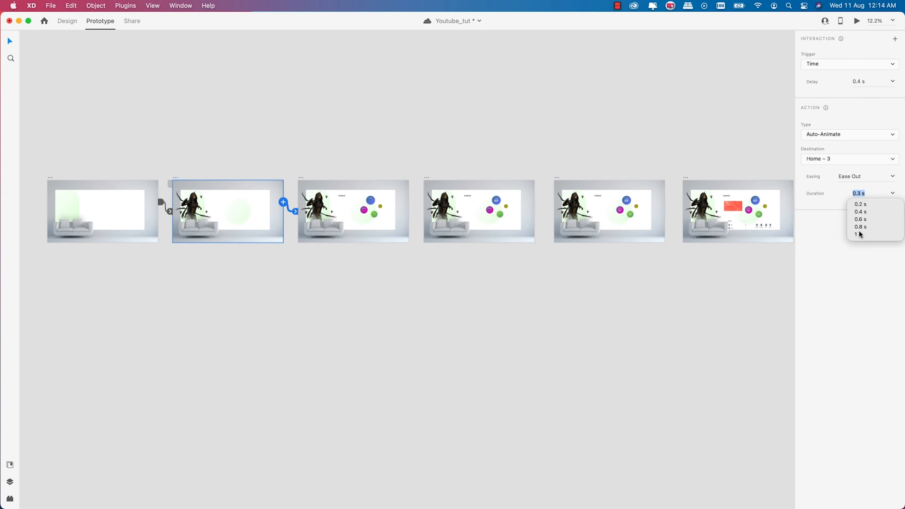
left_click(861, 235)
left_click(893, 177)
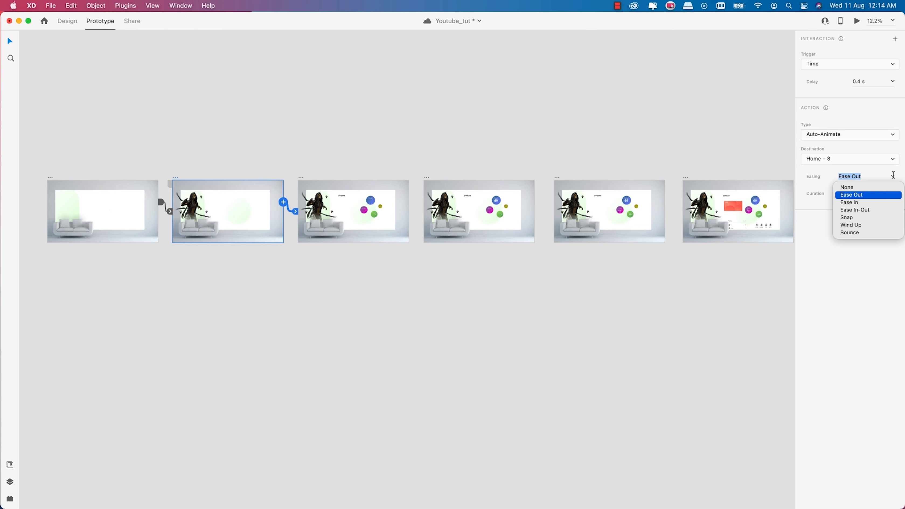
left_click(863, 210)
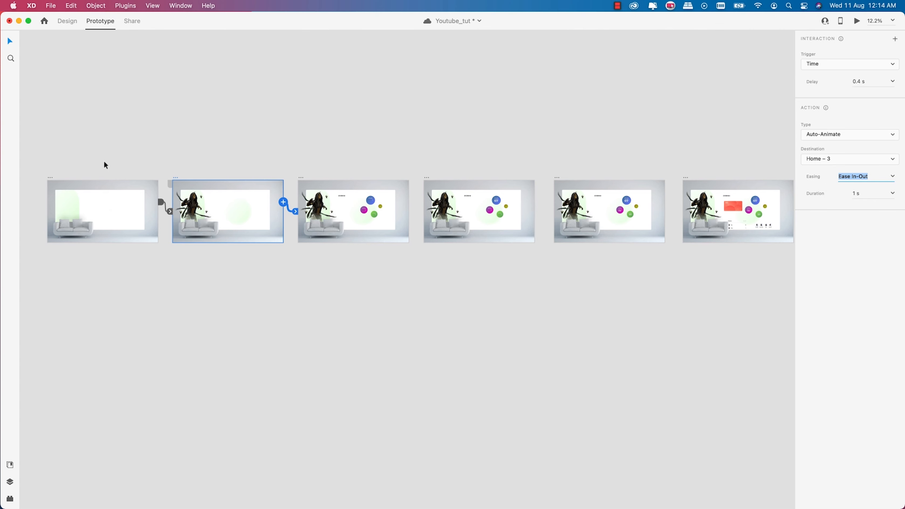
Set the duration of the first artboard's Auto-Animate interaction to 1 s
left_click(50, 180)
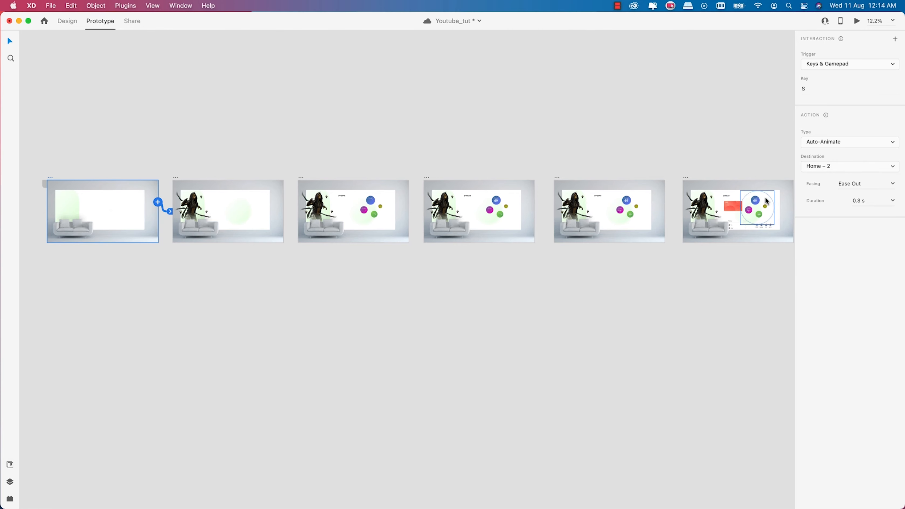
left_click(893, 201)
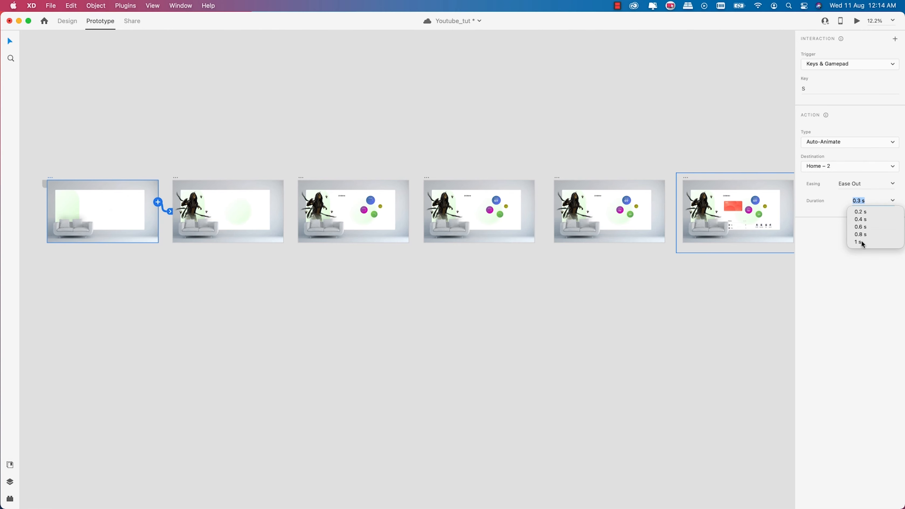
left_click(860, 245)
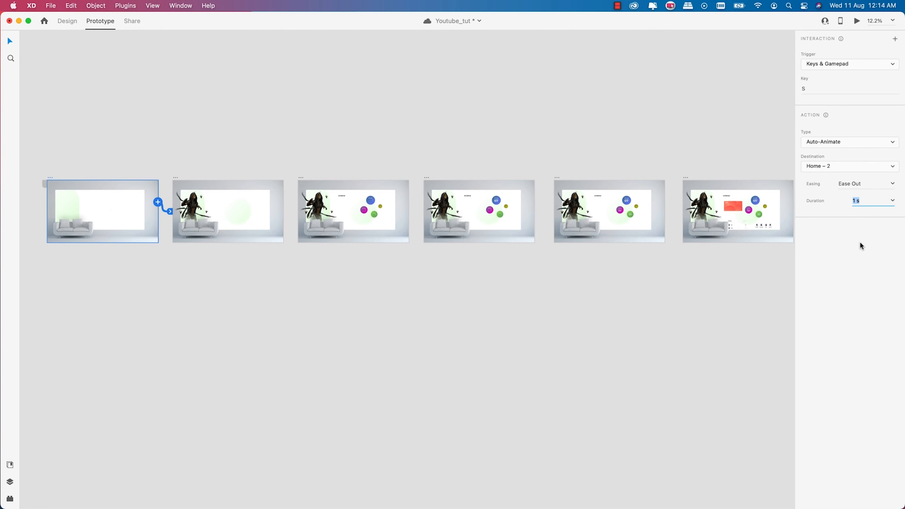
Link Home – 3 to Home – 4 and Home – 4 to Home – 5 with Auto-Animate interactions
left_click(175, 176)
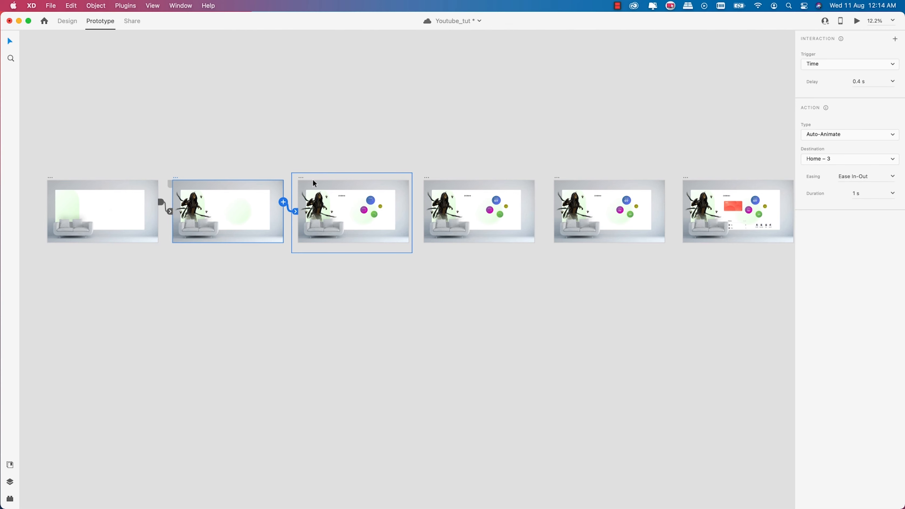
left_click(300, 181)
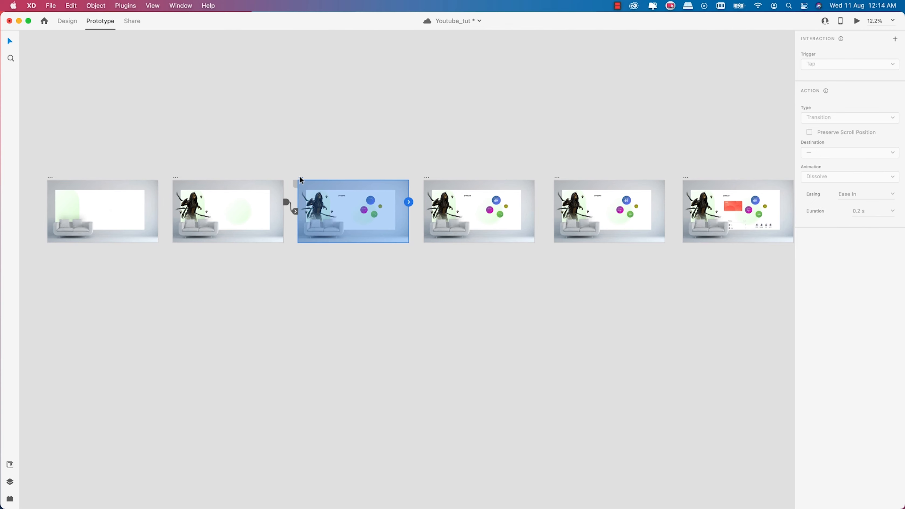
left_click_drag(410, 202, 426, 209)
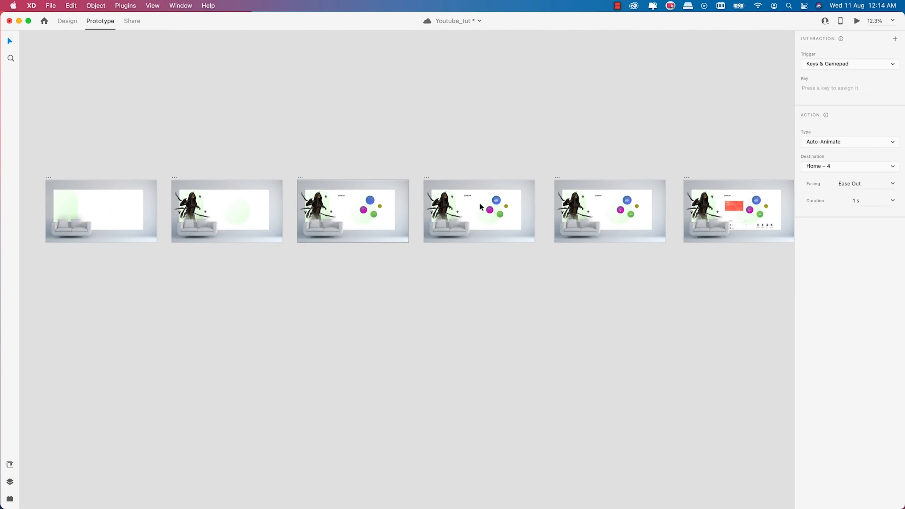
scroll(465, 203, "up", 3)
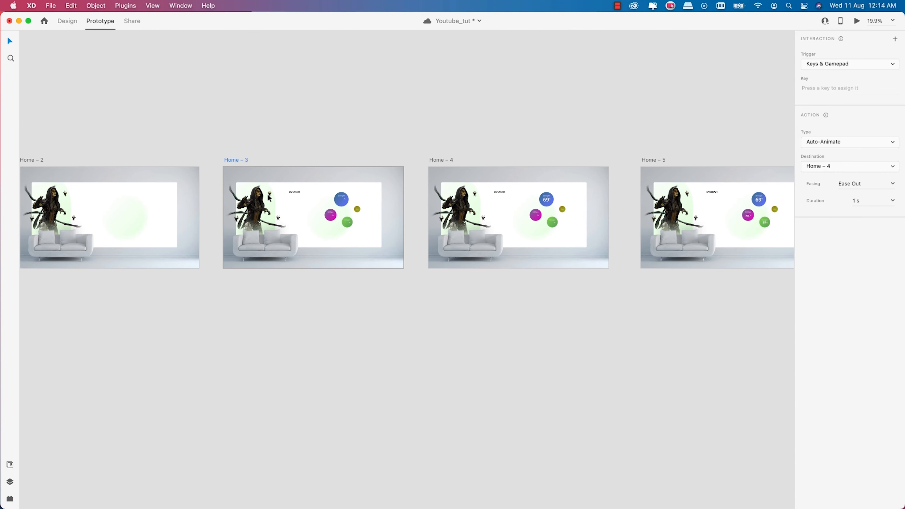
scroll(218, 200, "down", 1)
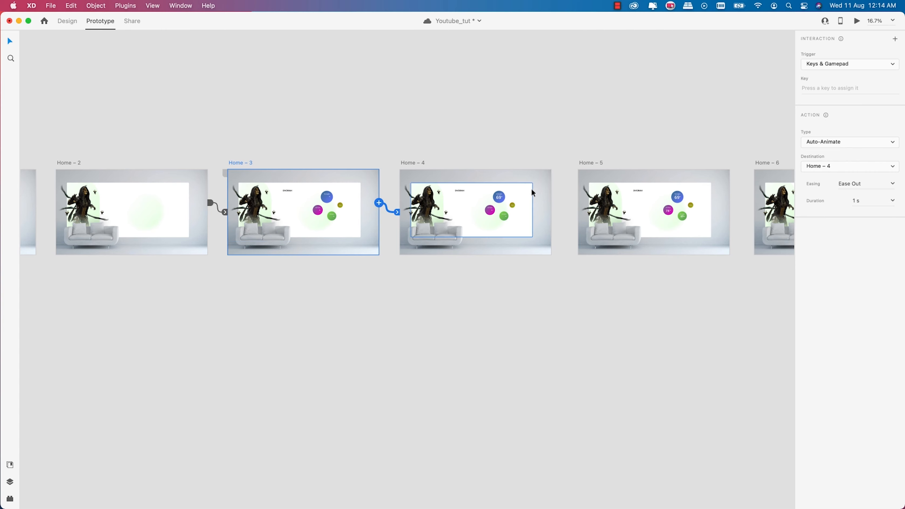
scroll(323, 150, "down", 2)
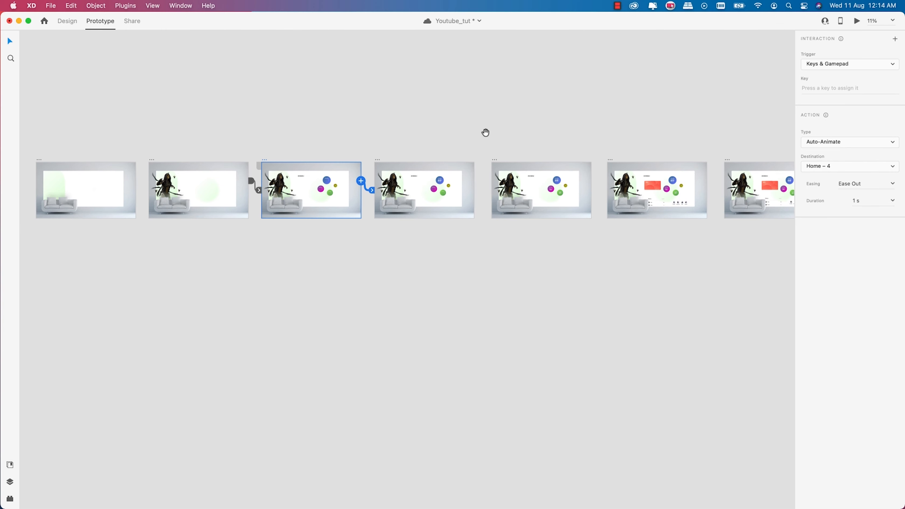
left_click_drag(486, 132, 381, 118)
left_click(275, 147)
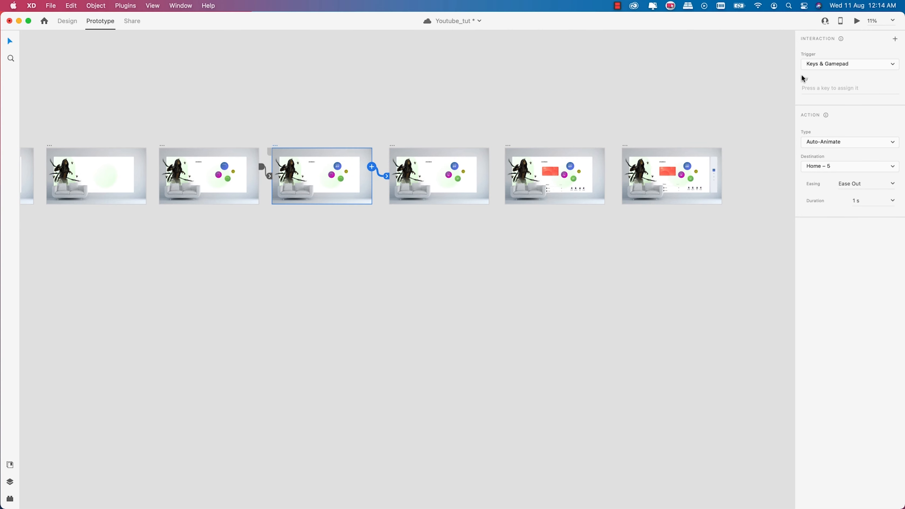
Change the interaction triggers of Home – 3 and Home – 4 to Time
left_click(161, 148)
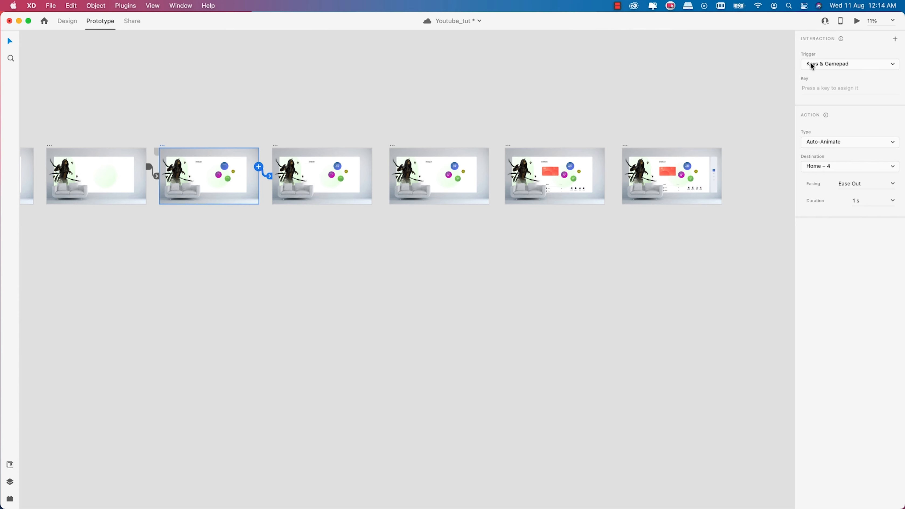
left_click(834, 65)
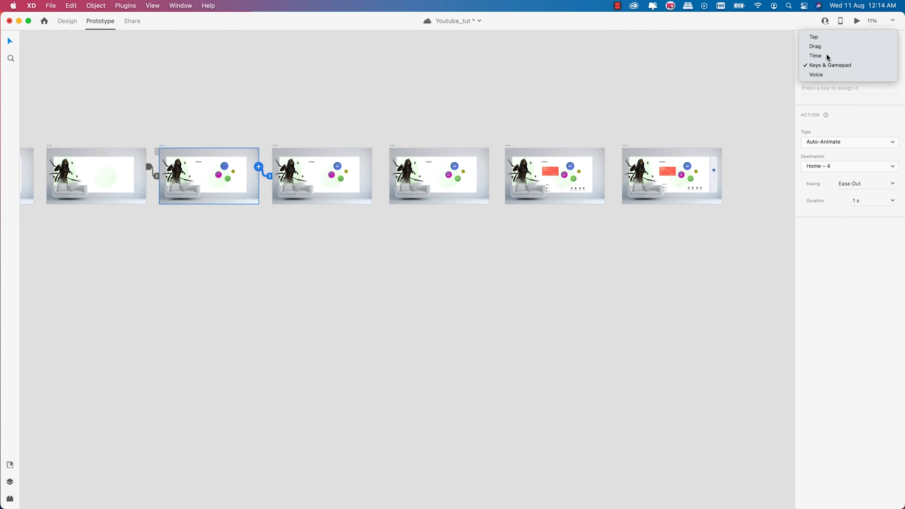
left_click(827, 56)
left_click(275, 147)
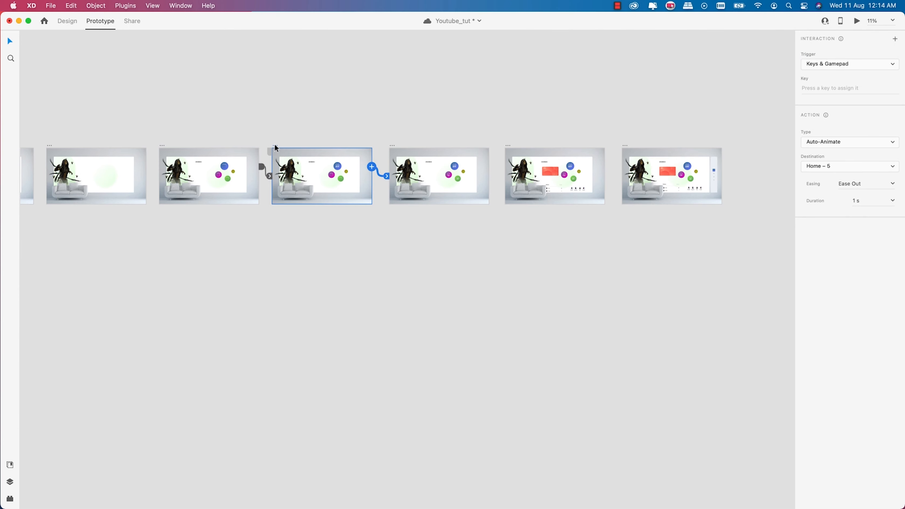
left_click(858, 64)
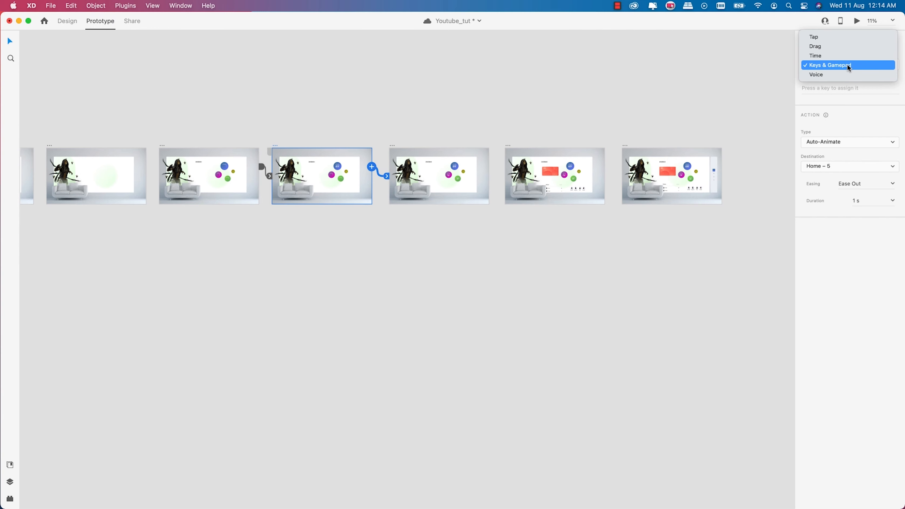
left_click(830, 56)
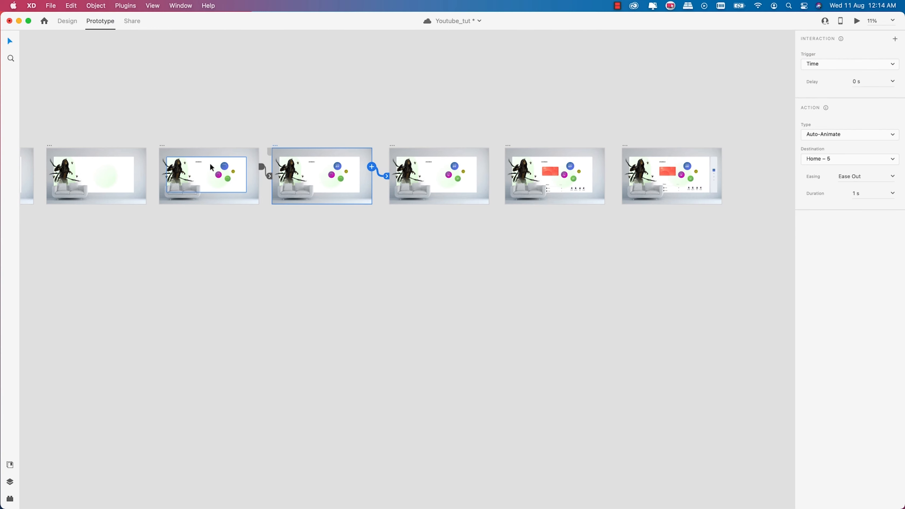
Set the Time trigger delay of both Home – 3 and Home – 4 to 0.4 s
left_click(50, 146)
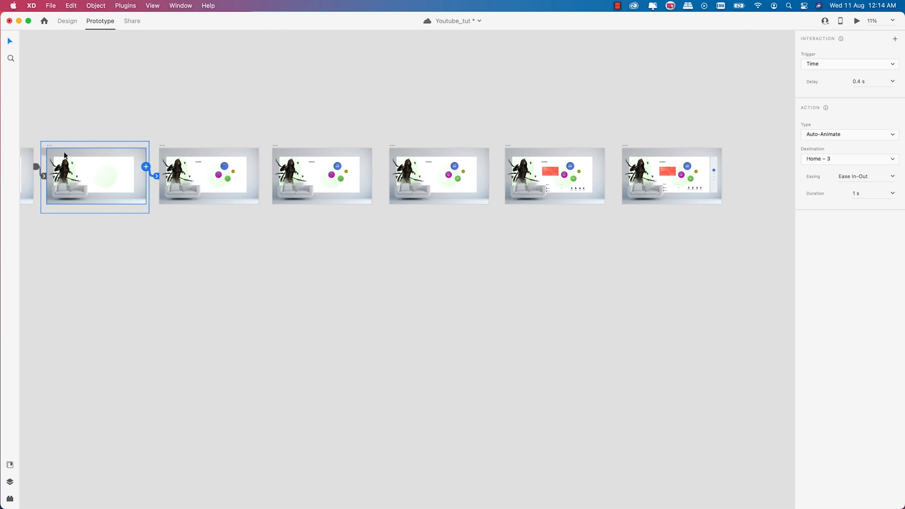
left_click(162, 147)
left_click(892, 82)
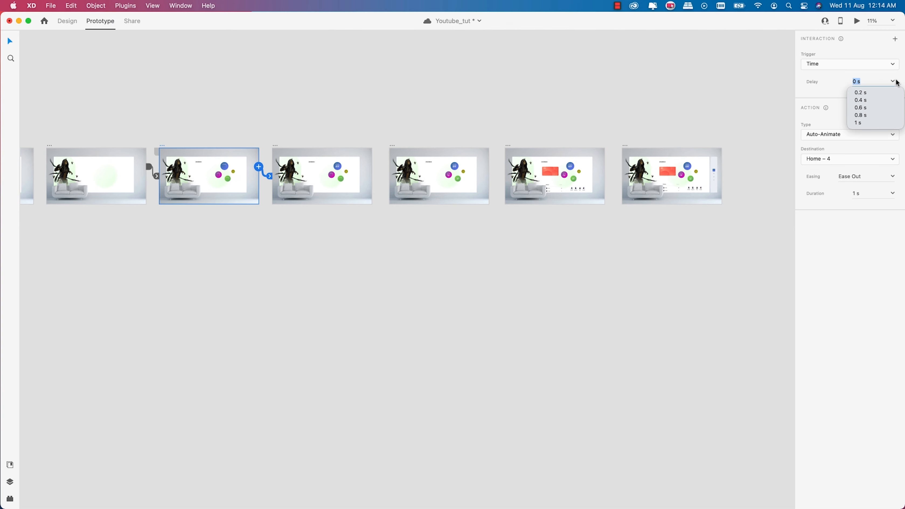
left_click(863, 102)
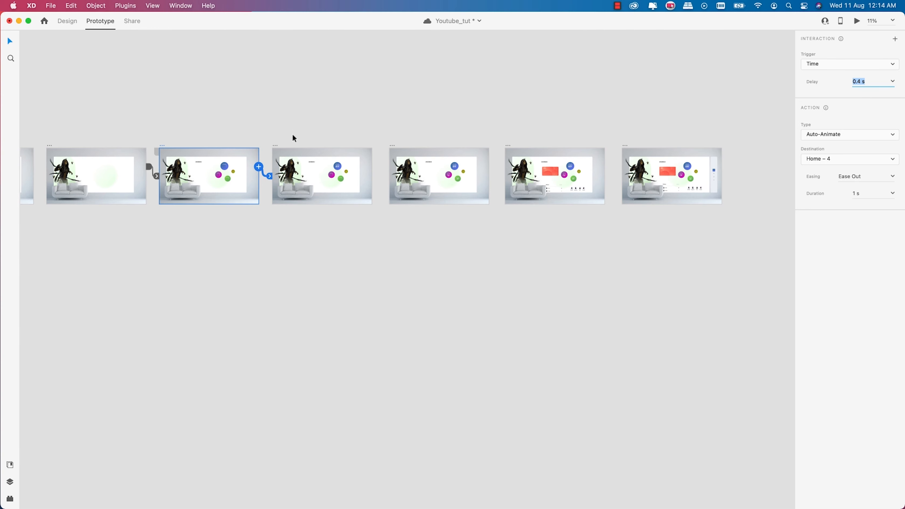
left_click(277, 148)
scroll(314, 145, "down", 2)
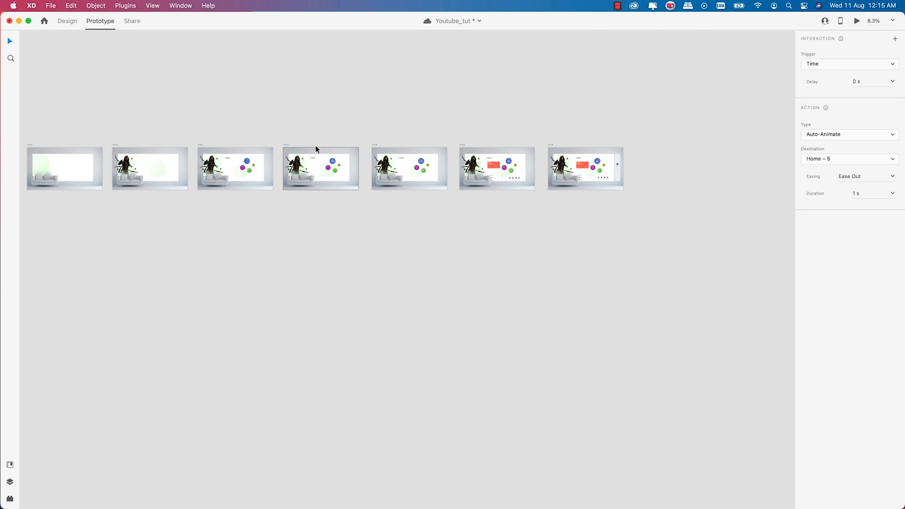
scroll(316, 145, "down", 1)
left_click(895, 82)
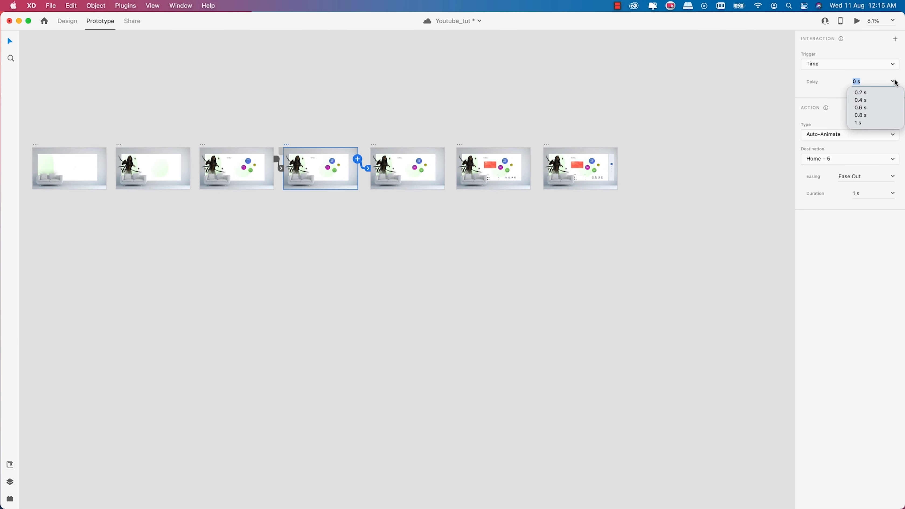
left_click(862, 100)
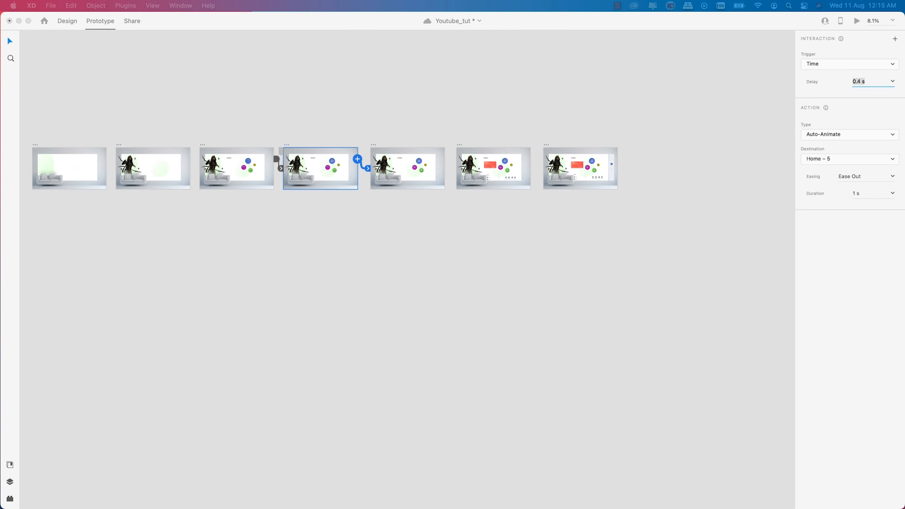
Set the Time trigger delay of Home – 4 and Home – 3 to 0 s
left_click(895, 82)
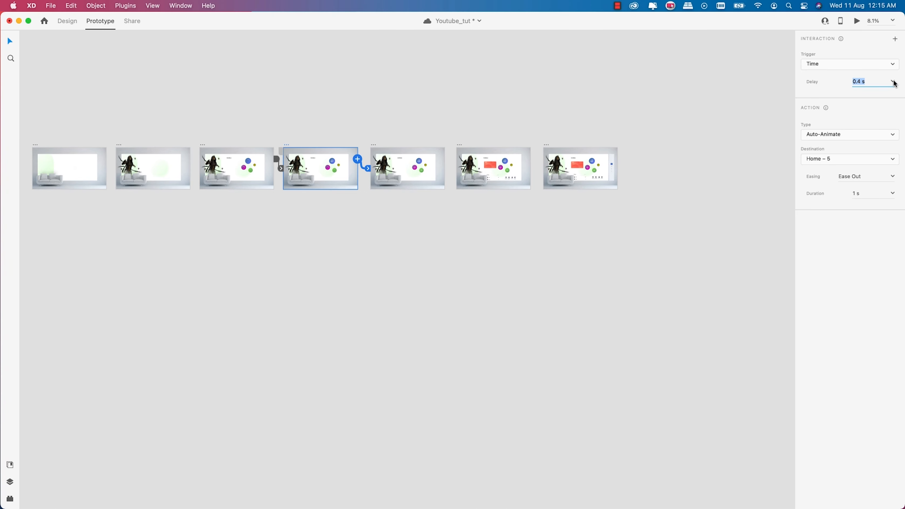
left_click(877, 80)
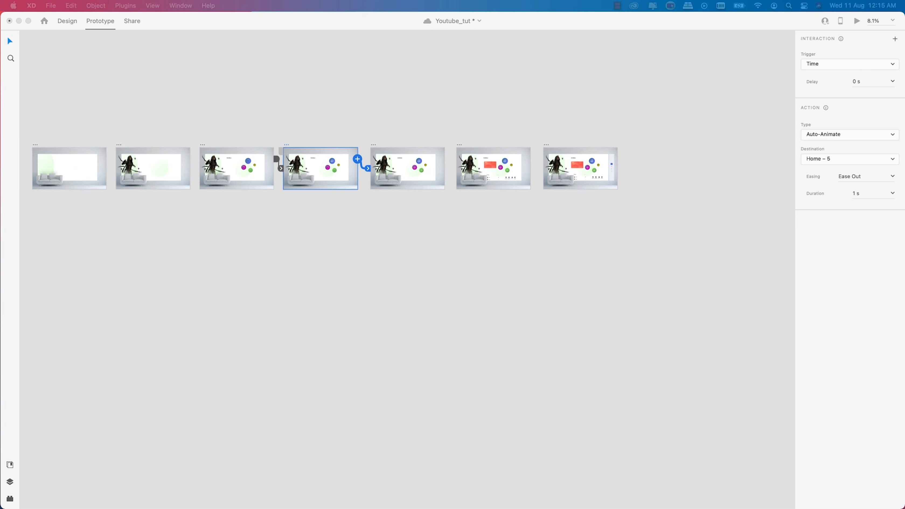
left_click(203, 145)
left_click(203, 145)
left_click(893, 82)
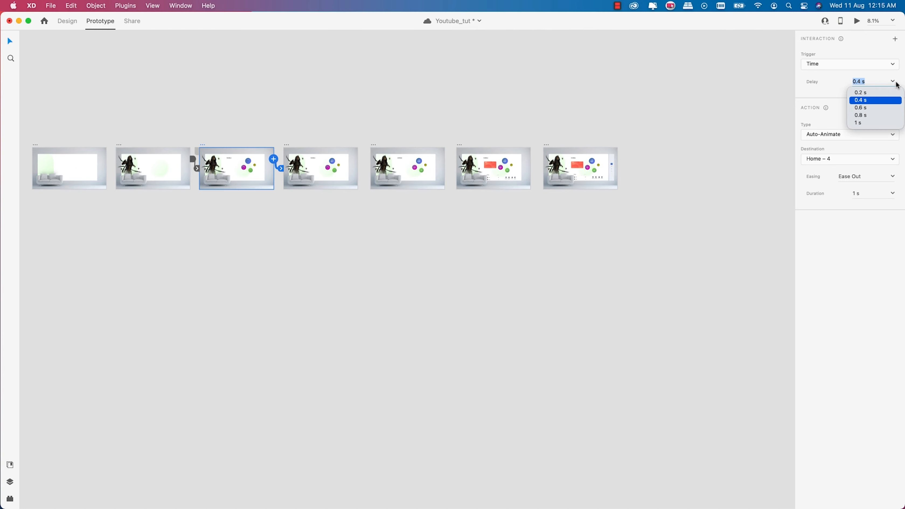
type("0")
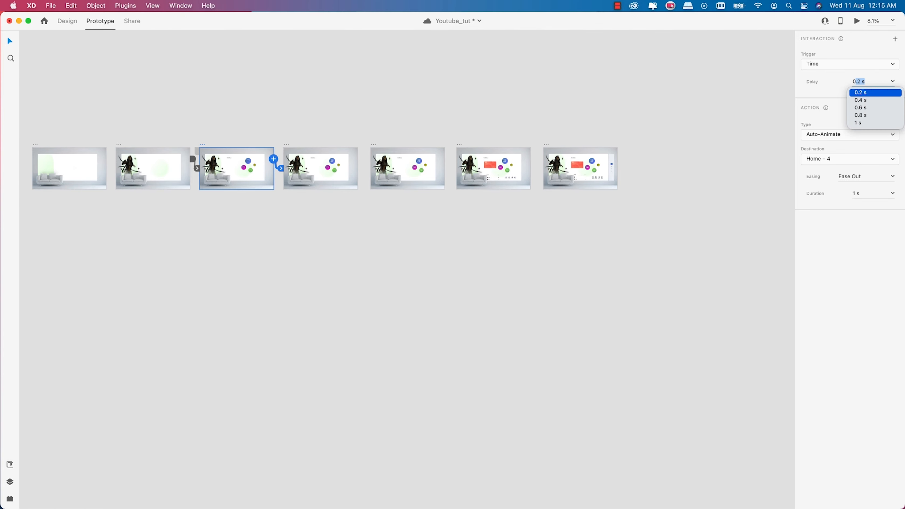
key("Return")
left_click(872, 81)
key("BackSpace")
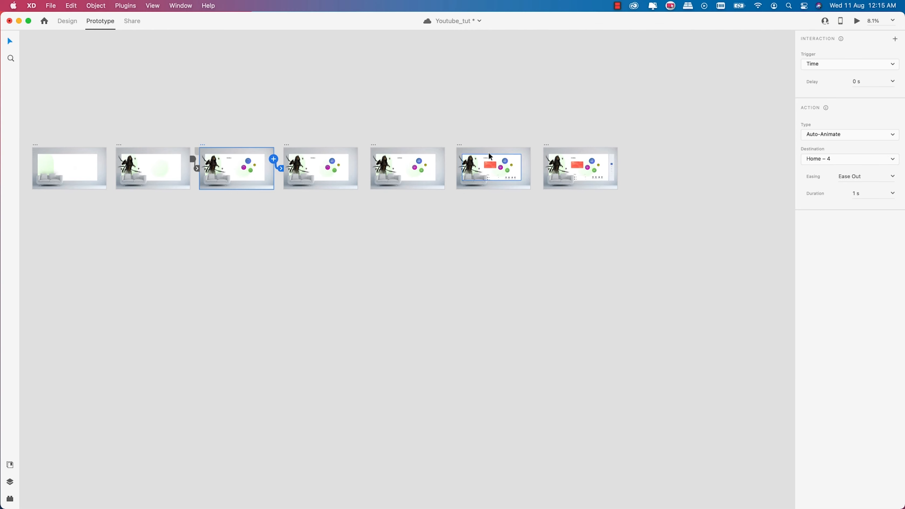
left_click(287, 146)
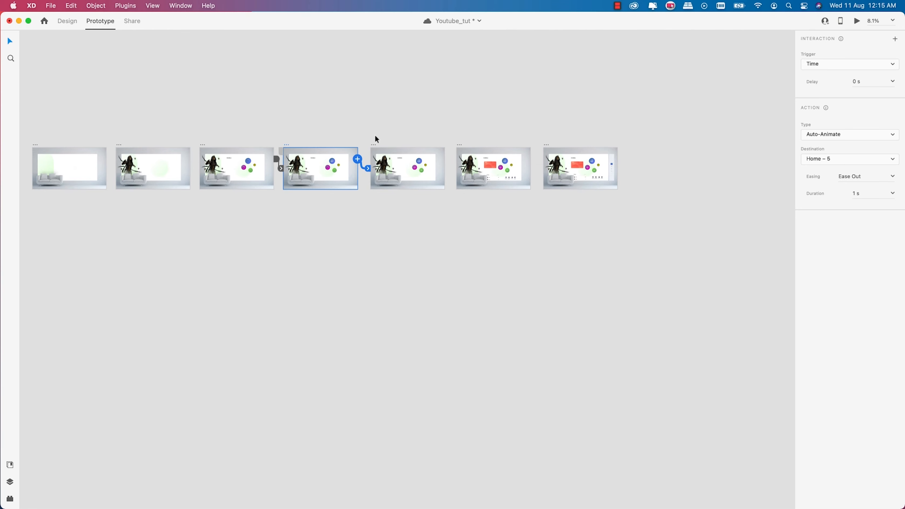
Link Home – 5 to Home – 6 and Home – 6 to the final Home artboard with timed Auto-Animate interactions
left_click(374, 145)
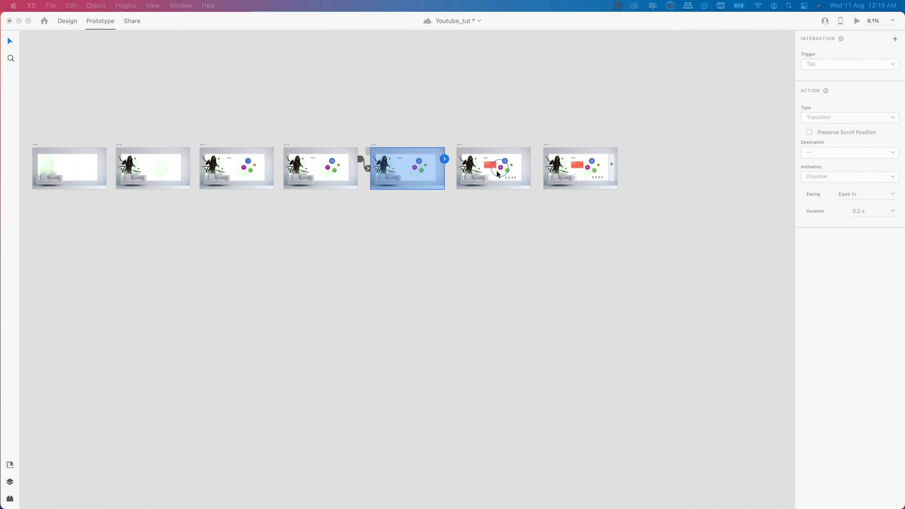
left_click(445, 160)
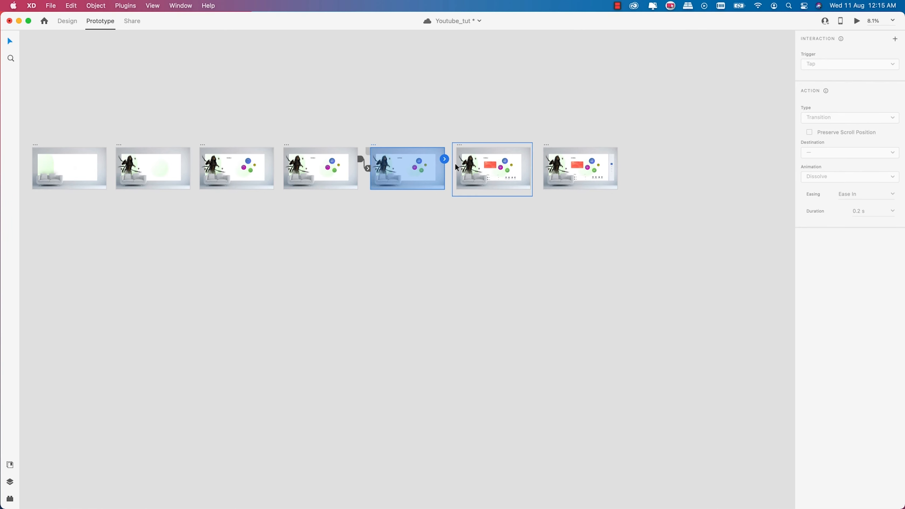
left_click_drag(445, 158, 474, 167)
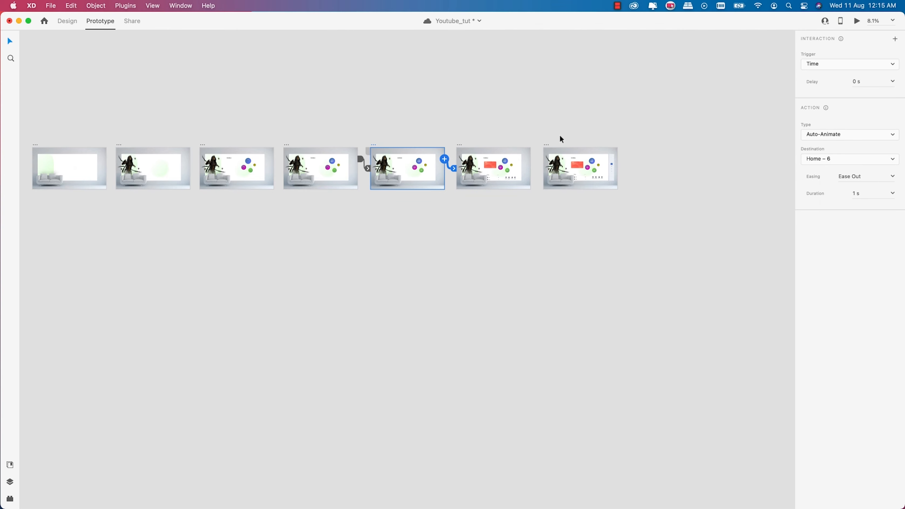
left_click(460, 145)
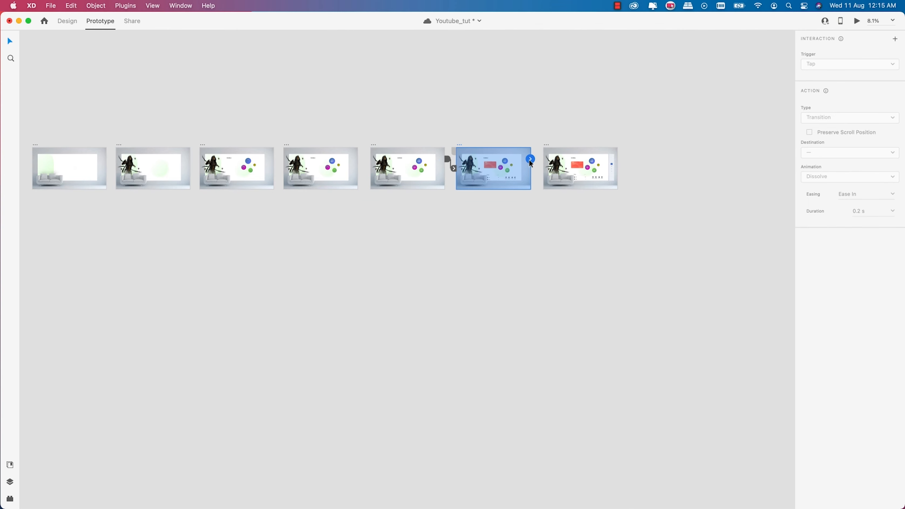
left_click_drag(530, 160, 552, 175)
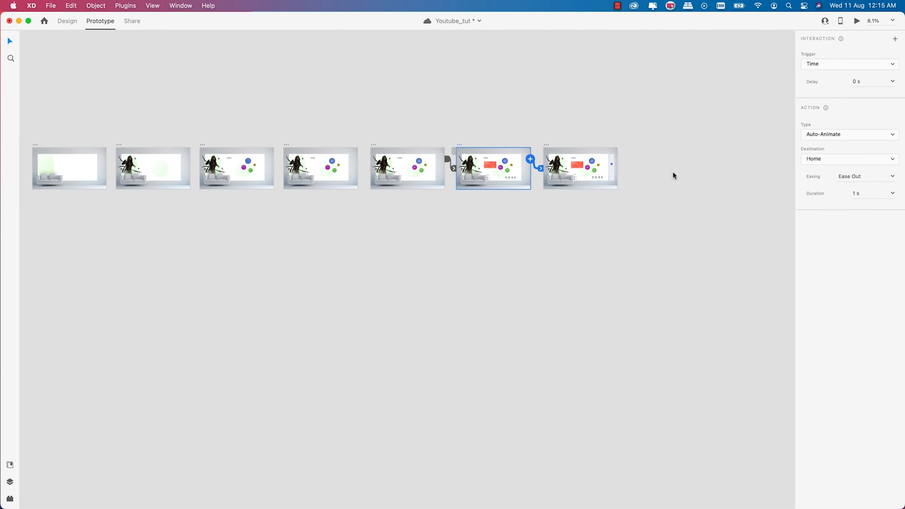
Set the easing of the Home – 6 to Home animation to Bounce
left_click(877, 135)
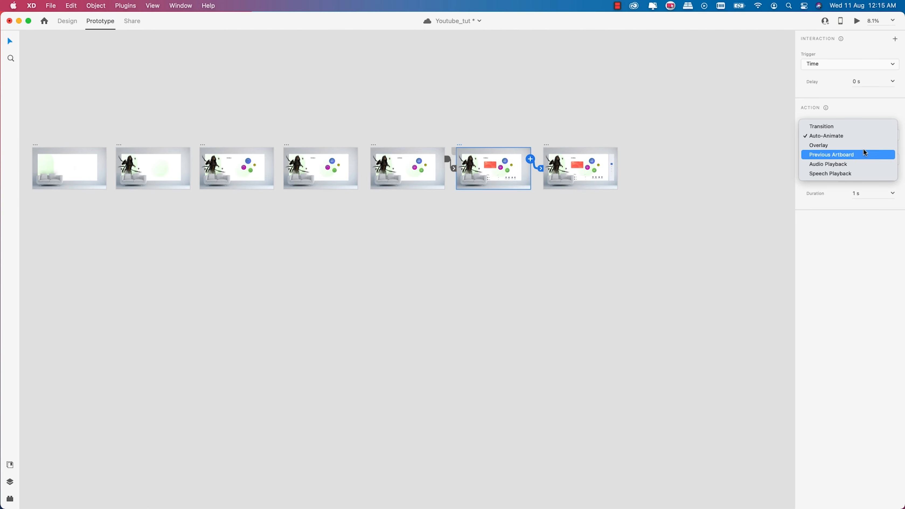
left_click(887, 188)
left_click(892, 176)
left_click(893, 179)
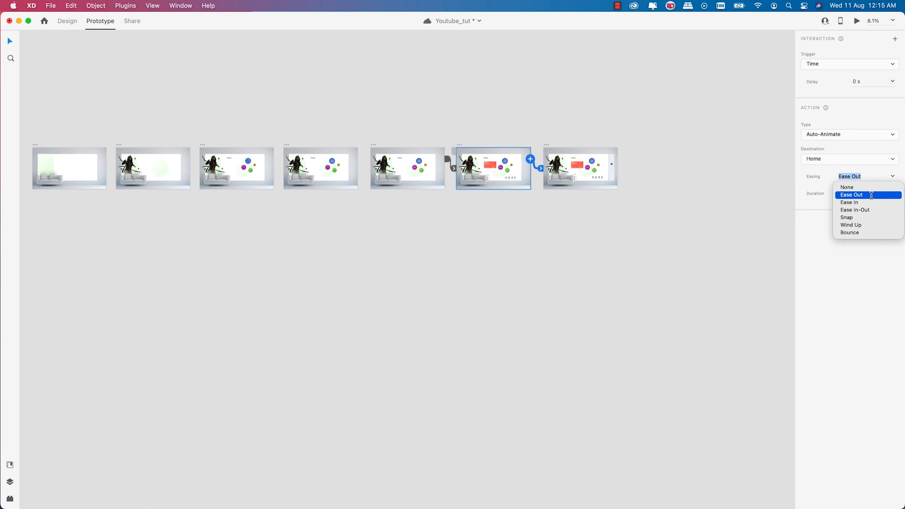
left_click(850, 232)
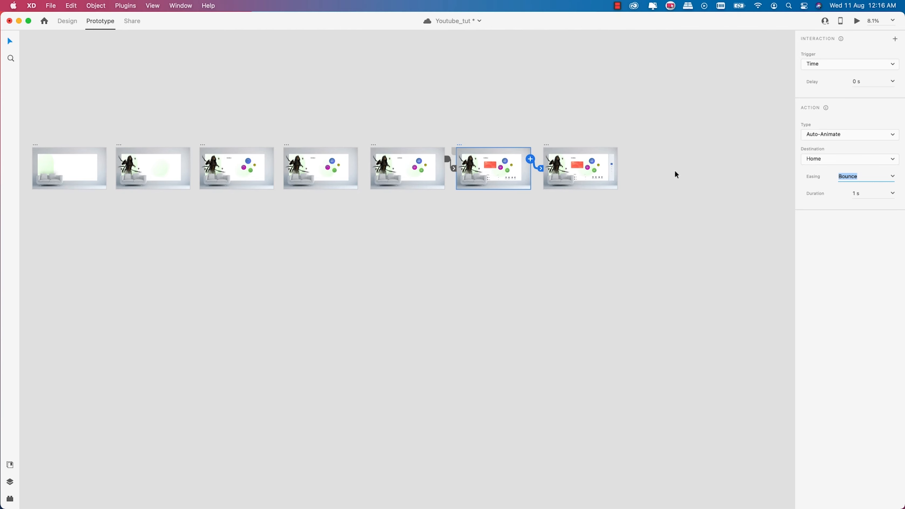
scroll(676, 171, "up", 5)
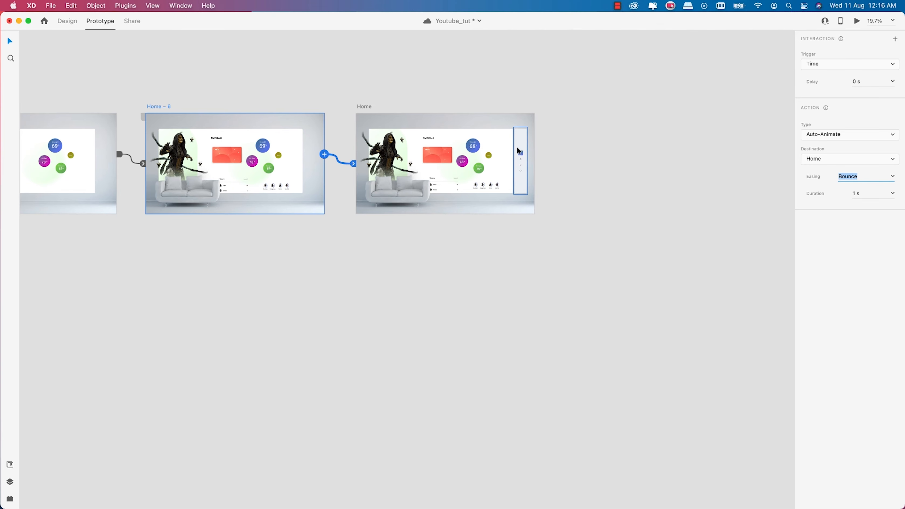
scroll(519, 147, "down", 5)
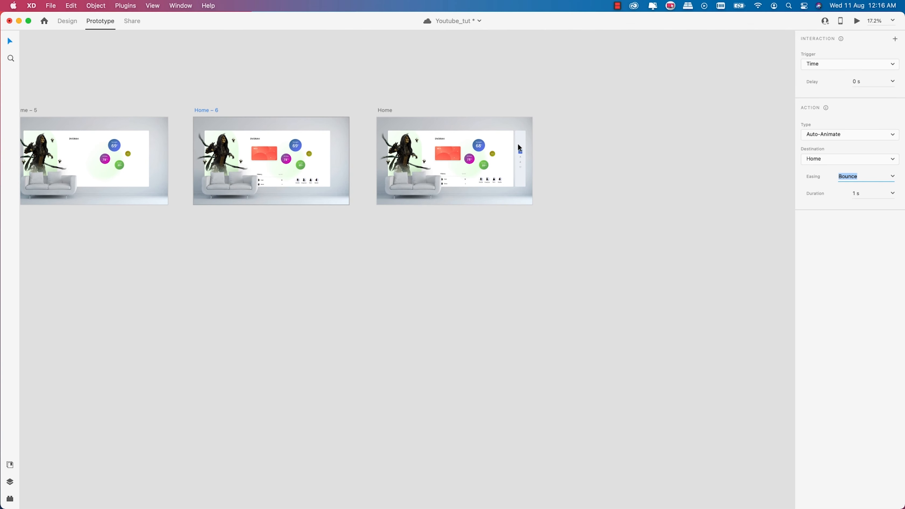
scroll(518, 144, "down", 1)
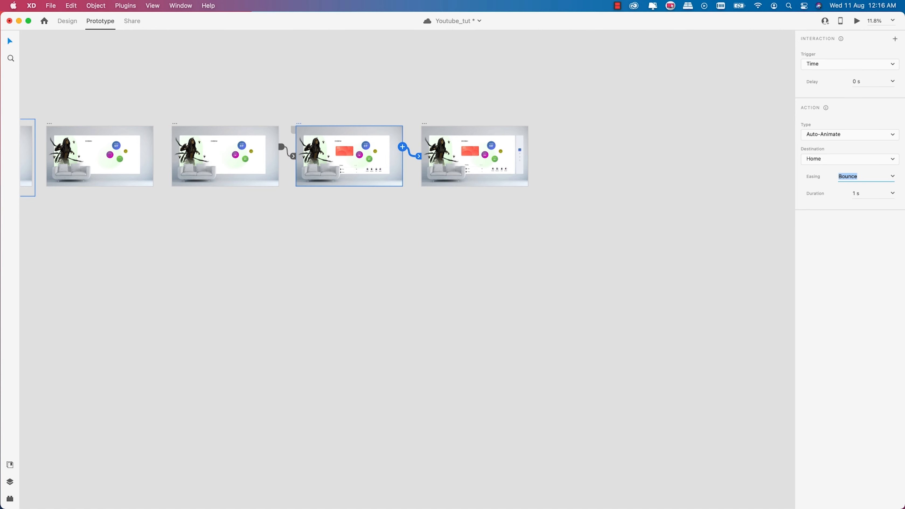
Save the document and set the Time trigger delay of Home – 6 to 0.6 s
key("super+Return")
key("super+s")
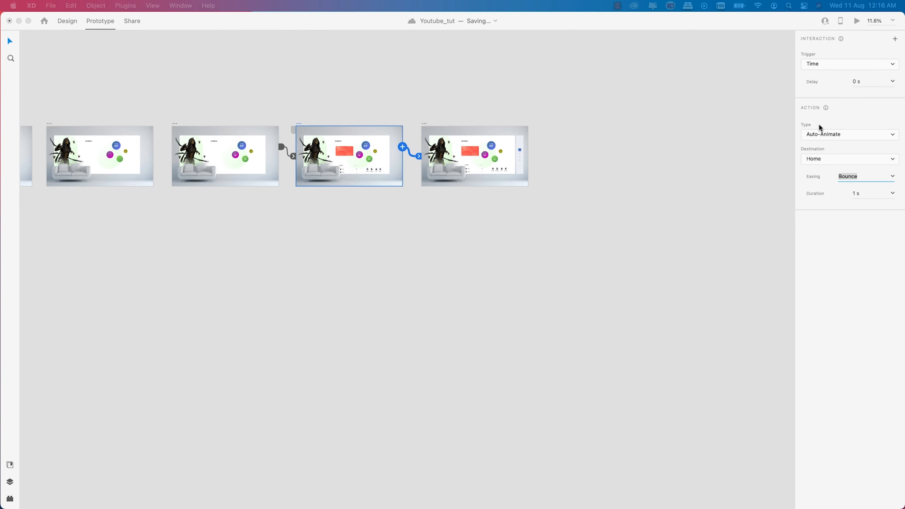
left_click(893, 82)
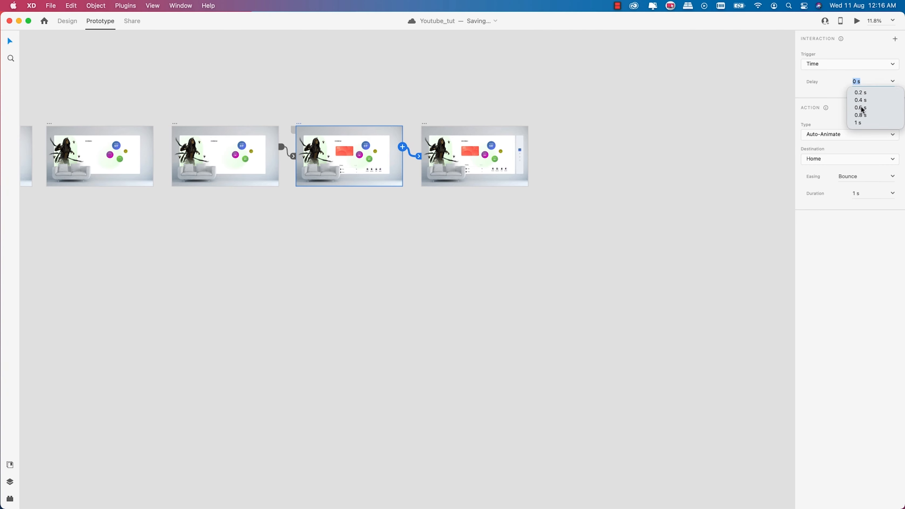
left_click(862, 107)
left_click(546, 183)
Preview the prototype from the first artboard and play its animation sequence through to the final Home artboard
scroll(611, 185, "down", 5)
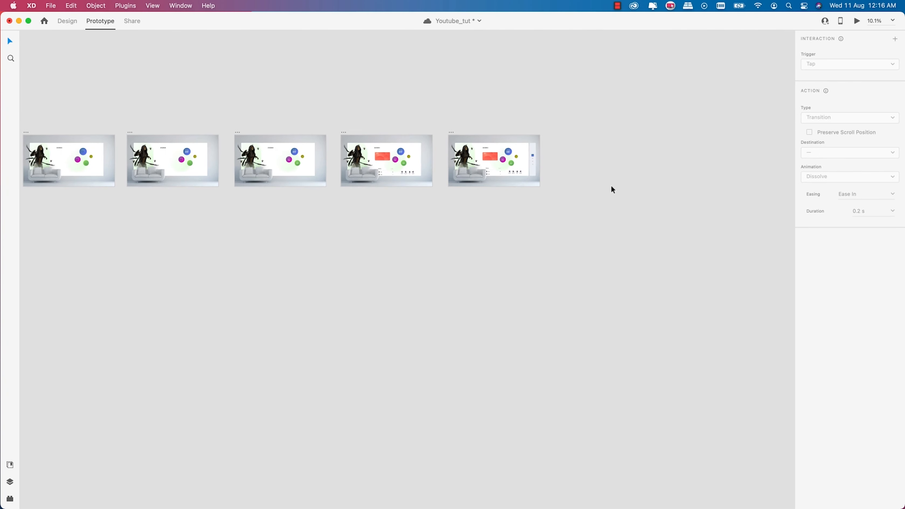
scroll(610, 185, "down", 1)
left_click_drag(322, 236, 375, 222)
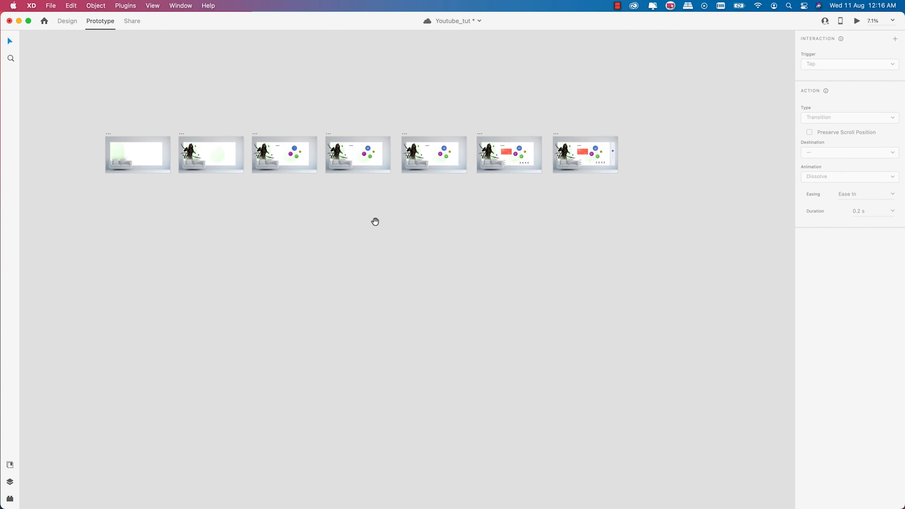
left_click(107, 135)
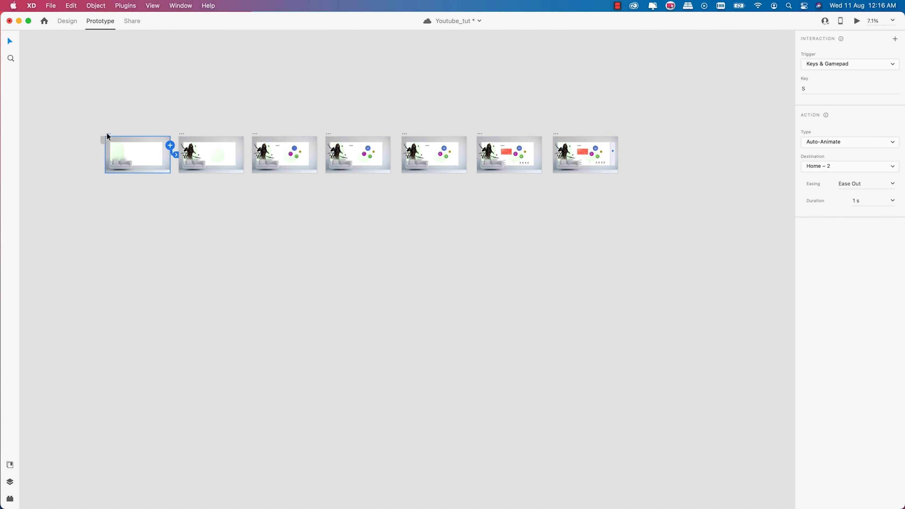
left_click(857, 21)
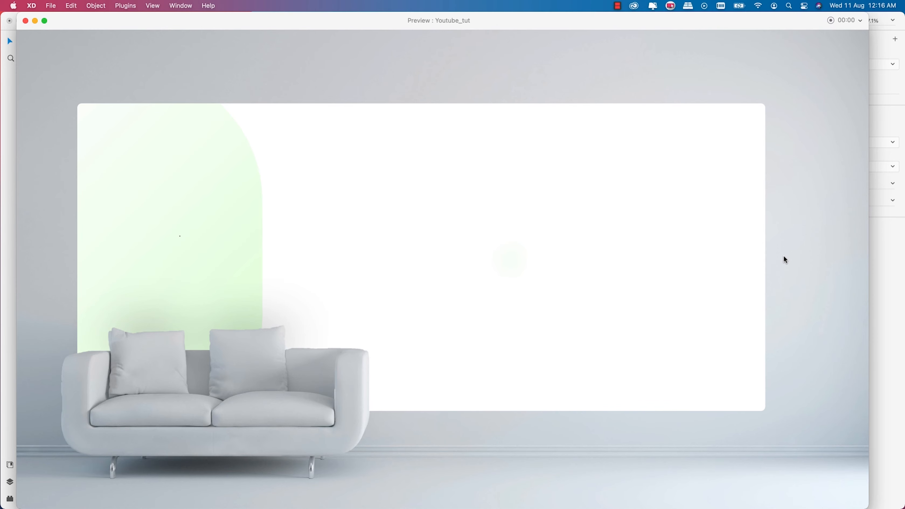
key("Right")
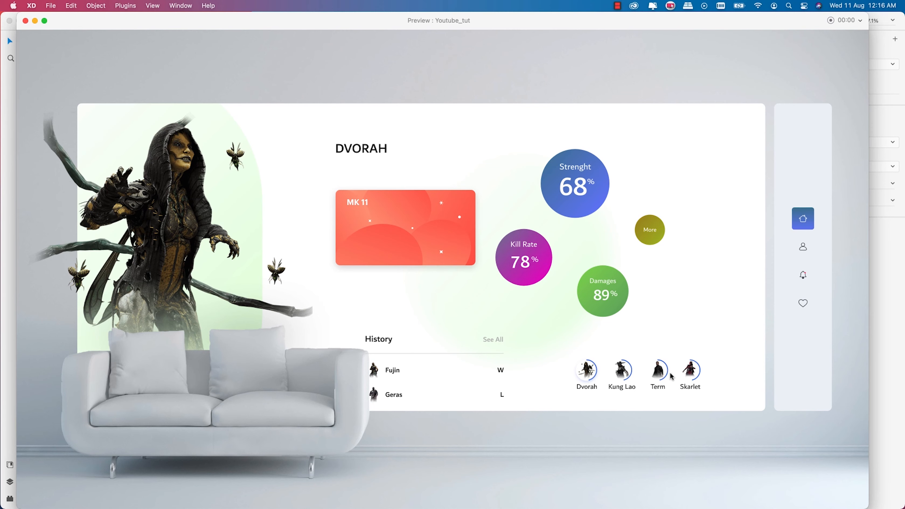
Test the character thumbnails and swipe through the large character images in the preview, and close it
mouse_move(662, 372)
left_mouse_down()
mouse_move(598, 375)
mouse_move(679, 373)
left_mouse_up()
scroll(379, 389, "down", 3)
scroll(387, 382, "up", 3)
left_click(188, 246)
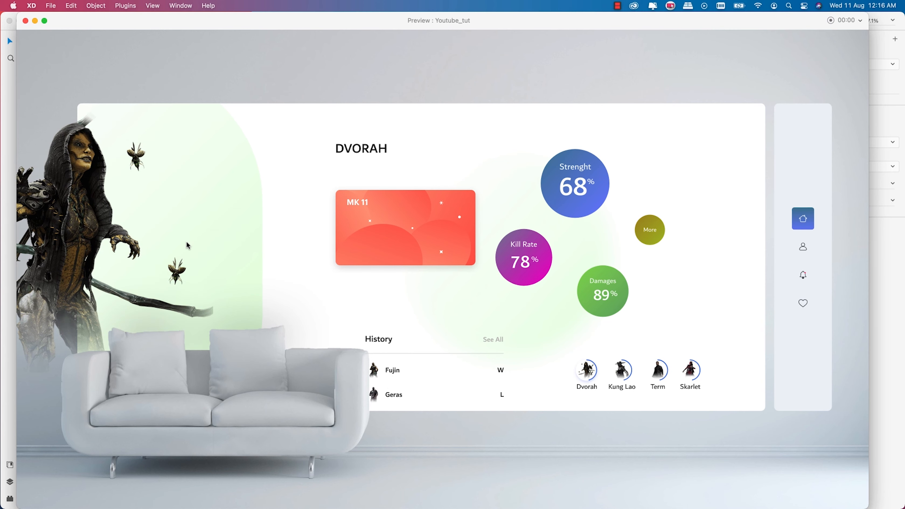
left_click(187, 246)
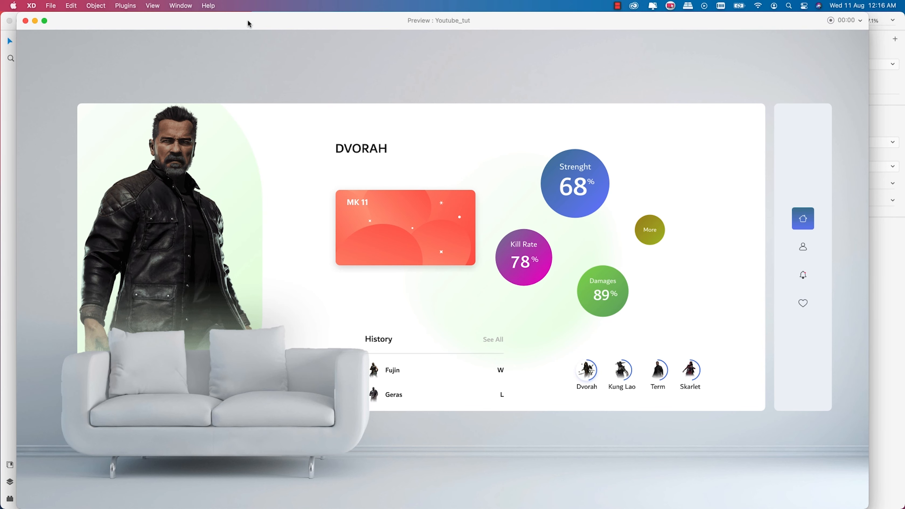
left_click_drag(247, 20, 262, 20)
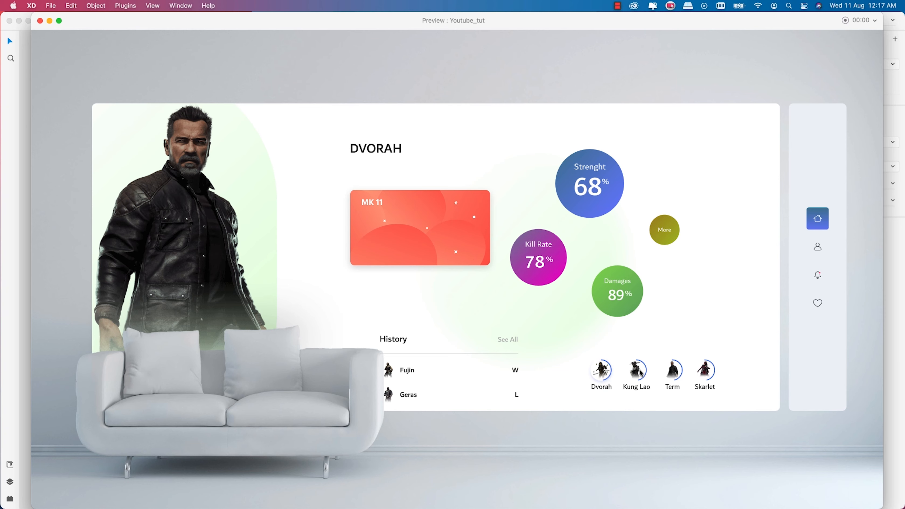
left_click(208, 256)
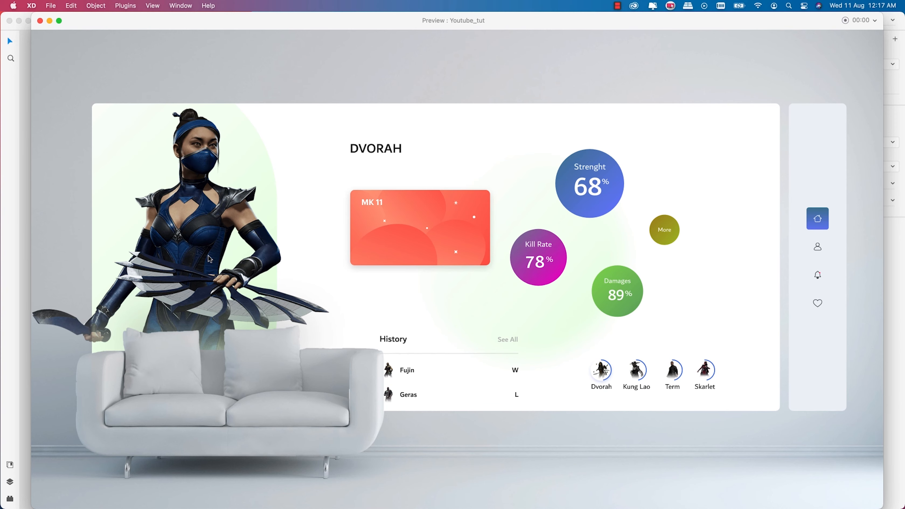
left_click(40, 20)
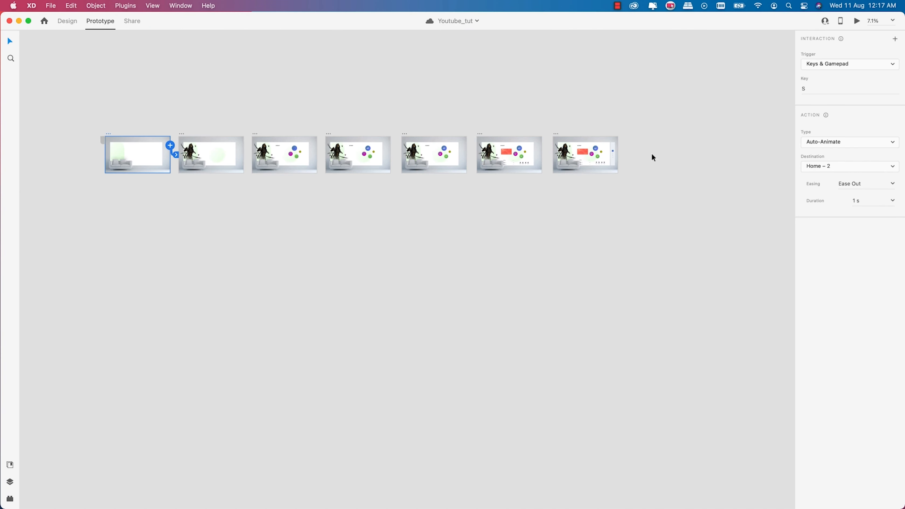
In Design mode, shift the Strenght number column on the final Home artboard up so the blue circle shows 69%, matching Home – 6
scroll(652, 154, "up", 5)
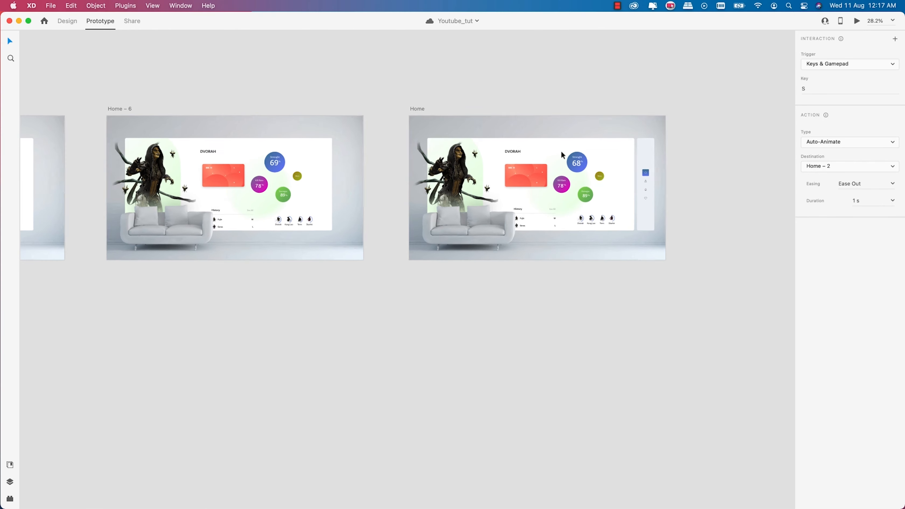
scroll(182, 153, "up", 5)
scroll(314, 156, "up", 2)
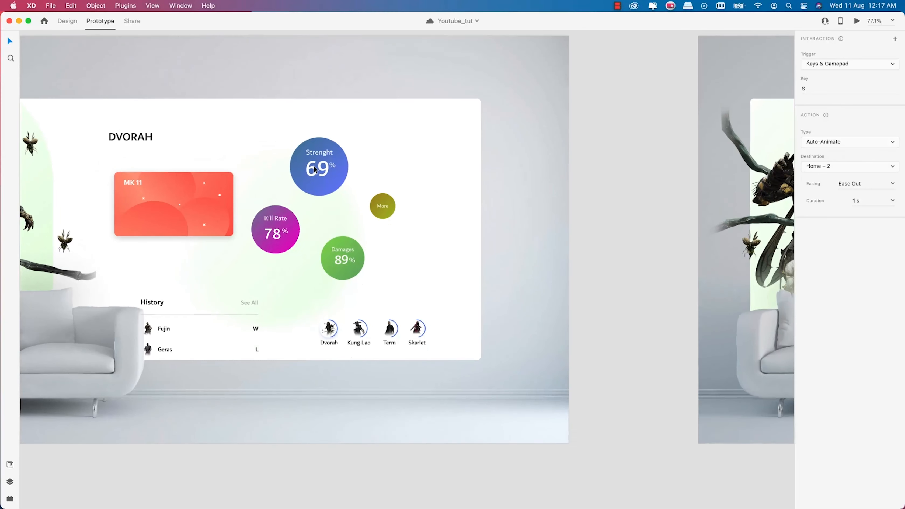
left_click(315, 156)
left_click(67, 21)
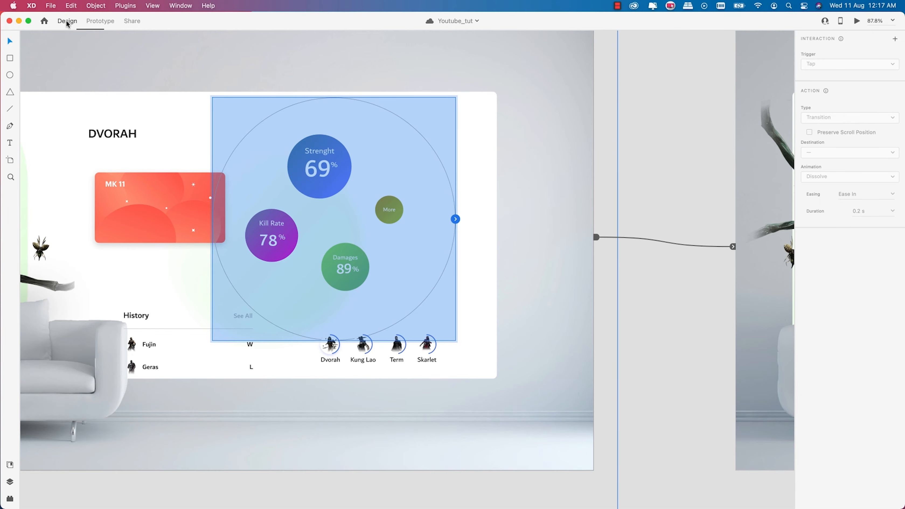
scroll(360, 123, "down", 4)
scroll(331, 134, "down", 2)
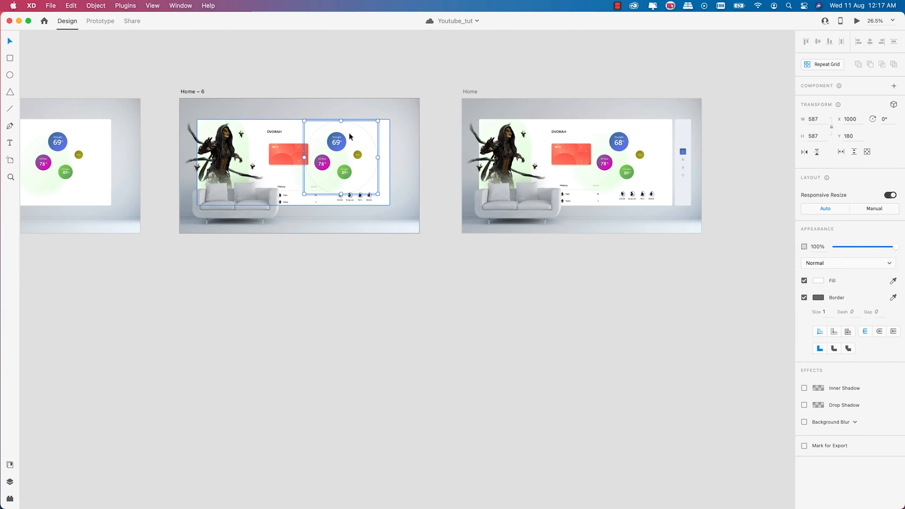
scroll(635, 140, "up", 7)
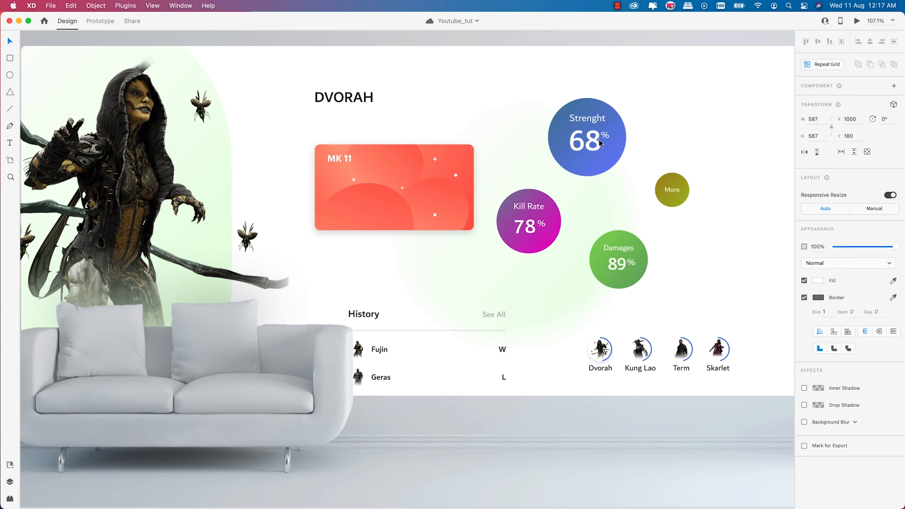
left_click(594, 142)
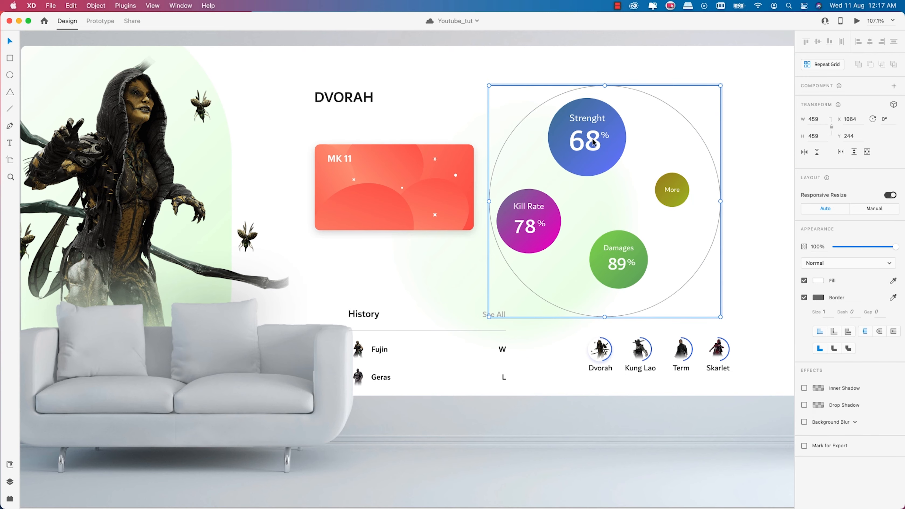
scroll(595, 141, "down", 1)
double_click(596, 140)
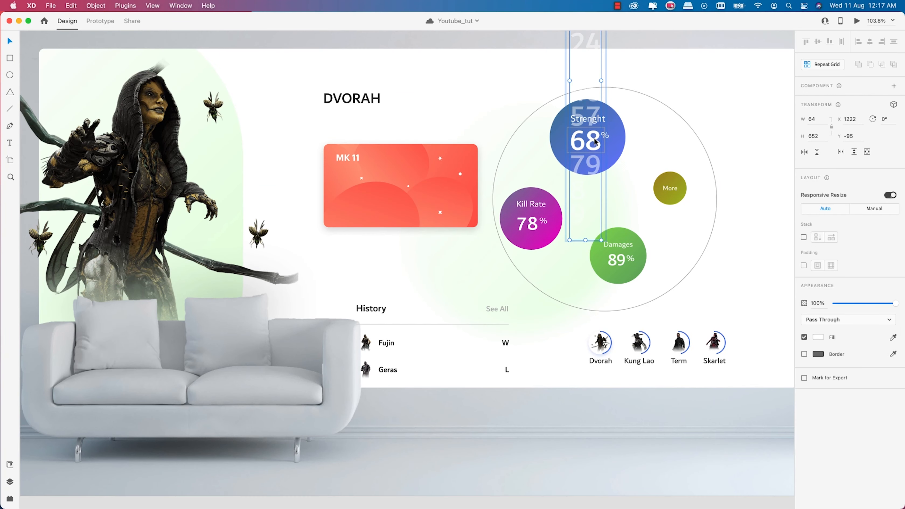
left_click_drag(594, 141, 594, 116)
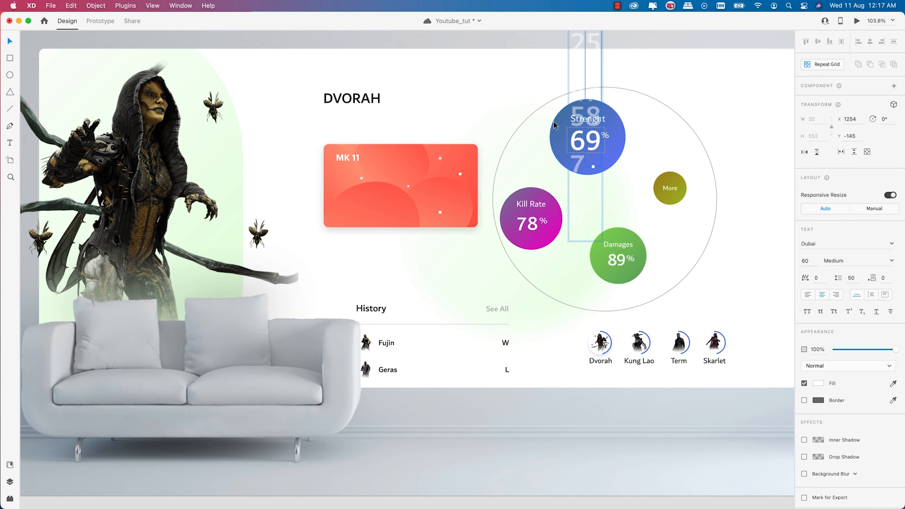
In Prototype mode, set the duration of the first artboard's Auto-Animate transition to Home – 2 to 1.5 s
key("super+0")
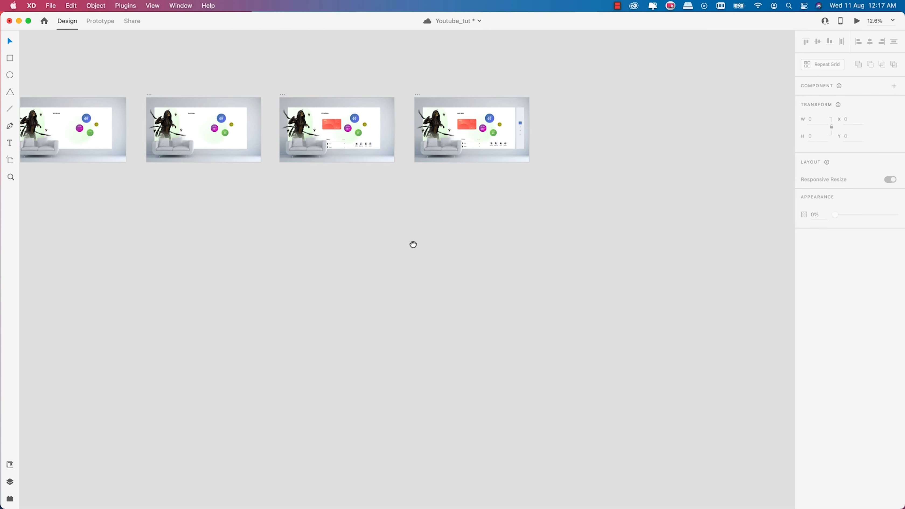
scroll(499, 245, "left", 10)
scroll(594, 232, "down", 1)
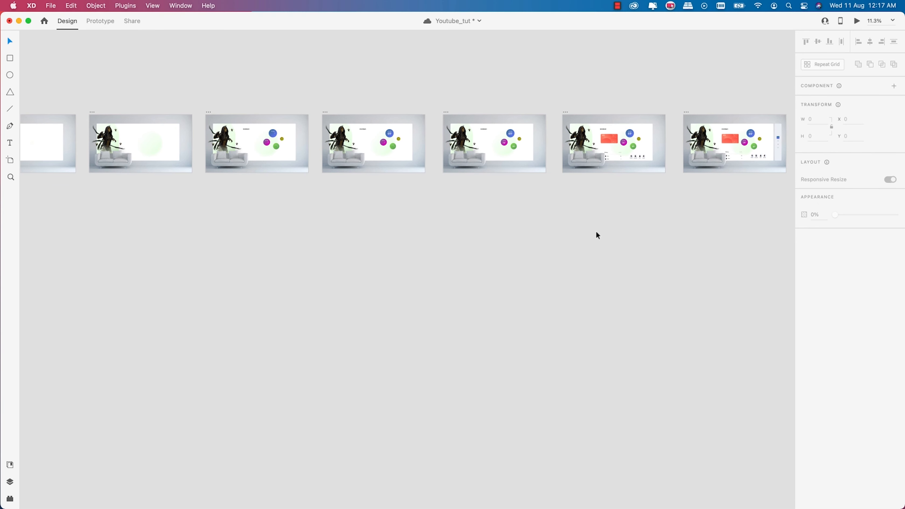
scroll(319, 232, "left", 2)
scroll(318, 231, "left", 1)
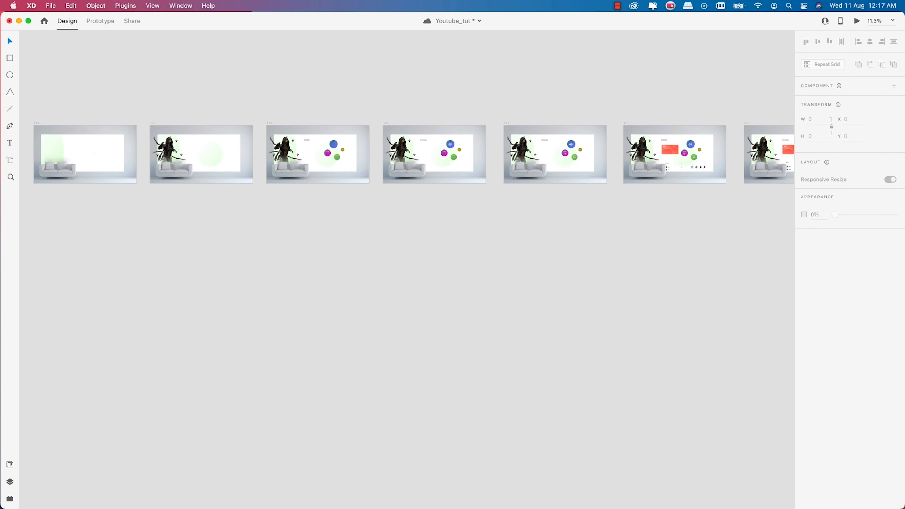
left_click(37, 124)
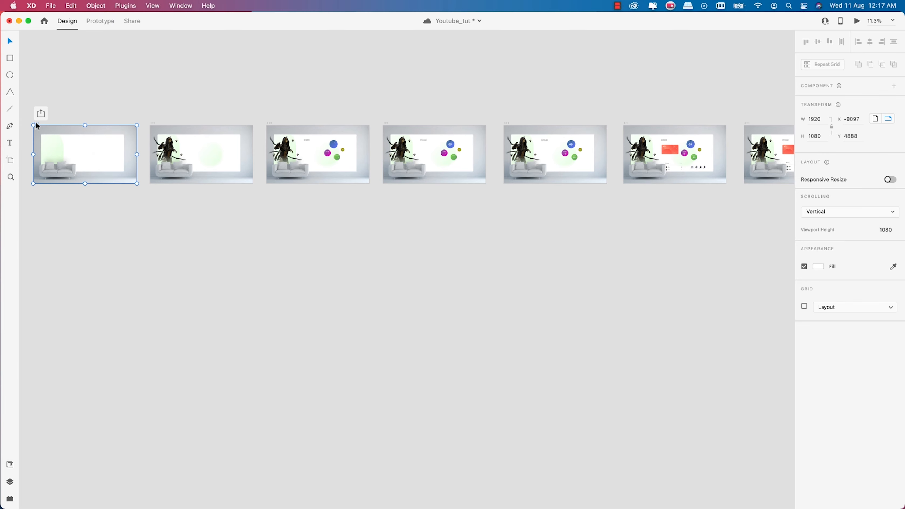
left_click(102, 24)
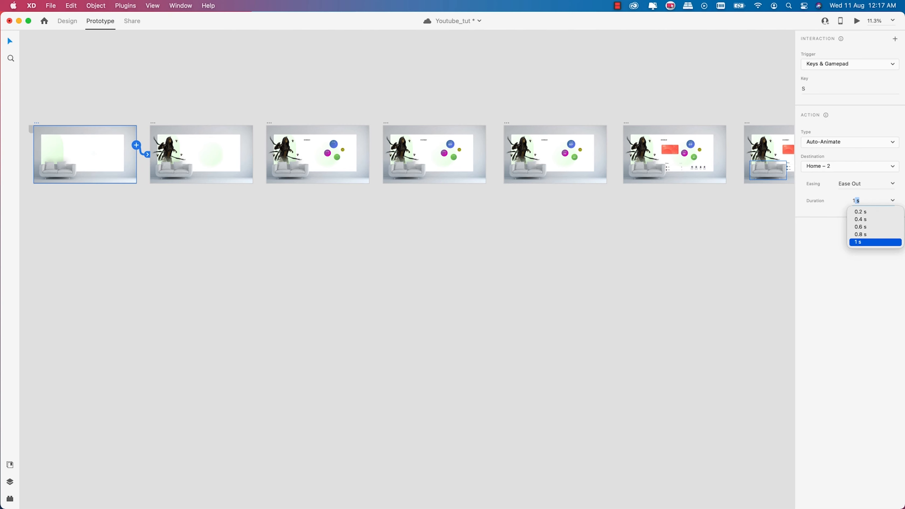
type("1.5")
key("Return")
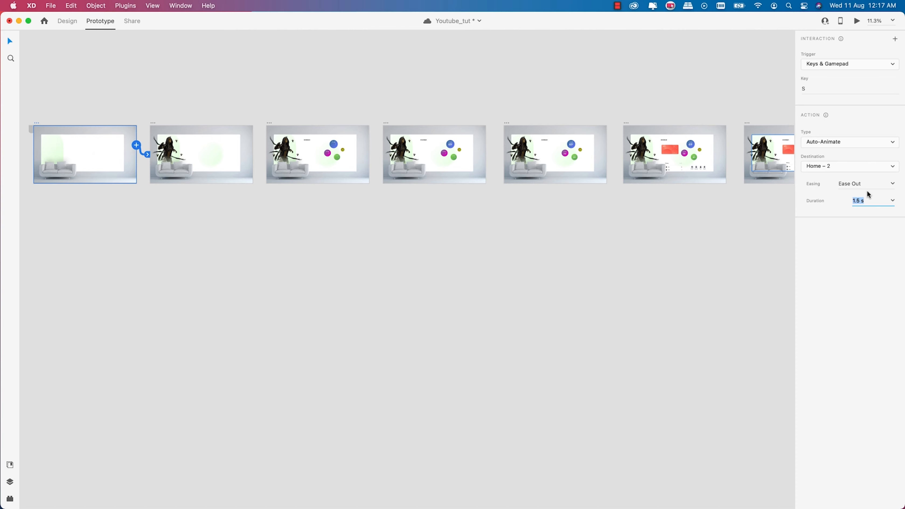
left_click(751, 85)
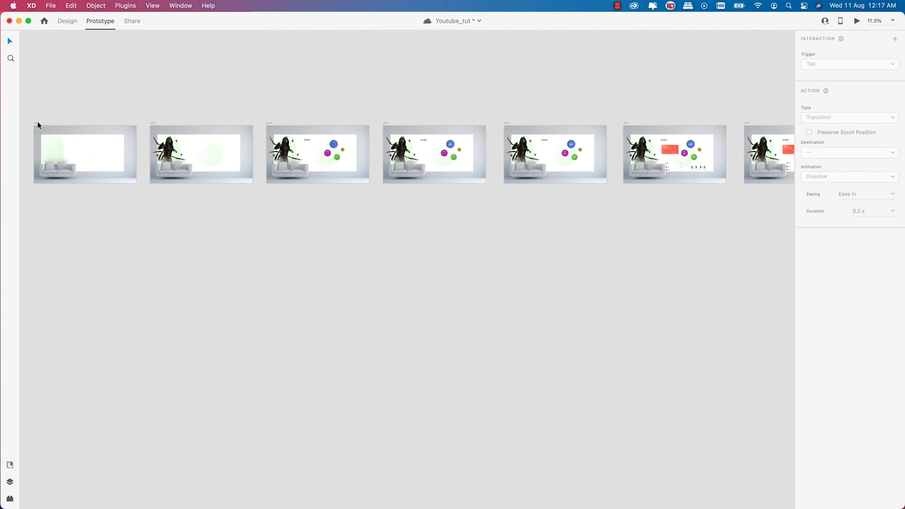
Preview the full animation from the first artboard again and close the preview
left_click(37, 123)
left_click(856, 21)
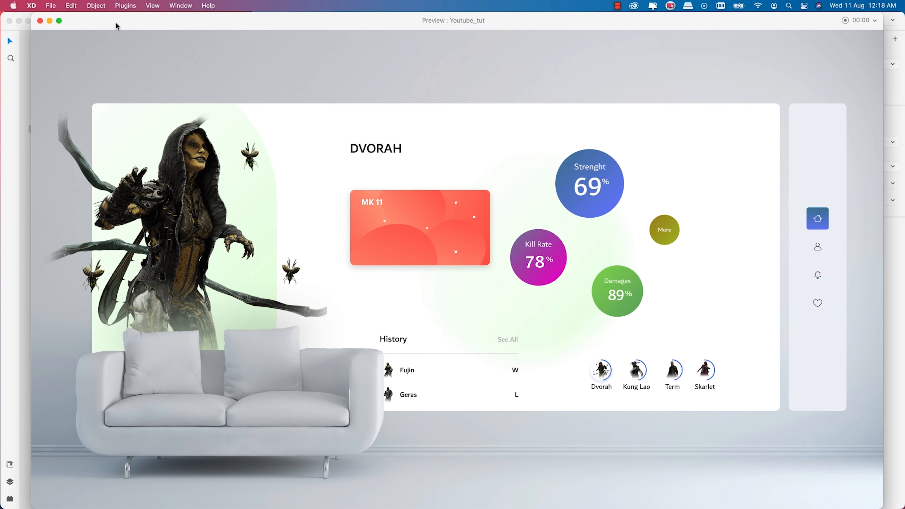
left_click_drag(116, 26, 115, 25)
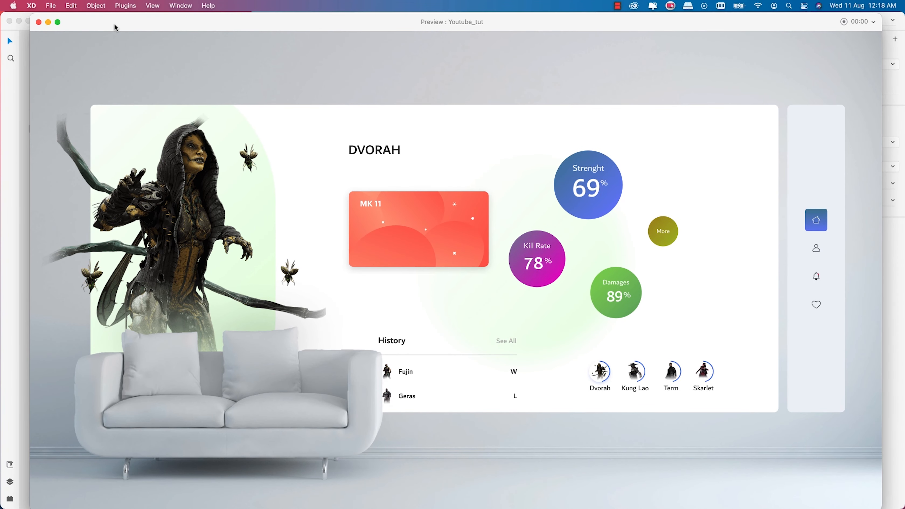
left_click(38, 23)
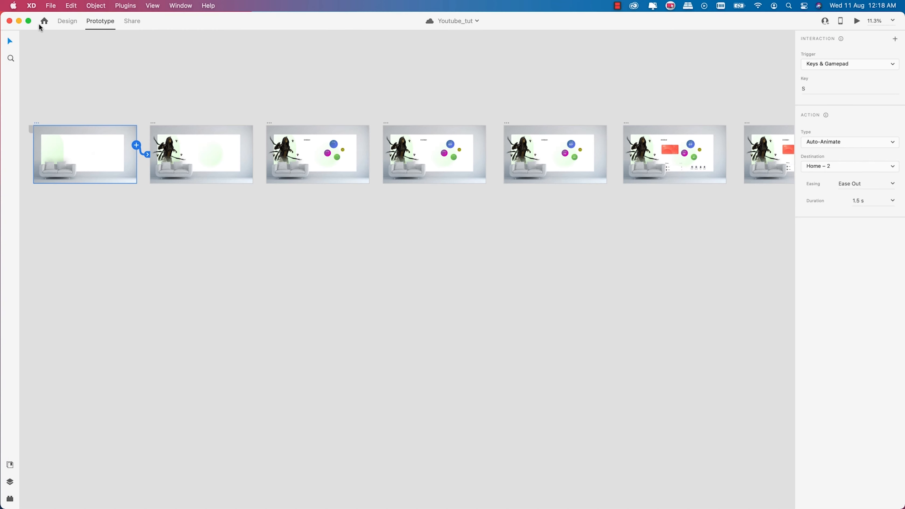